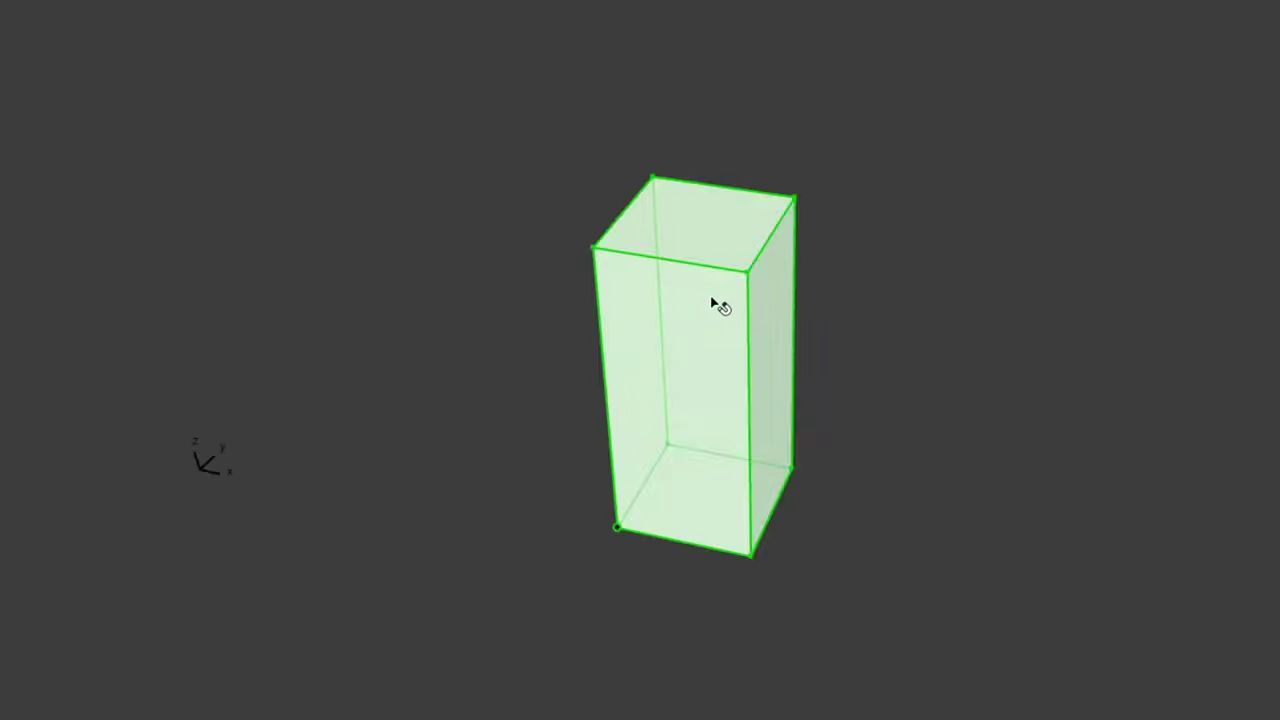
Step: Extrude a lower block about 2800 out from the front of the tall box
{"action": "middle_click_drag", "start_coordinate": [711, 297], "coordinate": [676, 282], "text": "shift"}
{"action": "left_click", "coordinate": [640, 297]}
{"action": "left_click", "coordinate": [744, 594]}
{"action": "left_click", "coordinate": [703, 349]}
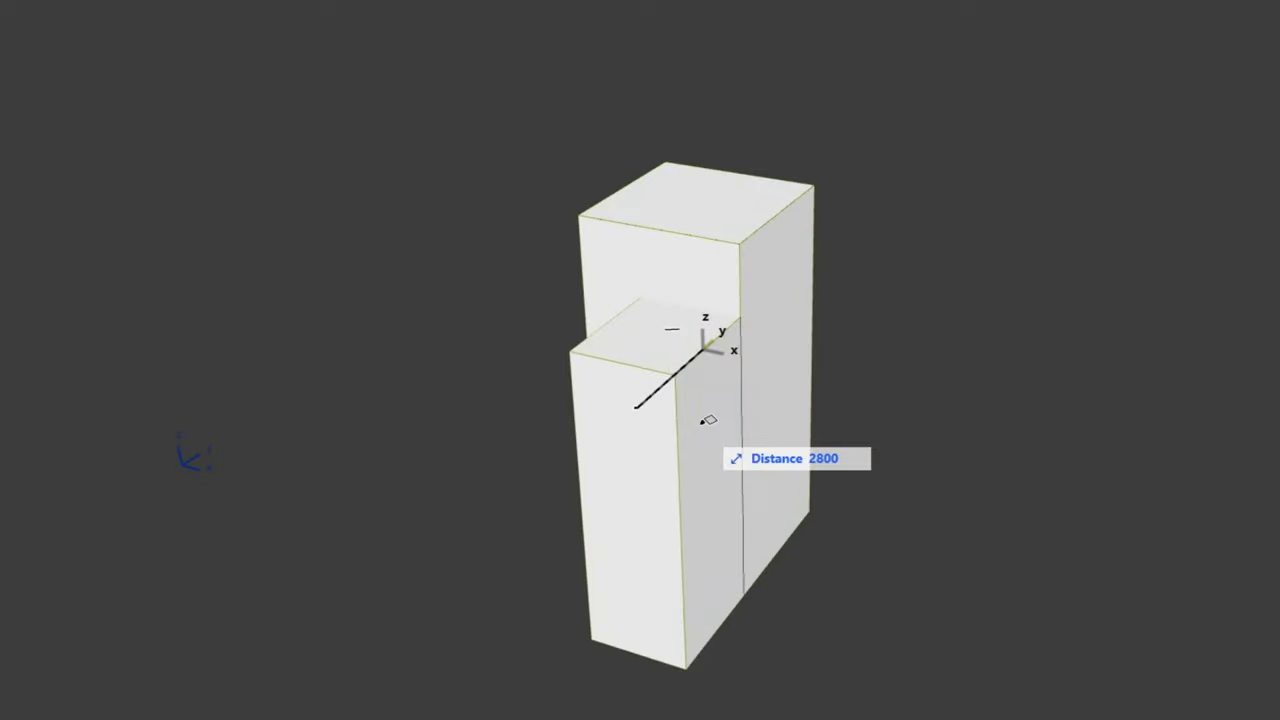
{"action": "left_click", "coordinate": [709, 403]}
Step: Move the tall box's upper corner downward to form a sloping triangular facet on its top
{"action": "middle_click_drag", "start_coordinate": [709, 403], "coordinate": [60, 410], "text": "shift"}
{"action": "middle_click_drag", "start_coordinate": [595, 425], "coordinate": [662, 340], "text": "shift"}
{"action": "left_click", "coordinate": [682, 223]}
{"action": "left_click", "coordinate": [2, 2]}
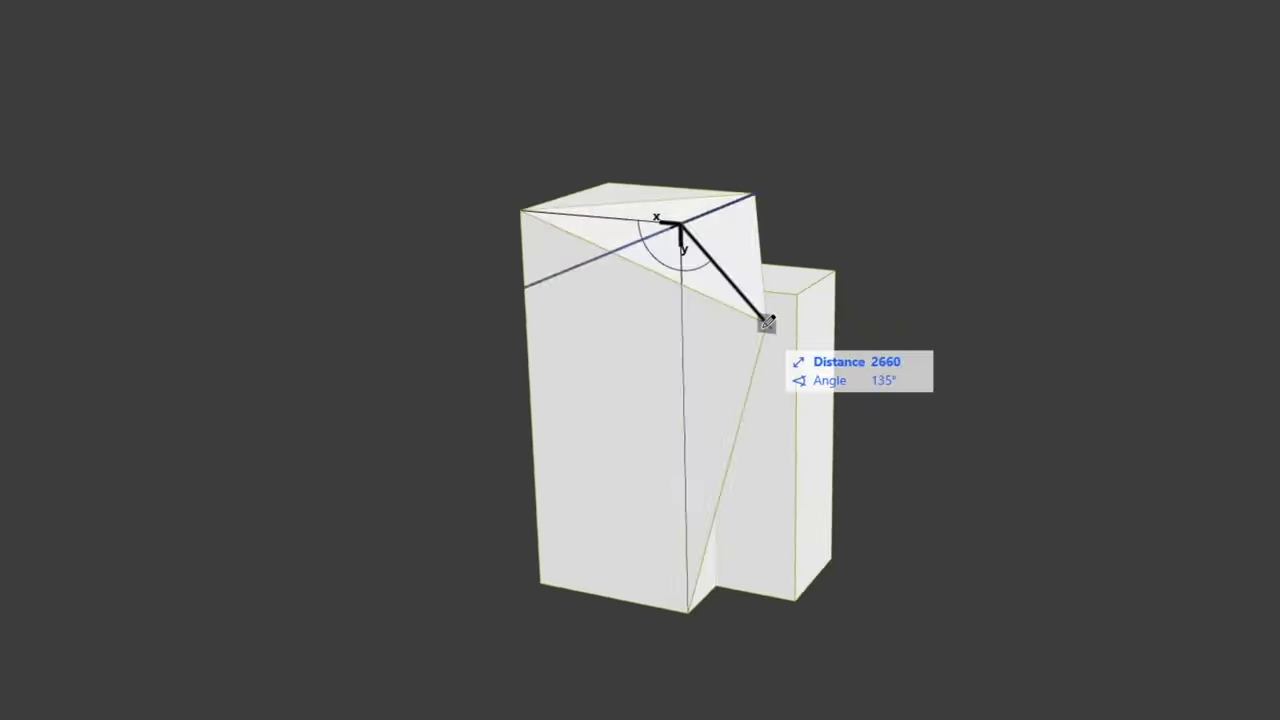
{"action": "scroll", "coordinate": [705, 311], "scroll_direction": "up", "scroll_amount": 2}
{"action": "left_click", "coordinate": [678, 322]}
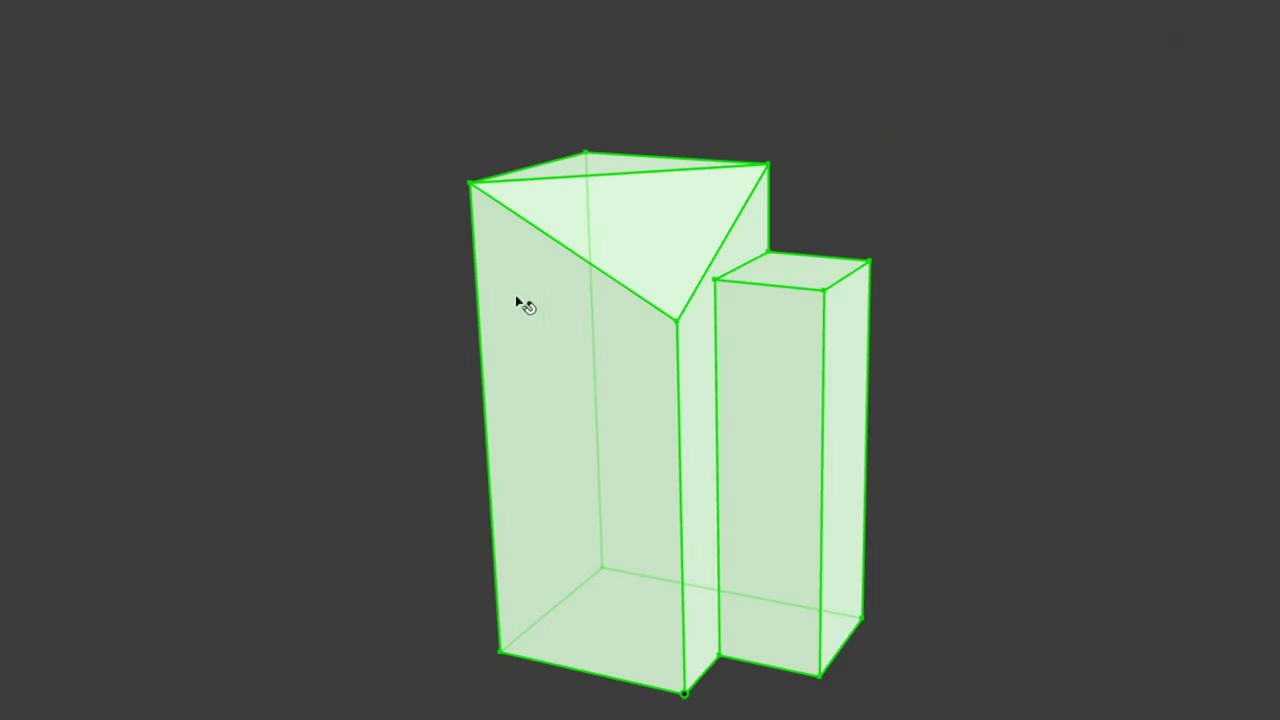
{"action": "middle_click_drag", "start_coordinate": [516, 302], "coordinate": [940, 470], "text": "shift"}
{"action": "left_click", "coordinate": [610, 310]}
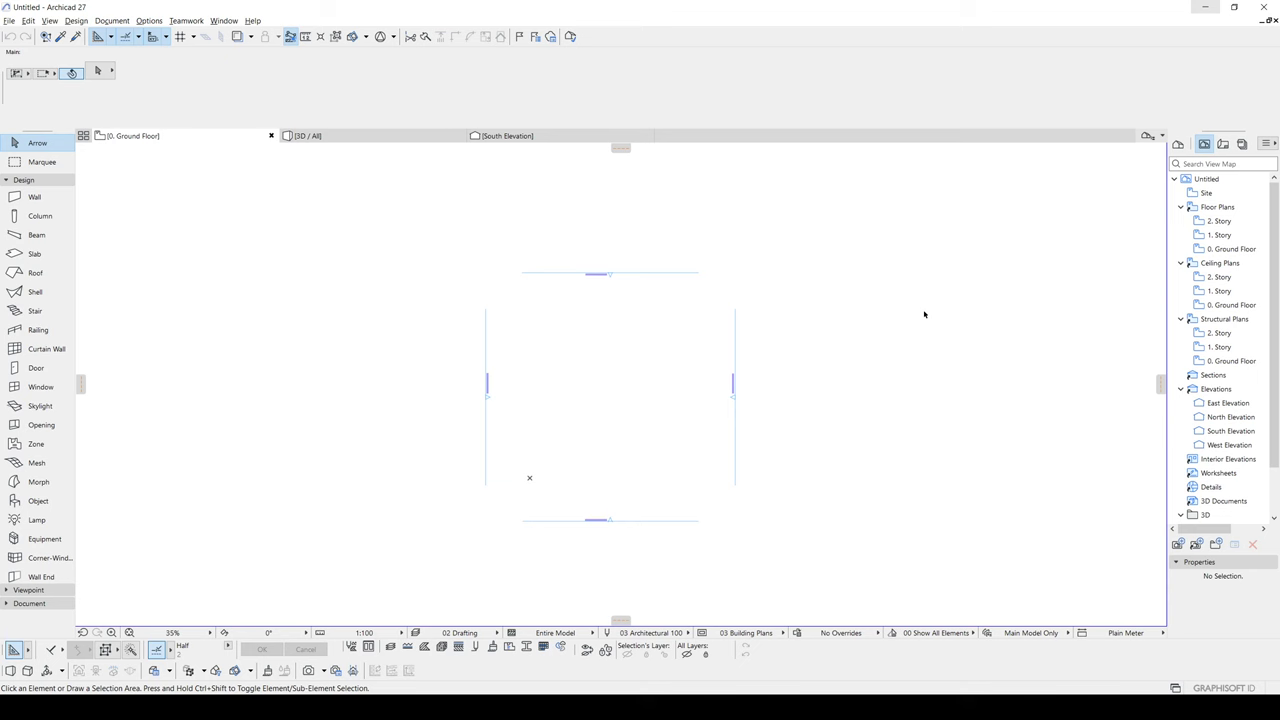
Step: Show the project map and open the story settings for the Ground Floor
{"action": "left_click", "coordinate": [1178, 145]}
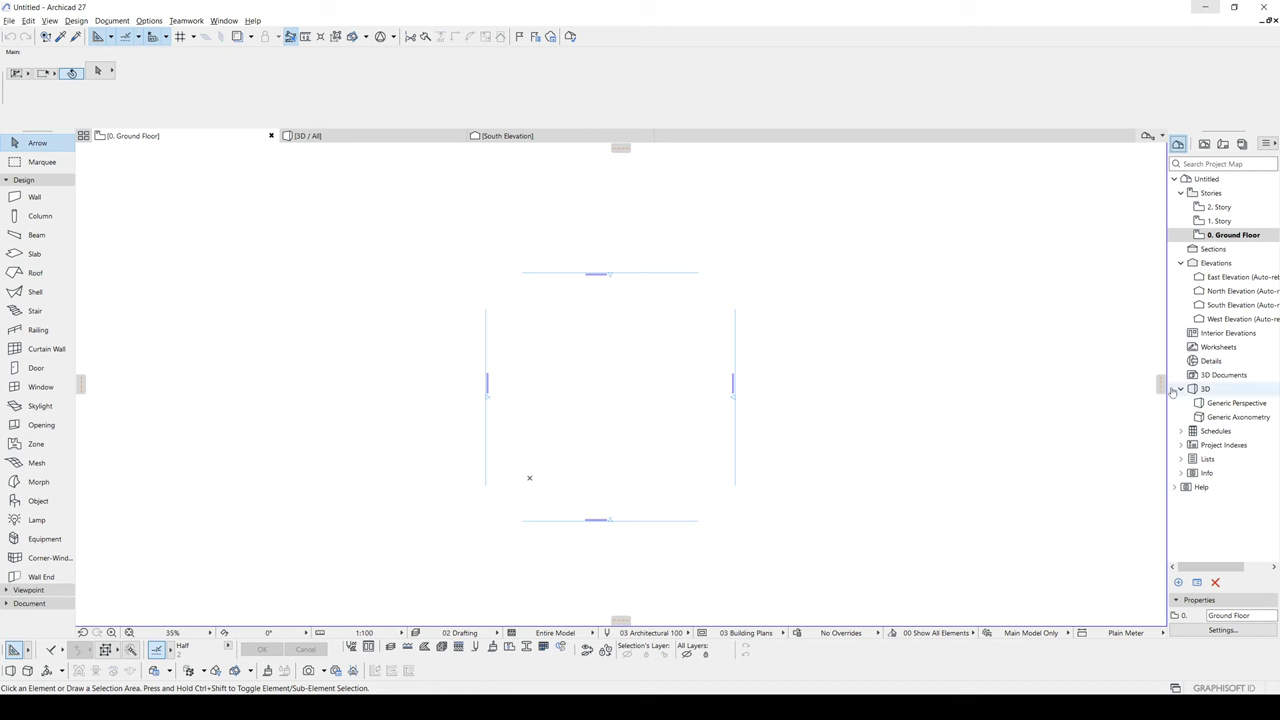
{"action": "right_click", "coordinate": [1232, 237]}
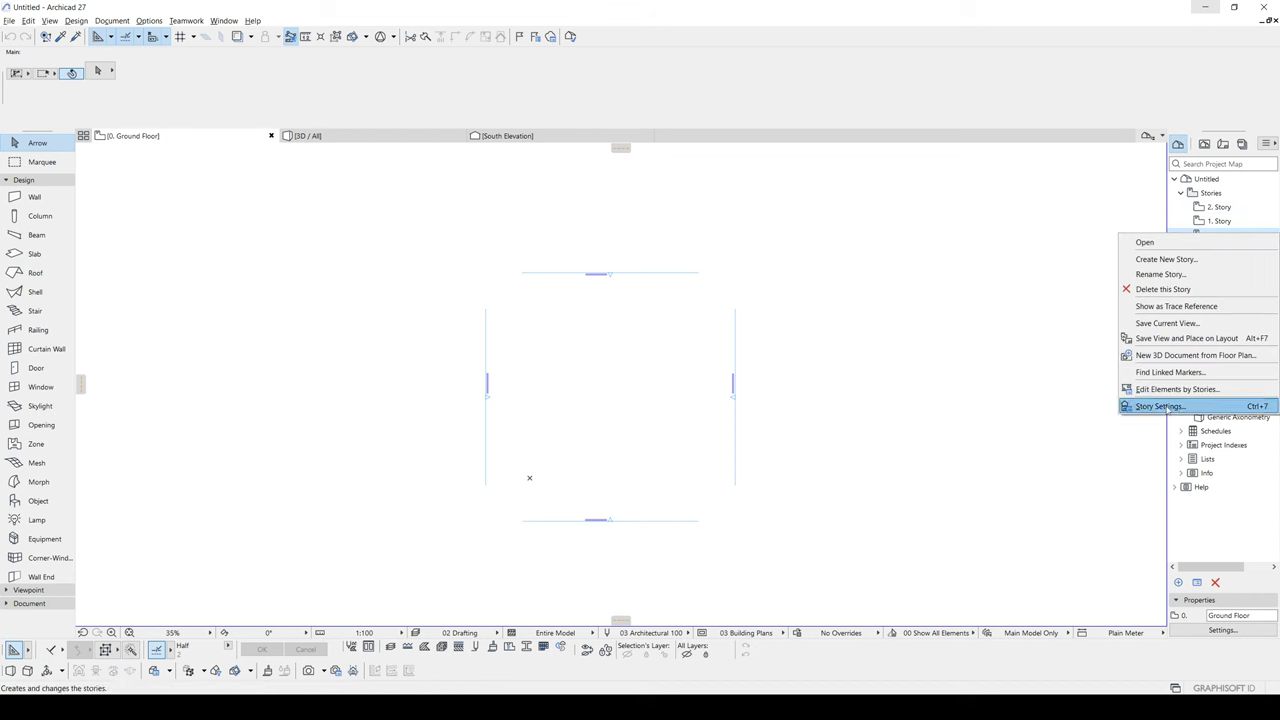
{"action": "left_click", "coordinate": [1208, 531]}
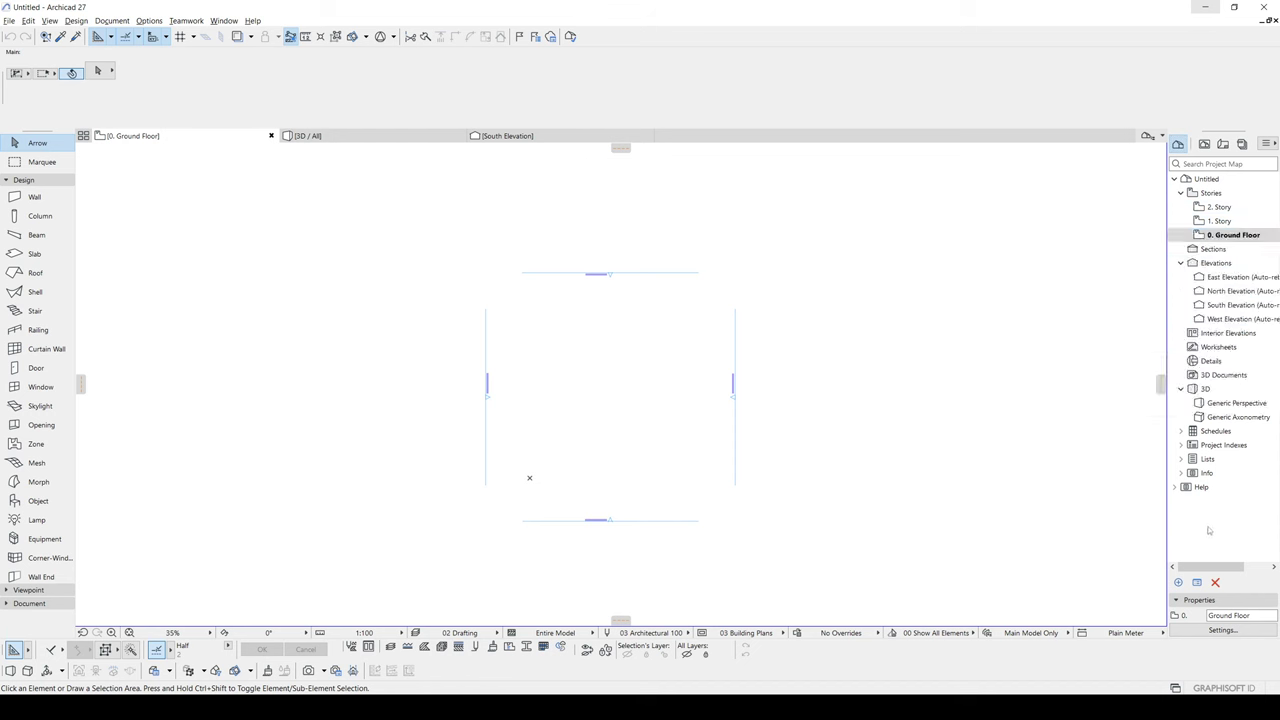
{"action": "left_click", "coordinate": [1226, 633]}
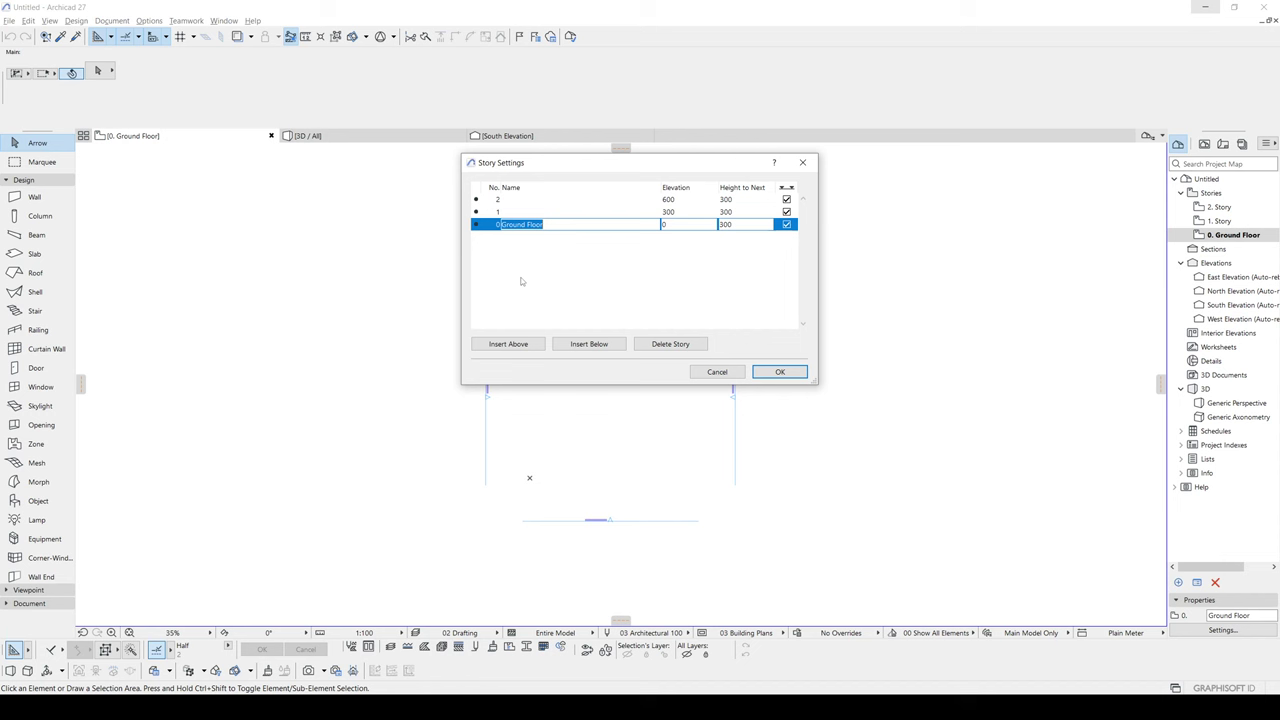
Step: Insert new stories above story 2 until the list reaches story 31
{"action": "left_click", "coordinate": [519, 202]}
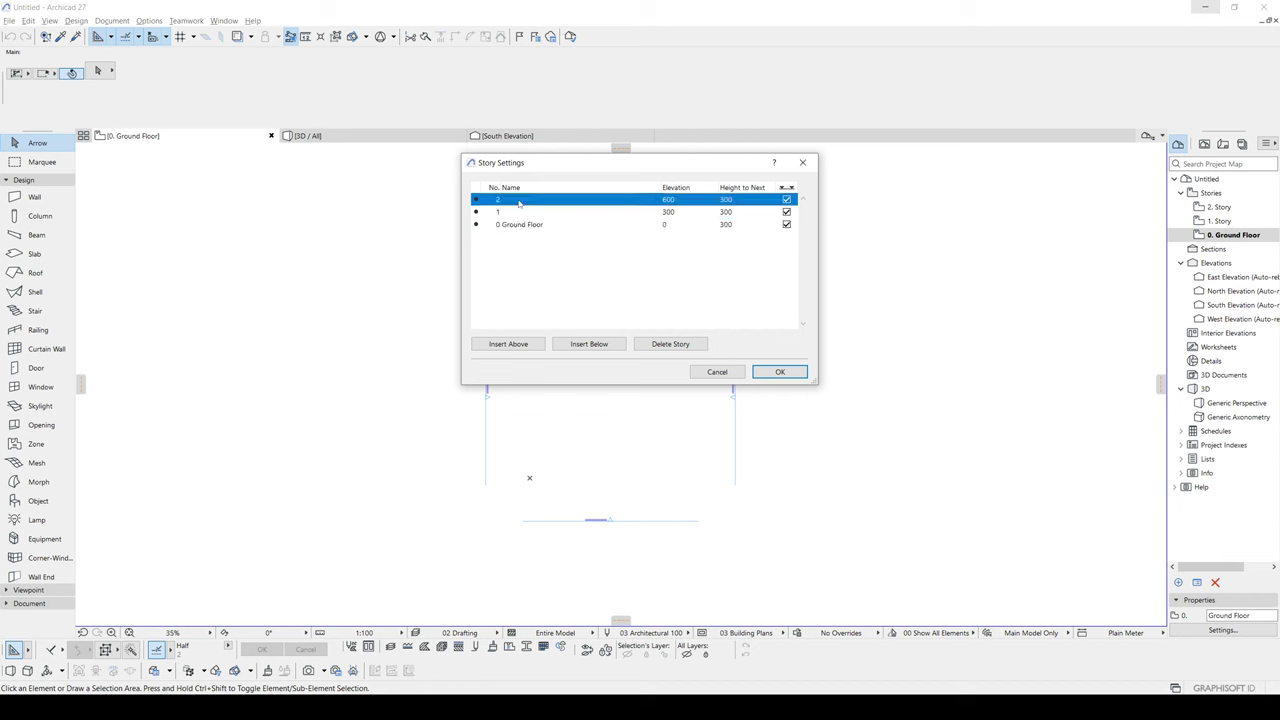
{"action": "left_click", "coordinate": [505, 344]}
{"action": "left_click", "coordinate": [505, 344]}
{"action": "left_click", "coordinate": [505, 344]}
{"action": "left_click", "coordinate": [509, 344]}
{"action": "left_click", "coordinate": [509, 344]}
{"action": "left_click", "coordinate": [510, 344]}
{"action": "left_click", "coordinate": [510, 344]}
{"action": "left_click", "coordinate": [510, 344]}
{"action": "left_click", "coordinate": [510, 344]}
{"action": "left_click", "coordinate": [510, 344]}
{"action": "left_click", "coordinate": [510, 344]}
{"action": "left_click", "coordinate": [510, 344]}
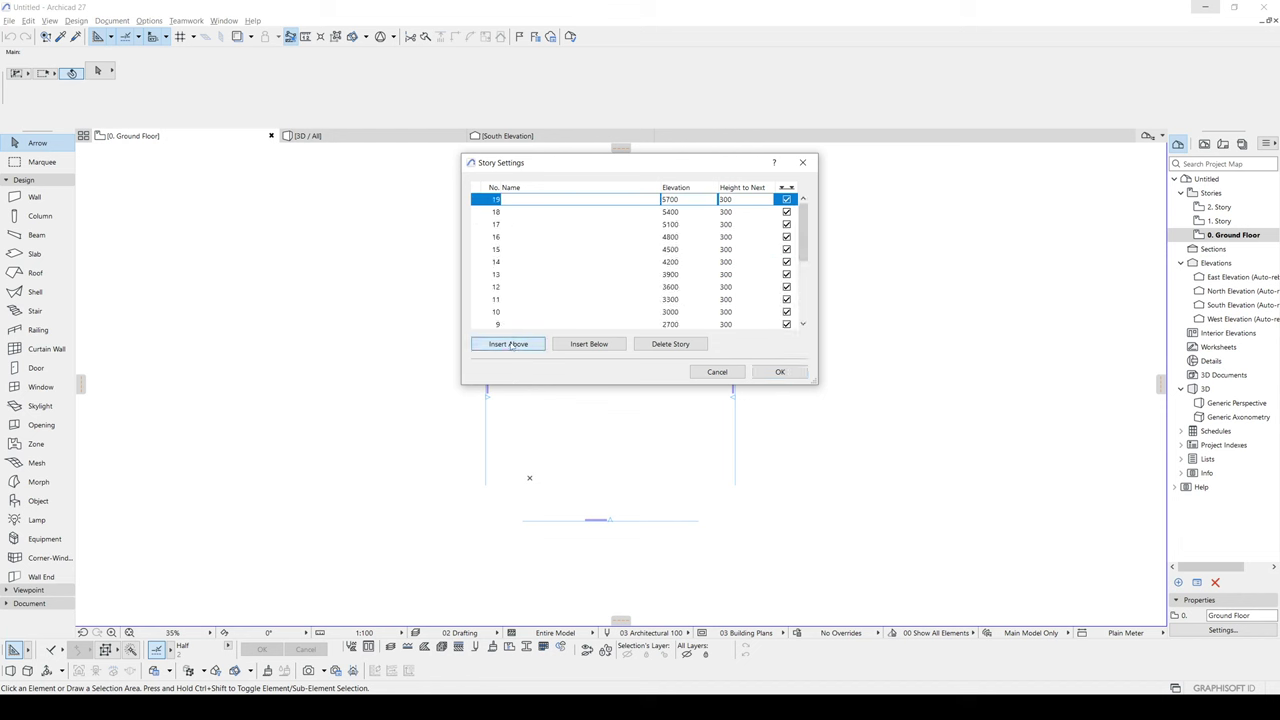
{"action": "left_click", "coordinate": [510, 344]}
{"action": "left_click", "coordinate": [510, 344]}
{"action": "left_click", "coordinate": [510, 344]}
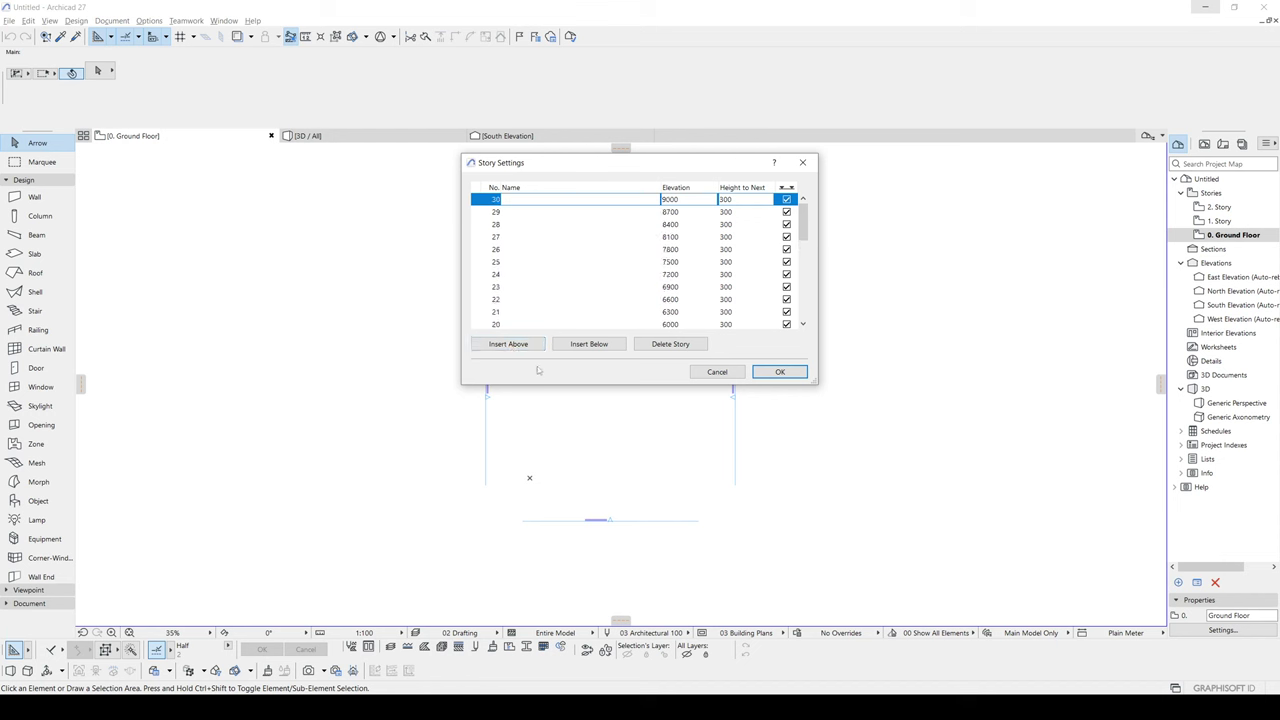
{"action": "left_click", "coordinate": [502, 344]}
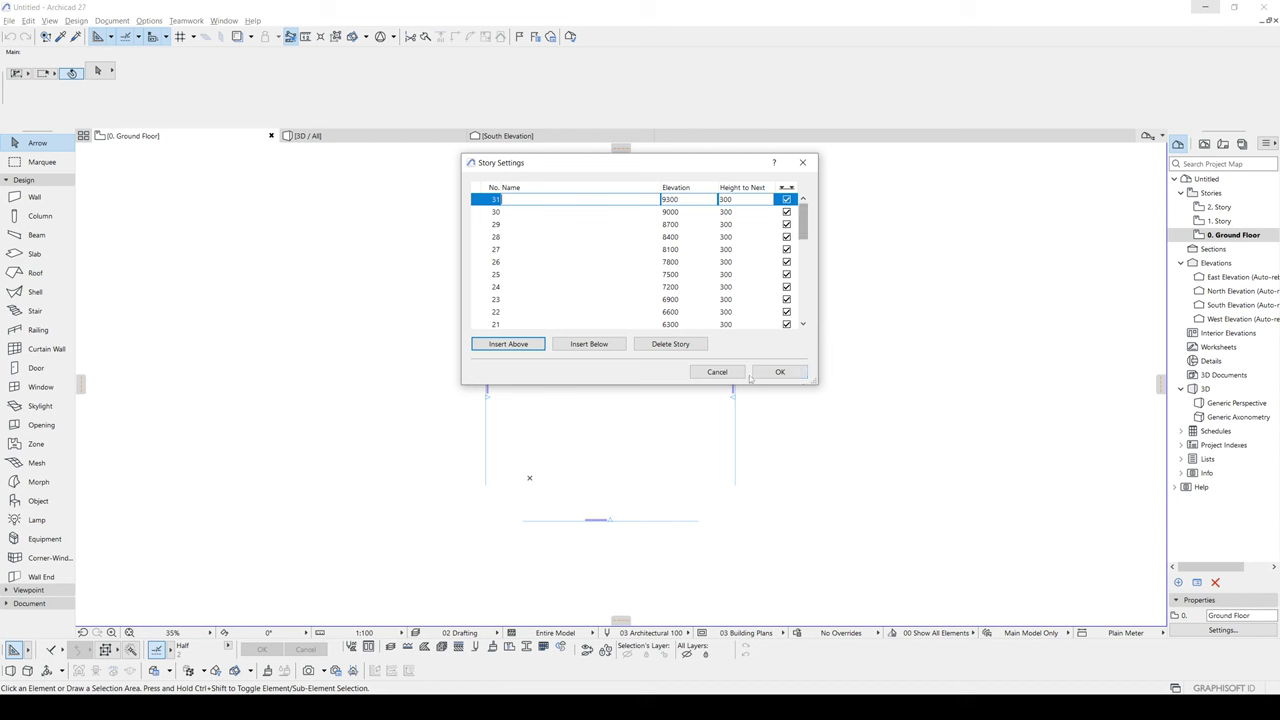
Step: Check the lower end of the story list, apply the story settings and open the 0. Ground Floor plan
{"action": "left_click_drag", "start_coordinate": [803, 237], "coordinate": [803, 320]}
{"action": "left_click", "coordinate": [519, 314]}
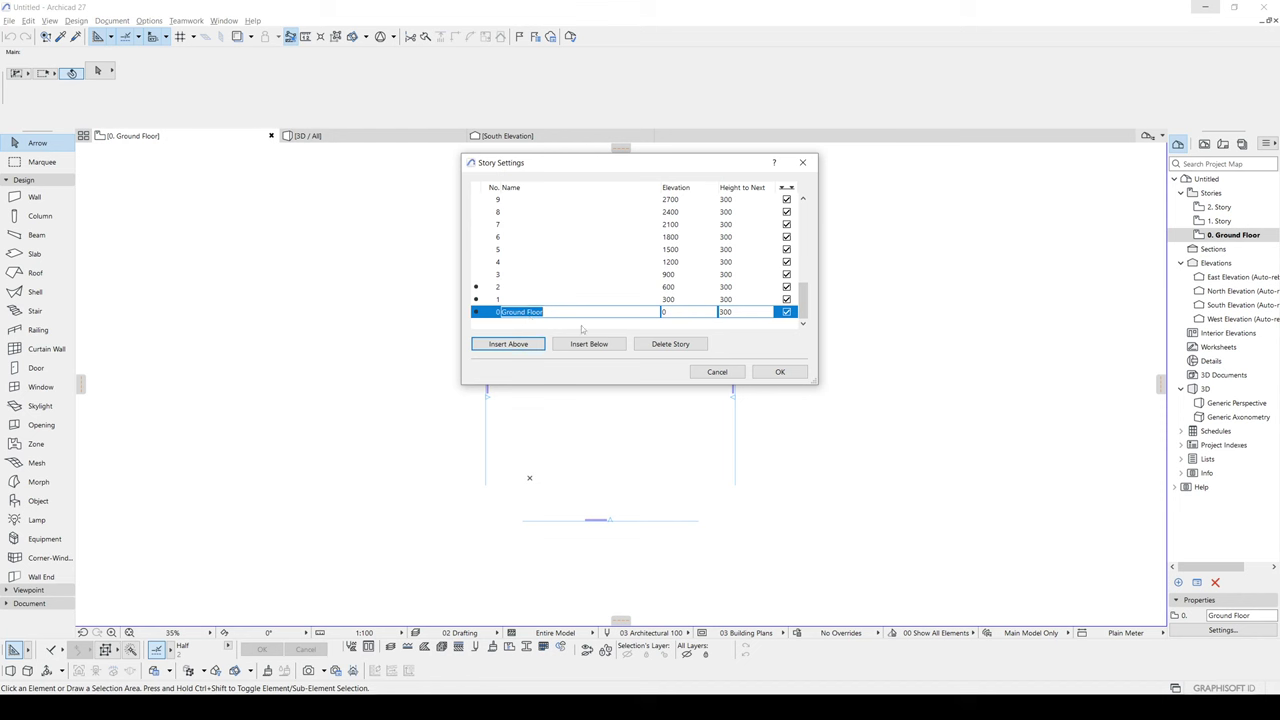
{"action": "left_click", "coordinate": [498, 250]}
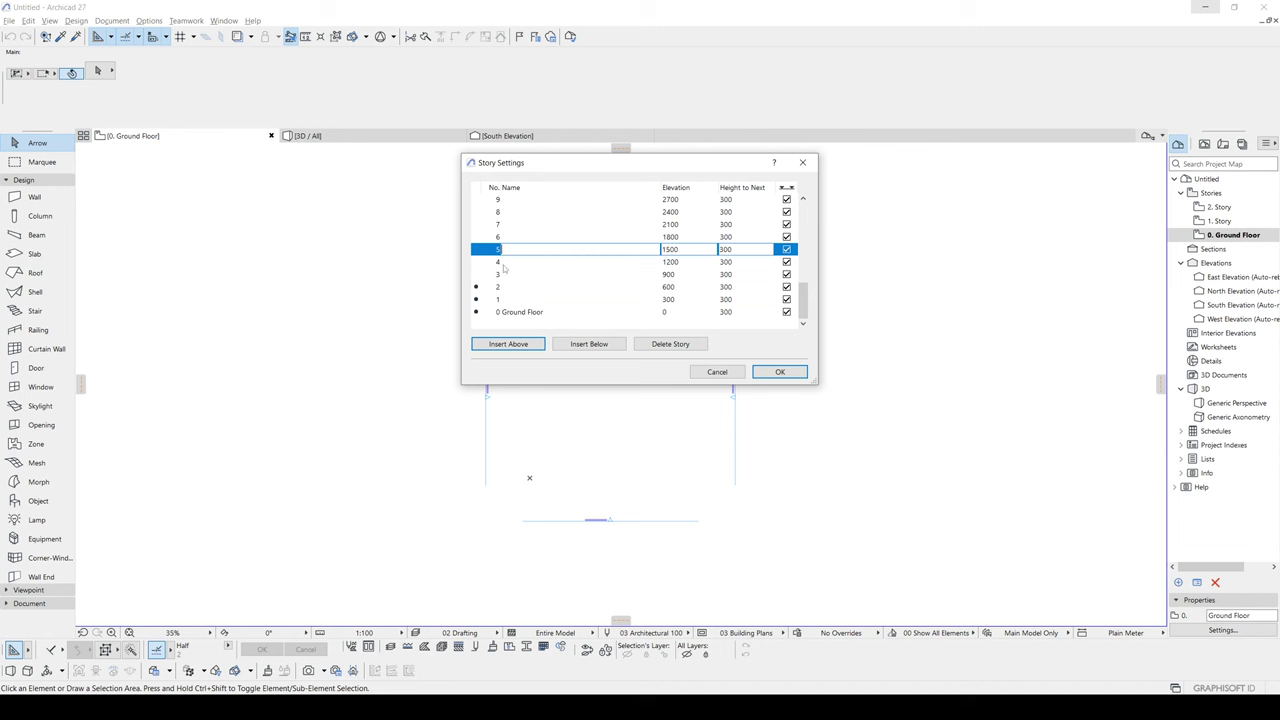
{"action": "left_click", "coordinate": [780, 372]}
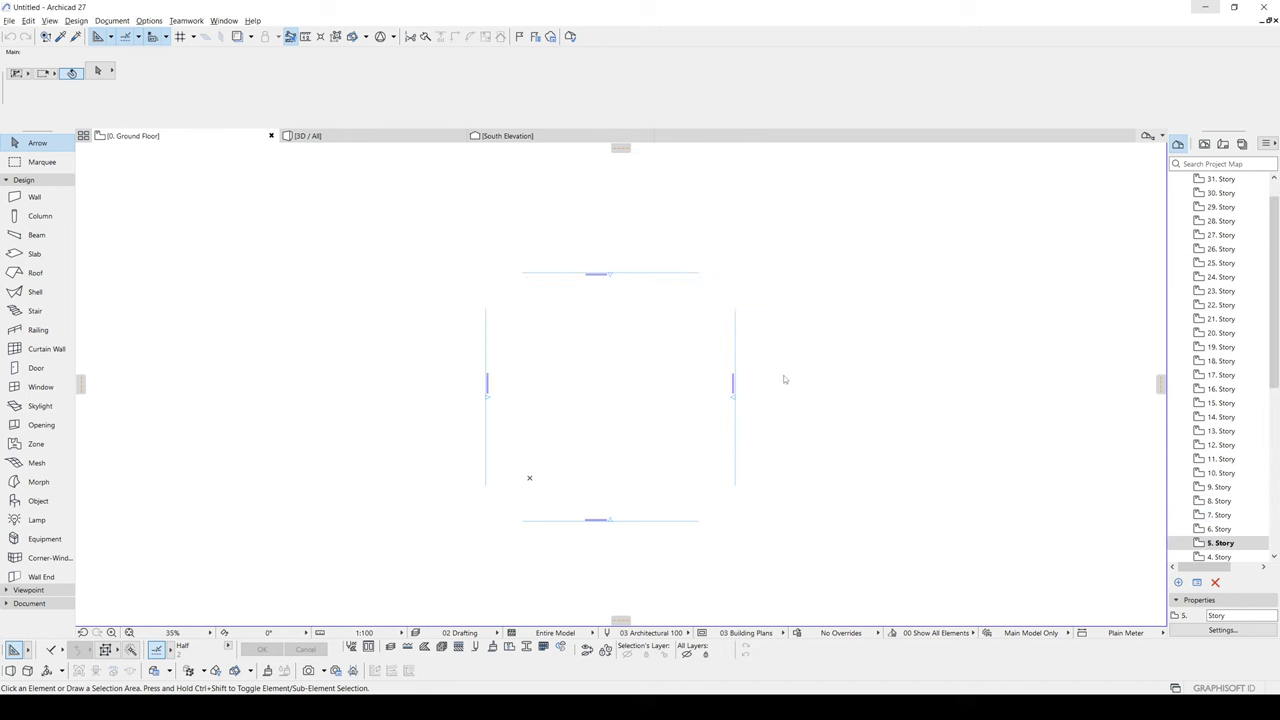
{"action": "scroll", "coordinate": [1205, 529], "scroll_direction": "down", "scroll_amount": 8}
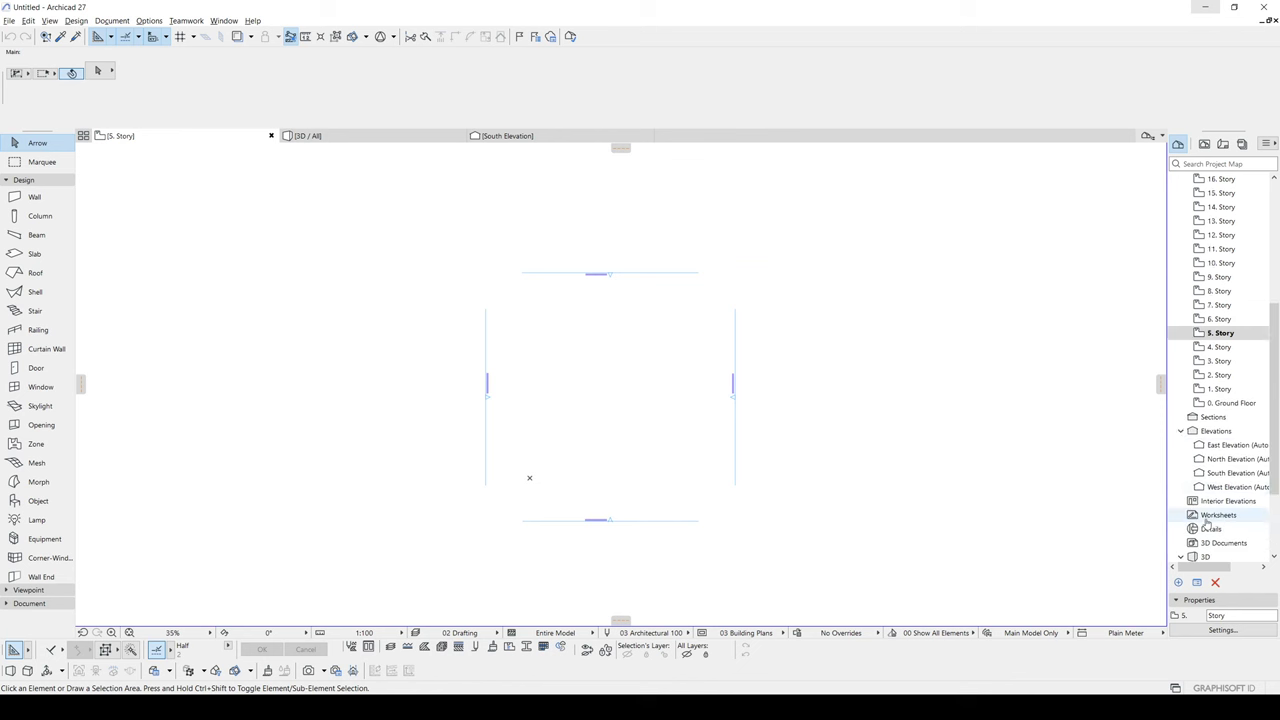
{"action": "double_click", "coordinate": [1220, 294]}
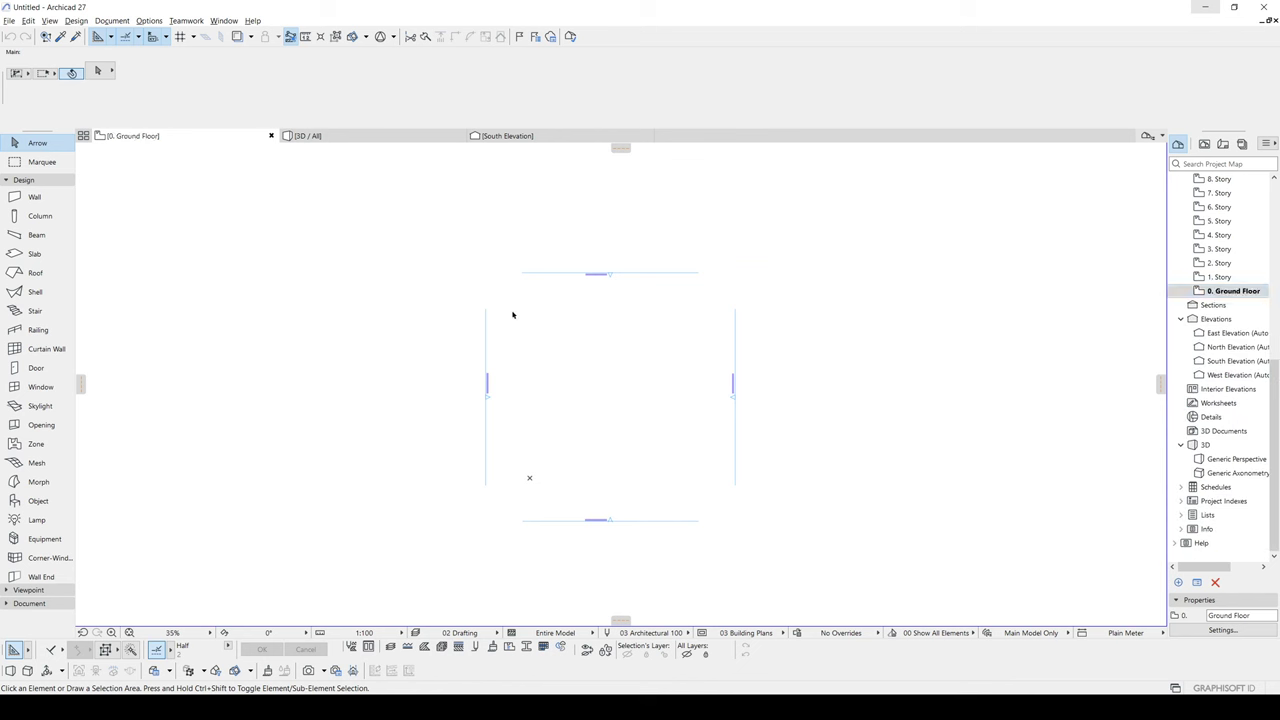
Step: Draw a 2000 by 2000 rectangular morph beside the elevation markers on the ground floor plan
{"action": "left_click", "coordinate": [27, 485]}
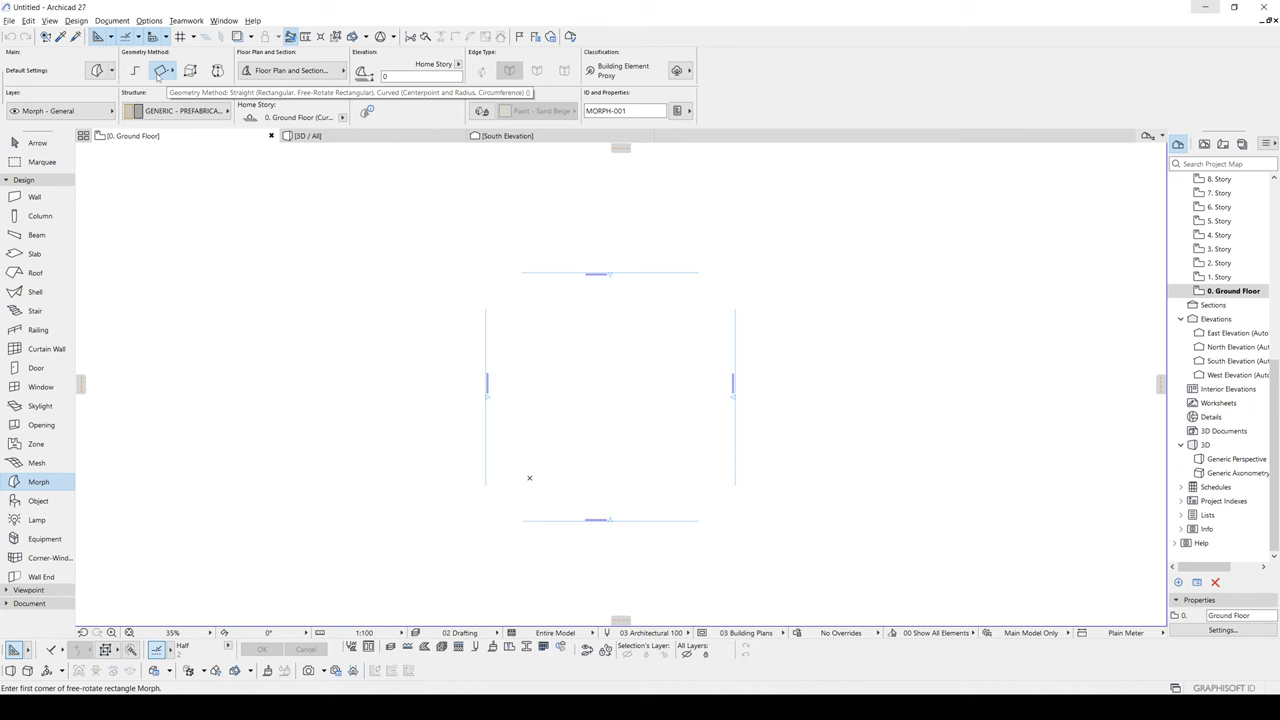
{"action": "middle_click_drag", "start_coordinate": [529, 386], "coordinate": [146, 375]}
{"action": "left_click", "coordinate": [428, 337]}
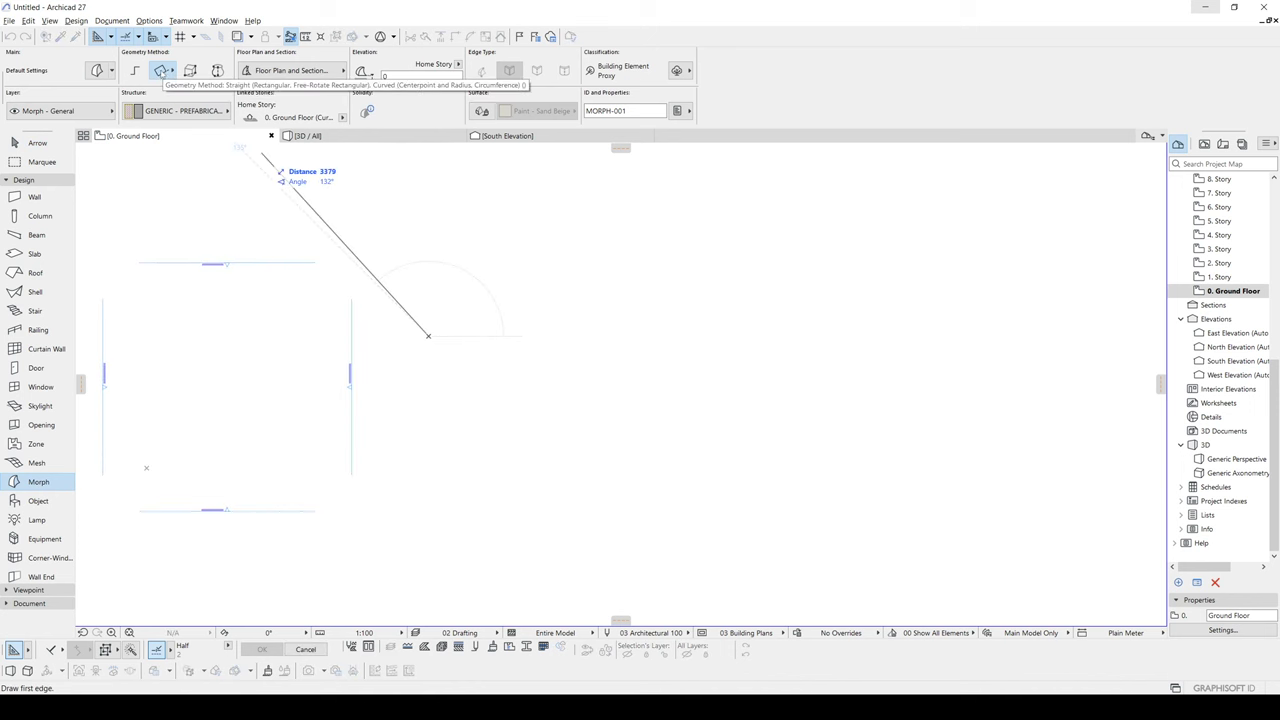
{"action": "left_click", "coordinate": [160, 70]}
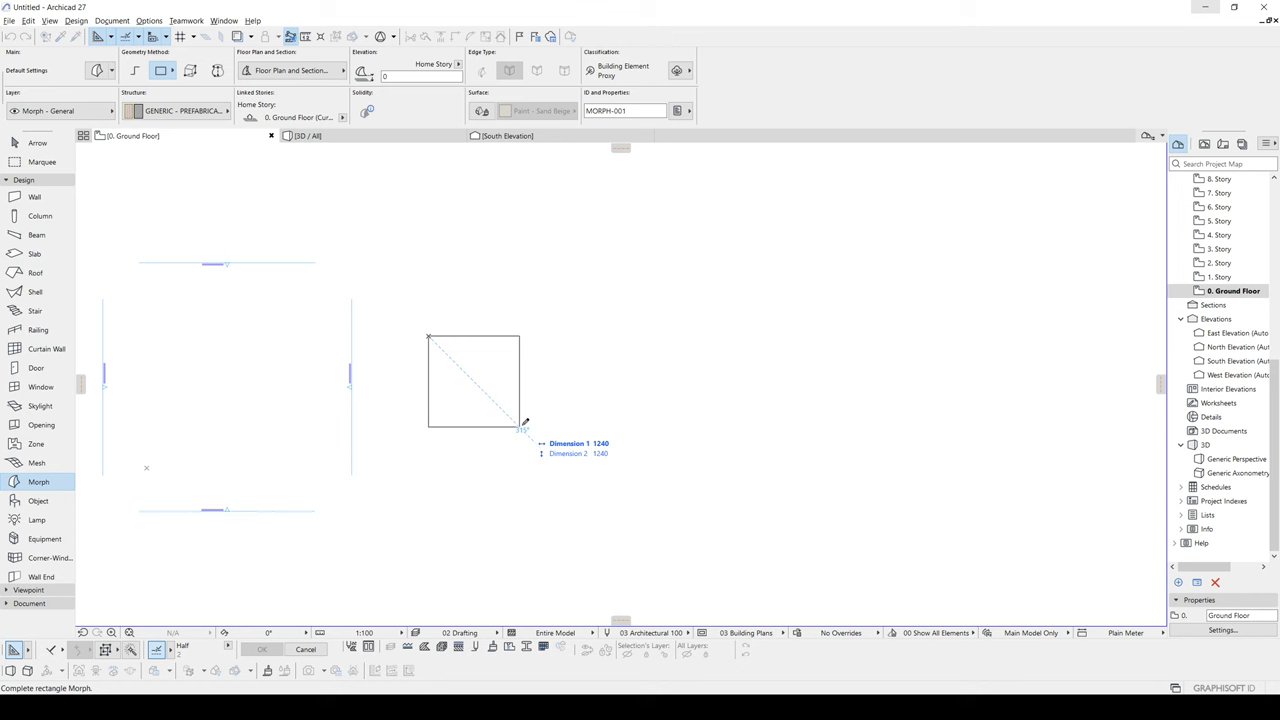
{"action": "type", "text": "2000"}
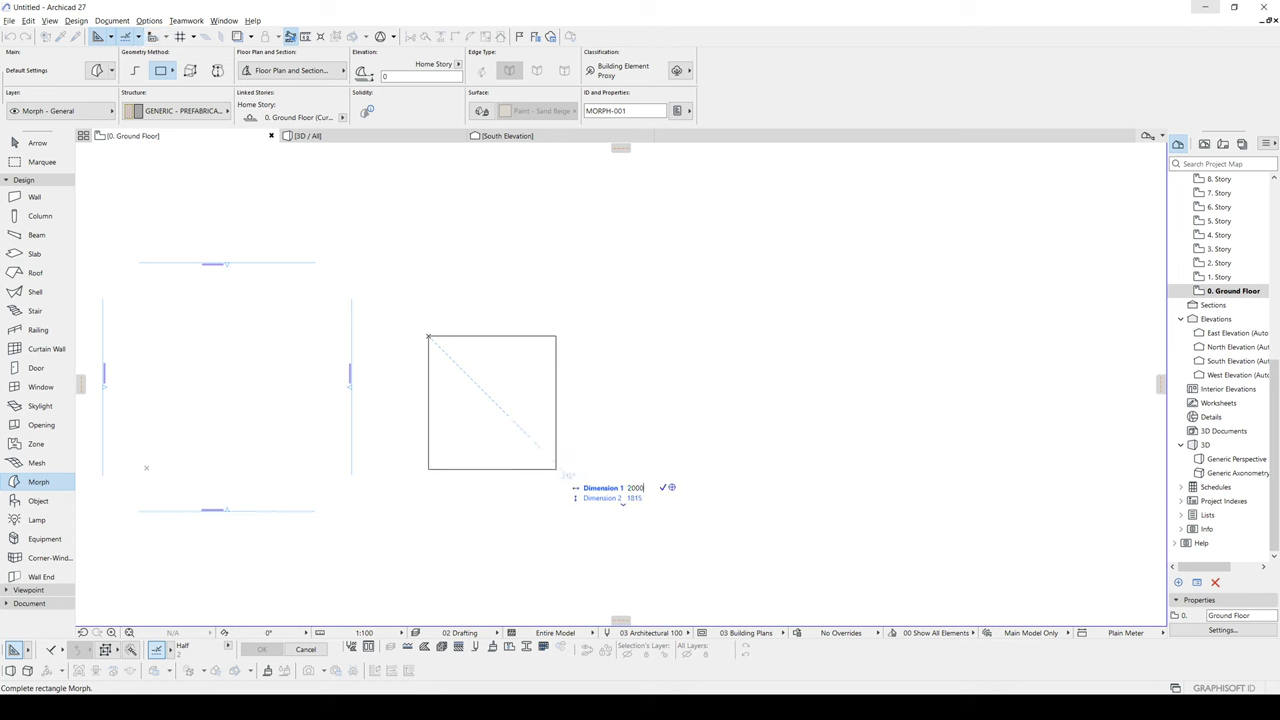
{"action": "key", "text": "Tab"}
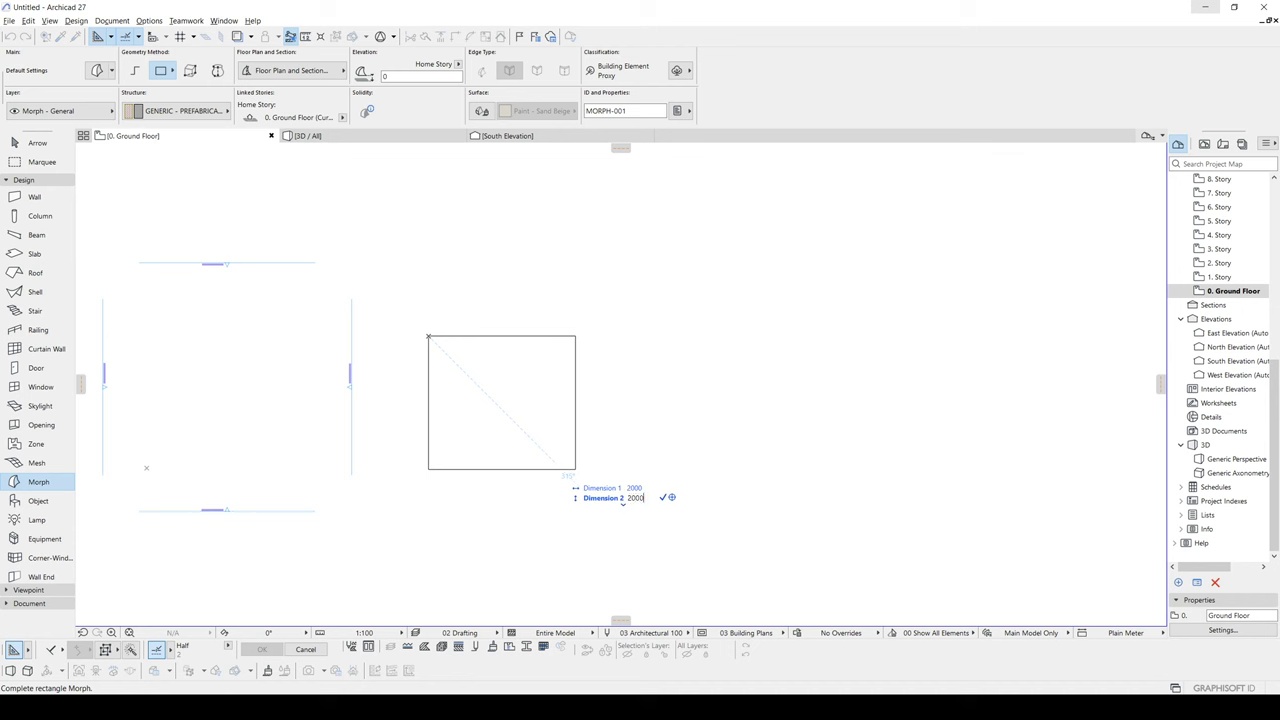
{"action": "key", "text": "Return"}
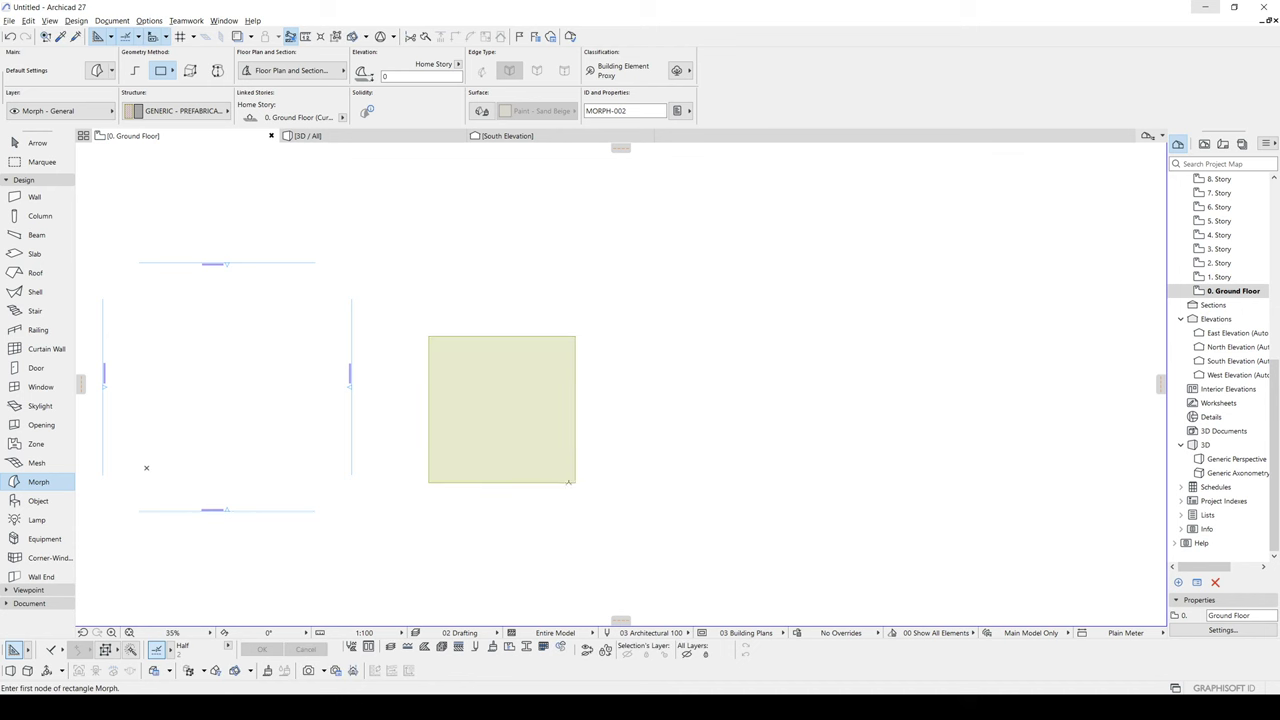
{"action": "key", "text": "Escape"}
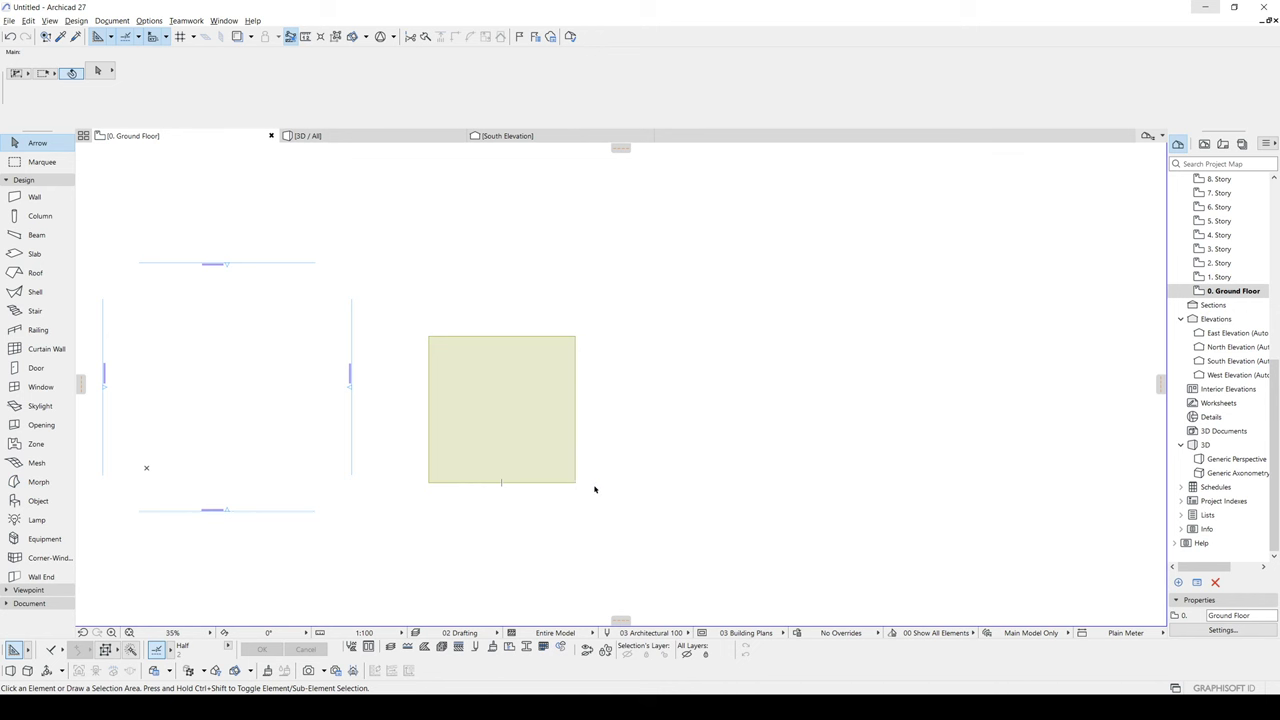
Step: Switch to the 3D view and extrude the square morph upward to the 23. Story level
{"action": "key", "text": "F3"}
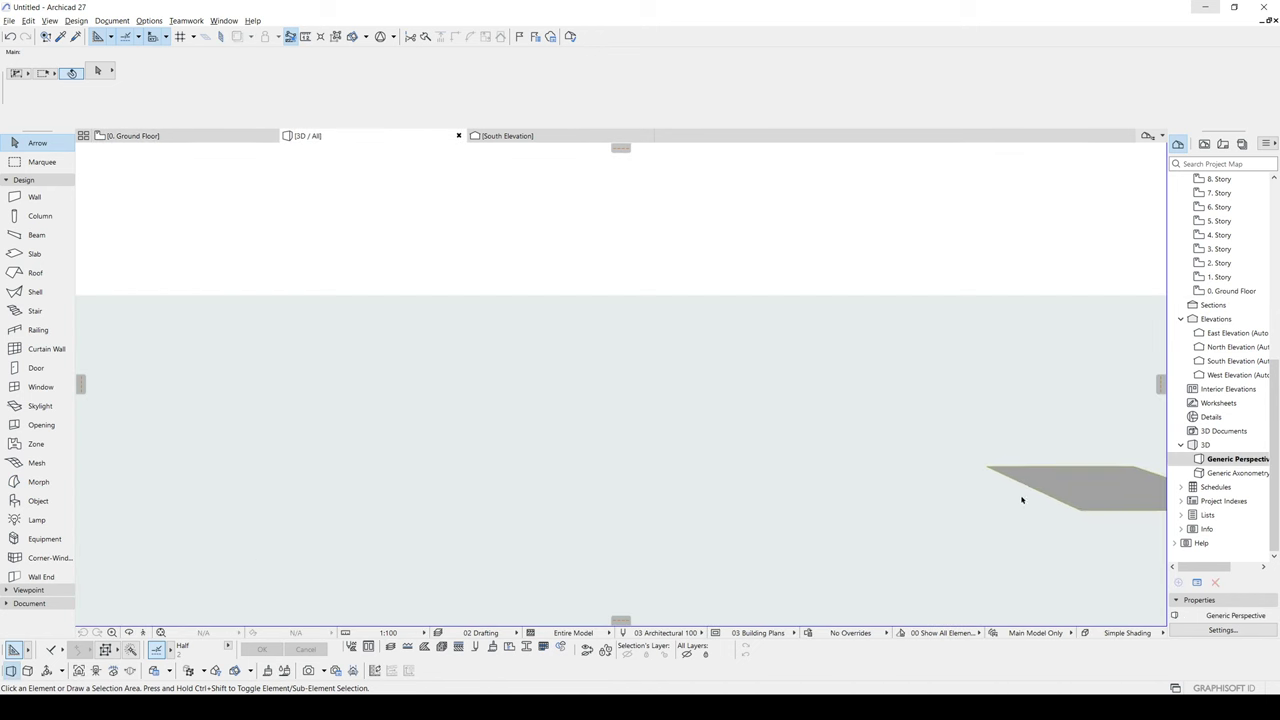
{"action": "middle_click_drag", "start_coordinate": [1032, 499], "coordinate": [614, 494]}
{"action": "scroll", "coordinate": [614, 494], "scroll_direction": "down", "scroll_amount": 3}
{"action": "middle_click_drag", "start_coordinate": [759, 468], "coordinate": [643, 516]}
{"action": "left_click", "coordinate": [589, 510]}
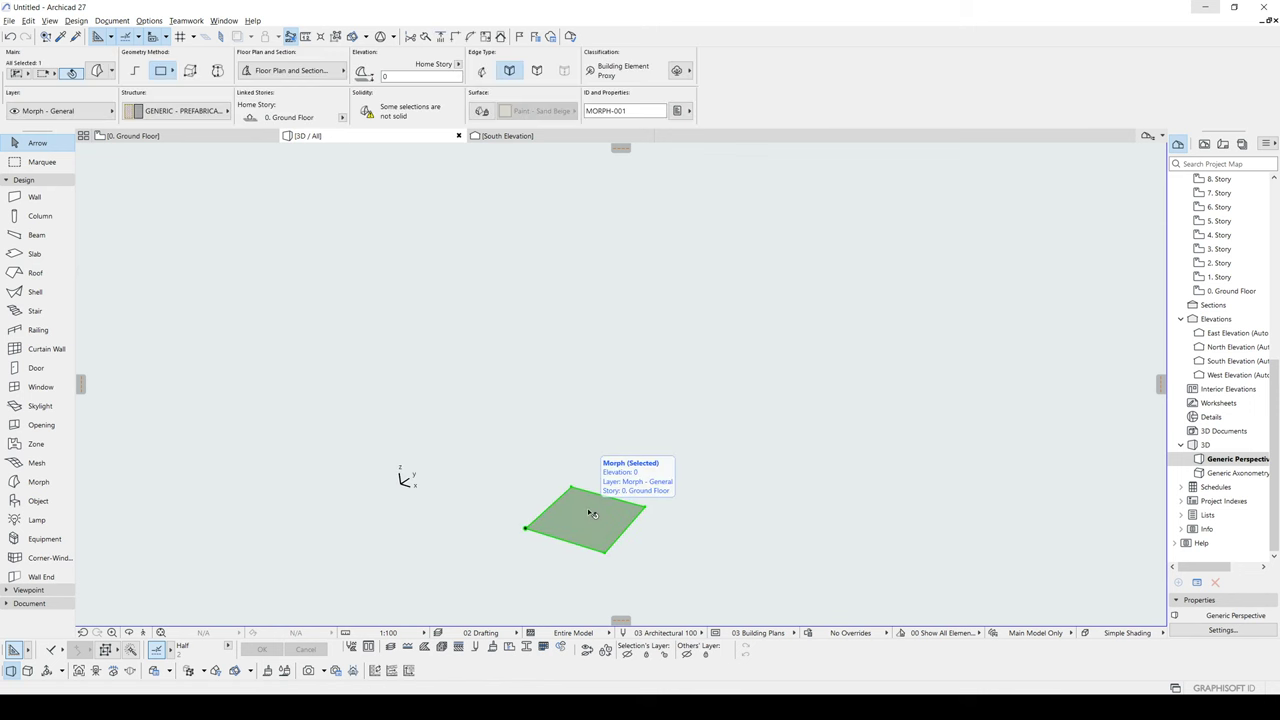
{"action": "left_click", "coordinate": [589, 511]}
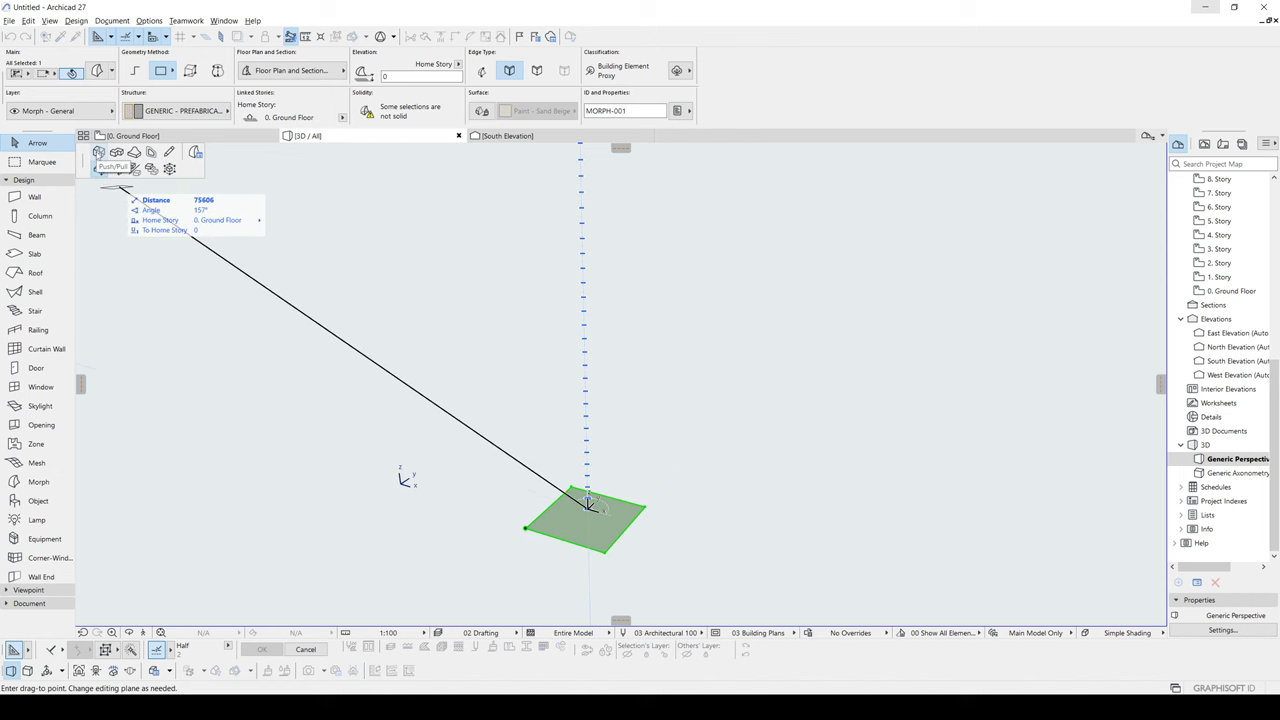
{"action": "left_click", "coordinate": [100, 169]}
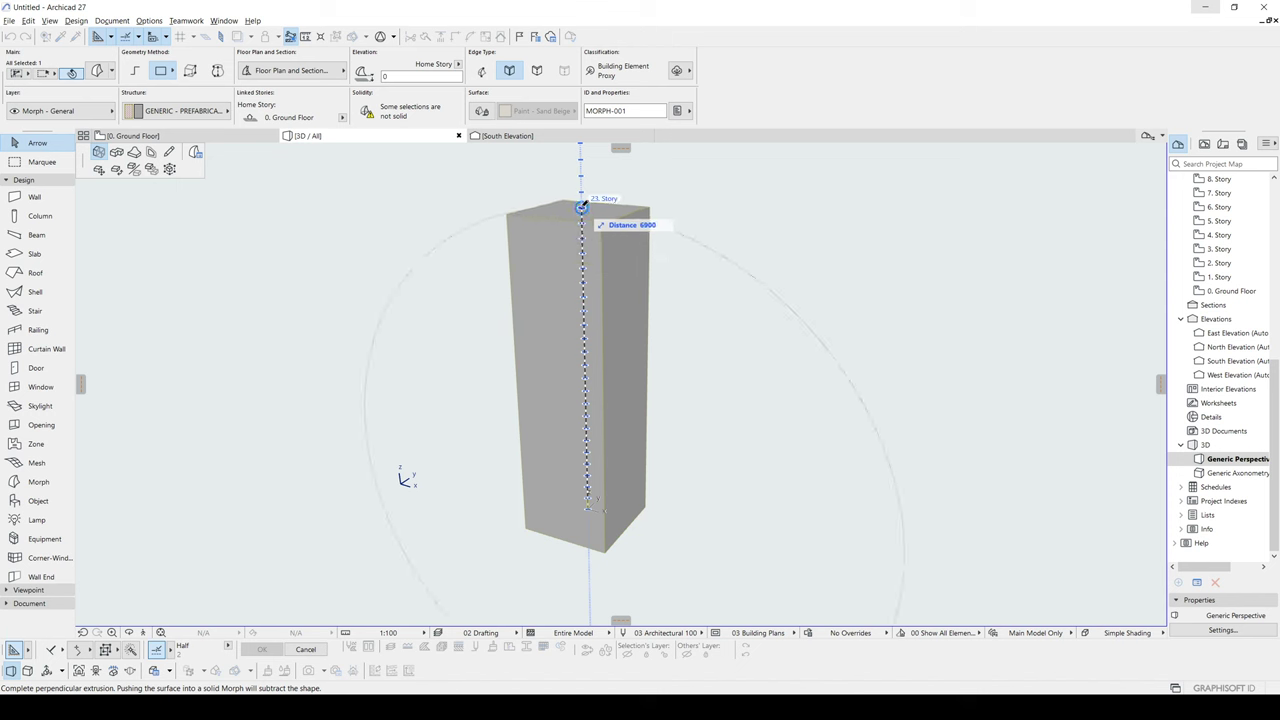
{"action": "left_click", "coordinate": [581, 207]}
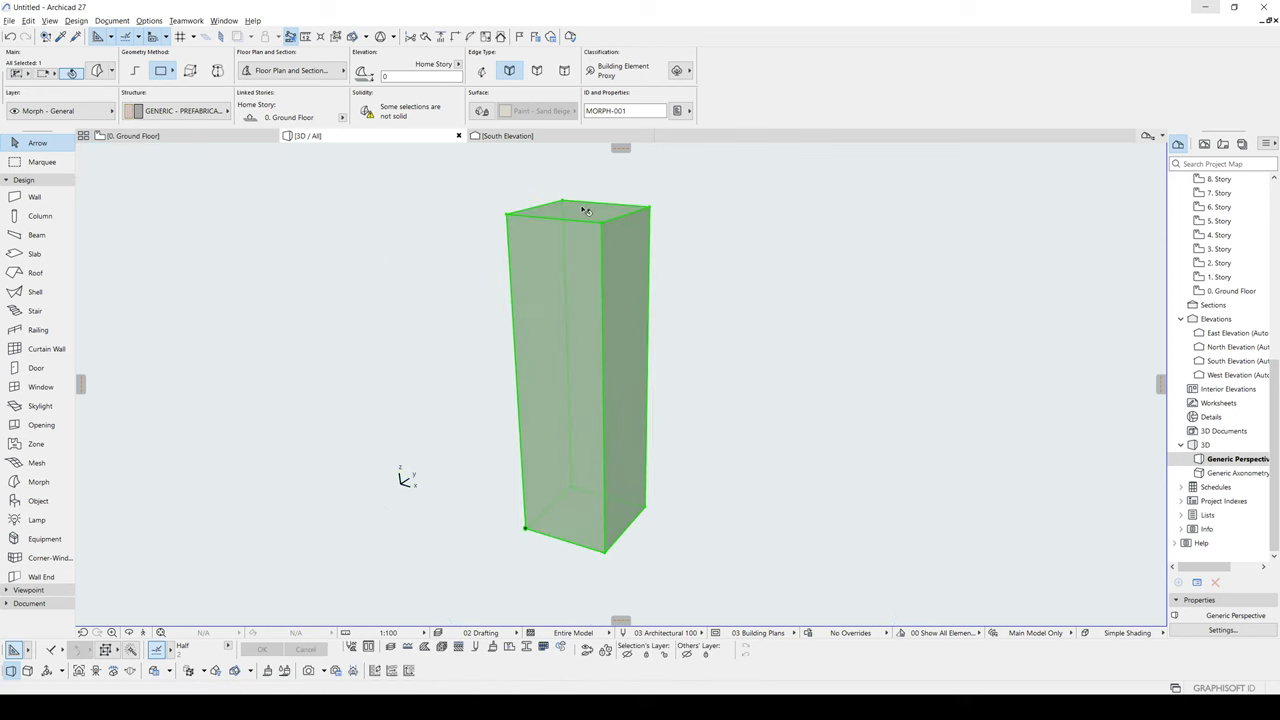
Step: Place a copy of the tower in front of the original so that the two volumes partly overlap
{"action": "scroll", "coordinate": [545, 303], "scroll_direction": "up", "scroll_amount": 1}
{"action": "scroll", "coordinate": [606, 320], "scroll_direction": "down", "scroll_amount": 3}
{"action": "middle_click_drag", "start_coordinate": [588, 332], "coordinate": [415, 294]}
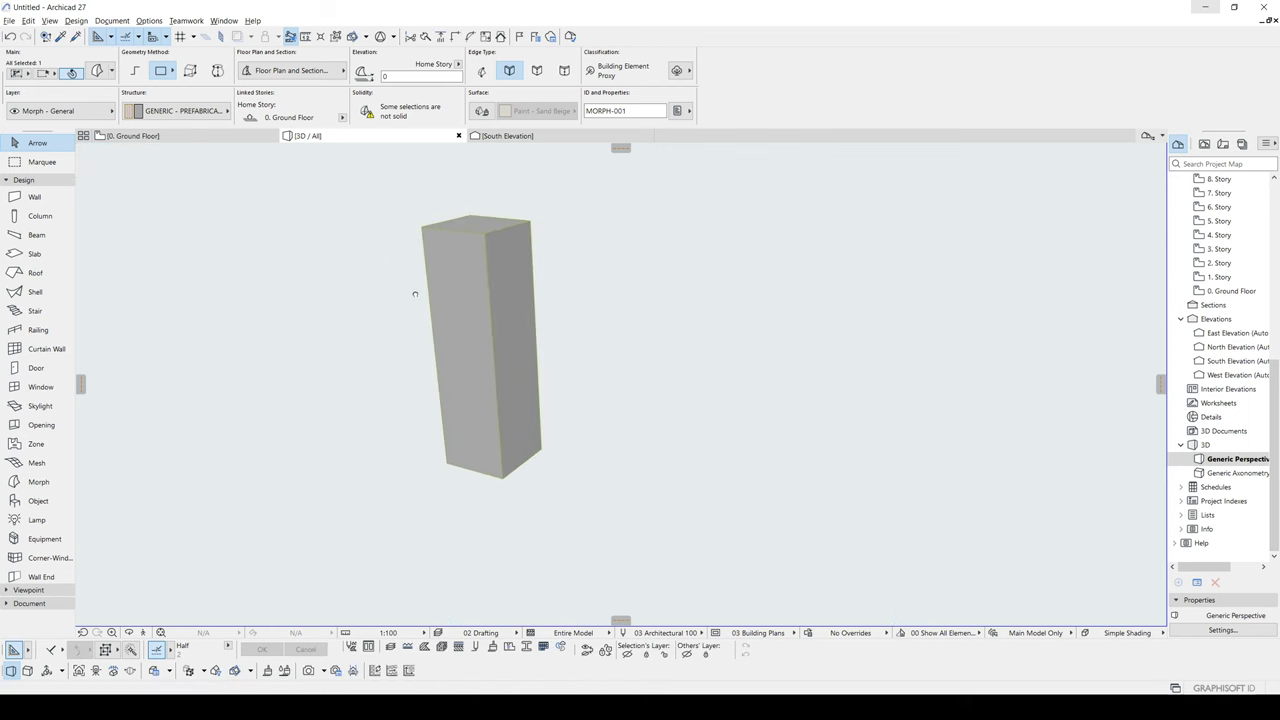
{"action": "left_click_drag", "start_coordinate": [463, 457], "coordinate": [510, 462]}
{"action": "left_click", "coordinate": [510, 462]}
{"action": "middle_click_drag", "start_coordinate": [600, 449], "coordinate": [532, 431], "text": "shift"}
{"action": "left_click", "coordinate": [547, 418]}
{"action": "left_click", "coordinate": [526, 429]}
Step: Push the front tower's top face down to make it clearly lower than the original
{"action": "left_click", "coordinate": [493, 257]}
{"action": "left_click", "coordinate": [540, 312]}
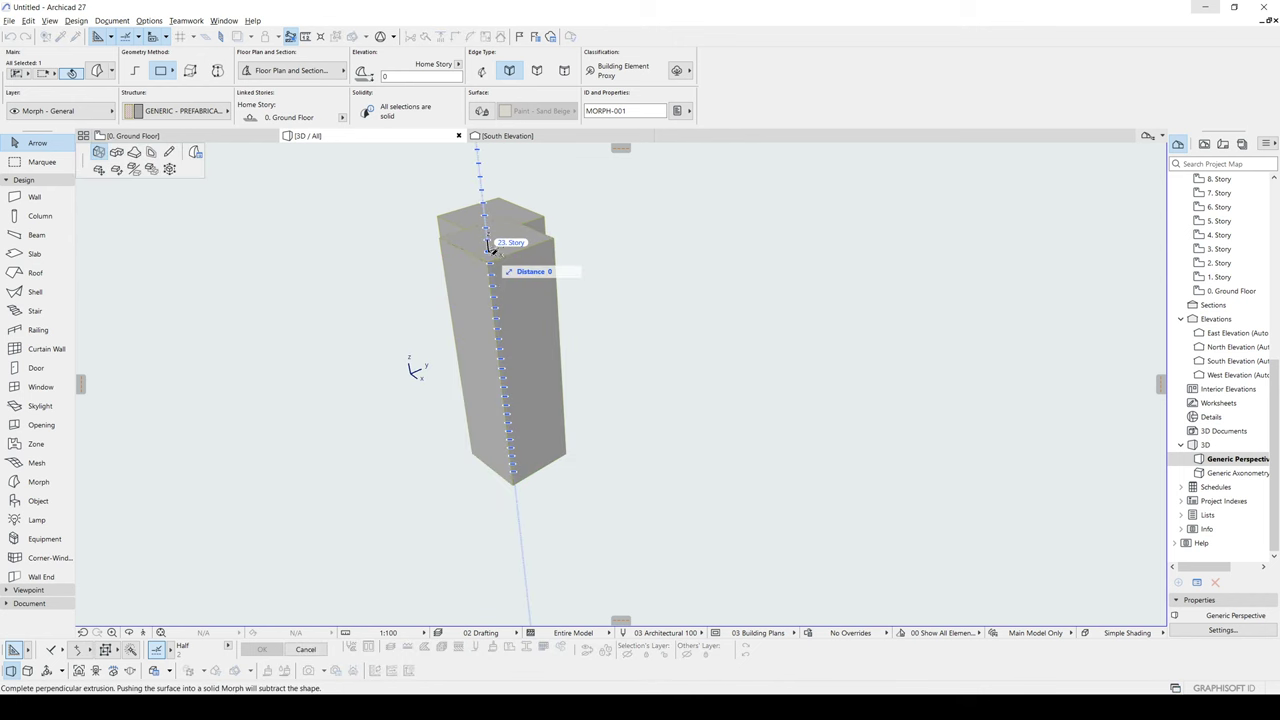
{"action": "left_click", "coordinate": [508, 330]}
Step: Copy the lower tower along its base edge to place a third volume beside it
{"action": "middle_click_drag", "start_coordinate": [508, 330], "coordinate": [613, 452], "text": "shift"}
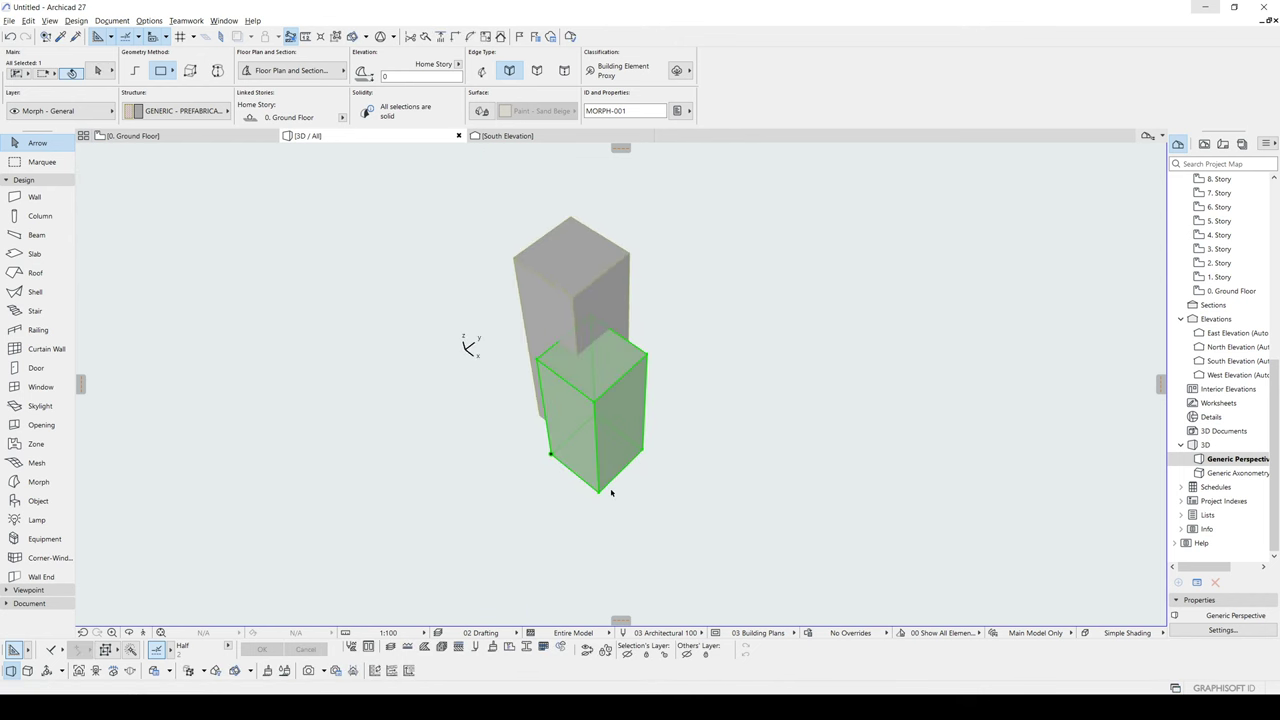
{"action": "left_click", "coordinate": [600, 490]}
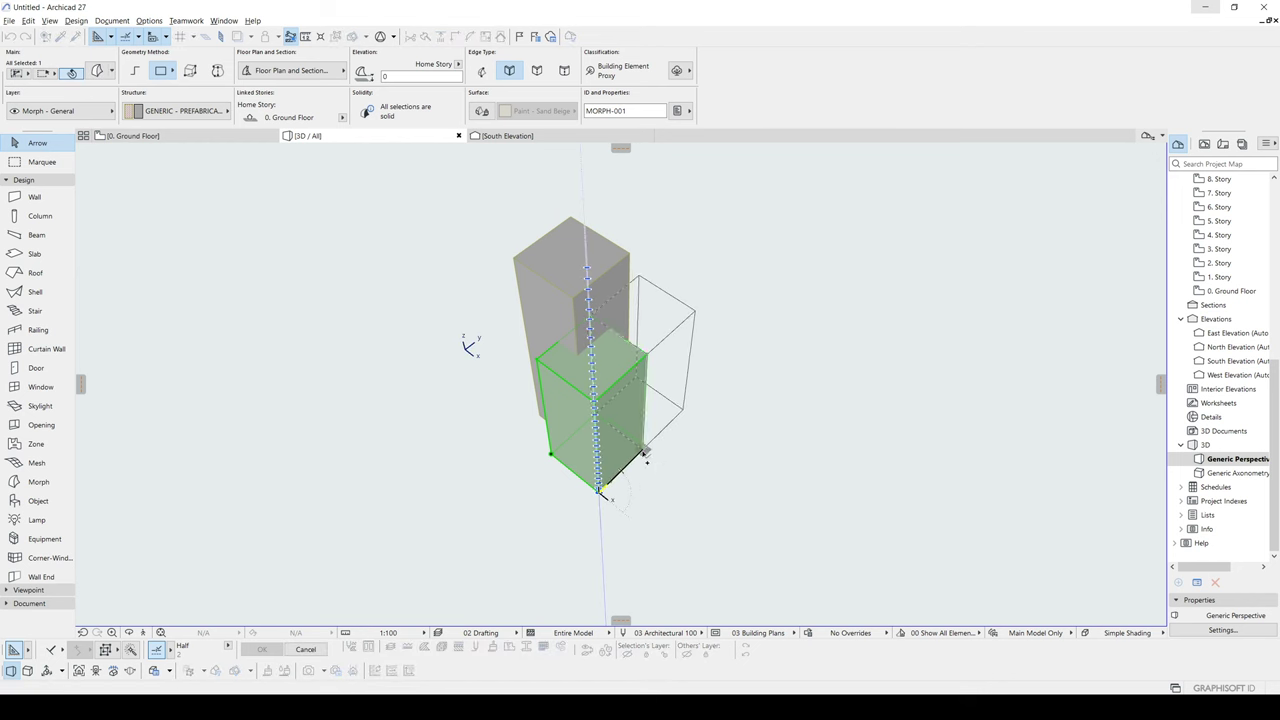
{"action": "left_click", "coordinate": [643, 452]}
{"action": "left_click", "coordinate": [667, 421]}
{"action": "left_click", "coordinate": [659, 412]}
Step: Raise the third tower's top face above the front tower and clear the selection
{"action": "middle_click_drag", "start_coordinate": [697, 390], "coordinate": [622, 306], "text": "shift"}
{"action": "left_click", "coordinate": [643, 290]}
{"action": "left_click", "coordinate": [636, 255]}
{"action": "left_click", "coordinate": [608, 294]}
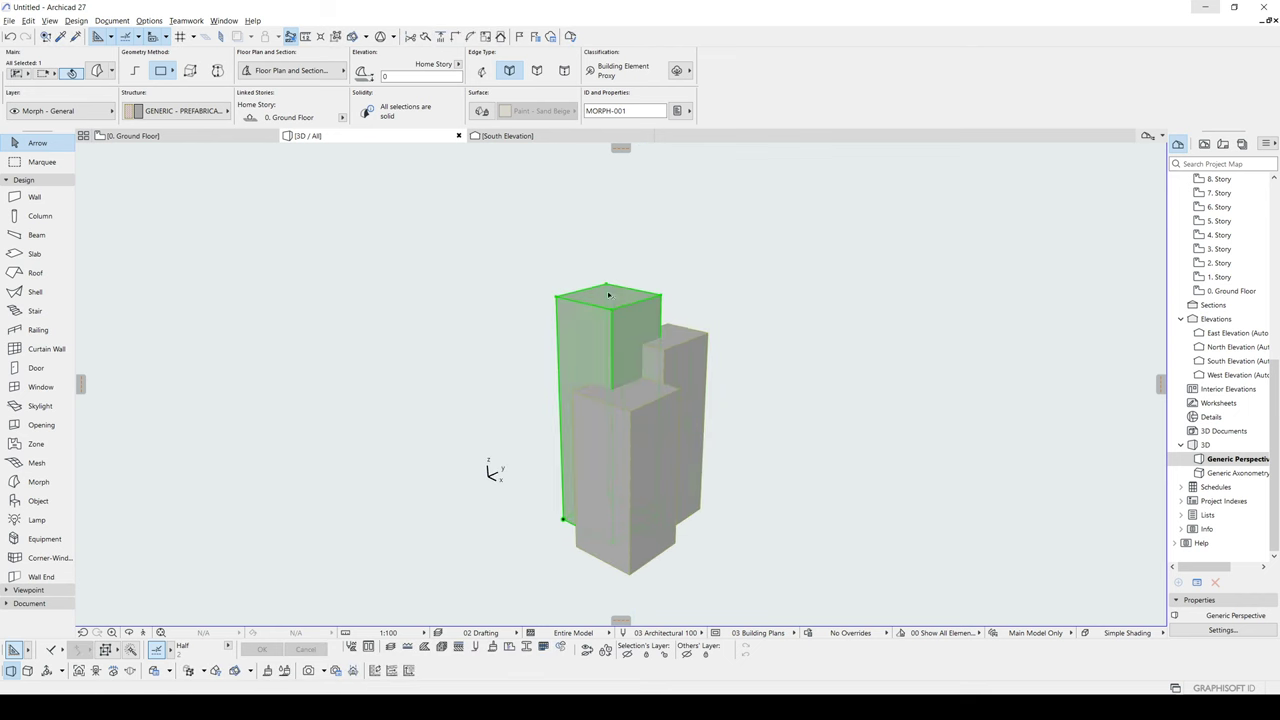
{"action": "left_click", "coordinate": [777, 394]}
{"action": "scroll", "coordinate": [726, 437], "scroll_direction": "down", "scroll_amount": 1}
{"action": "middle_click_drag", "start_coordinate": [731, 448], "coordinate": [724, 406]}
{"action": "scroll", "coordinate": [724, 406], "scroll_direction": "up", "scroll_amount": 1}
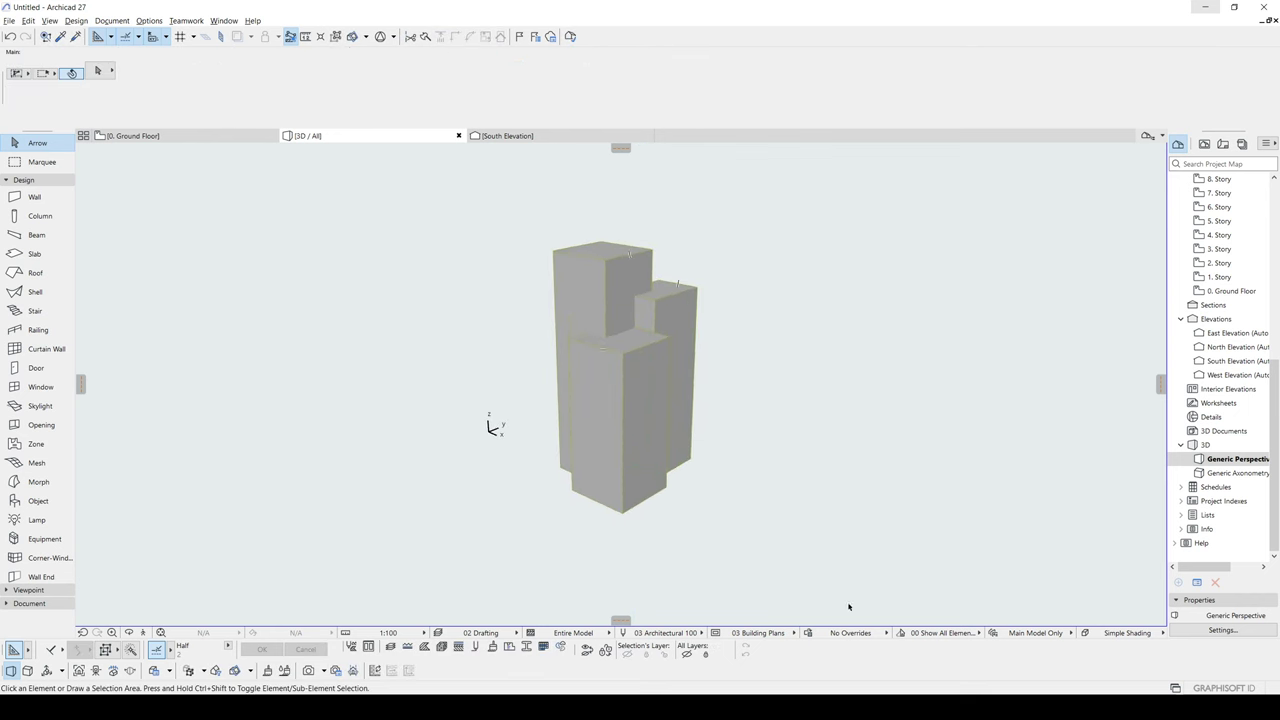
Step: Select all three overlapping towers and merge them into a single morph with a Boolean union
{"action": "key", "text": "ctrl+a"}
{"action": "right_click", "coordinate": [741, 354]}
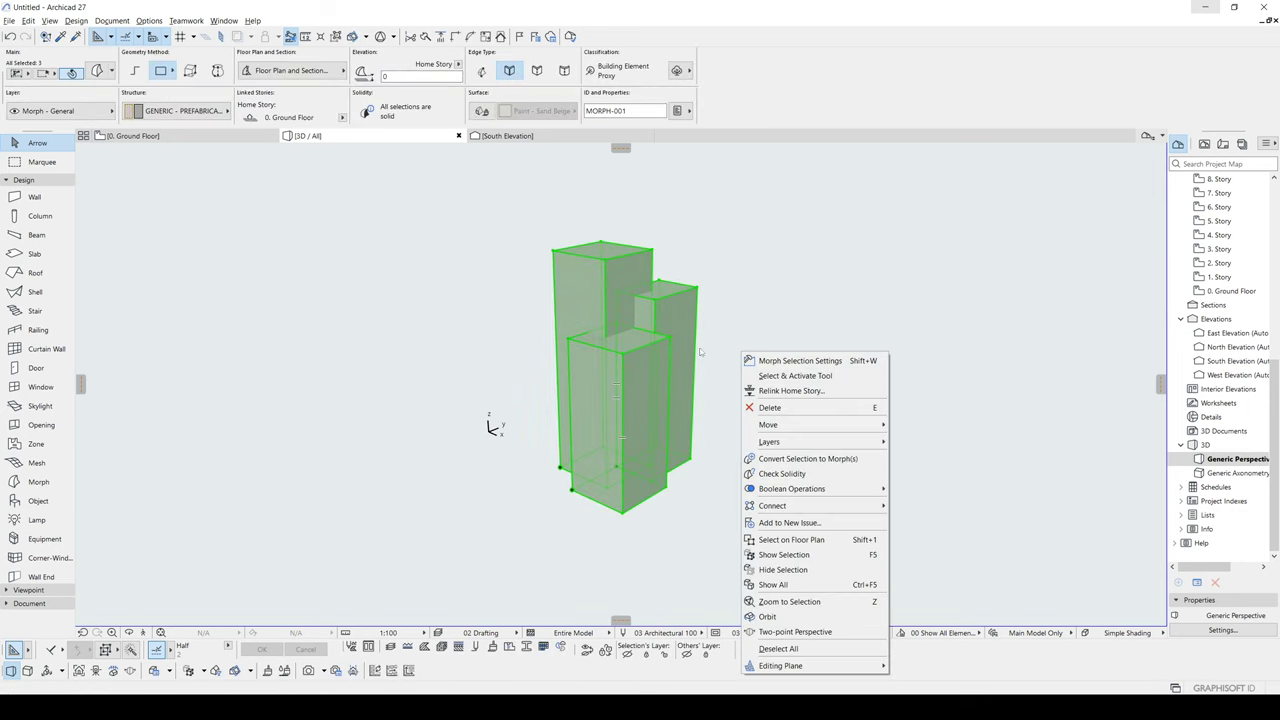
{"action": "mouse_move", "coordinate": [797, 492]}
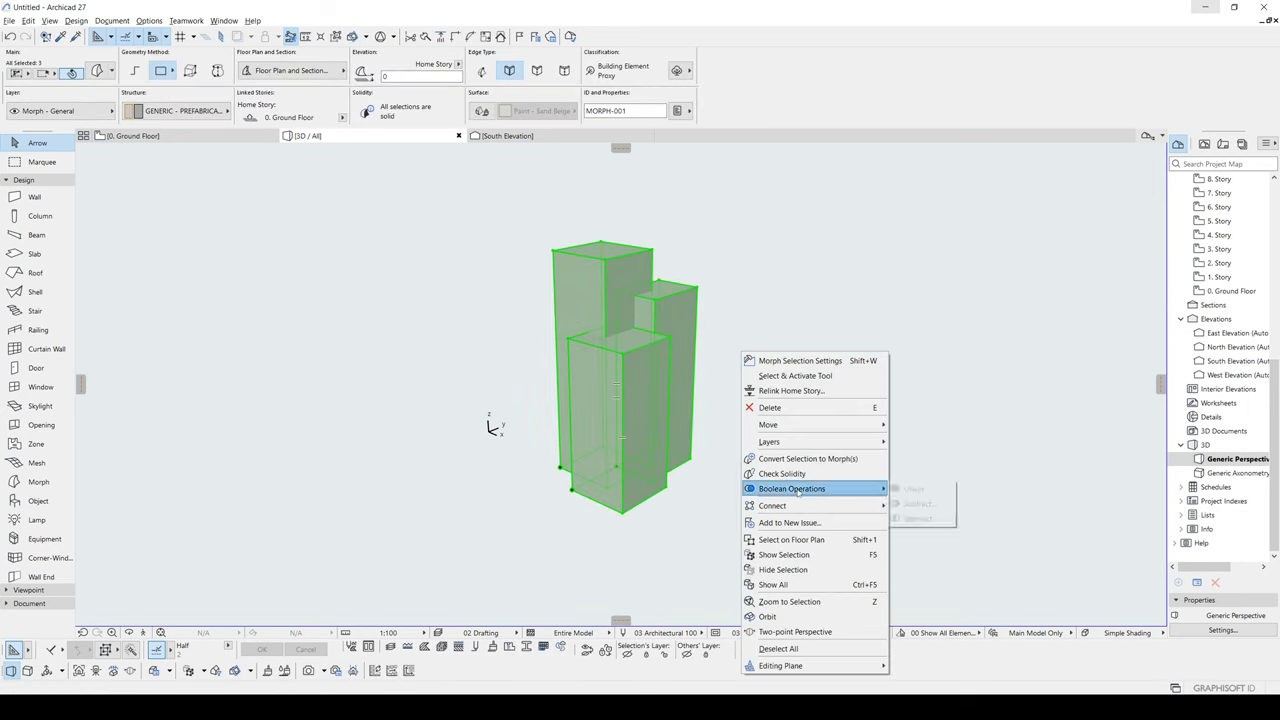
{"action": "left_click", "coordinate": [915, 489]}
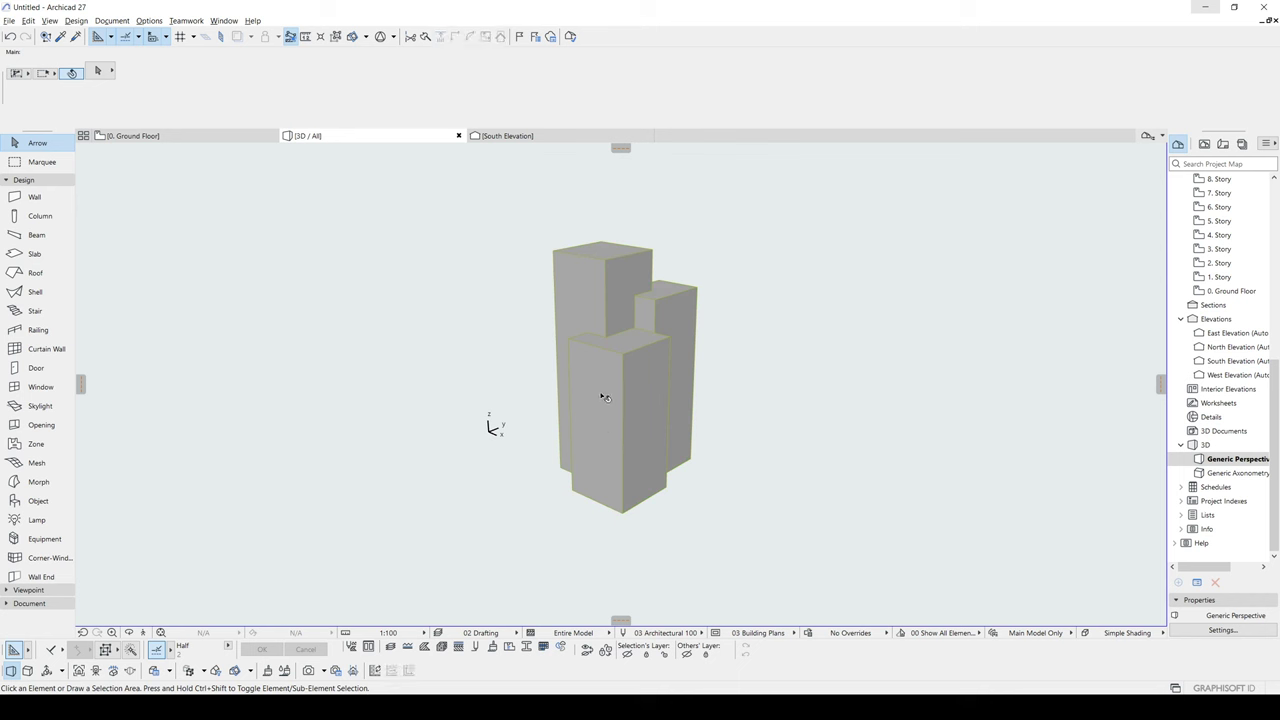
Step: Push and pull faces of the merged morph, raising the tallest tower's top face by about 300
{"action": "left_click", "coordinate": [604, 398]}
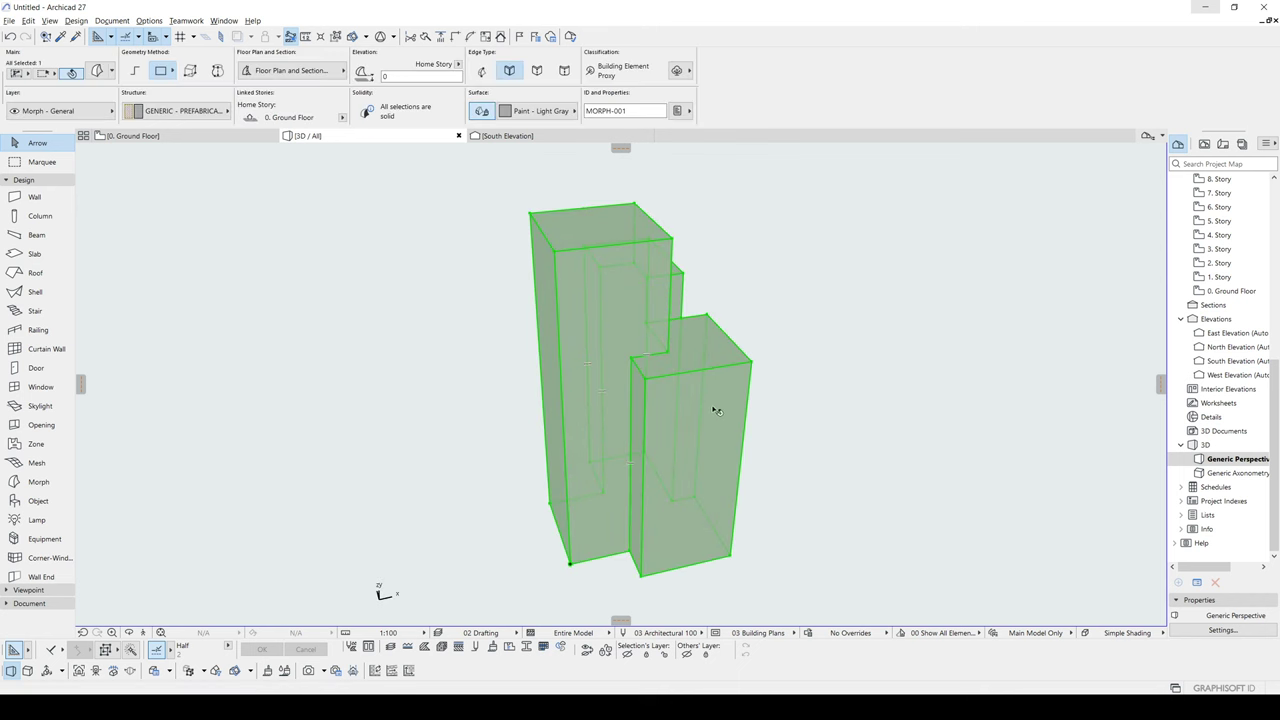
{"action": "middle_click_drag", "start_coordinate": [677, 402], "coordinate": [880, 335], "text": "shift"}
{"action": "middle_click_drag", "start_coordinate": [663, 332], "coordinate": [638, 418]}
{"action": "left_click", "coordinate": [596, 366]}
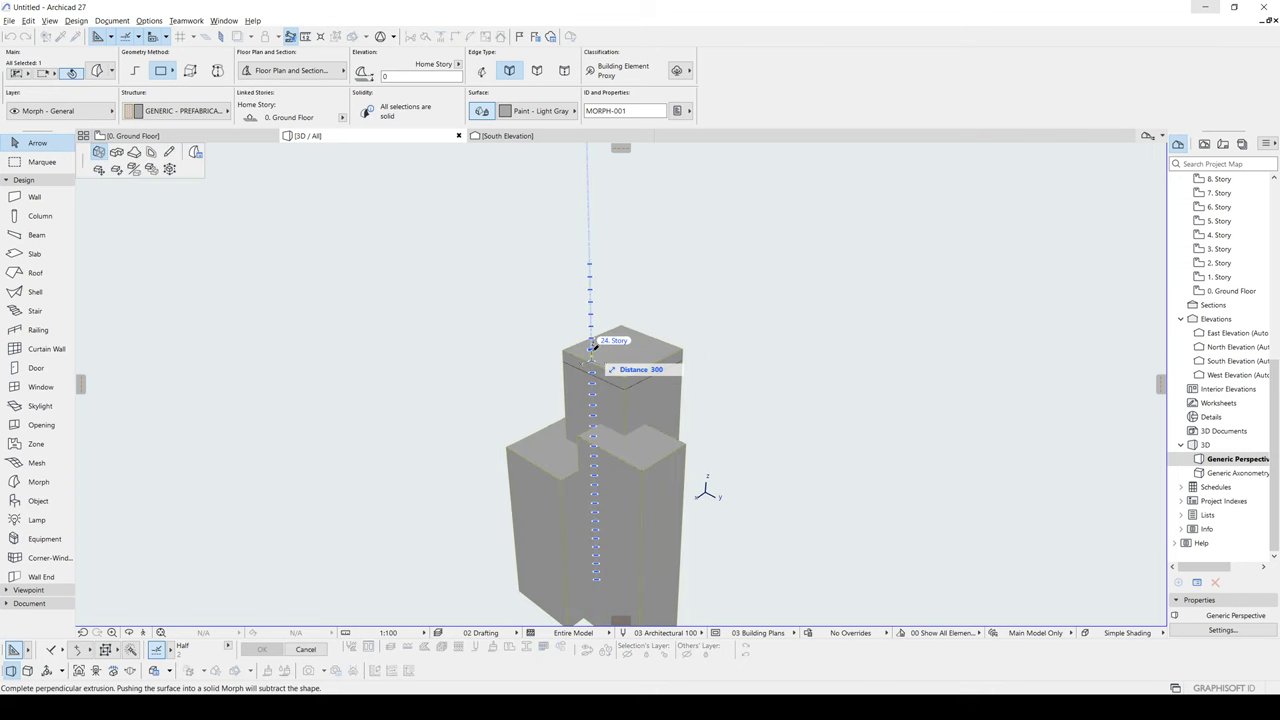
{"action": "left_click", "coordinate": [590, 340]}
{"action": "middle_click_drag", "start_coordinate": [480, 449], "coordinate": [761, 453], "text": "shift"}
{"action": "left_click", "coordinate": [635, 411]}
{"action": "left_click", "coordinate": [673, 369]}
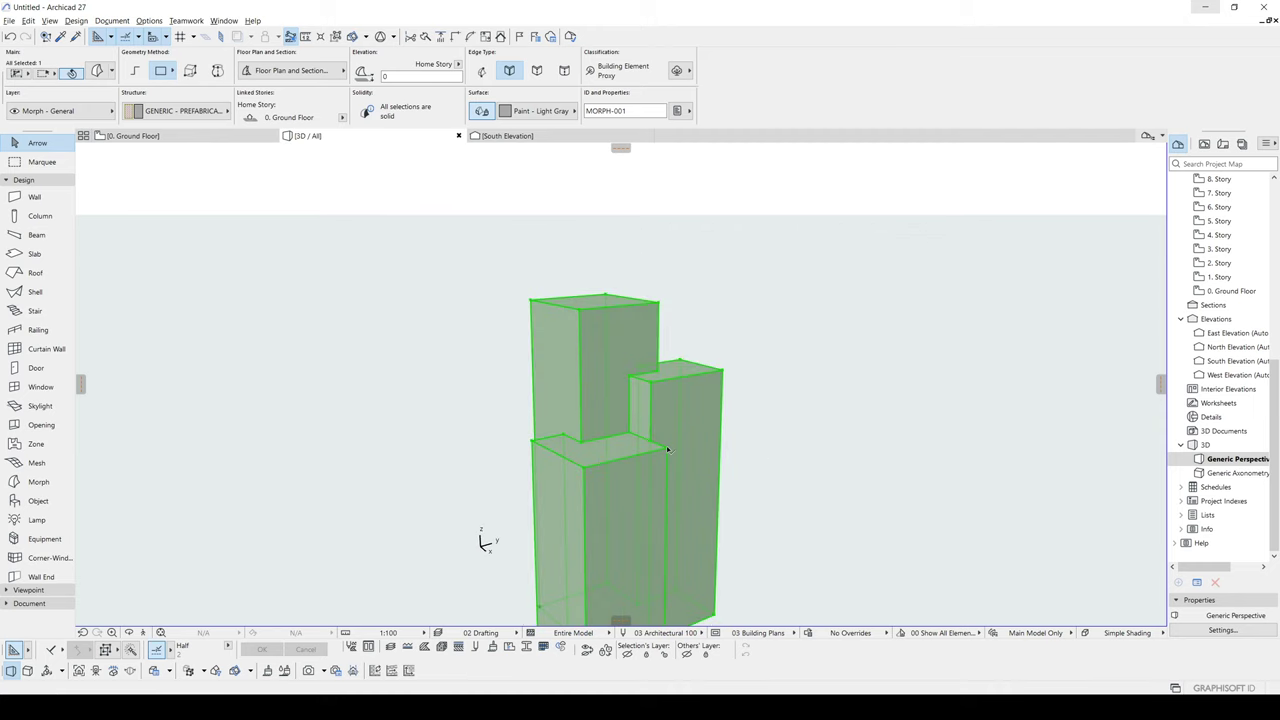
Step: Draw a rectangle on the outer vertical face of the medium-height tower, adding it to the merged morph
{"action": "middle_click_drag", "start_coordinate": [687, 466], "coordinate": [565, 399], "text": "shift"}
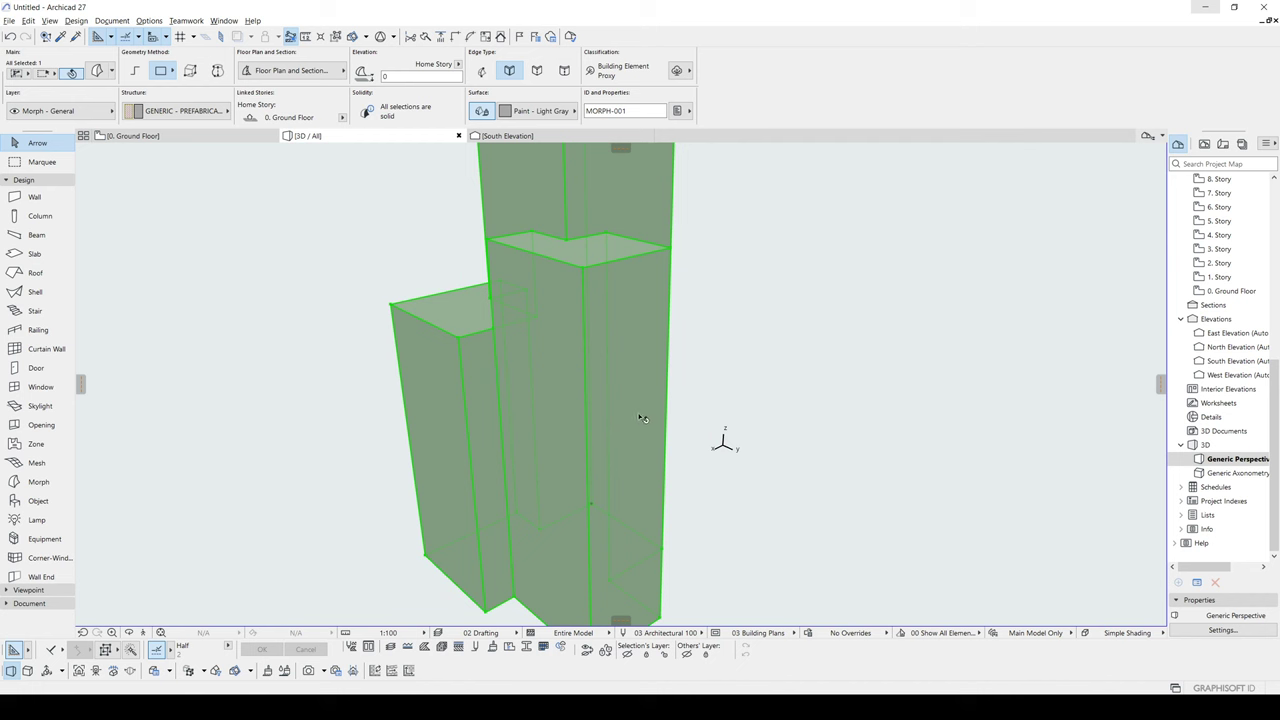
{"action": "middle_click_drag", "start_coordinate": [519, 376], "coordinate": [874, 400], "text": "shift"}
{"action": "left_click", "coordinate": [650, 368]}
{"action": "left_click", "coordinate": [691, 423]}
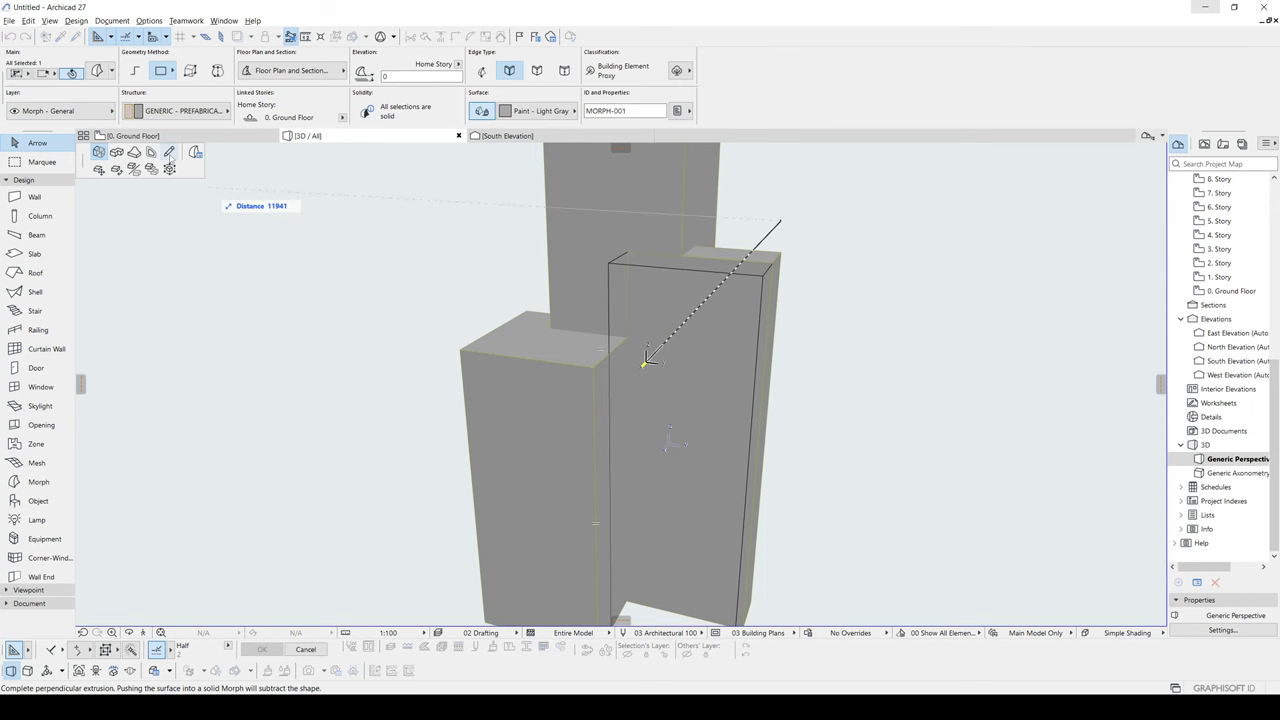
{"action": "left_click", "coordinate": [648, 361]}
{"action": "left_click", "coordinate": [651, 362]}
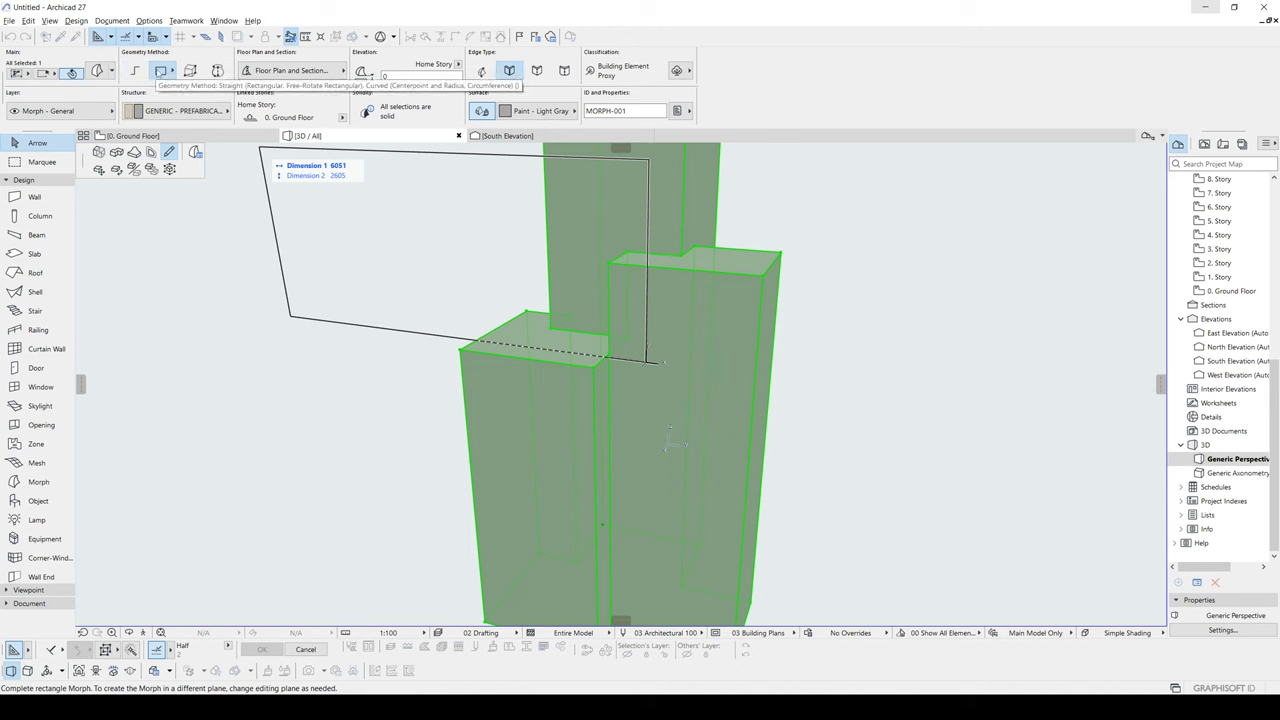
{"action": "left_click", "coordinate": [720, 447]}
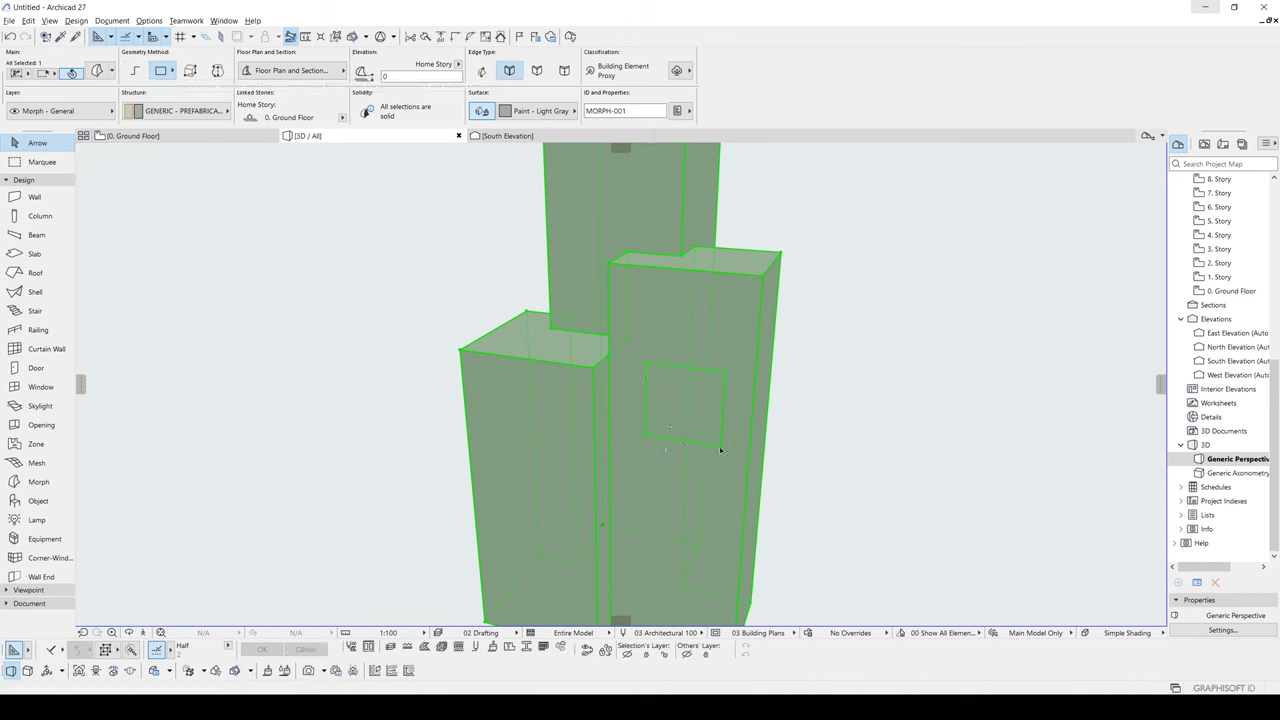
Step: Extrude the rectangle outward from the tower face by 500 and clear the selection
{"action": "middle_click_drag", "start_coordinate": [608, 547], "coordinate": [695, 366], "text": "shift"}
{"action": "left_click", "coordinate": [690, 385]}
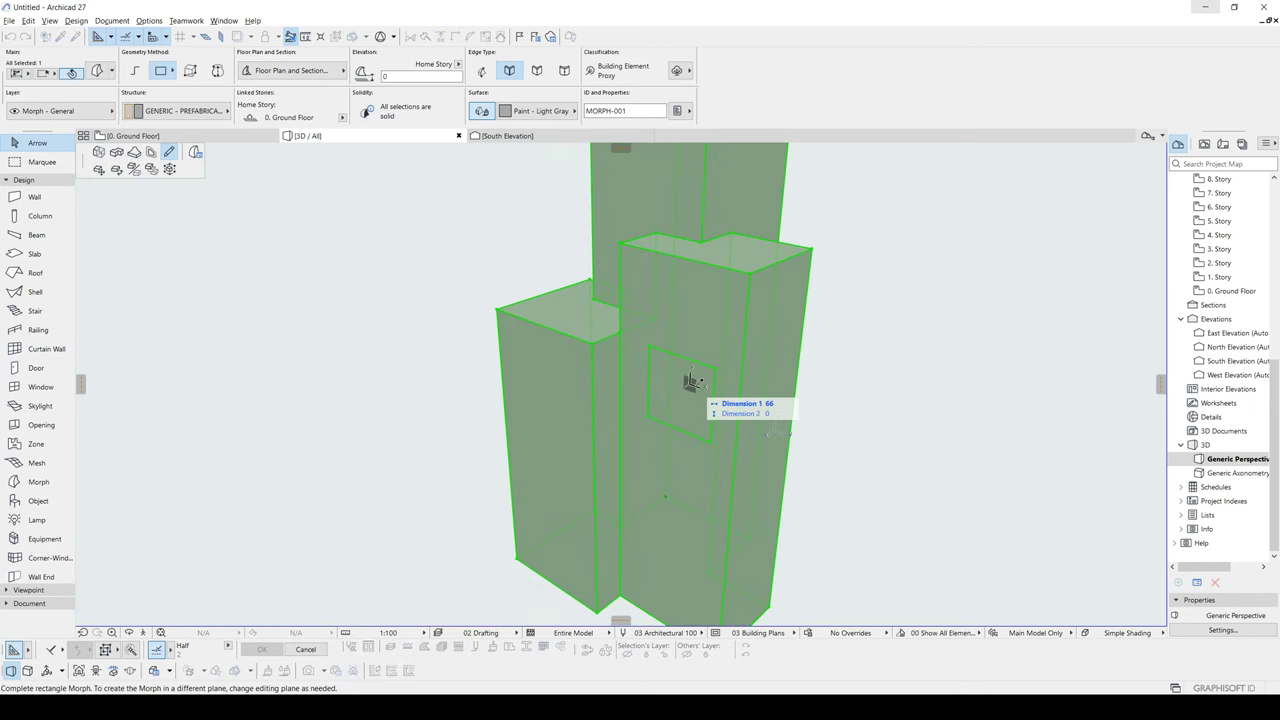
{"action": "left_click", "coordinate": [99, 153]}
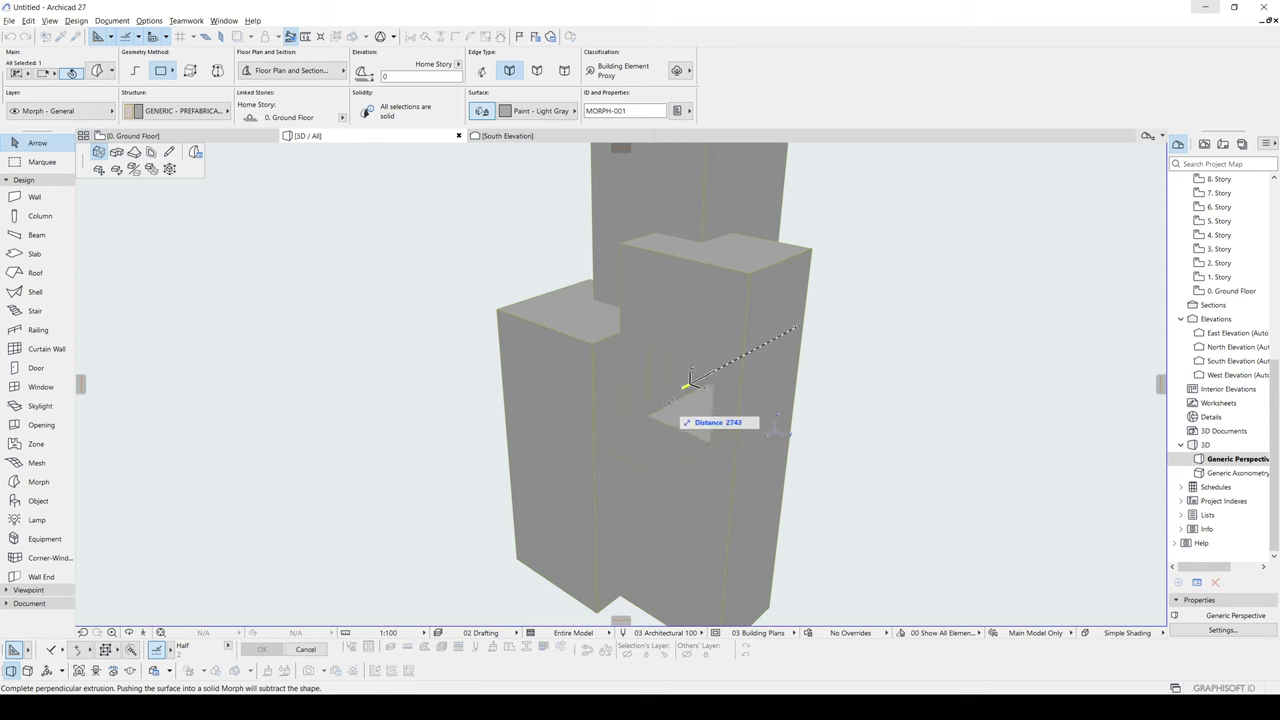
{"action": "type", "text": "500"}
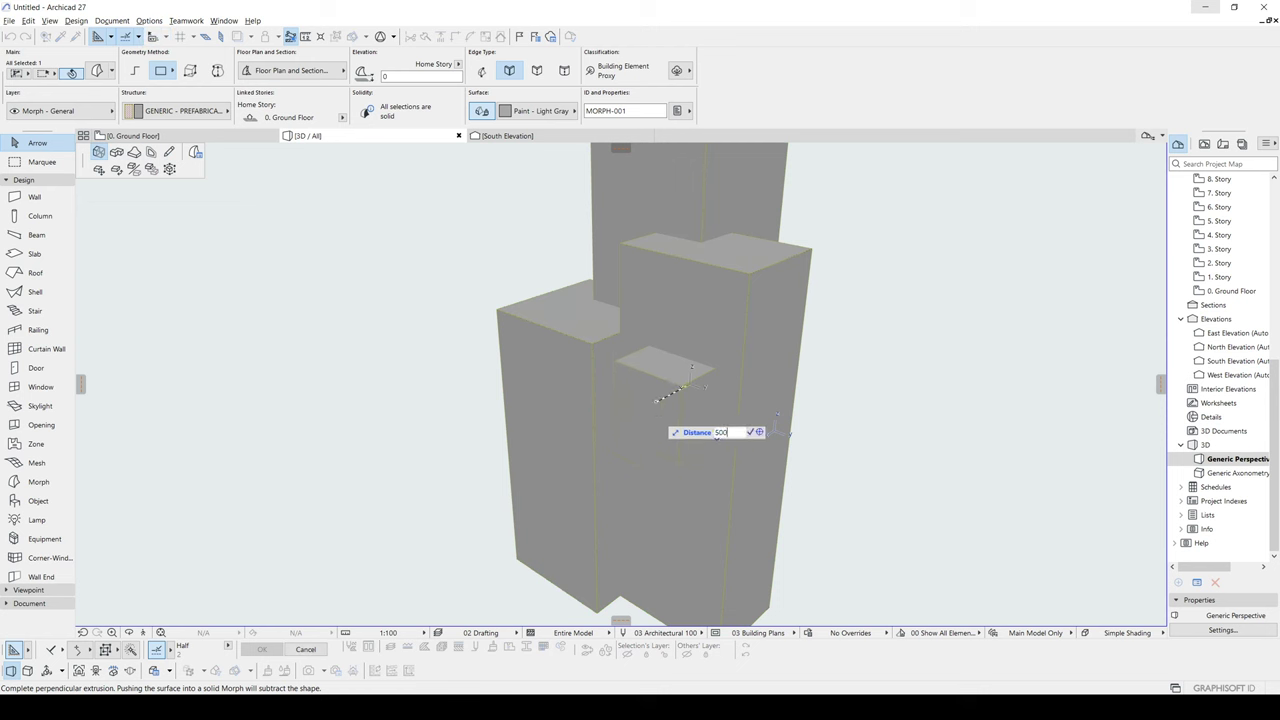
{"action": "key", "text": "Return"}
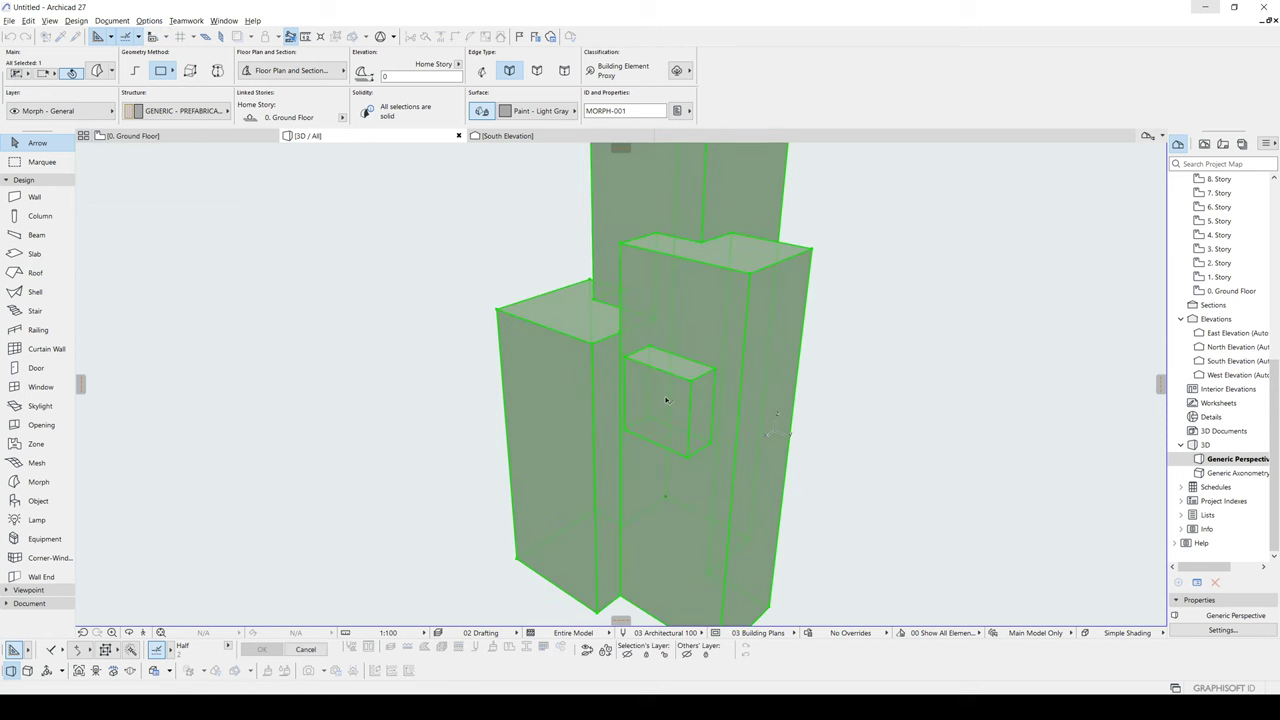
{"action": "key", "text": "Escape"}
{"action": "scroll", "coordinate": [585, 452], "scroll_direction": "down", "scroll_amount": 5}
{"action": "middle_click_drag", "start_coordinate": [581, 449], "coordinate": [1040, 411], "text": "shift"}
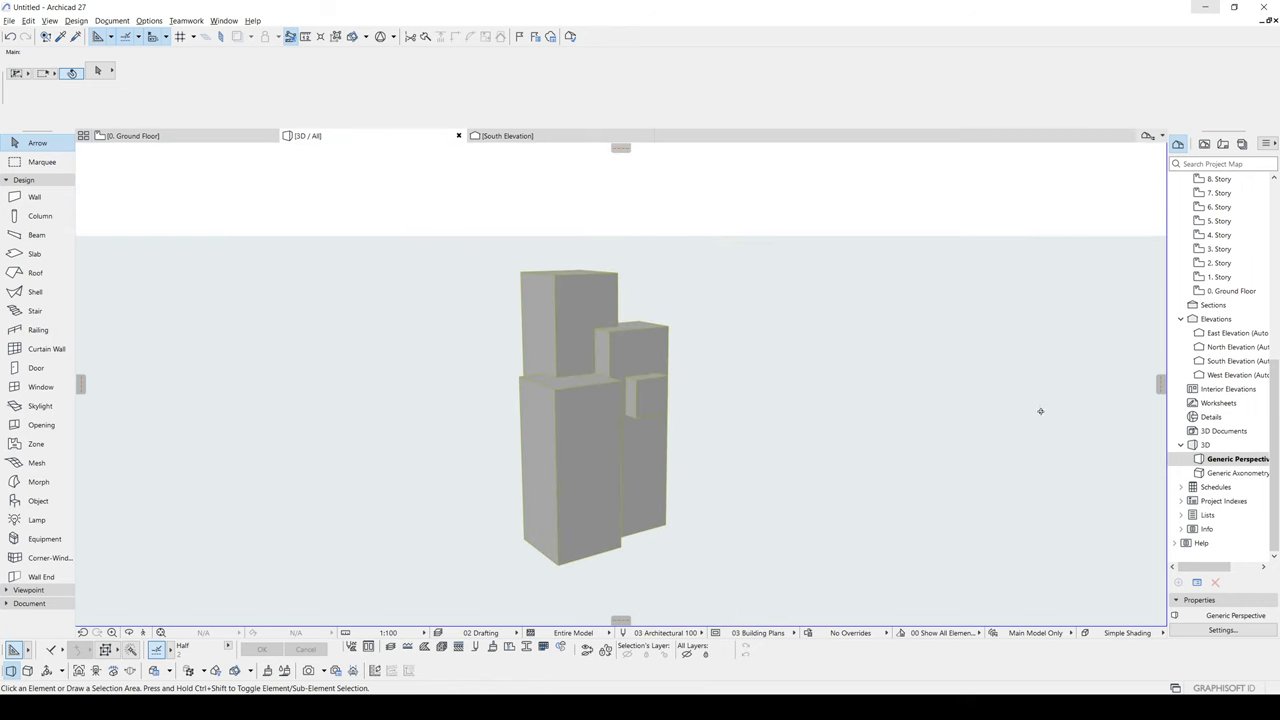
{"action": "middle_click_drag", "start_coordinate": [648, 441], "coordinate": [536, 422], "text": "shift"}
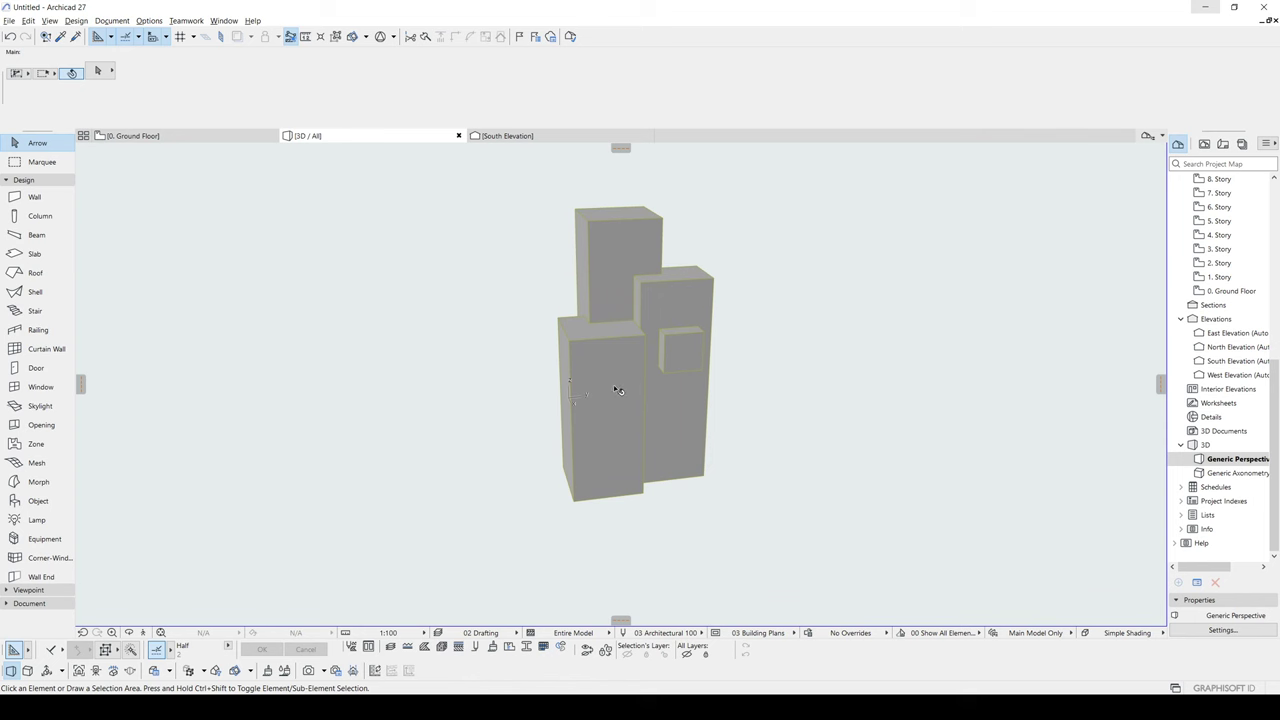
Step: On the ground floor plan, set the morph's Floor Plan Display to Projected with Overhead, All Relevant Stories, with Show Projection To Floor Plan Range
{"action": "key", "text": "F2"}
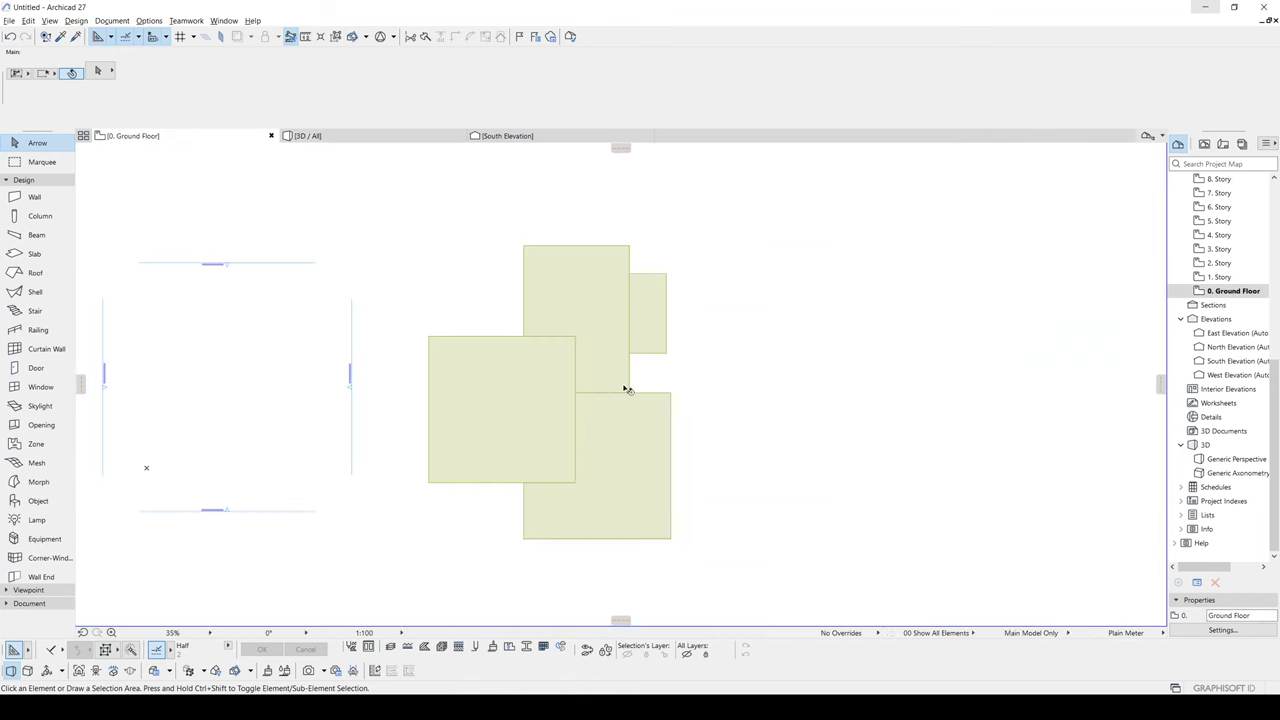
{"action": "left_click", "coordinate": [553, 388]}
{"action": "scroll", "coordinate": [557, 400], "scroll_direction": "down", "scroll_amount": 3}
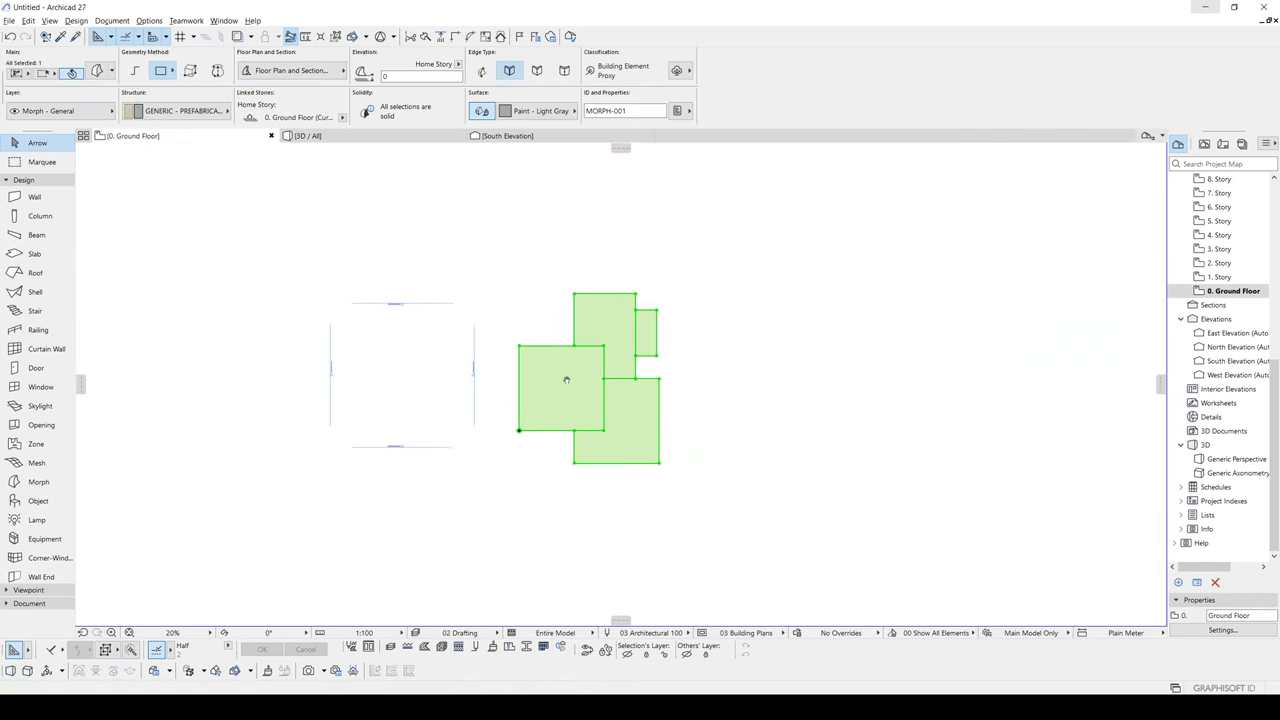
{"action": "scroll", "coordinate": [621, 368], "scroll_direction": "up", "scroll_amount": 2}
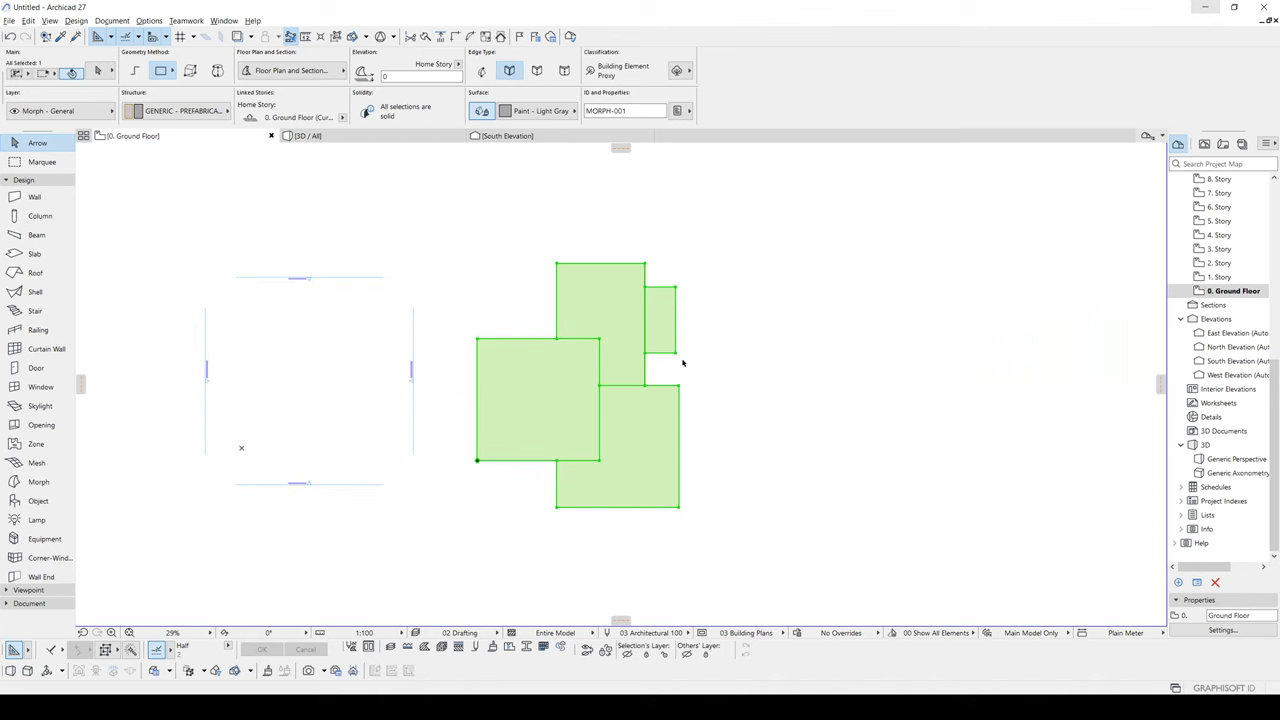
{"action": "key", "text": "ctrl+t"}
{"action": "left_click", "coordinate": [764, 229]}
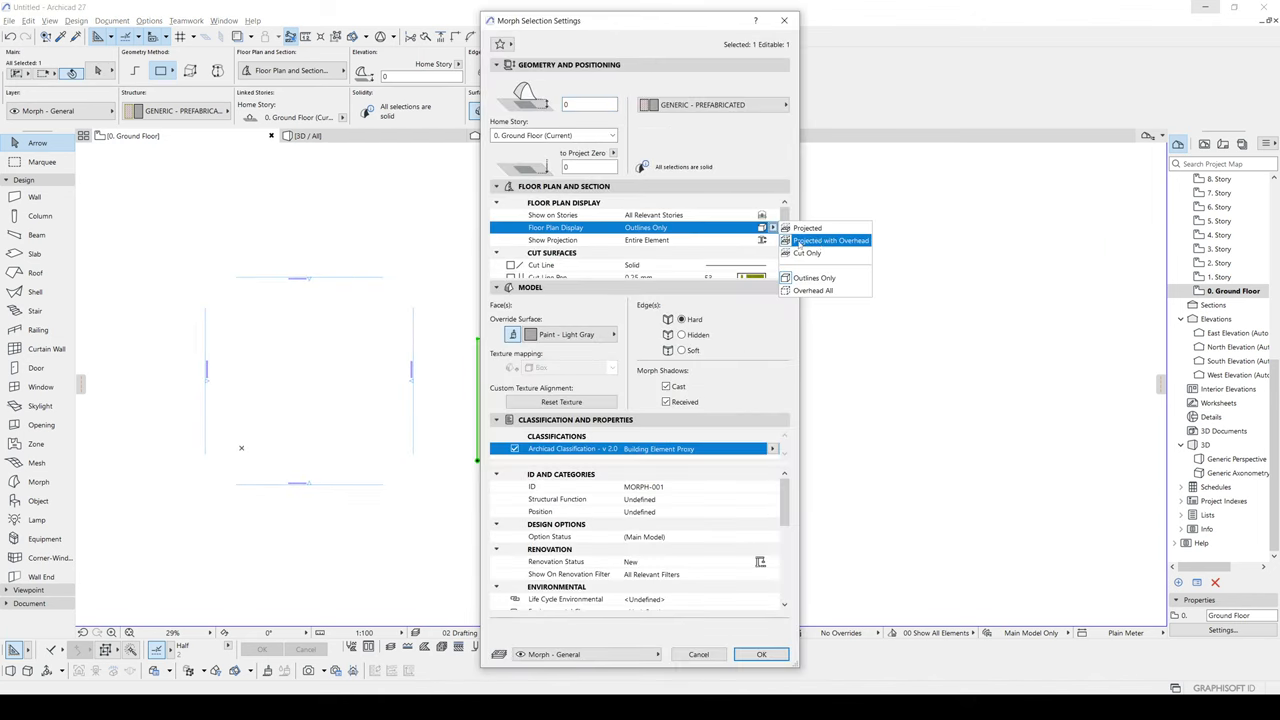
{"action": "left_click", "coordinate": [800, 241]}
{"action": "left_click", "coordinate": [763, 216]}
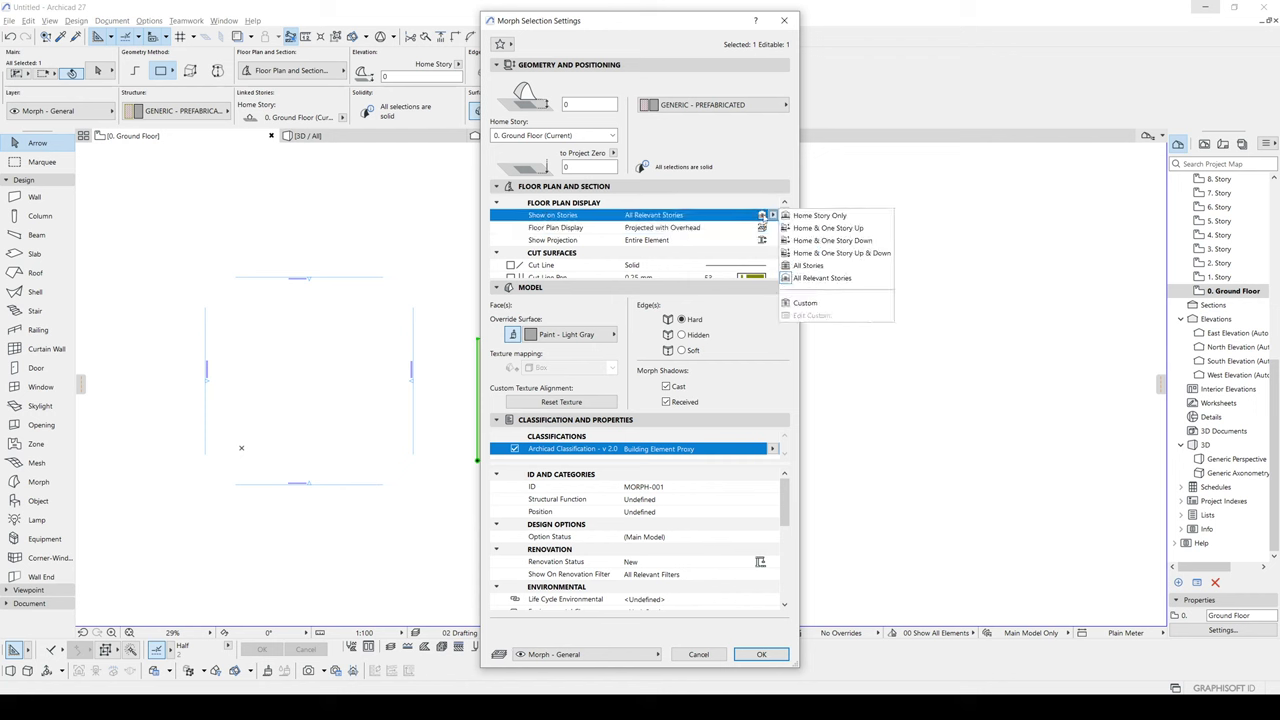
{"action": "left_click", "coordinate": [820, 278]}
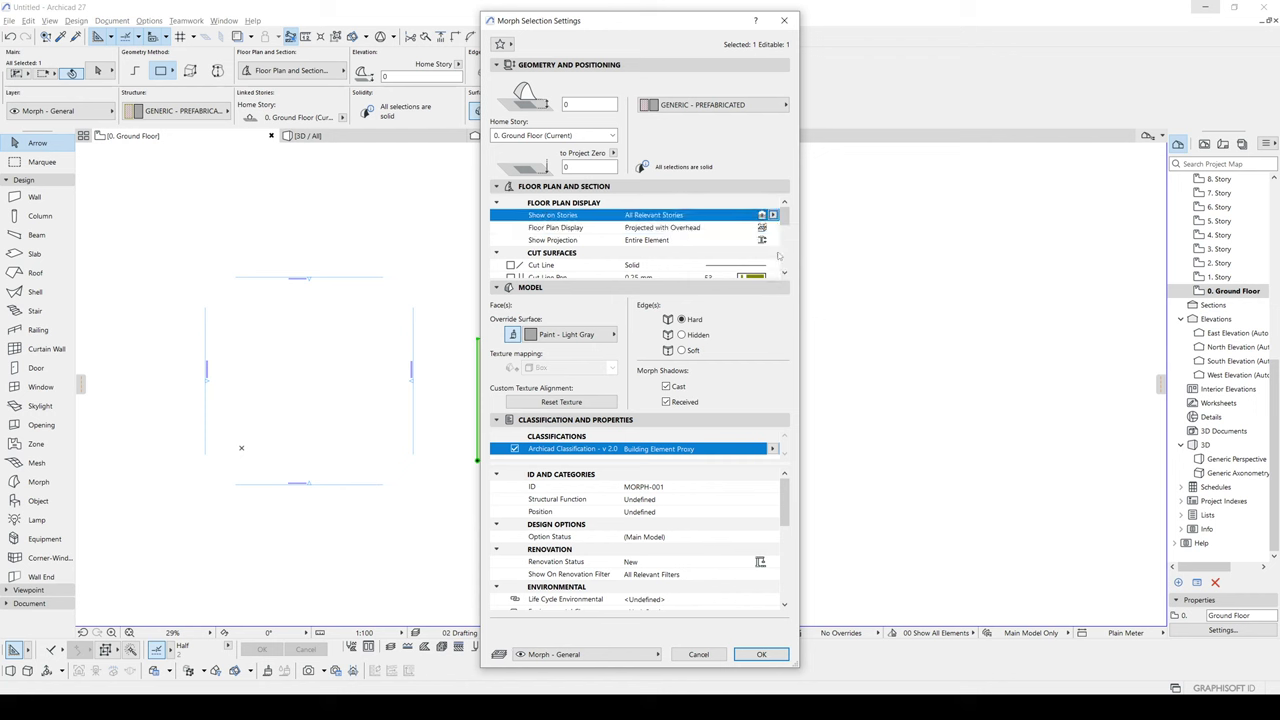
{"action": "left_click", "coordinate": [764, 241]}
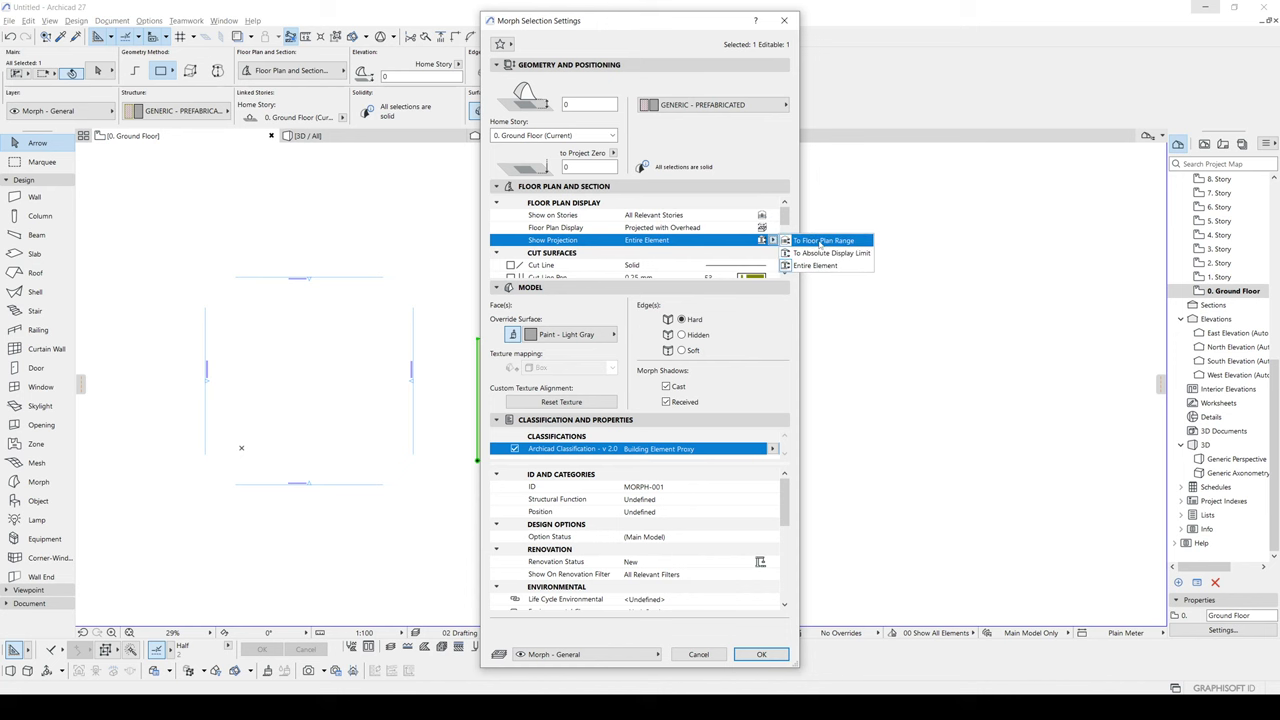
{"action": "left_click", "coordinate": [821, 242]}
{"action": "left_click", "coordinate": [774, 653]}
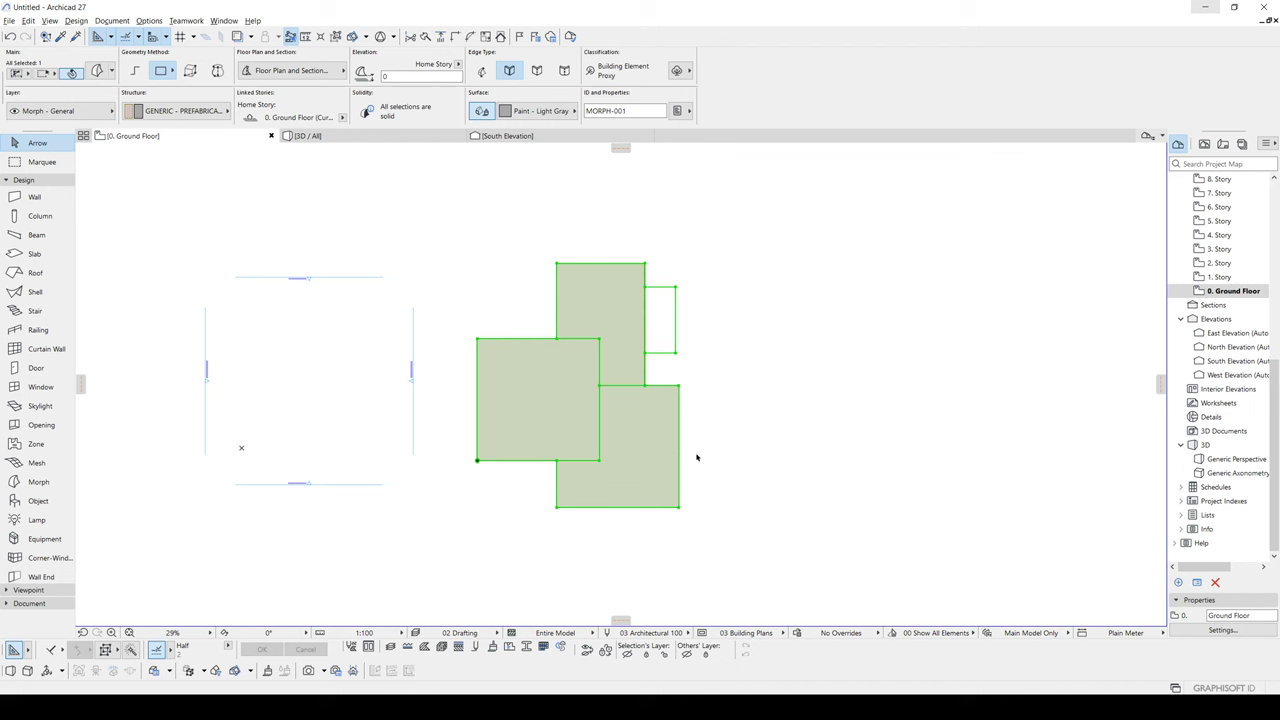
Step: Review the morph's floor plan outline on several upper stories, including 13. Story
{"action": "left_click", "coordinate": [856, 422]}
{"action": "middle_click_drag", "start_coordinate": [666, 384], "coordinate": [821, 403]}
{"action": "key", "text": "Up"}
{"action": "key", "text": "Up"}
{"action": "key", "text": "Up"}
{"action": "left_click_drag", "start_coordinate": [1274, 376], "coordinate": [1273, 312]}
{"action": "double_click", "coordinate": [1222, 294]}
{"action": "double_click", "coordinate": [1221, 267]}
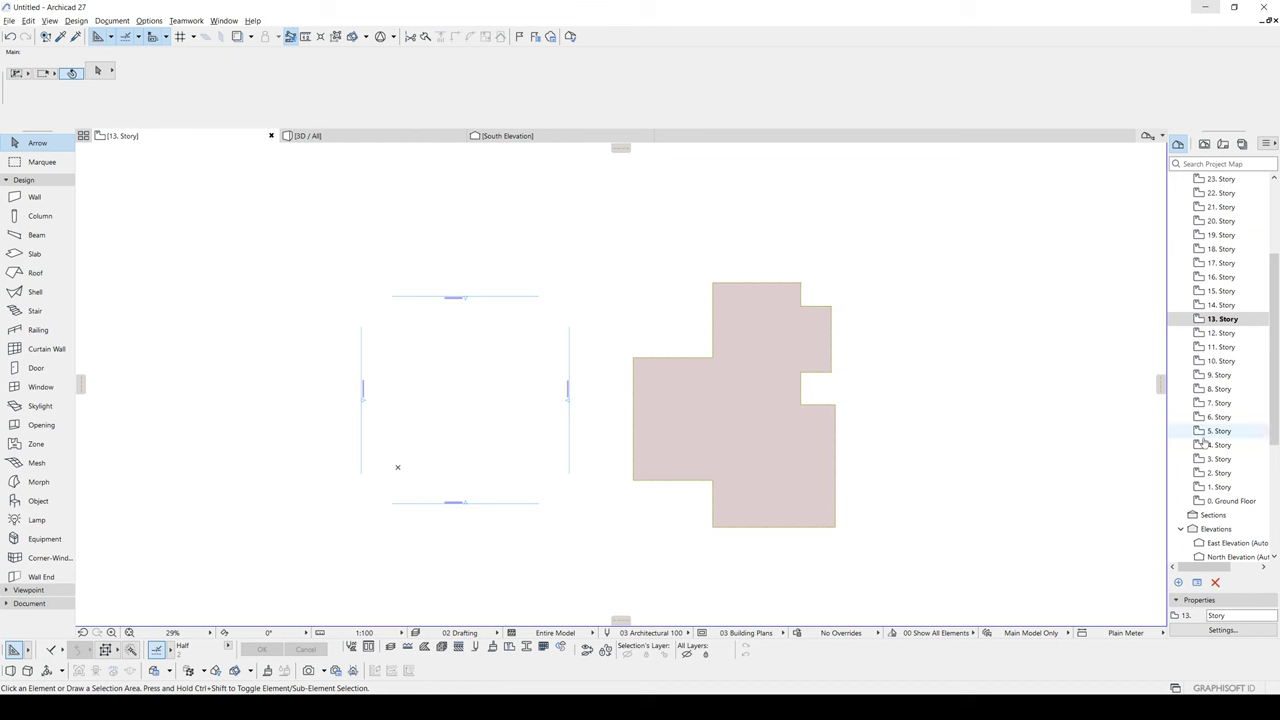
Step: On the Ground Floor, create a concrete slab that follows the massing morph's outline
{"action": "left_click", "coordinate": [1225, 500]}
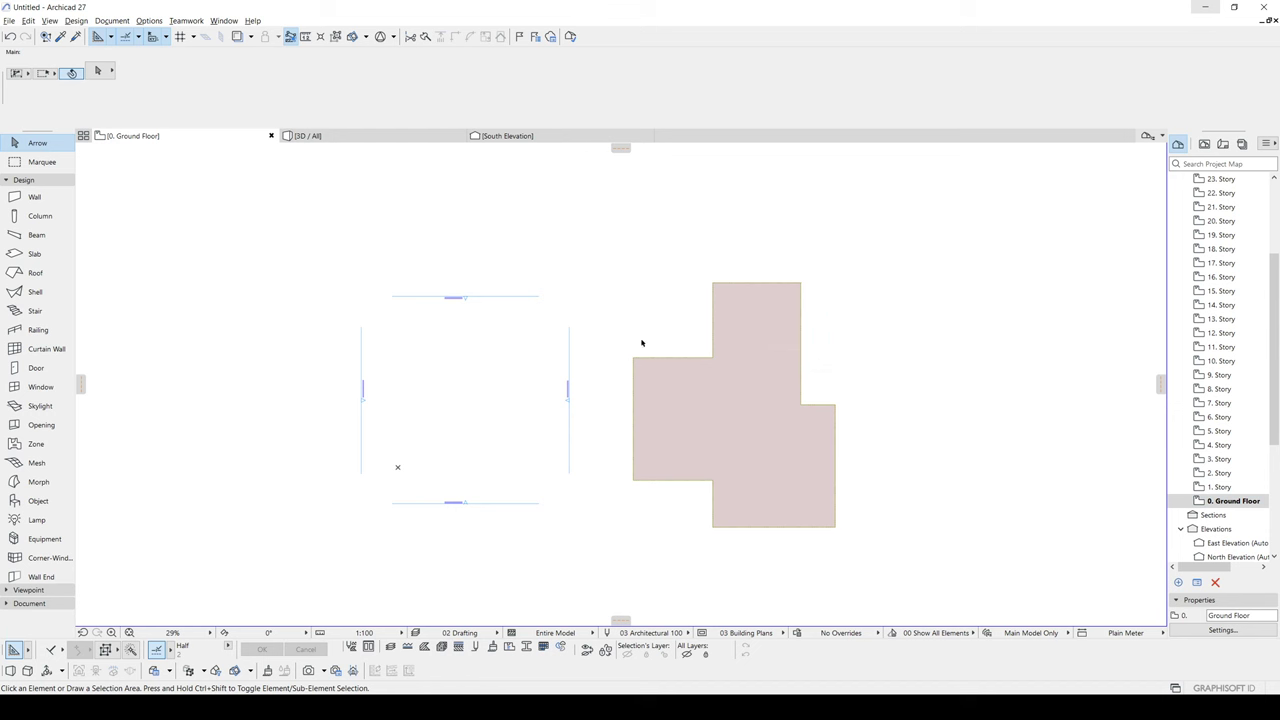
{"action": "left_click", "coordinate": [34, 254]}
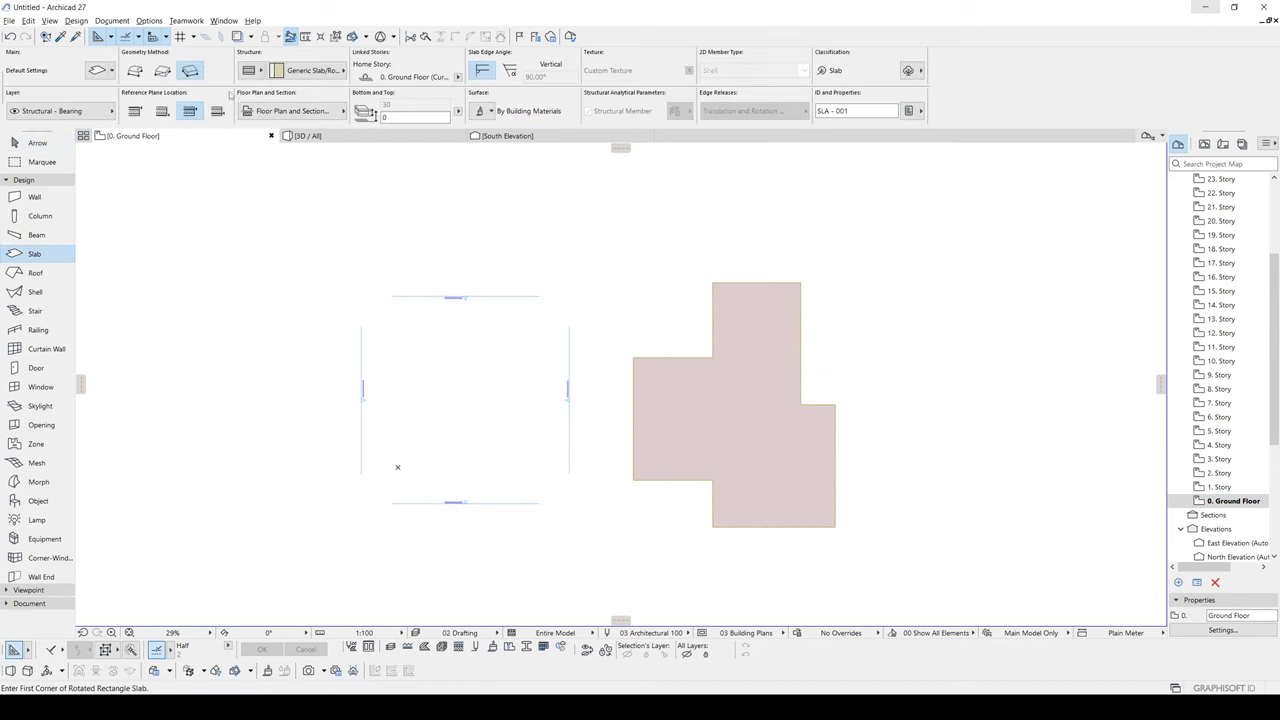
{"action": "left_click", "coordinate": [270, 72]}
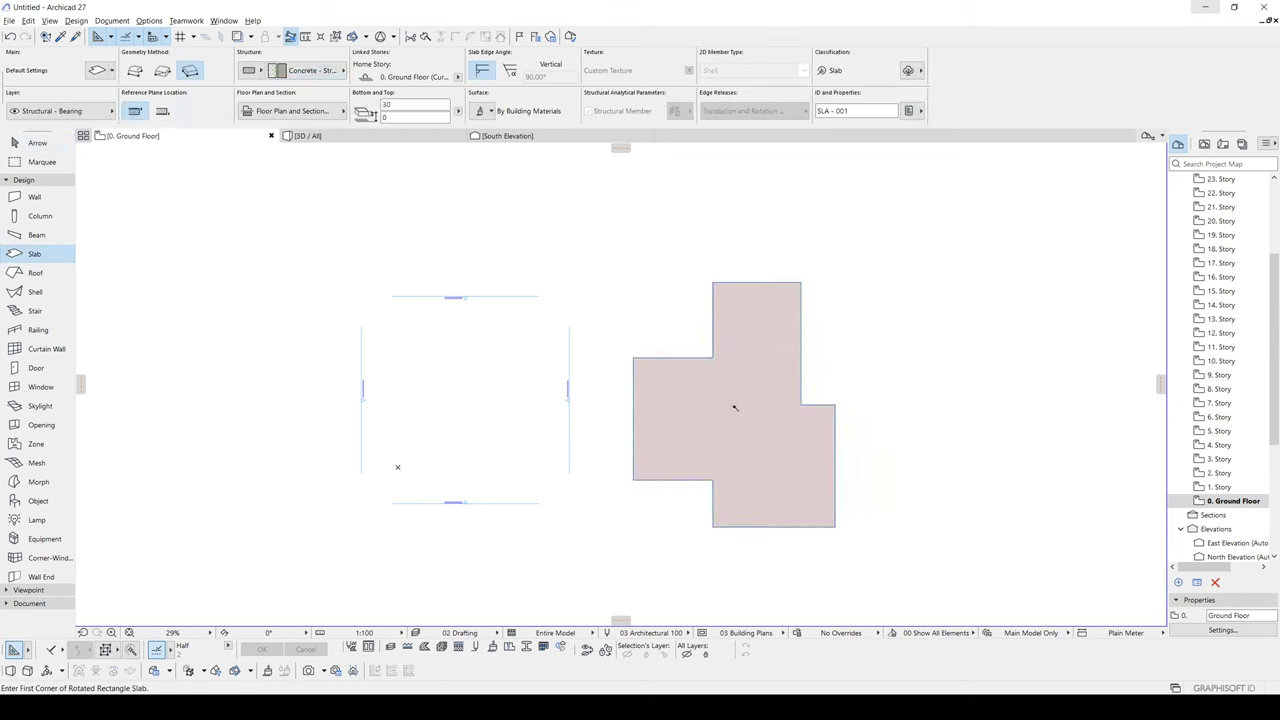
Step: Create matching concrete slabs from the morph's outline on 7. Story, 8. Story and 16. Story
{"action": "left_click", "coordinate": [1220, 403]}
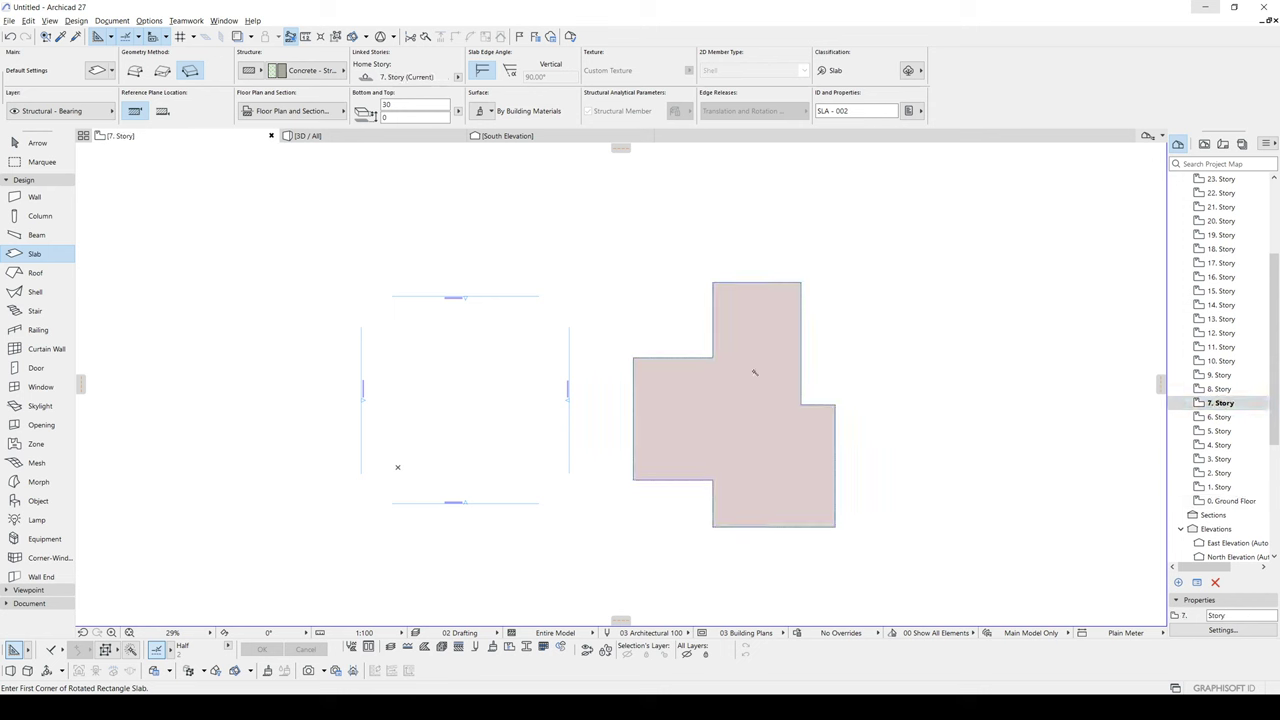
{"action": "left_click", "coordinate": [1218, 389]}
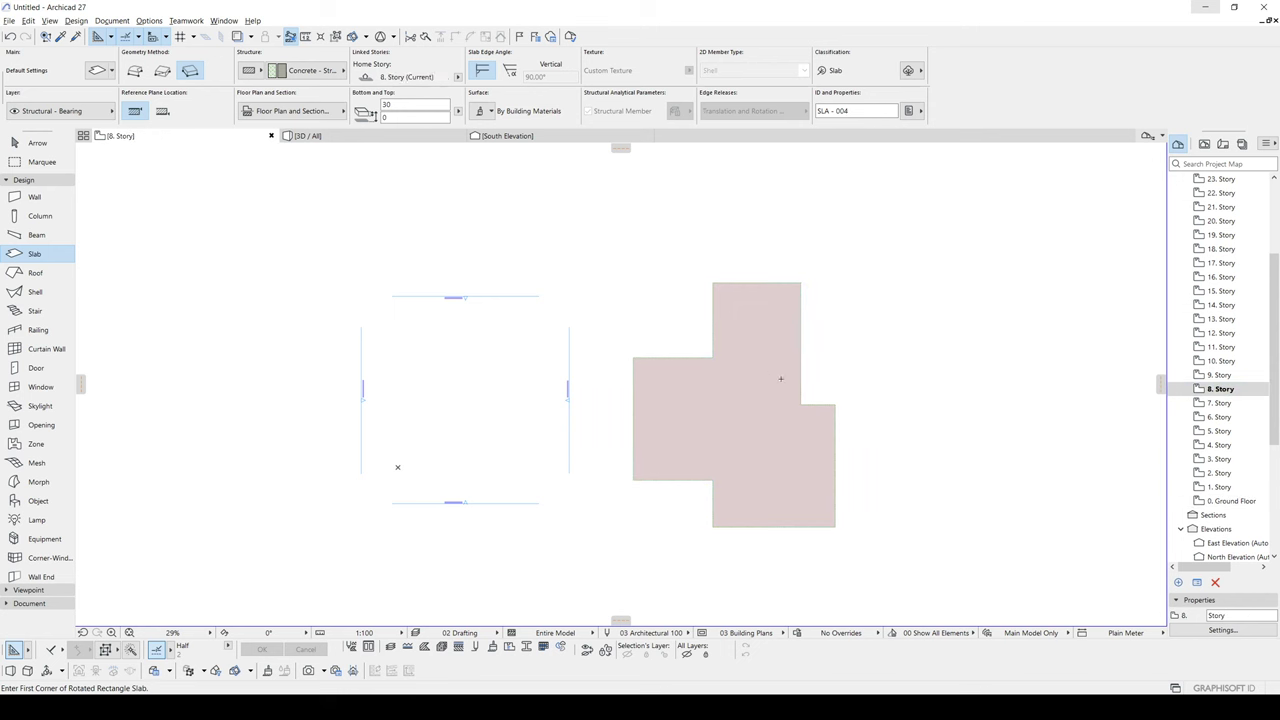
{"action": "key", "text": "Escape"}
{"action": "double_click", "coordinate": [1213, 277]}
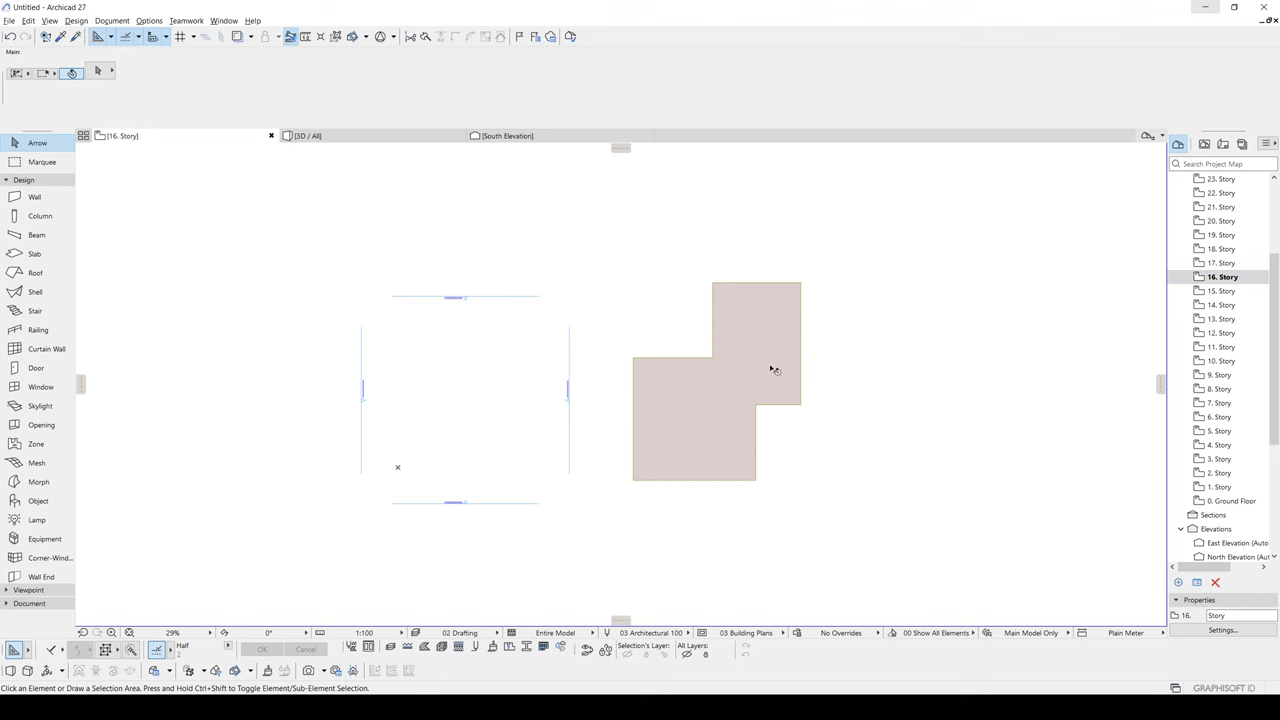
{"action": "left_click", "coordinate": [770, 363], "text": "alt"}
{"action": "key", "text": "Escape"}
Step: Delete the massing morph in the 3D view to inspect the floor slabs, and undo the deletion
{"action": "key", "text": "F3"}
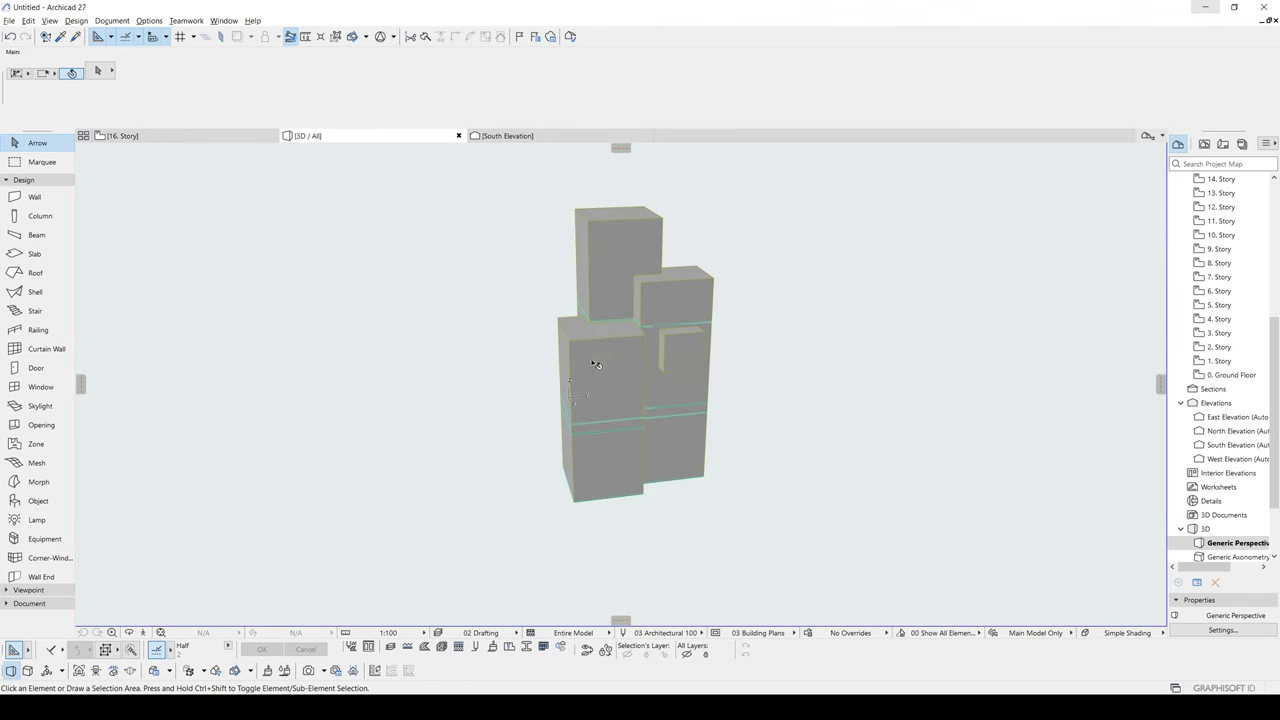
{"action": "left_click", "coordinate": [591, 360]}
{"action": "left_click", "coordinate": [494, 363]}
{"action": "left_click", "coordinate": [586, 363]}
{"action": "key", "text": "Delete"}
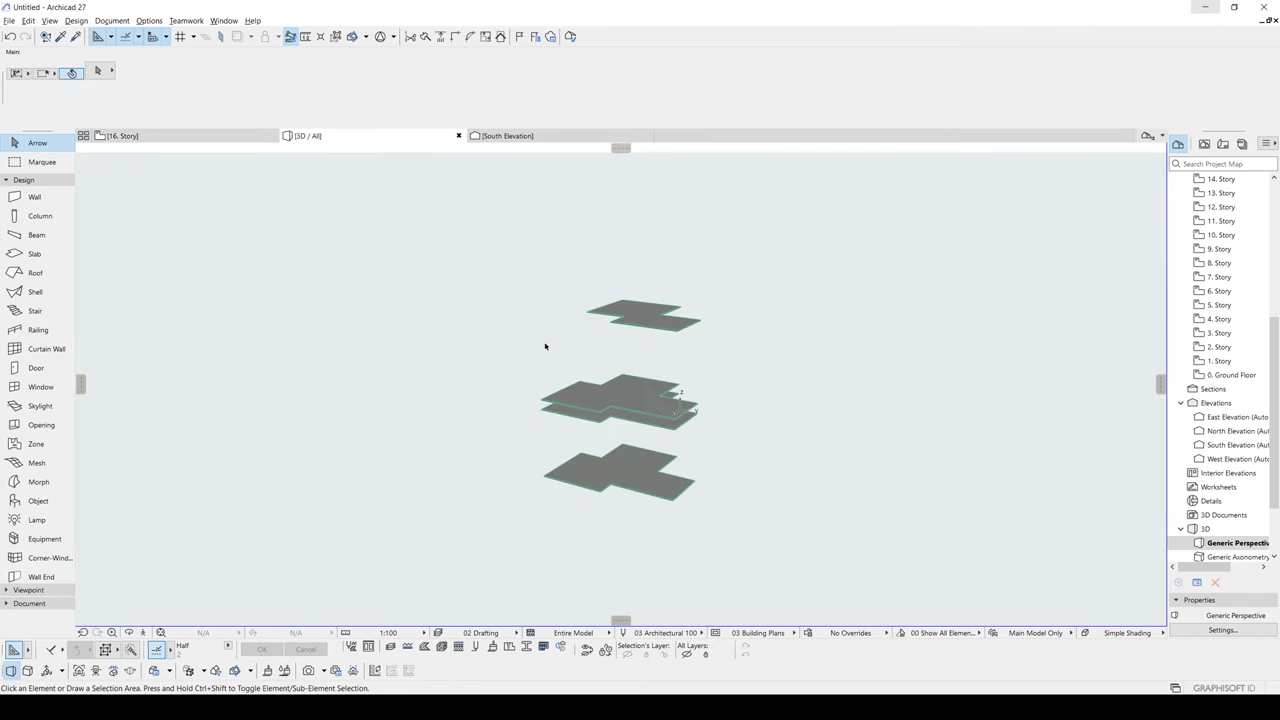
{"action": "middle_click_drag", "start_coordinate": [527, 353], "coordinate": [621, 359], "text": "shift"}
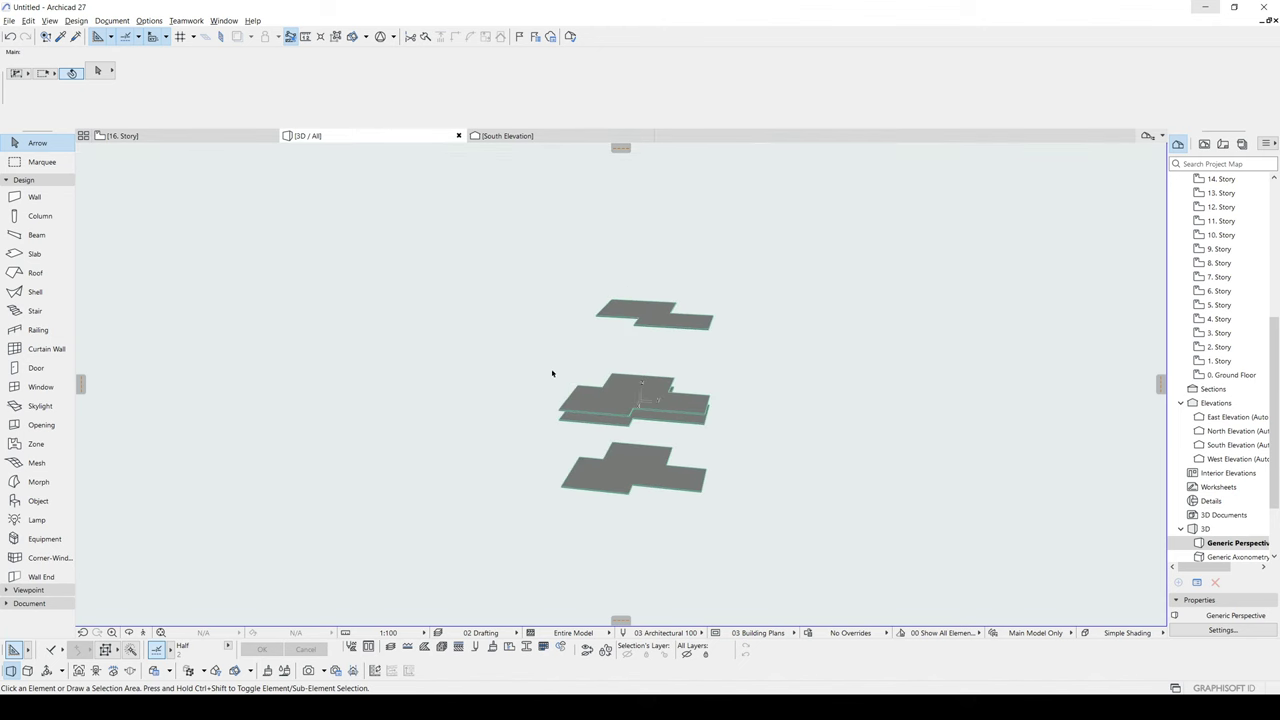
{"action": "key", "text": "ctrl+z"}
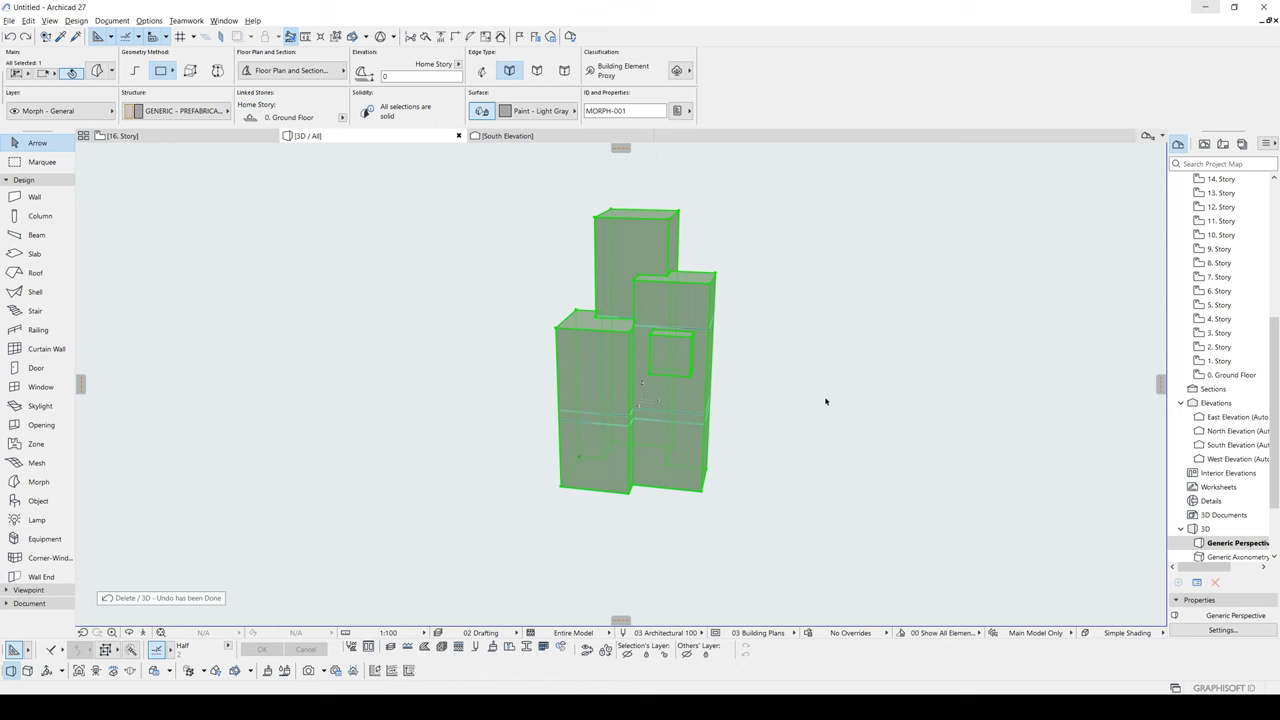
Step: Select the massing morph together with the slabs inside it, and examine how the slabs sit within the tower volumes
{"action": "key", "text": "Escape"}
{"action": "left_click_drag", "start_coordinate": [475, 185], "coordinate": [643, 421]}
{"action": "left_click", "coordinate": [643, 421]}
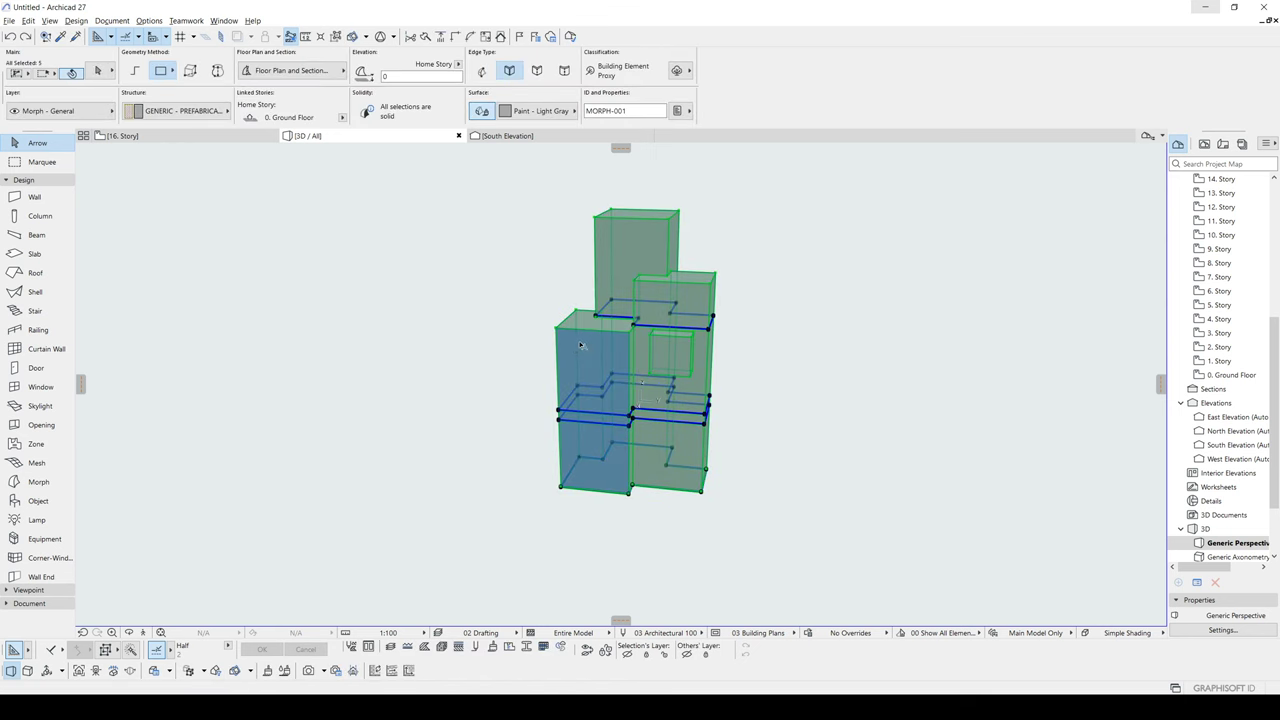
{"action": "left_click", "coordinate": [500, 371]}
{"action": "middle_click_drag", "start_coordinate": [740, 466], "coordinate": [1064, 497], "text": "shift"}
Step: On the Ground Floor, draw a square morph with sides of about 2518 beside the existing floor slab
{"action": "key", "text": "F2"}
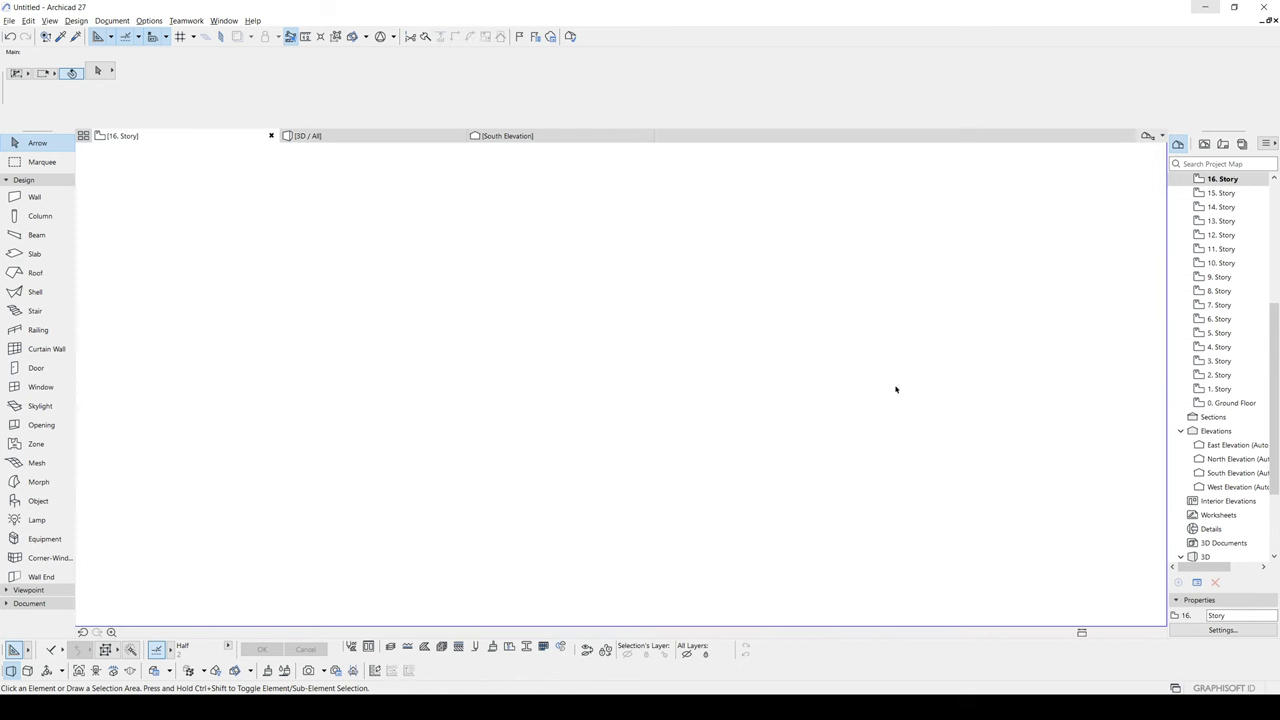
{"action": "left_click", "coordinate": [1245, 407]}
{"action": "double_click", "coordinate": [1245, 409]}
{"action": "scroll", "coordinate": [950, 429], "scroll_direction": "down", "scroll_amount": 3}
{"action": "middle_click_drag", "start_coordinate": [950, 429], "coordinate": [571, 416]}
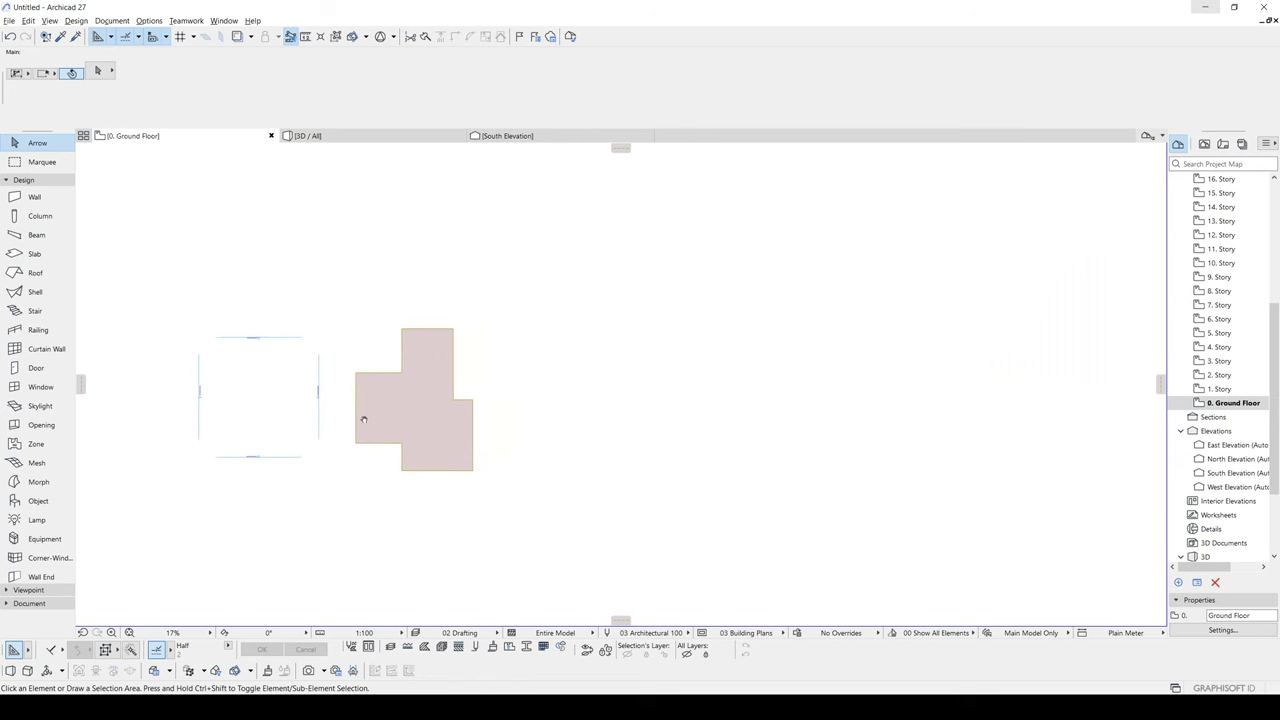
{"action": "left_click", "coordinate": [425, 404]}
{"action": "left_click", "coordinate": [423, 403], "text": "alt"}
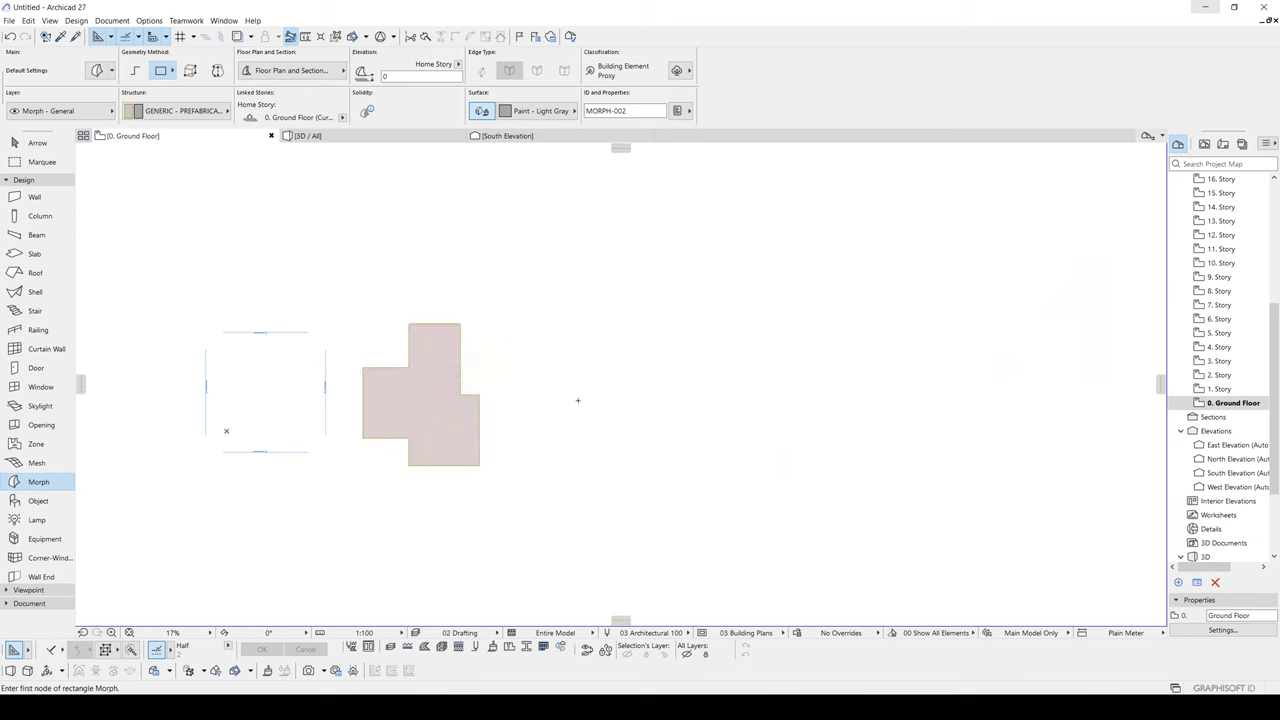
{"action": "scroll", "coordinate": [577, 400], "scroll_direction": "up", "scroll_amount": 1}
{"action": "left_click", "coordinate": [590, 360]}
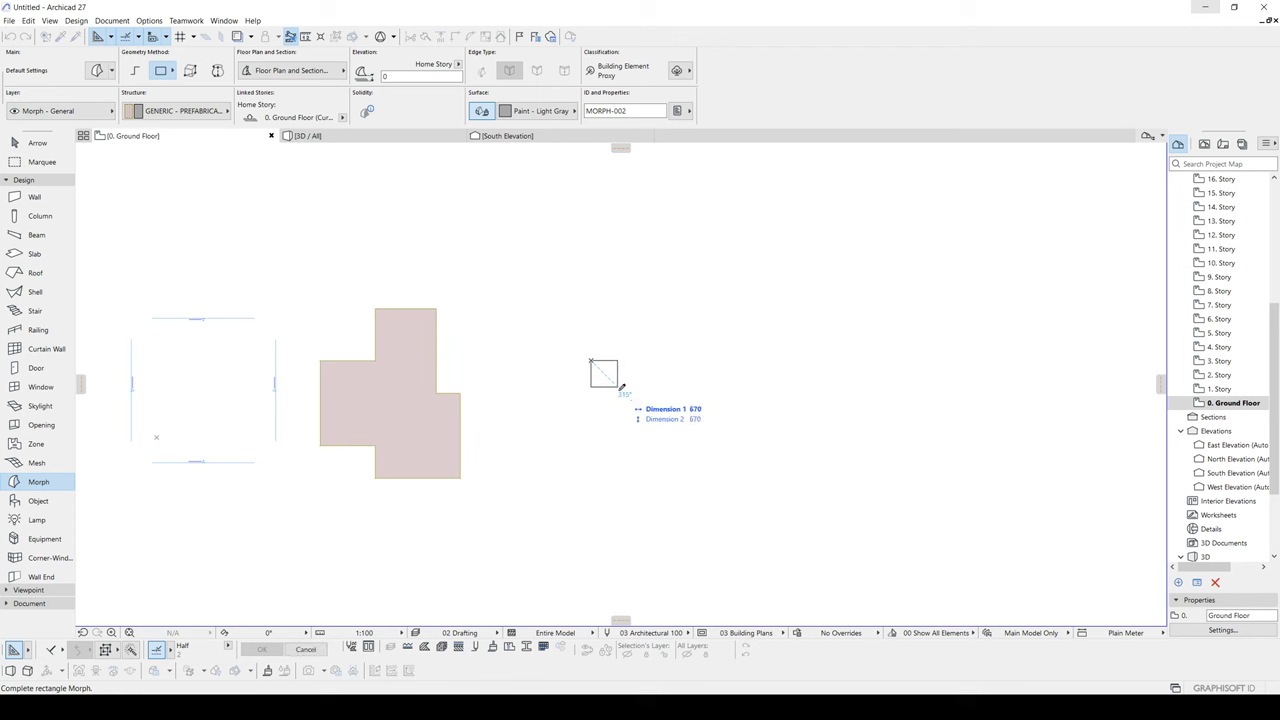
{"action": "left_click", "coordinate": [698, 466]}
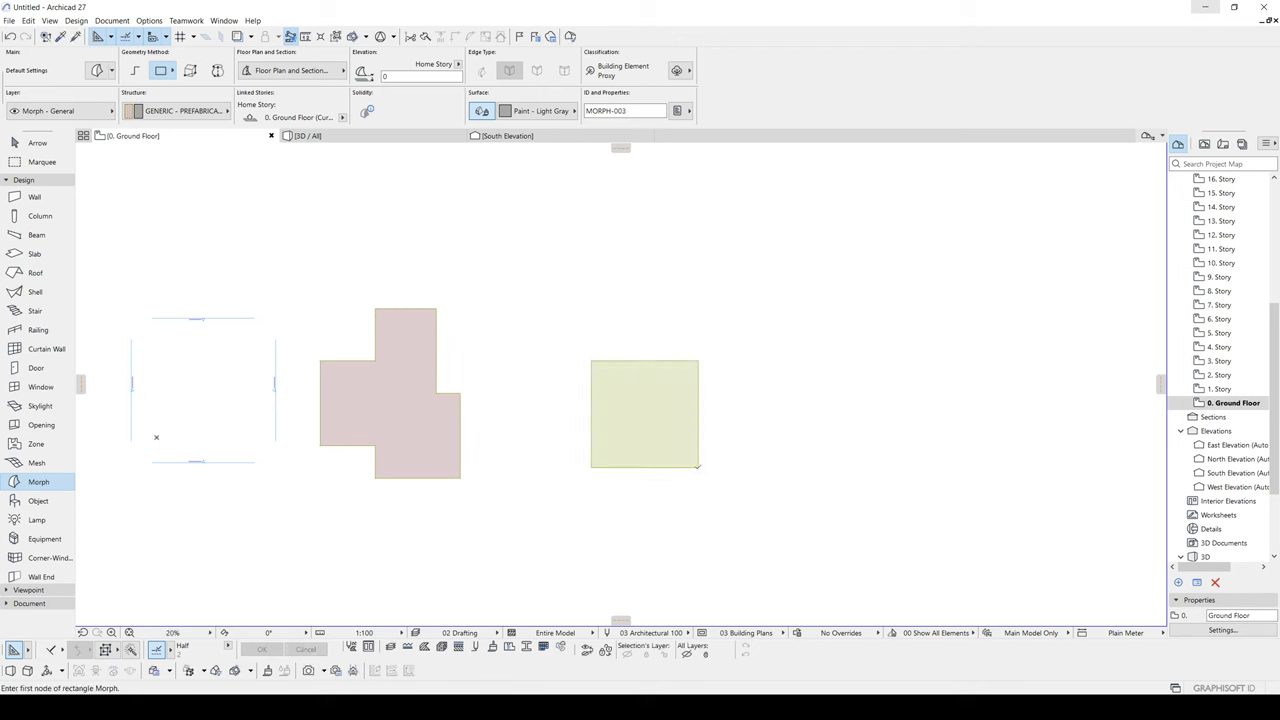
Step: Split the square morph along its diagonal into two separate triangles
{"action": "key", "text": "Escape"}
{"action": "left_click", "coordinate": [623, 442]}
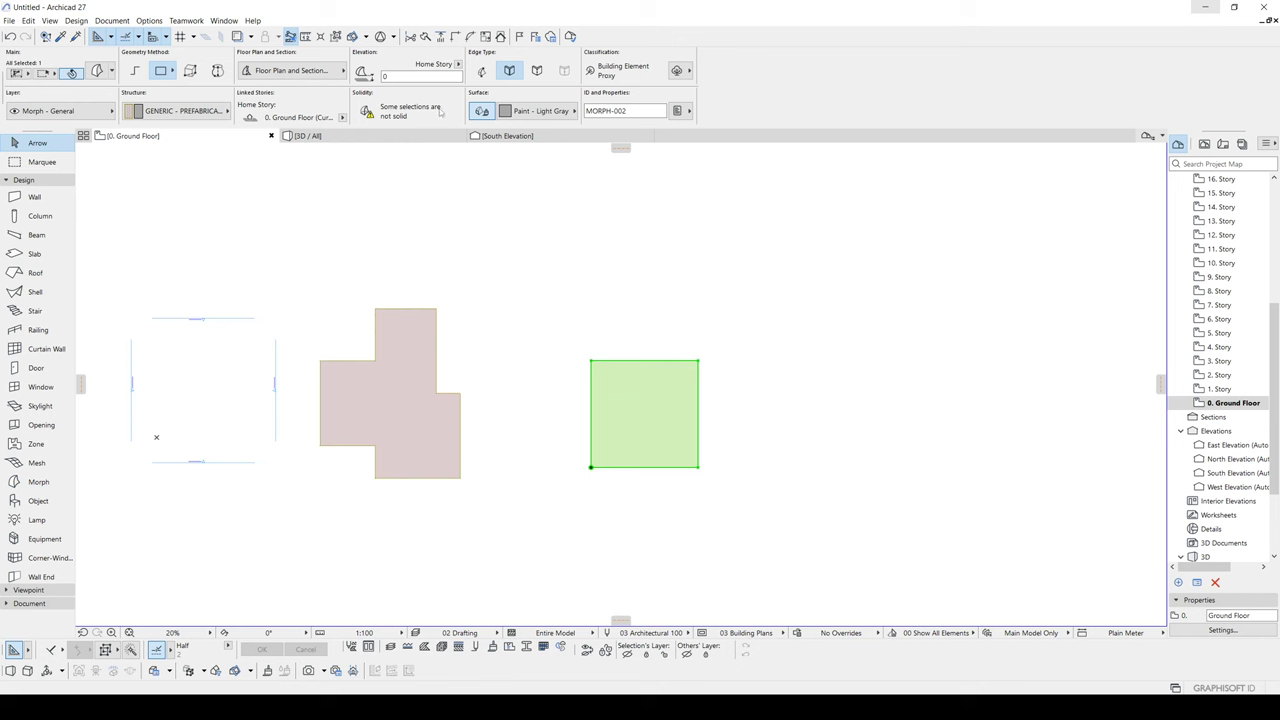
{"action": "left_click", "coordinate": [426, 37]}
{"action": "left_click", "coordinate": [591, 361]}
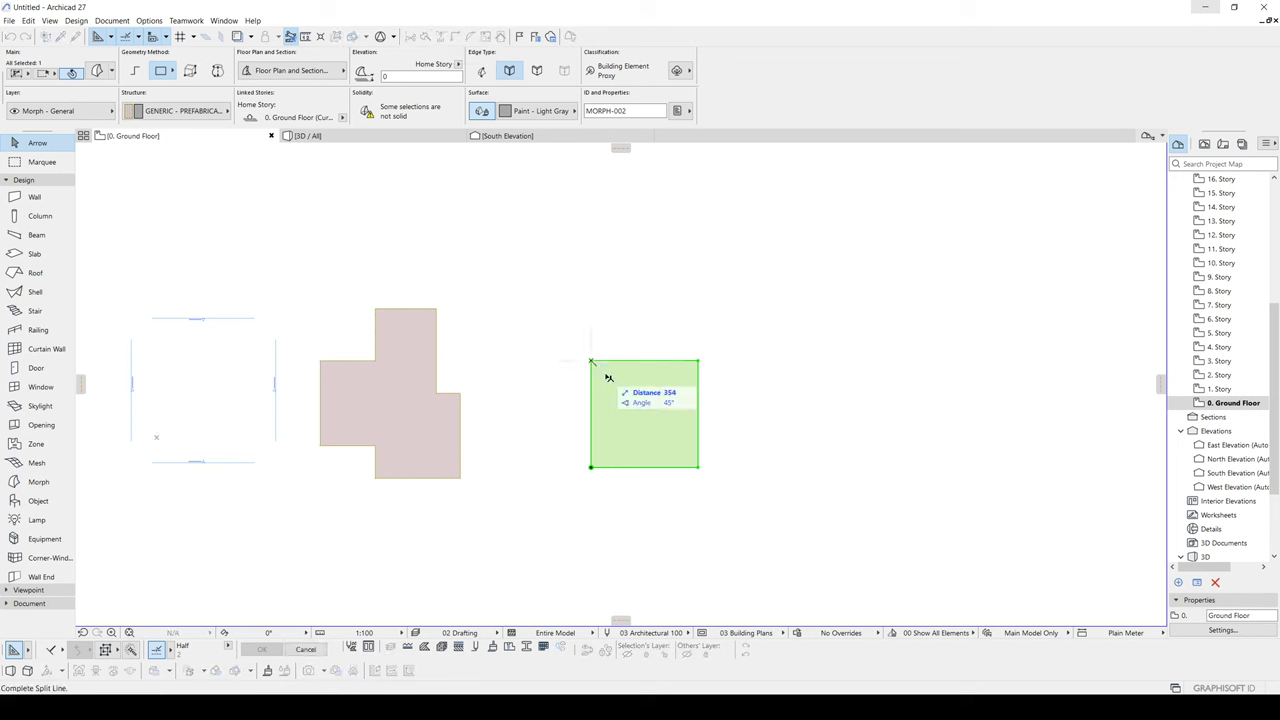
{"action": "left_click", "coordinate": [700, 467]}
{"action": "left_click", "coordinate": [780, 427]}
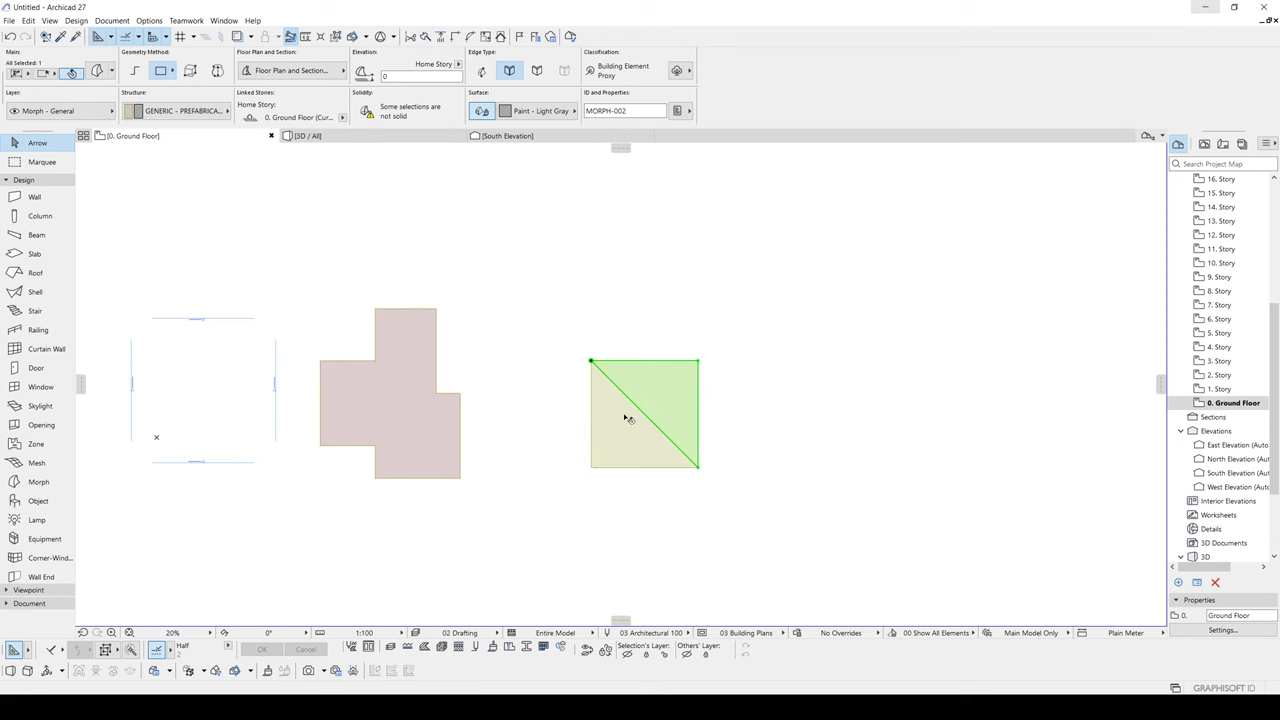
{"action": "left_click", "coordinate": [817, 420]}
Step: In the 3D view, extrude the rear triangle upward 9300 to 31. Story and the front triangle about 6900
{"action": "key", "text": "F3"}
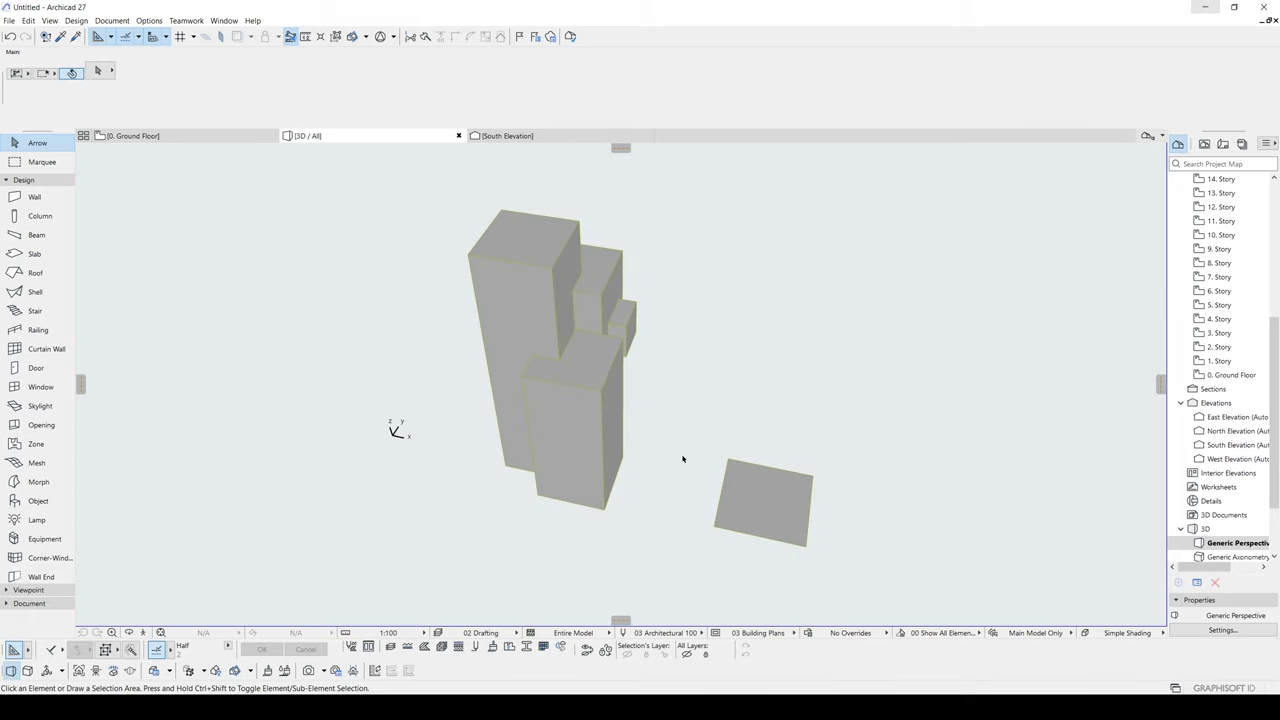
{"action": "middle_click_drag", "start_coordinate": [683, 458], "coordinate": [674, 486], "text": "shift"}
{"action": "left_click", "coordinate": [674, 486]}
{"action": "left_click", "coordinate": [675, 483]}
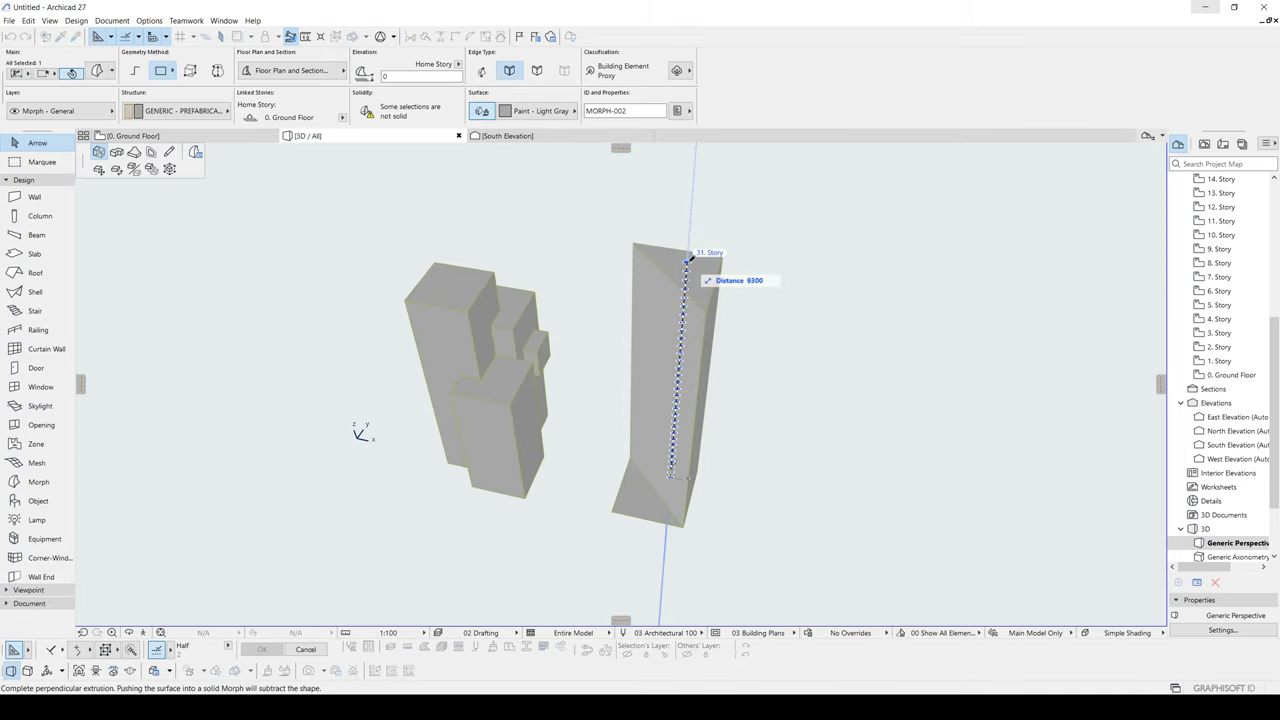
{"action": "left_click", "coordinate": [688, 261]}
{"action": "left_click", "coordinate": [646, 508]}
{"action": "left_click", "coordinate": [646, 508]}
{"action": "middle_click_drag", "start_coordinate": [664, 383], "coordinate": [692, 292], "text": "shift"}
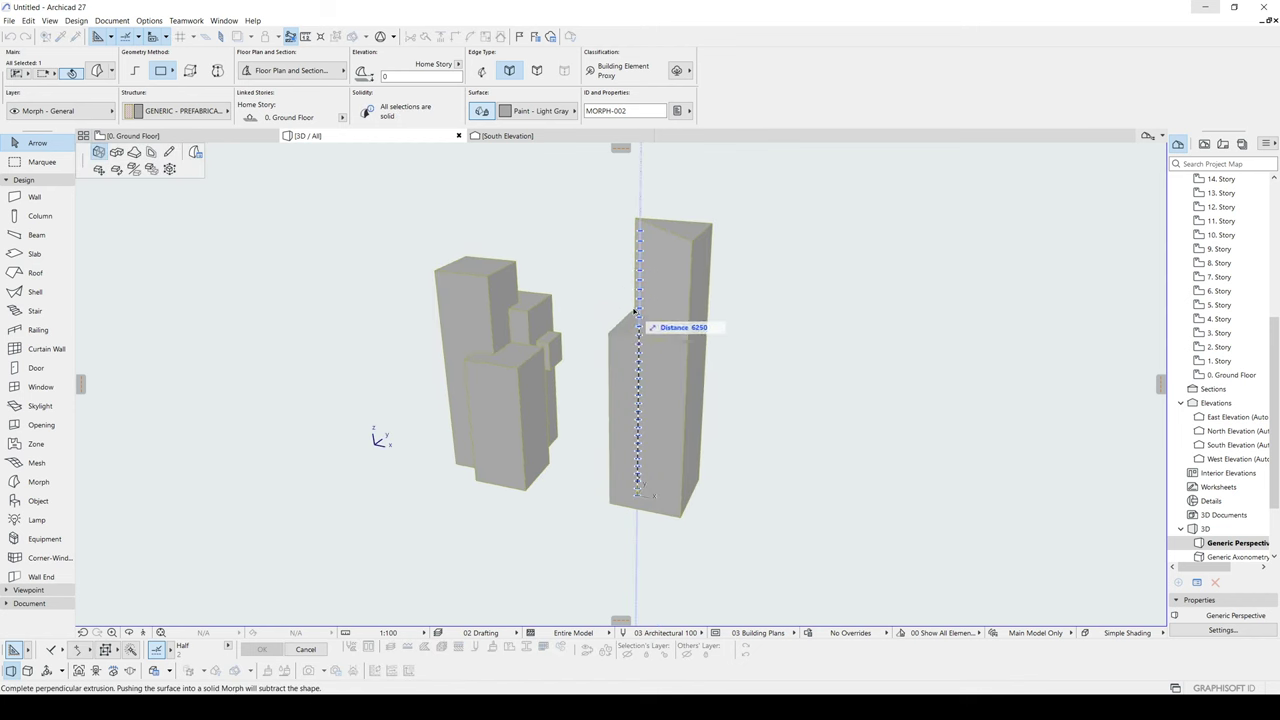
{"action": "left_click", "coordinate": [635, 312]}
Step: Lower the outer top corner of the taller triangular tower vertically to give it a sloping roof
{"action": "scroll", "coordinate": [668, 295], "scroll_direction": "up", "scroll_amount": 5}
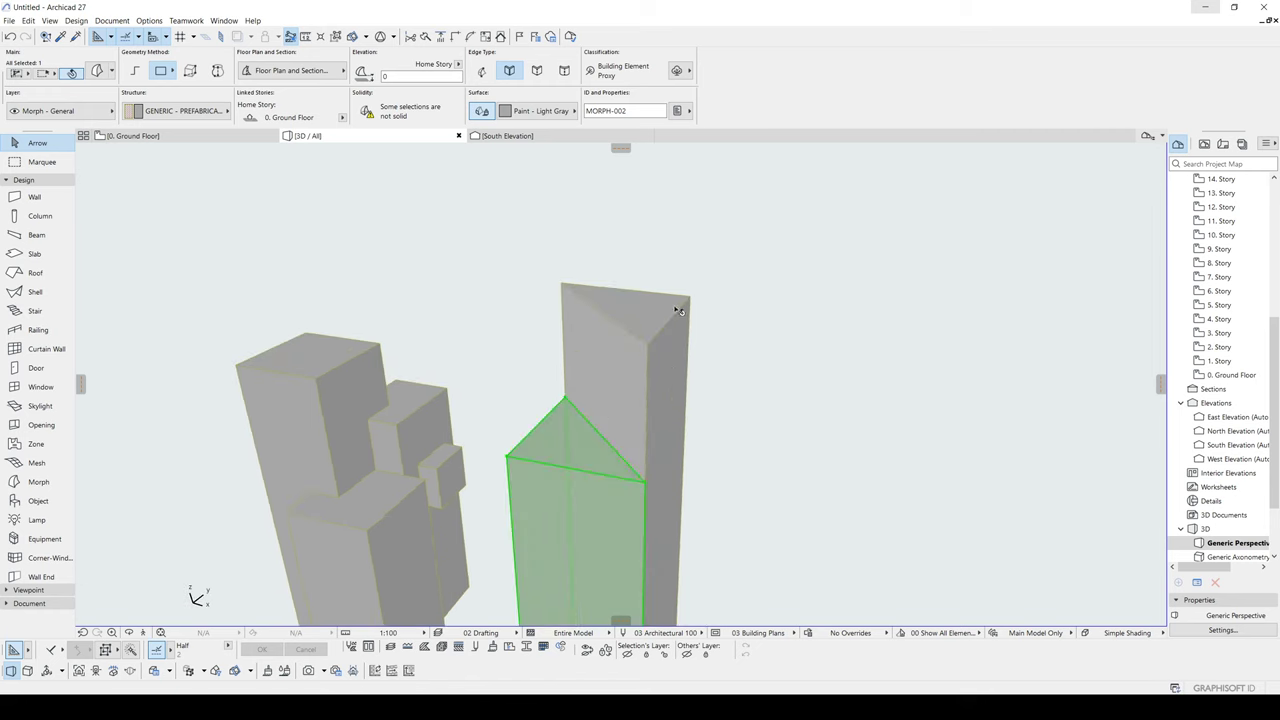
{"action": "left_click", "coordinate": [679, 310]}
{"action": "left_click", "coordinate": [691, 298]}
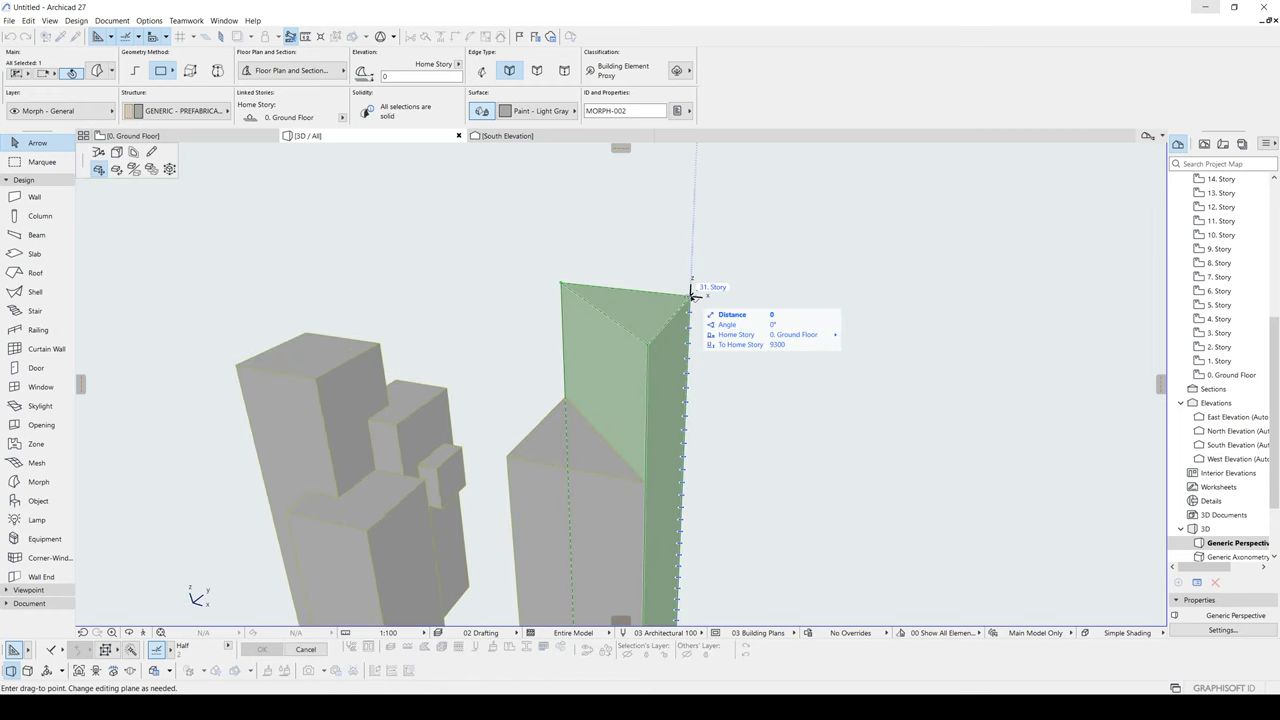
{"action": "left_click", "coordinate": [98, 151]}
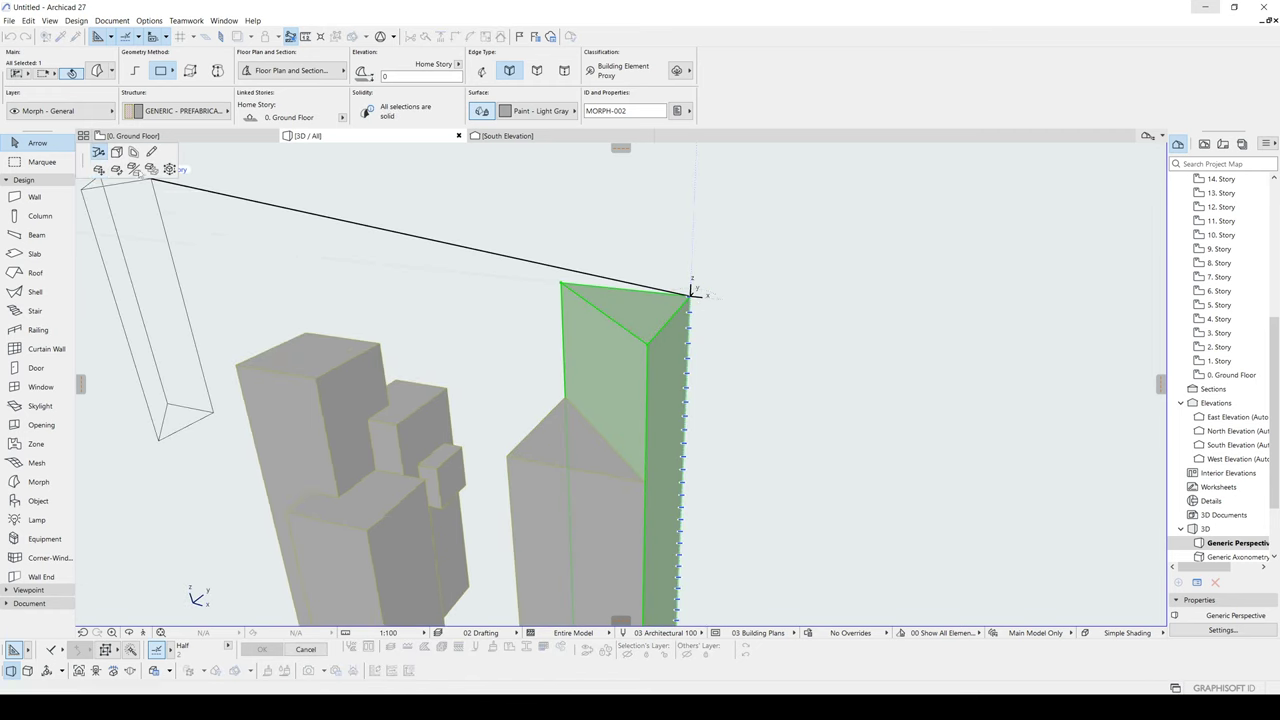
{"action": "left_click", "coordinate": [692, 308]}
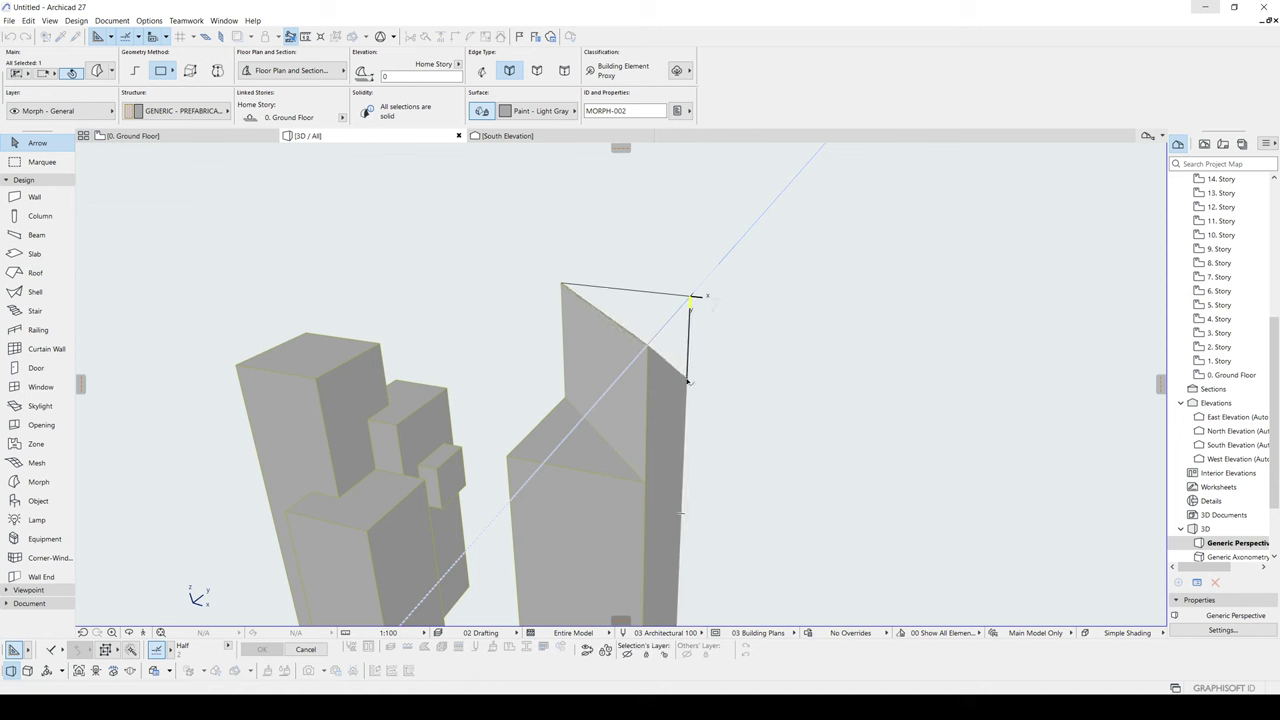
Step: Lower the outer top corner of the shorter triangular tower vertically so that its roof slopes as well
{"action": "left_click", "coordinate": [549, 449]}
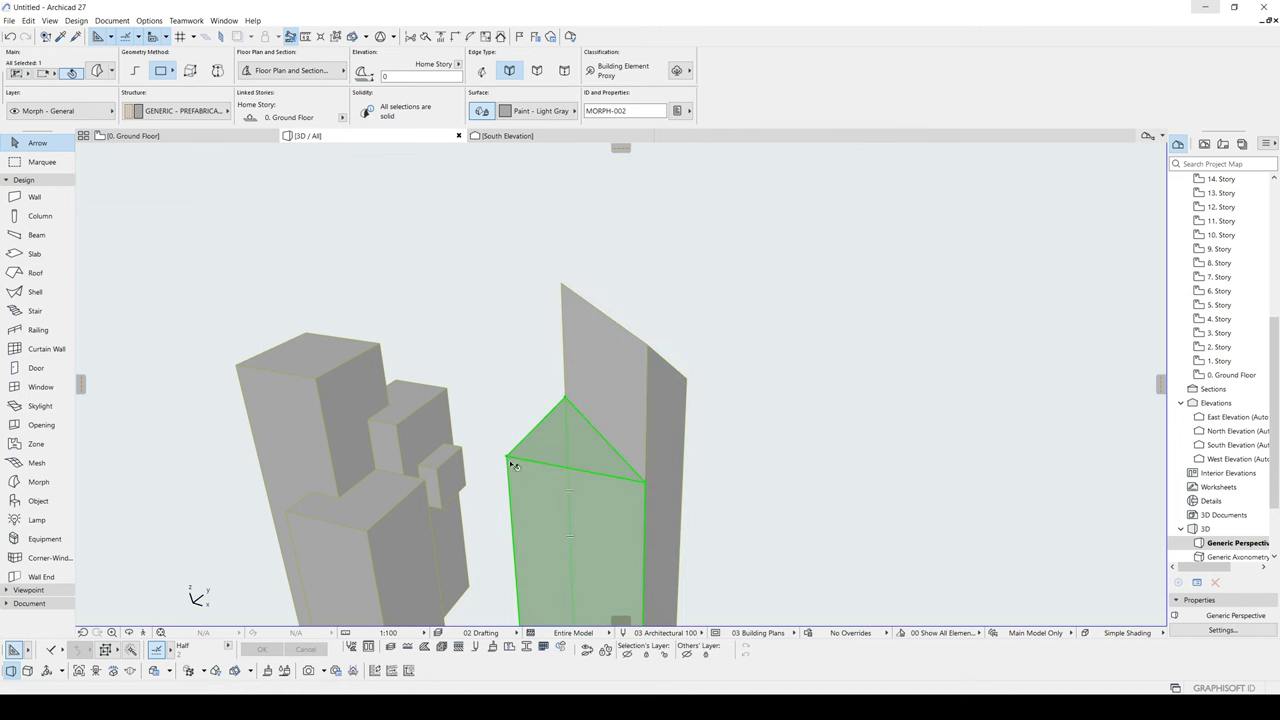
{"action": "left_click", "coordinate": [507, 458]}
{"action": "middle_click_drag", "start_coordinate": [507, 458], "coordinate": [557, 340]}
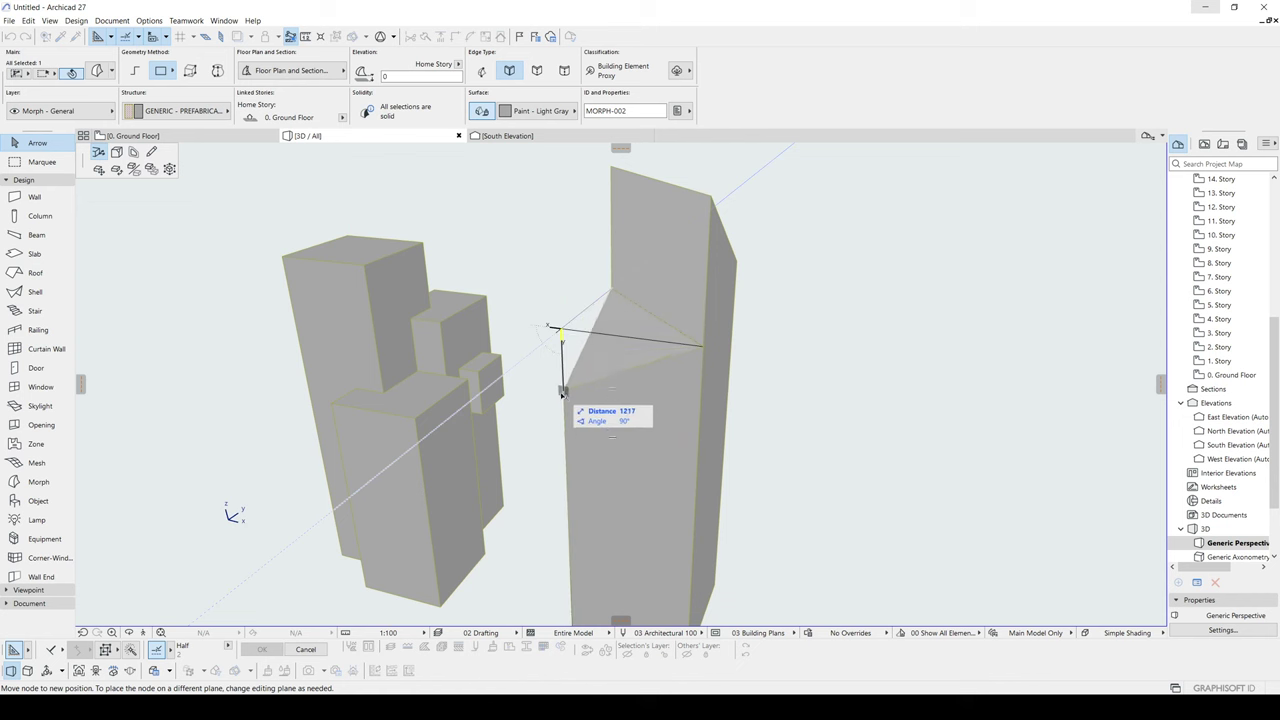
{"action": "left_click", "coordinate": [563, 407]}
{"action": "middle_click_drag", "start_coordinate": [674, 443], "coordinate": [843, 443], "text": "shift"}
{"action": "left_click", "coordinate": [843, 443]}
{"action": "middle_click_drag", "start_coordinate": [629, 430], "coordinate": [692, 390], "text": "shift"}
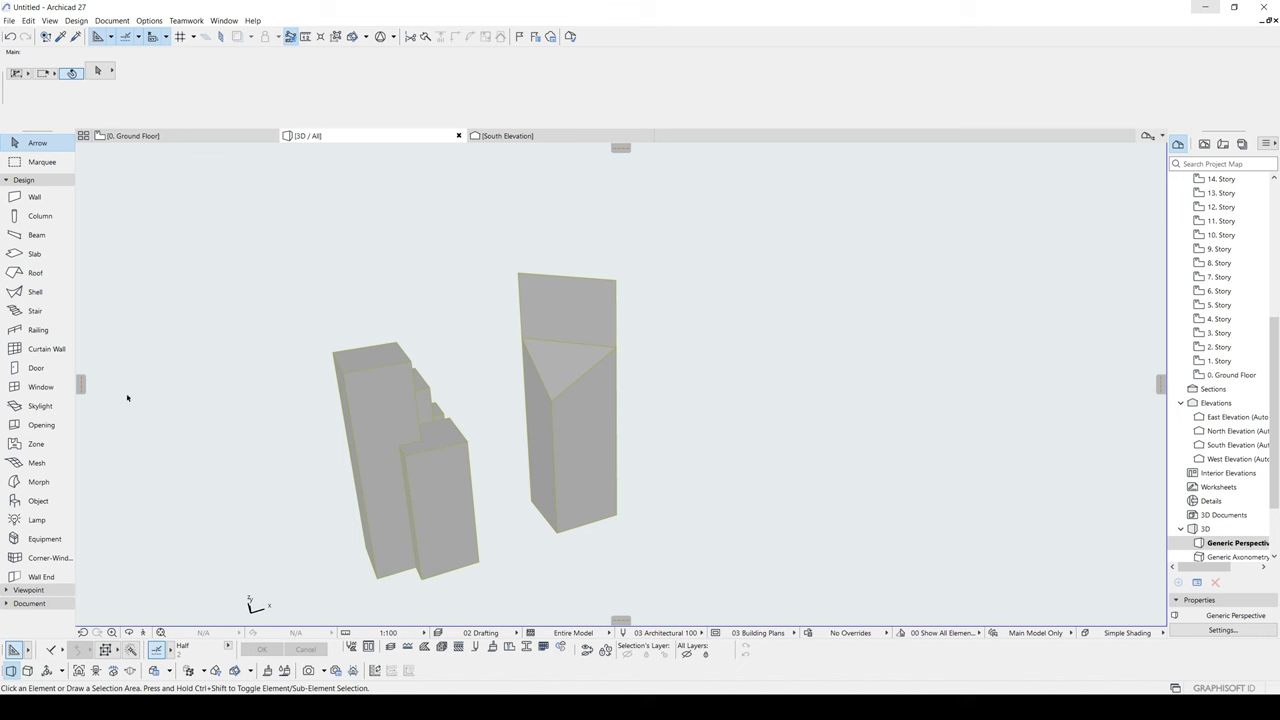
Step: Cover the shorter tower's sloping triangular roof with a boundary-drawn curtain wall, using a manual input plane picked from that face
{"action": "left_click", "coordinate": [30, 350]}
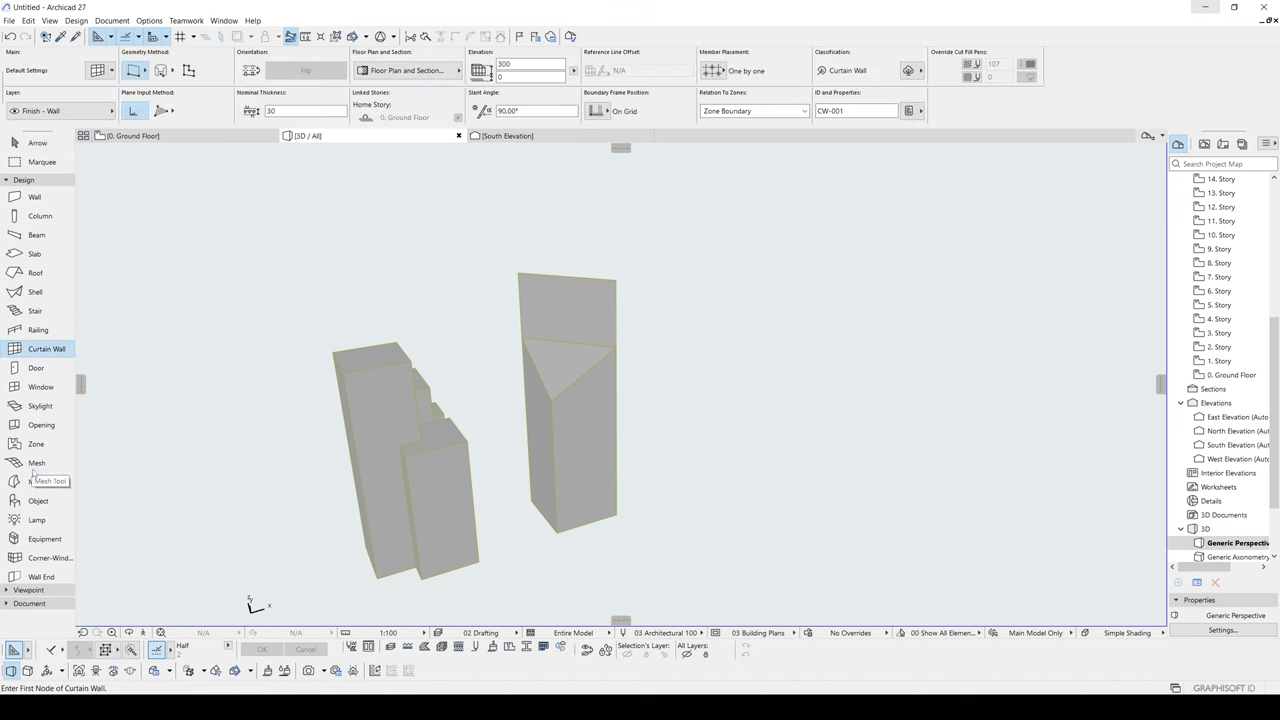
{"action": "left_click", "coordinate": [189, 72]}
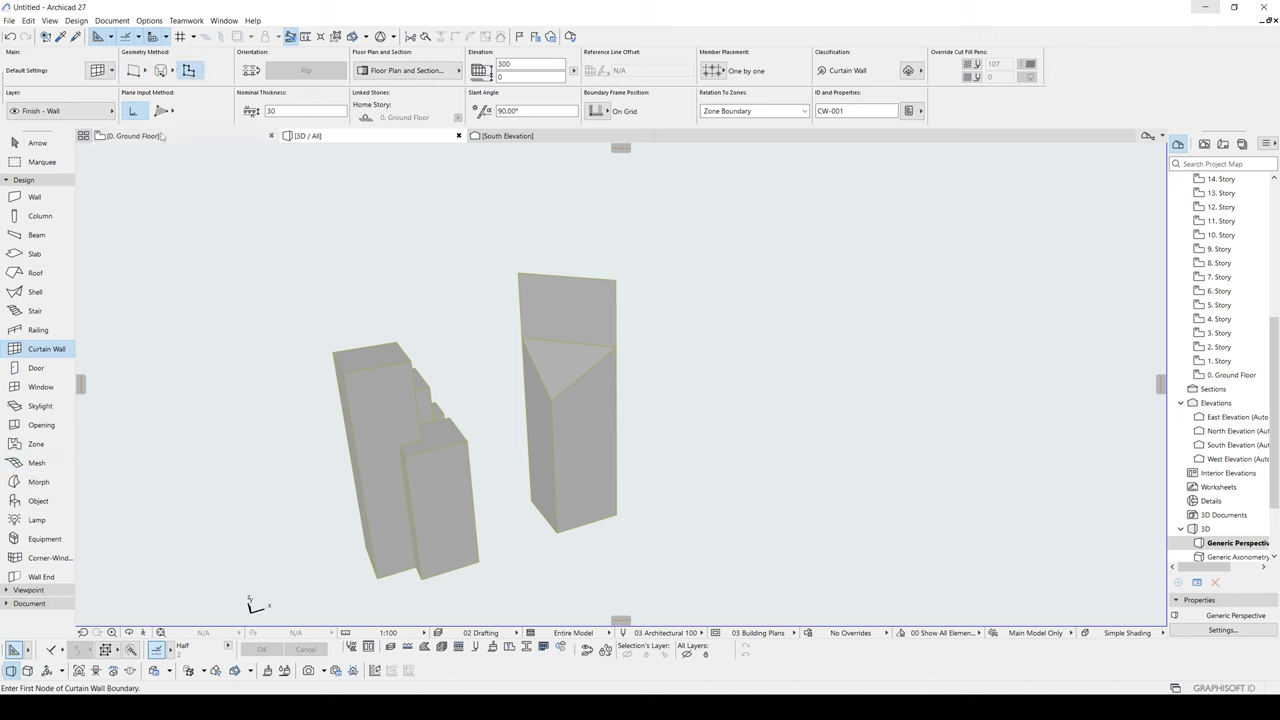
{"action": "left_click", "coordinate": [160, 111]}
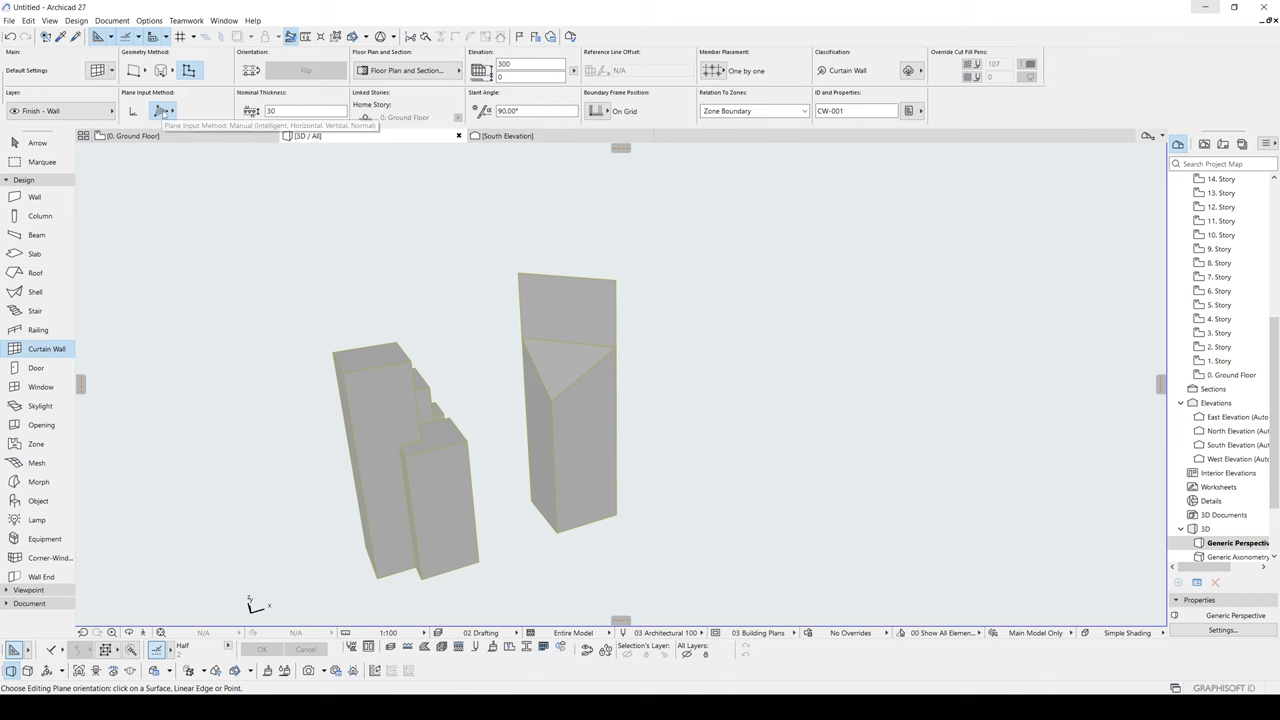
{"action": "scroll", "coordinate": [553, 404], "scroll_direction": "up", "scroll_amount": 5}
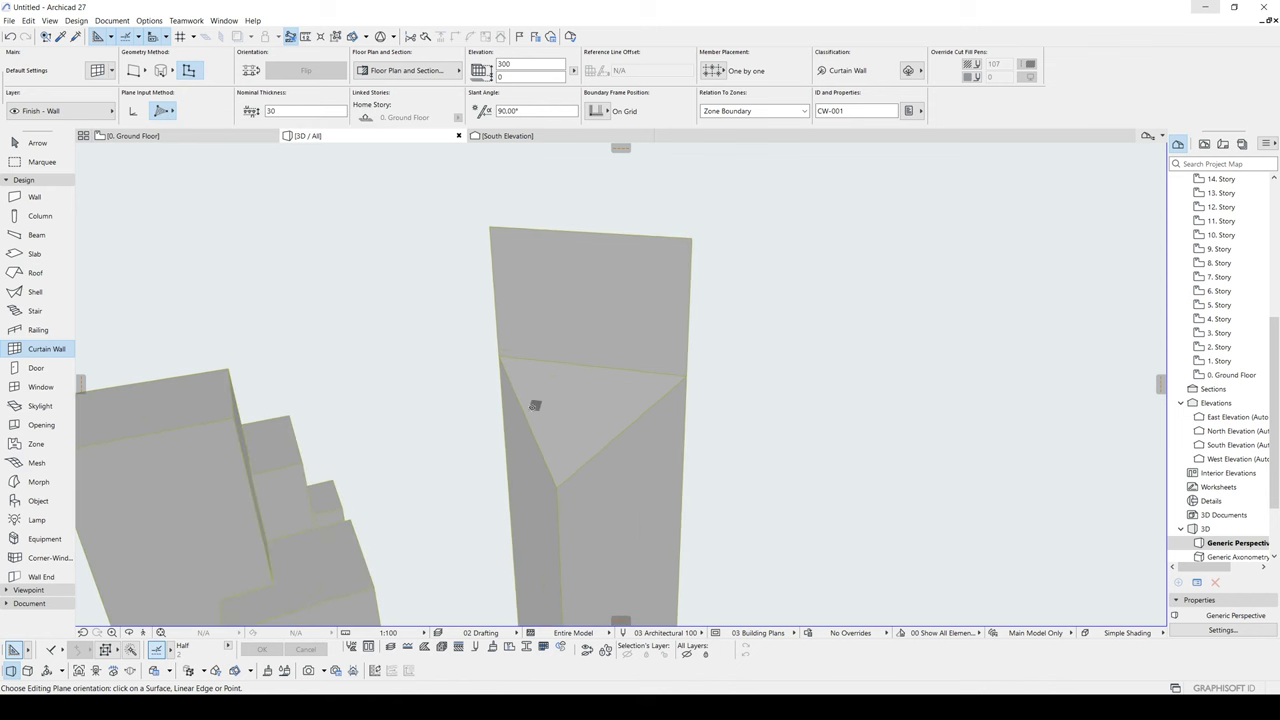
{"action": "left_click", "coordinate": [563, 383]}
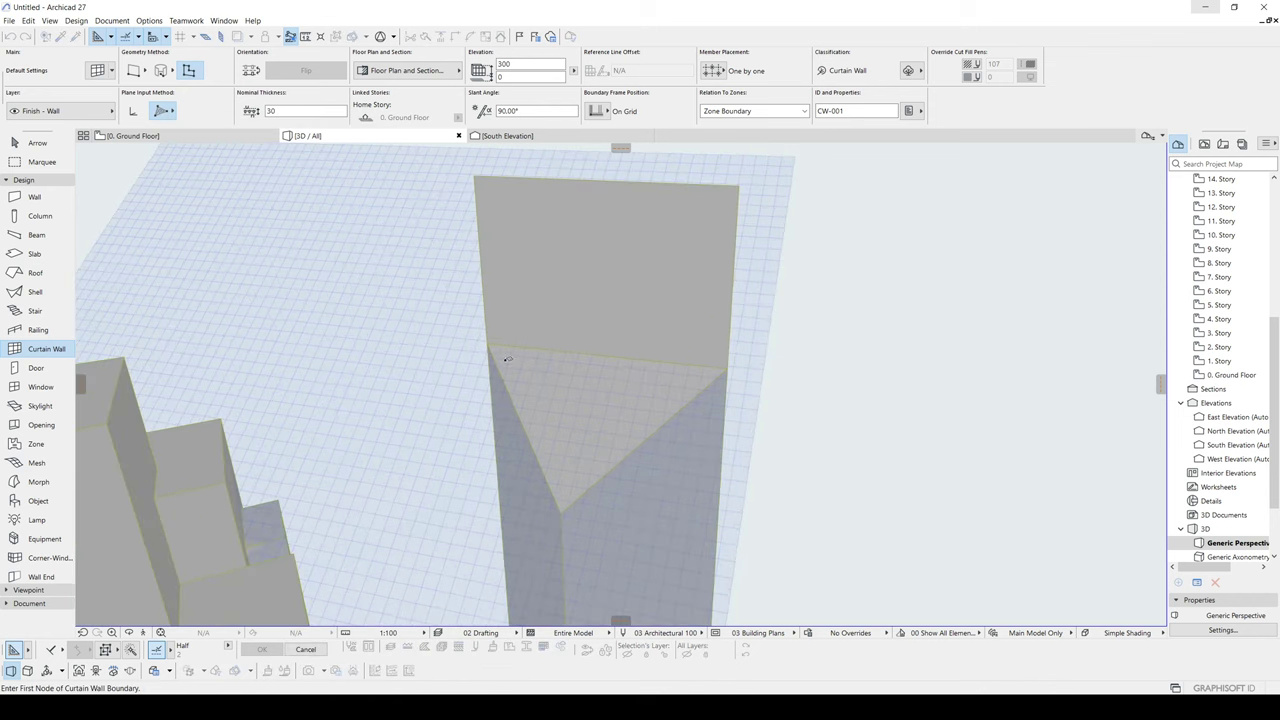
{"action": "left_click", "coordinate": [487, 342]}
{"action": "left_click", "coordinate": [560, 508]}
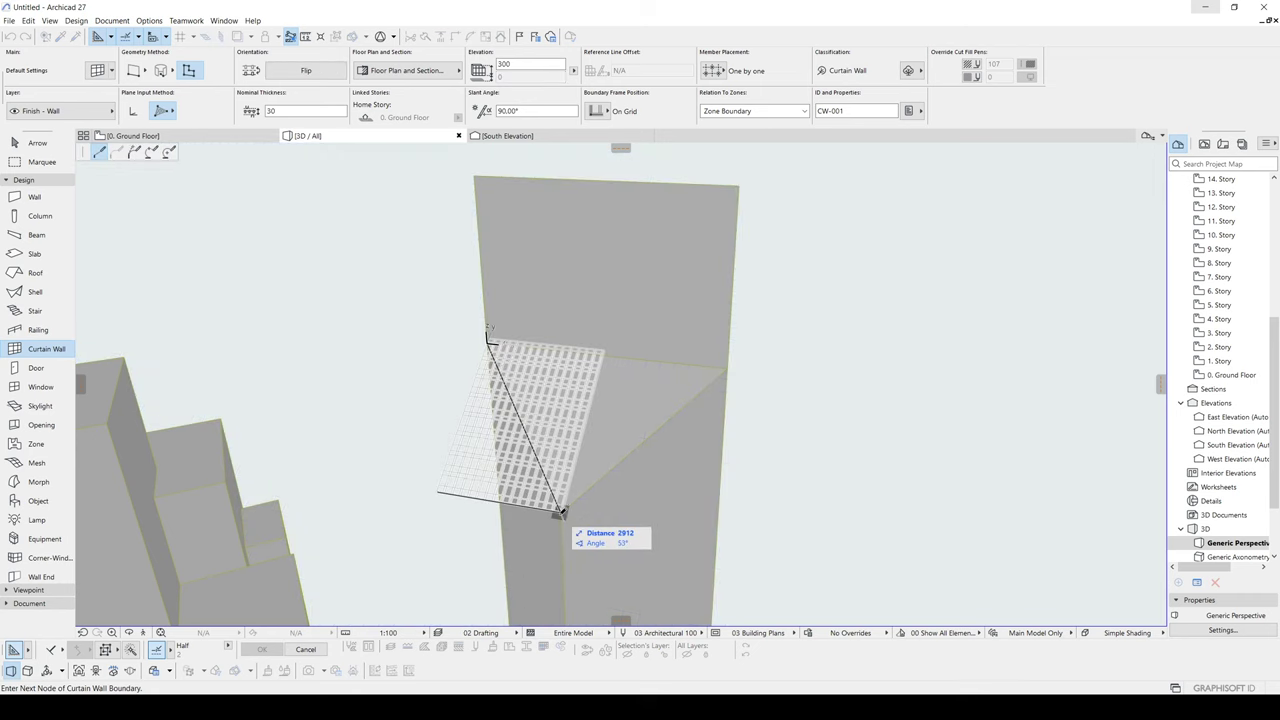
{"action": "left_click", "coordinate": [728, 368]}
{"action": "left_click", "coordinate": [490, 342]}
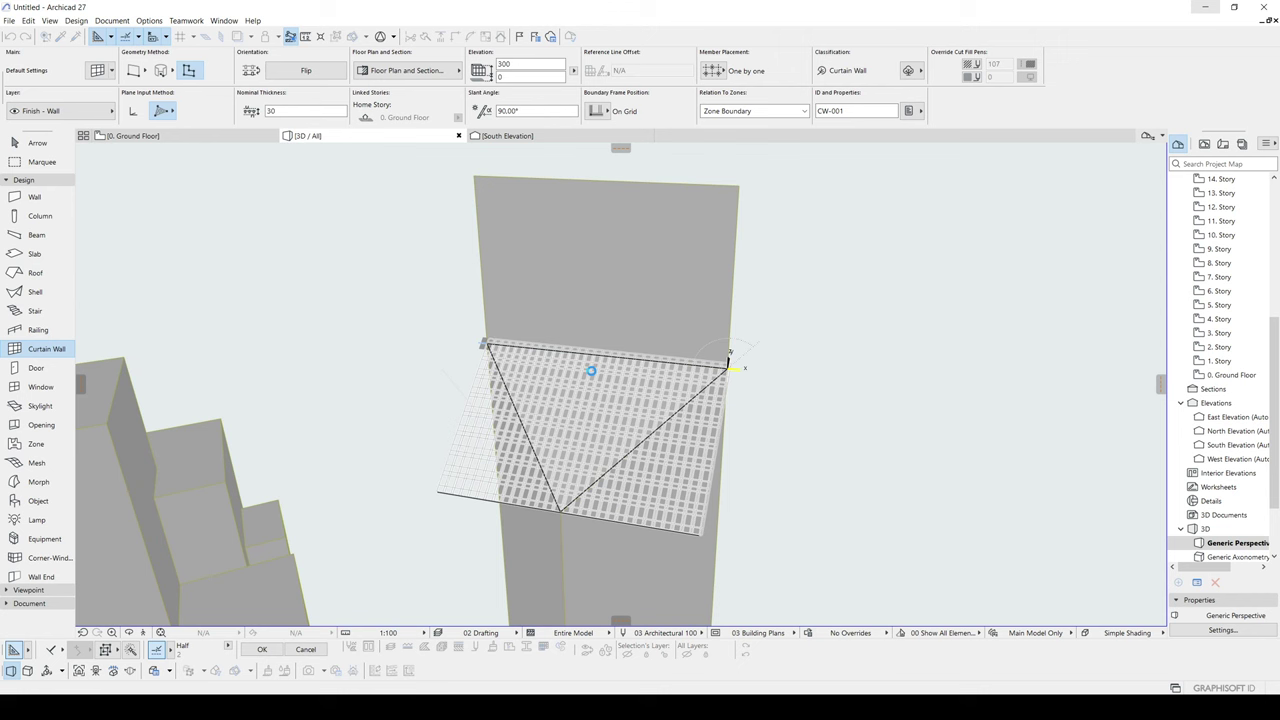
{"action": "scroll", "coordinate": [591, 371], "scroll_direction": "down", "scroll_amount": 5}
{"action": "middle_click_drag", "start_coordinate": [591, 371], "coordinate": [86, 384], "text": "shift"}
{"action": "middle_click_drag", "start_coordinate": [562, 411], "coordinate": [648, 467], "text": "shift"}
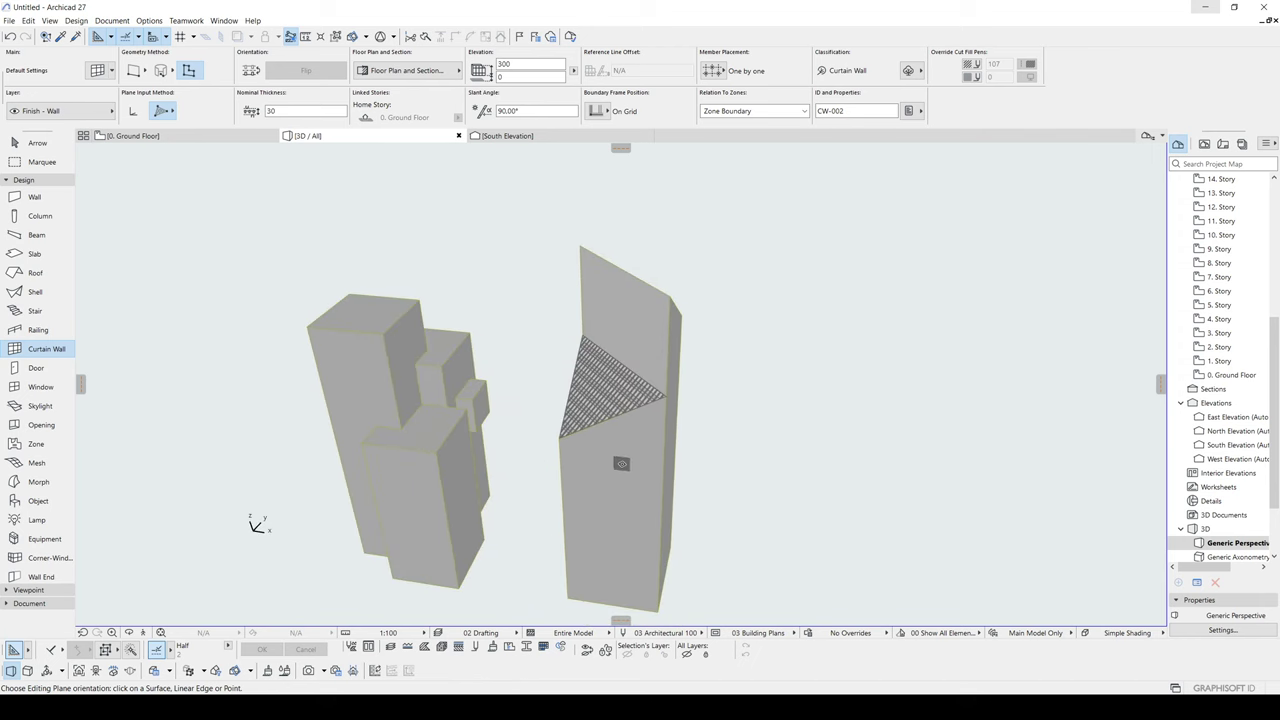
Step: Trace a curtain wall over the shorter tower's four-sided front facade, from its base up to the sloping roof edge
{"action": "left_click", "coordinate": [621, 463]}
{"action": "middle_click_drag", "start_coordinate": [600, 503], "coordinate": [601, 484], "text": "shift"}
{"action": "left_click", "coordinate": [590, 507]}
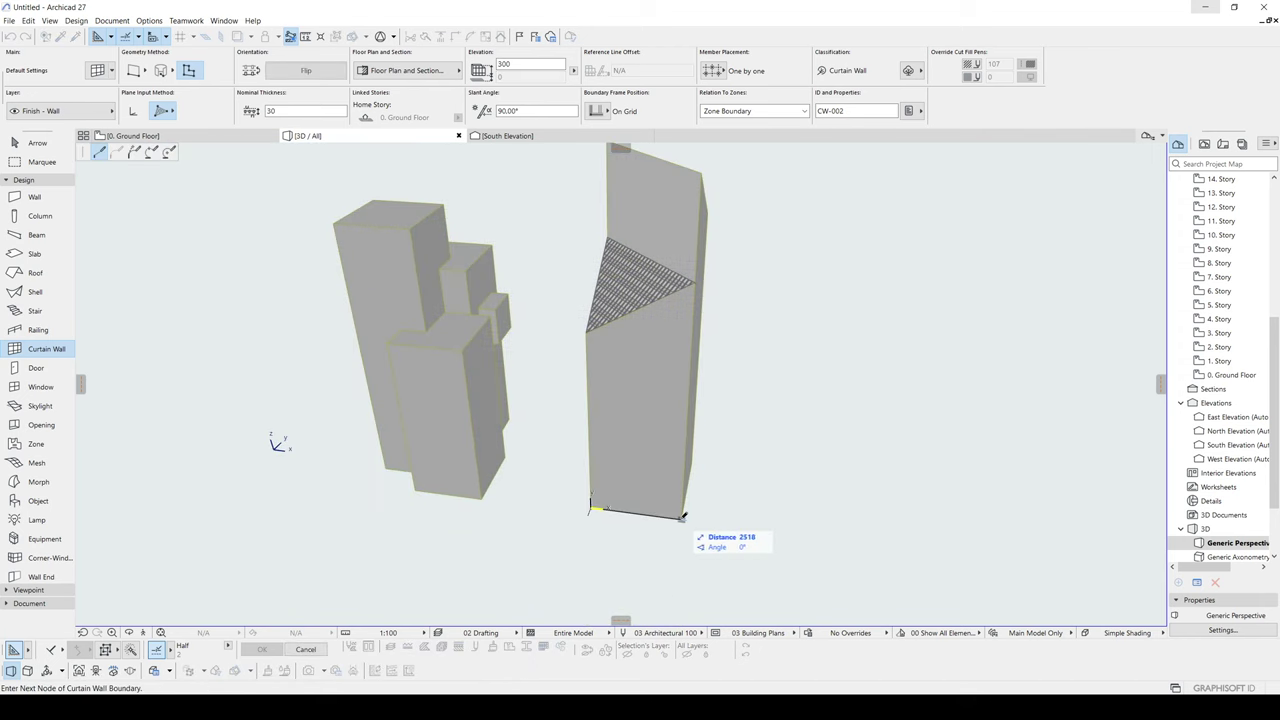
{"action": "left_click", "coordinate": [681, 517]}
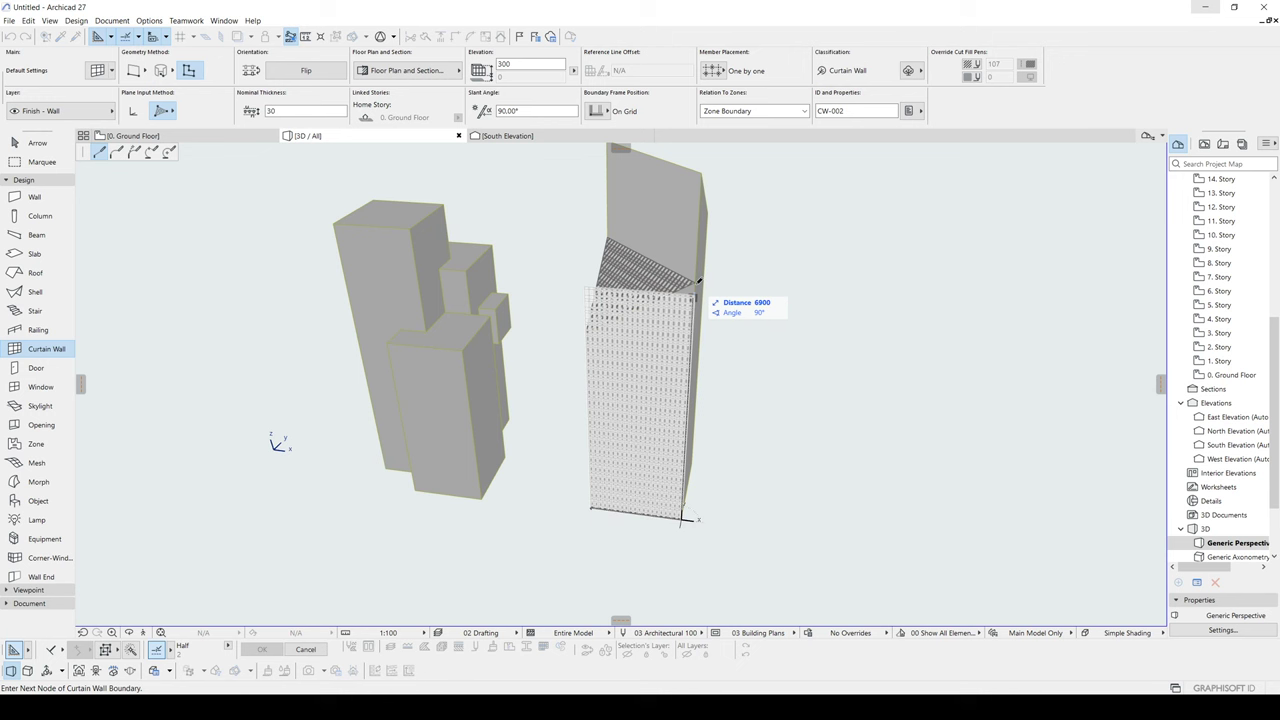
{"action": "left_click", "coordinate": [697, 284]}
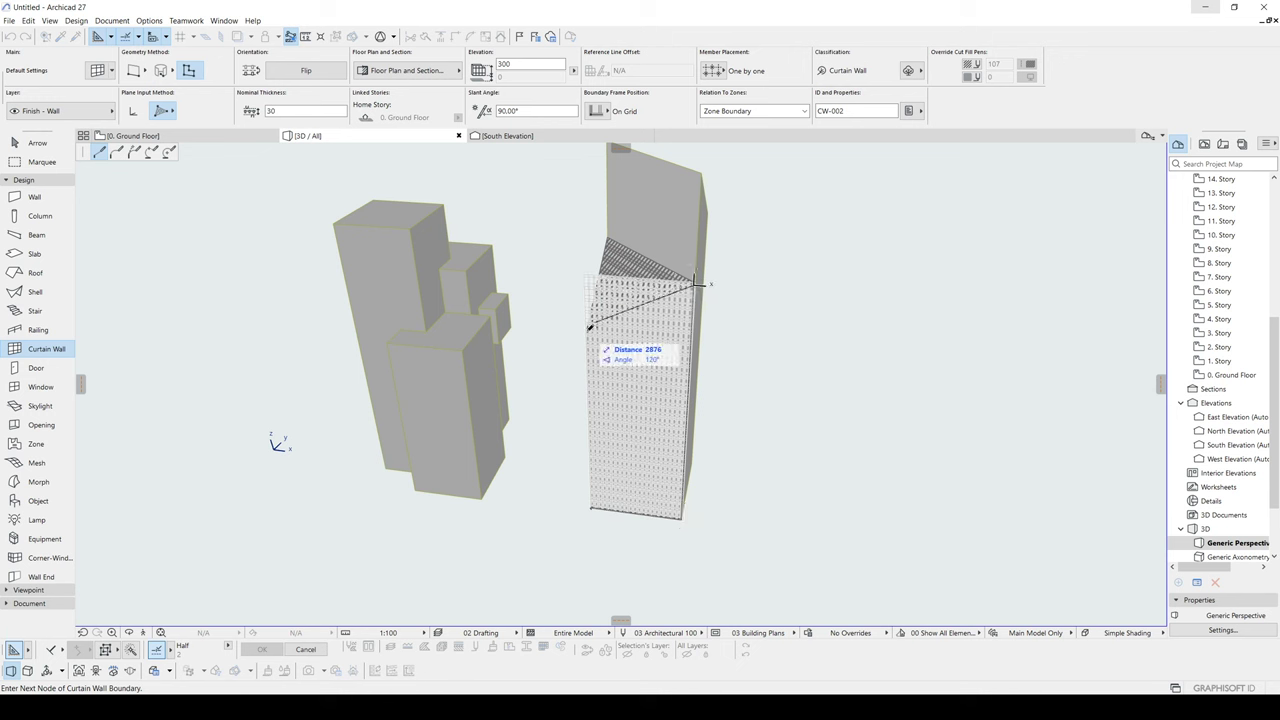
{"action": "left_click", "coordinate": [587, 329]}
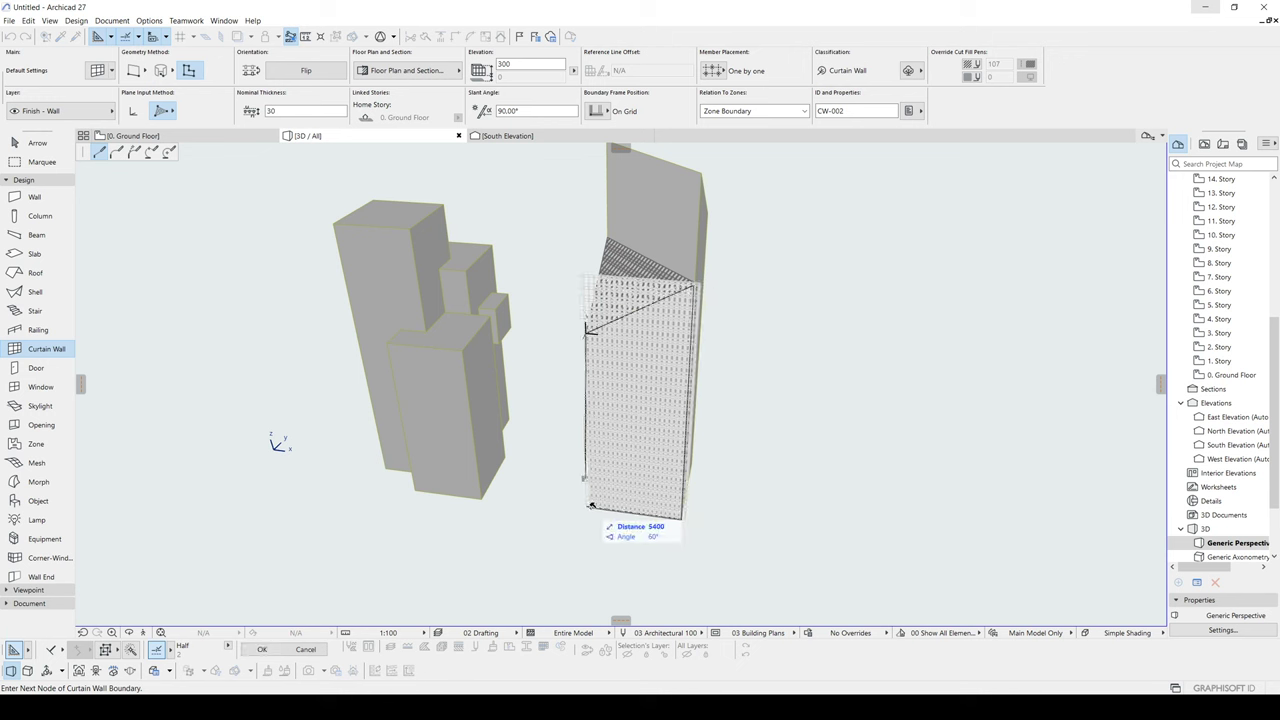
{"action": "left_click", "coordinate": [591, 506]}
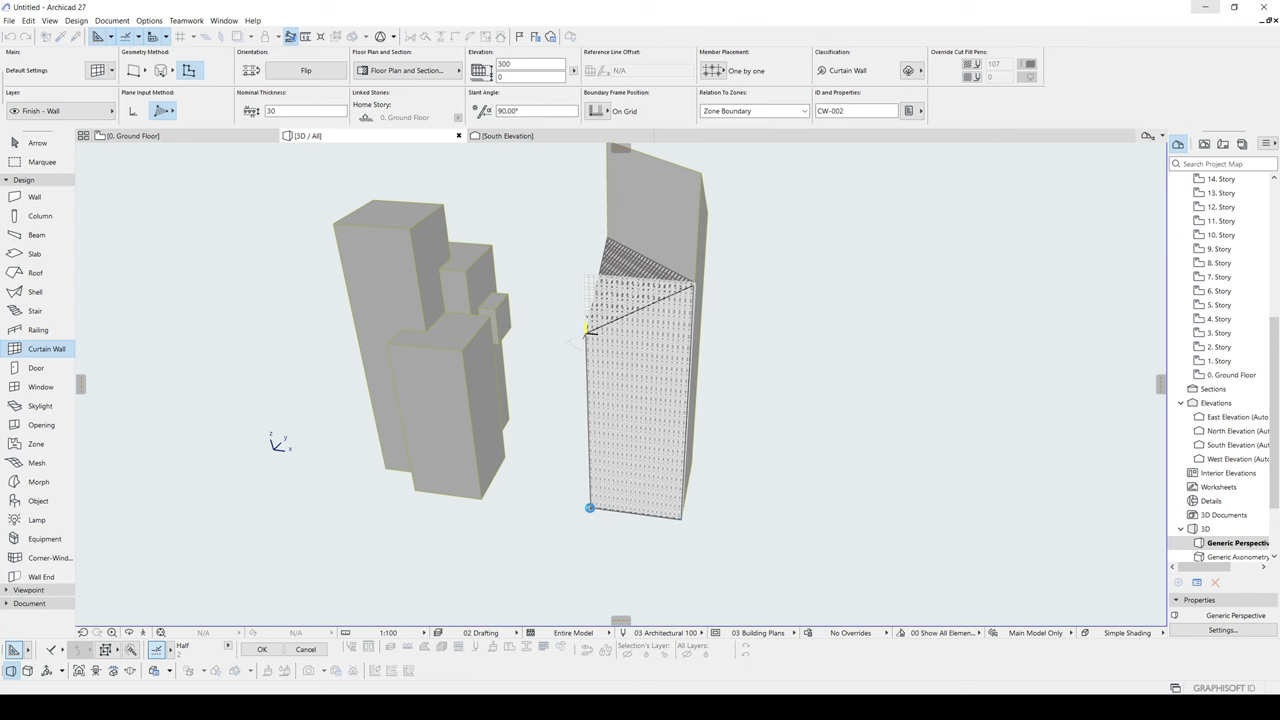
{"action": "left_click", "coordinate": [587, 332]}
{"action": "scroll", "coordinate": [551, 477], "scroll_direction": "down", "scroll_amount": 2}
{"action": "middle_click_drag", "start_coordinate": [551, 477], "coordinate": [576, 409], "text": "shift"}
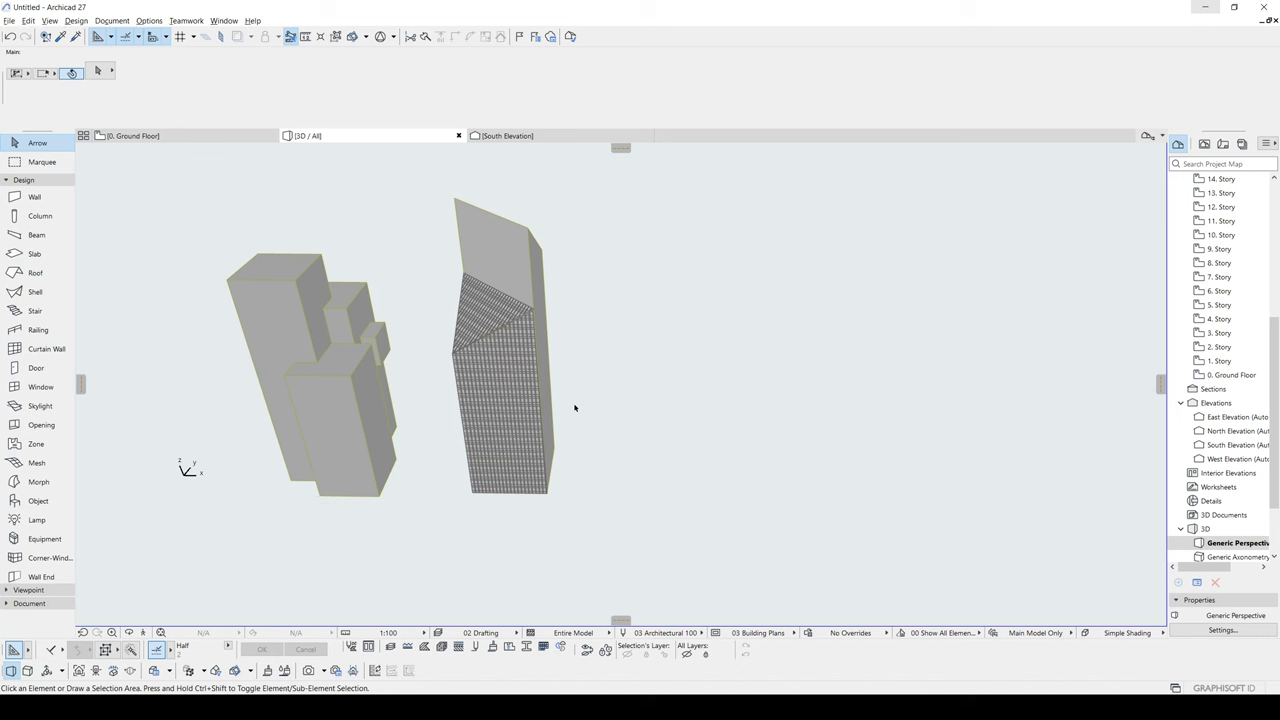
Step: Create a blank complex profile in the root Profiles folder instead of duplicating the brick wall profile
{"action": "left_click", "coordinate": [149, 20]}
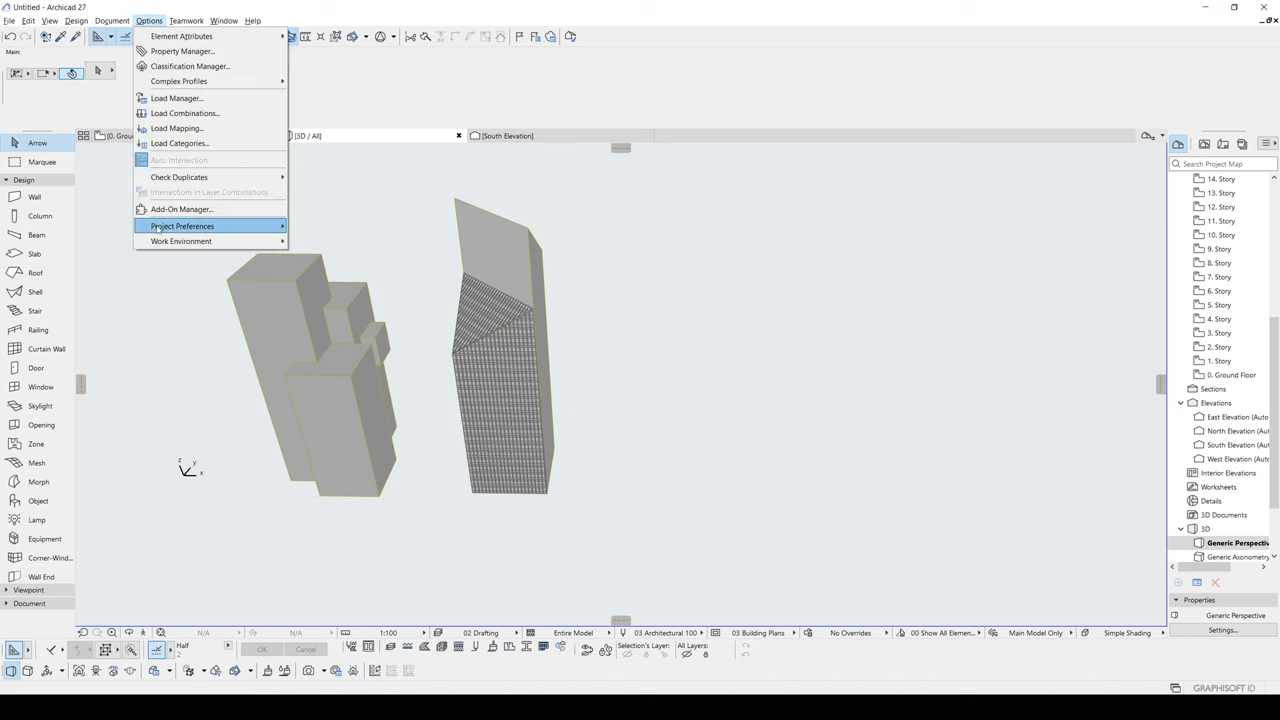
{"action": "mouse_move", "coordinate": [175, 82]}
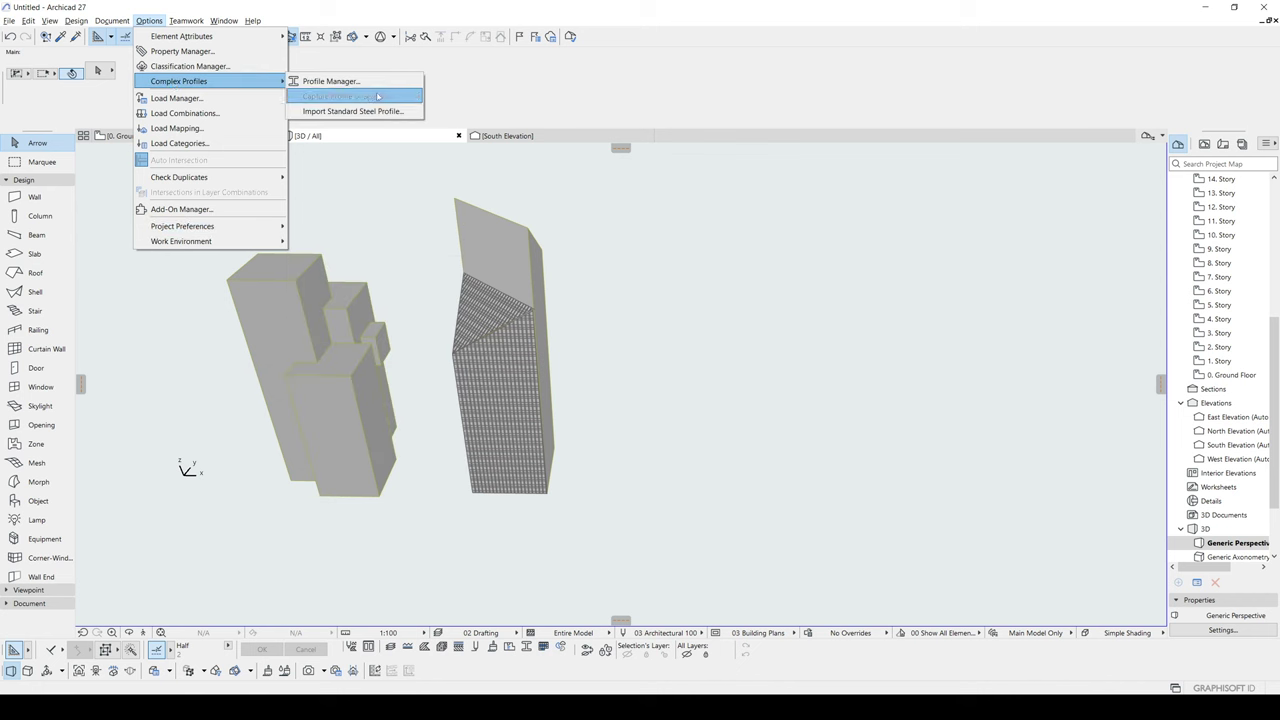
{"action": "left_click", "coordinate": [331, 81]}
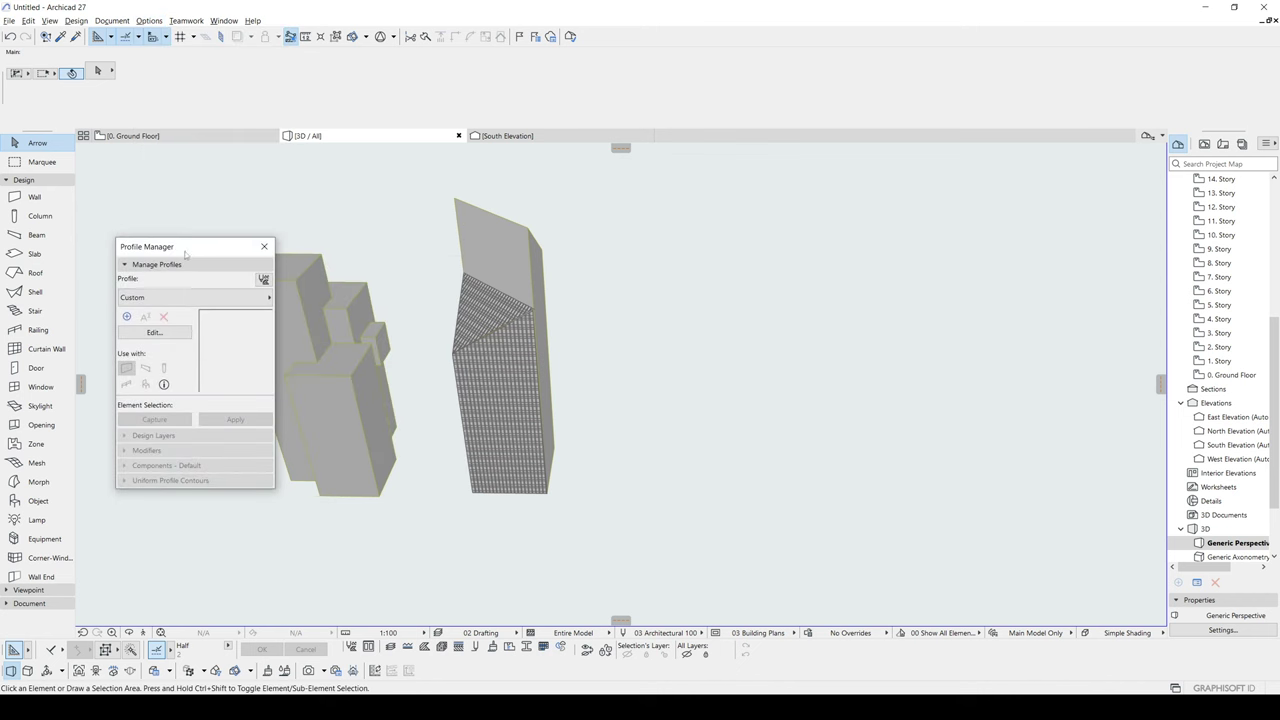
{"action": "left_click_drag", "start_coordinate": [189, 253], "coordinate": [859, 267]}
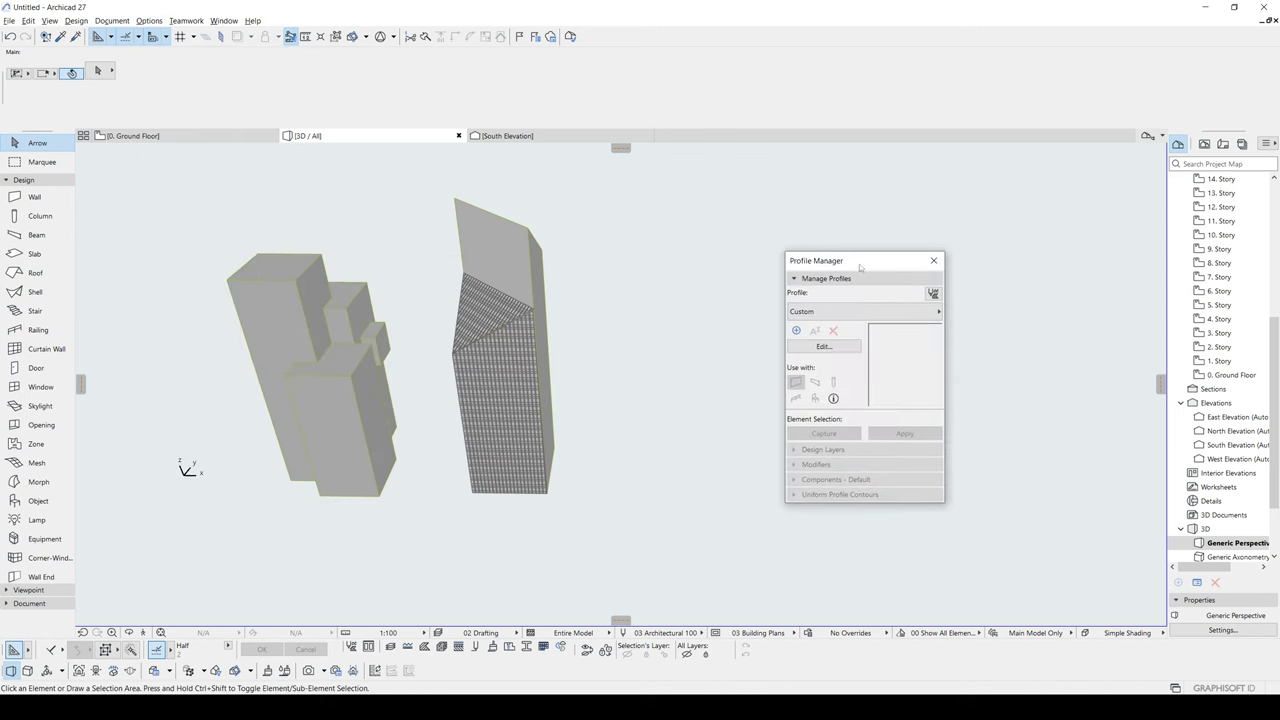
{"action": "left_click", "coordinate": [796, 331]}
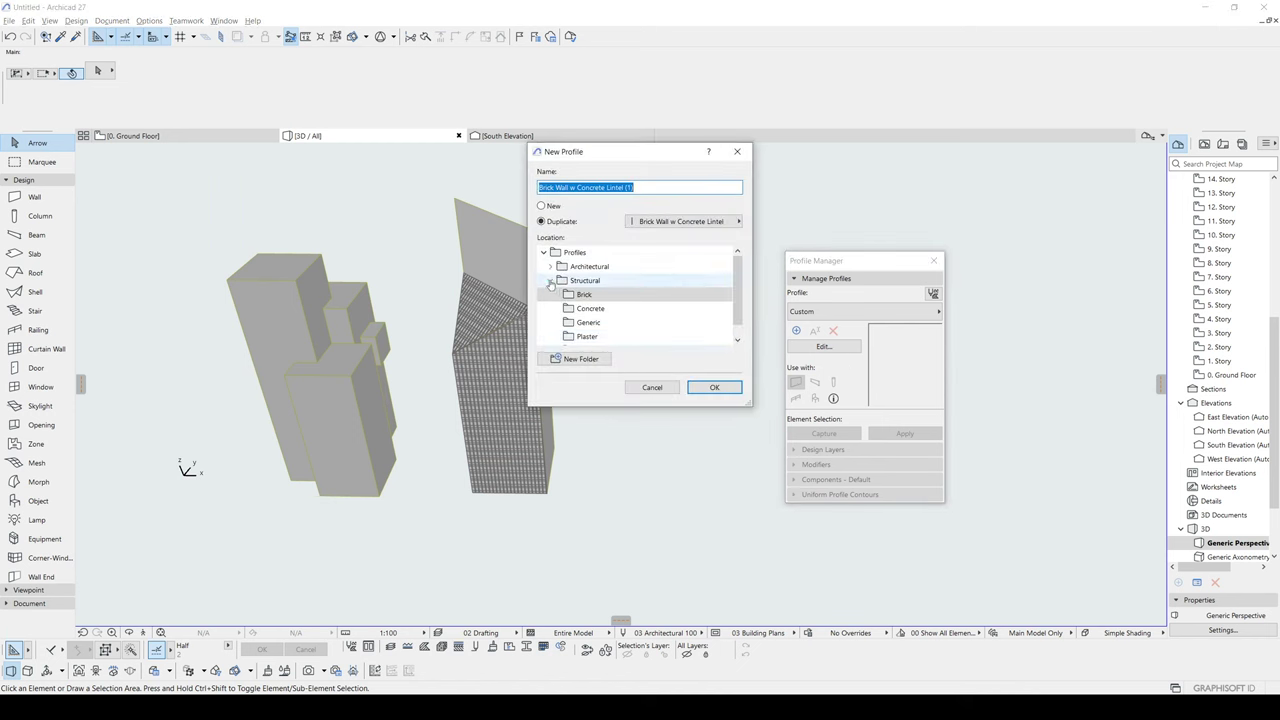
{"action": "left_click", "coordinate": [549, 281]}
{"action": "left_click", "coordinate": [574, 252]}
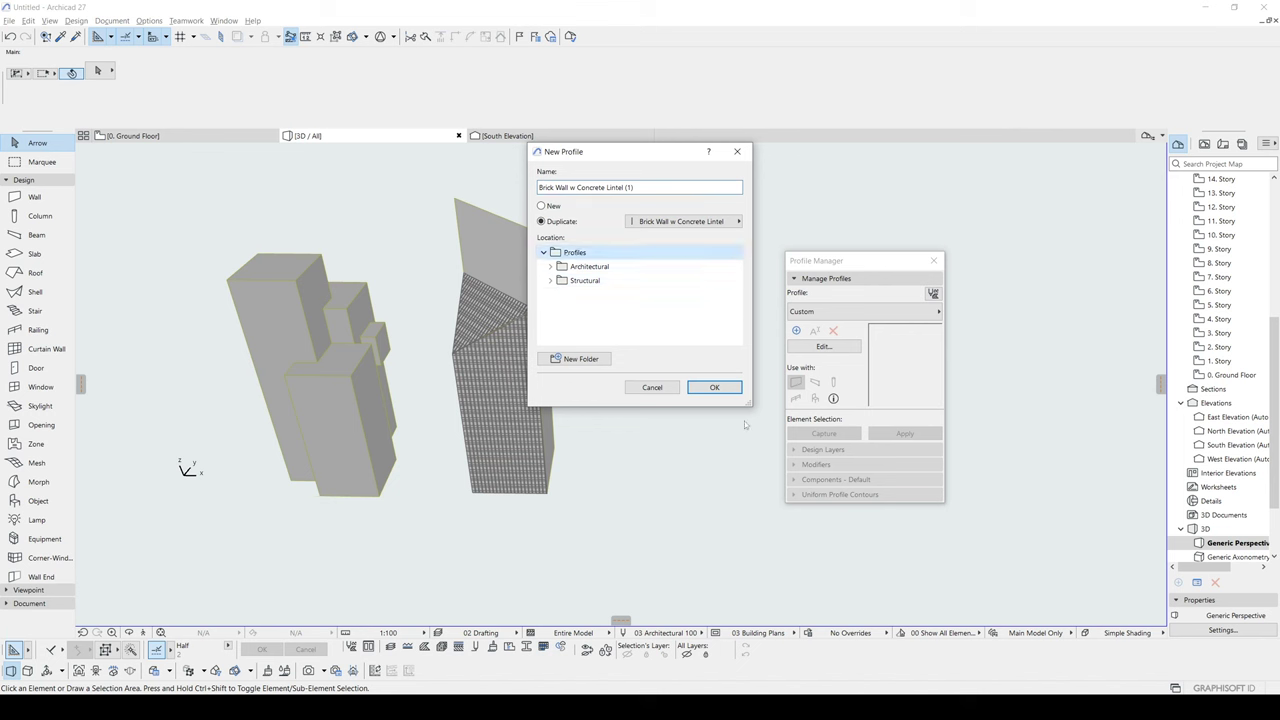
{"action": "left_click", "coordinate": [553, 207]}
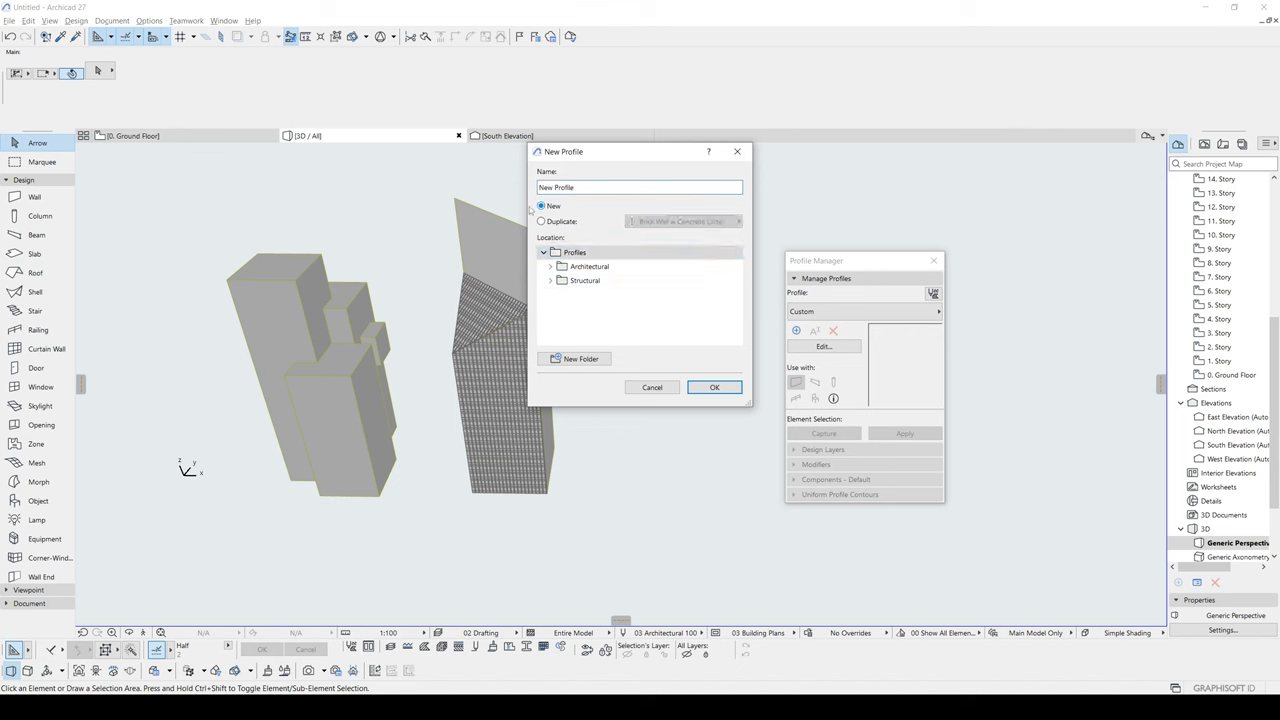
{"action": "left_click", "coordinate": [715, 387]}
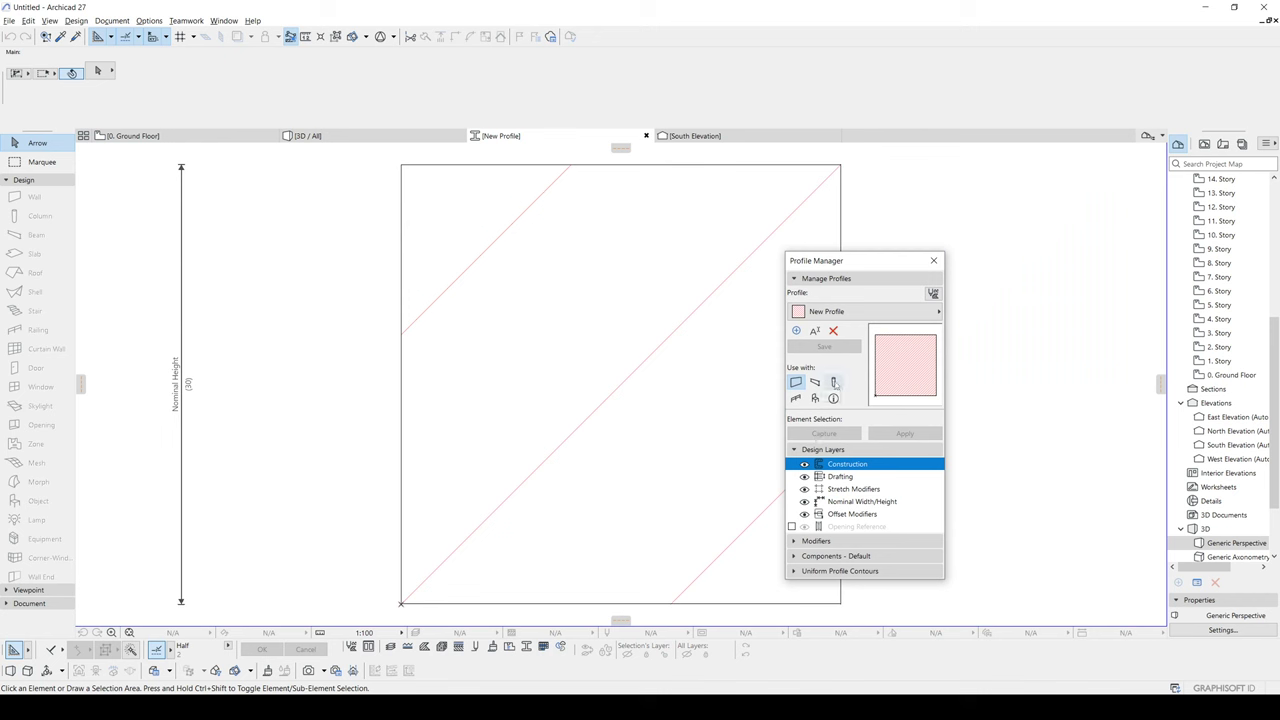
Step: Draw a vertical line 3000 mm long beside the default square in the new profile
{"action": "scroll", "coordinate": [634, 376], "scroll_direction": "down", "scroll_amount": 5}
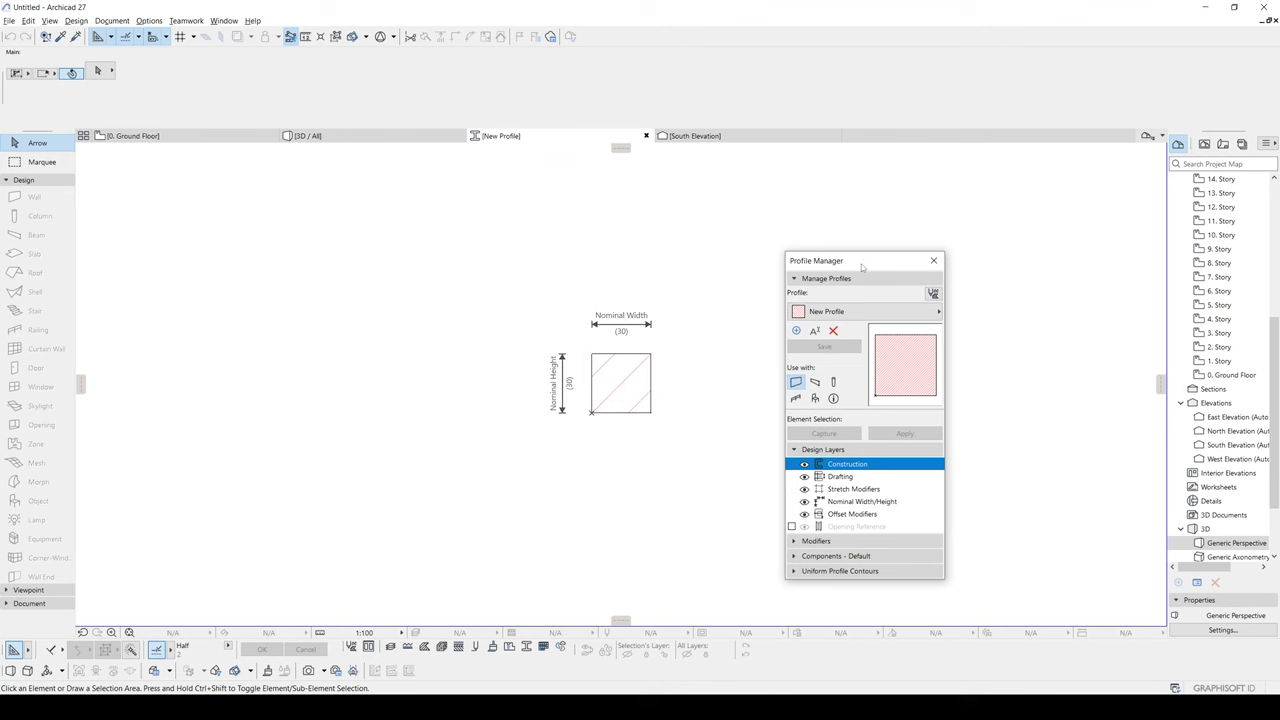
{"action": "left_click_drag", "start_coordinate": [862, 266], "coordinate": [882, 549]}
{"action": "scroll", "coordinate": [712, 333], "scroll_direction": "down", "scroll_amount": 3}
{"action": "middle_click_drag", "start_coordinate": [709, 337], "coordinate": [587, 371]}
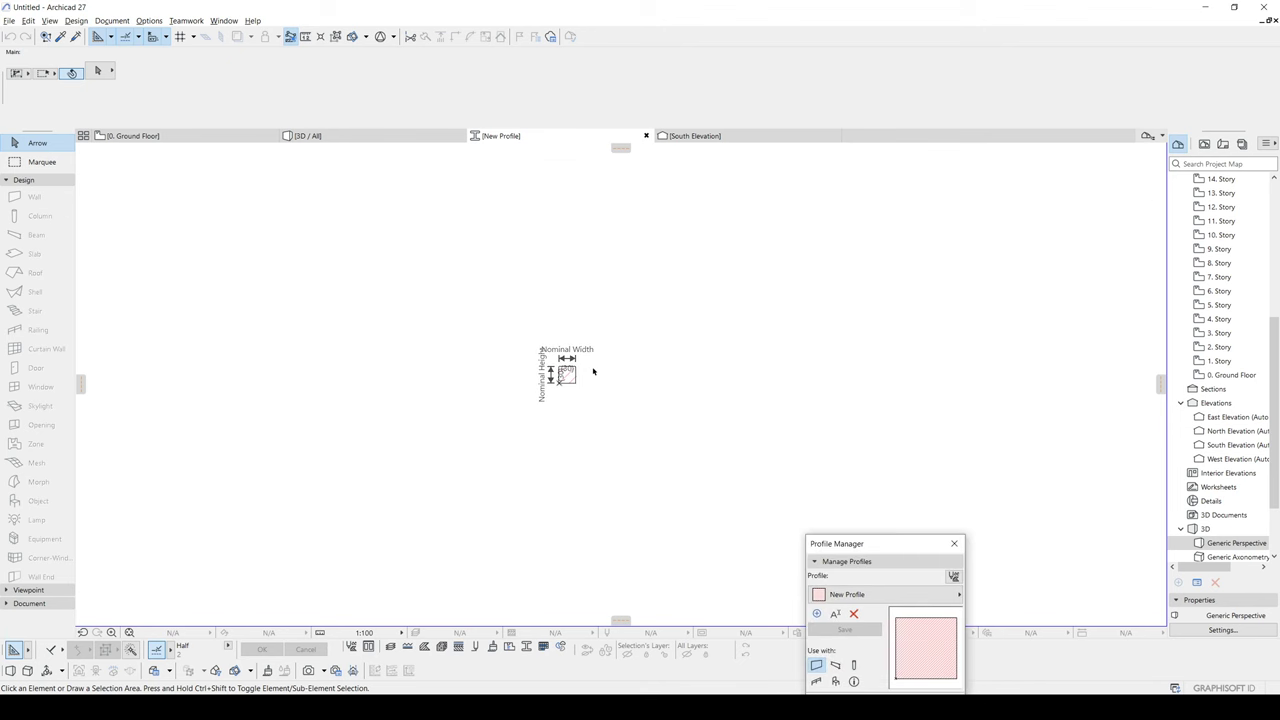
{"action": "key", "text": "l"}
{"action": "left_click", "coordinate": [698, 393]}
{"action": "middle_click_drag", "start_coordinate": [691, 320], "coordinate": [669, 470]}
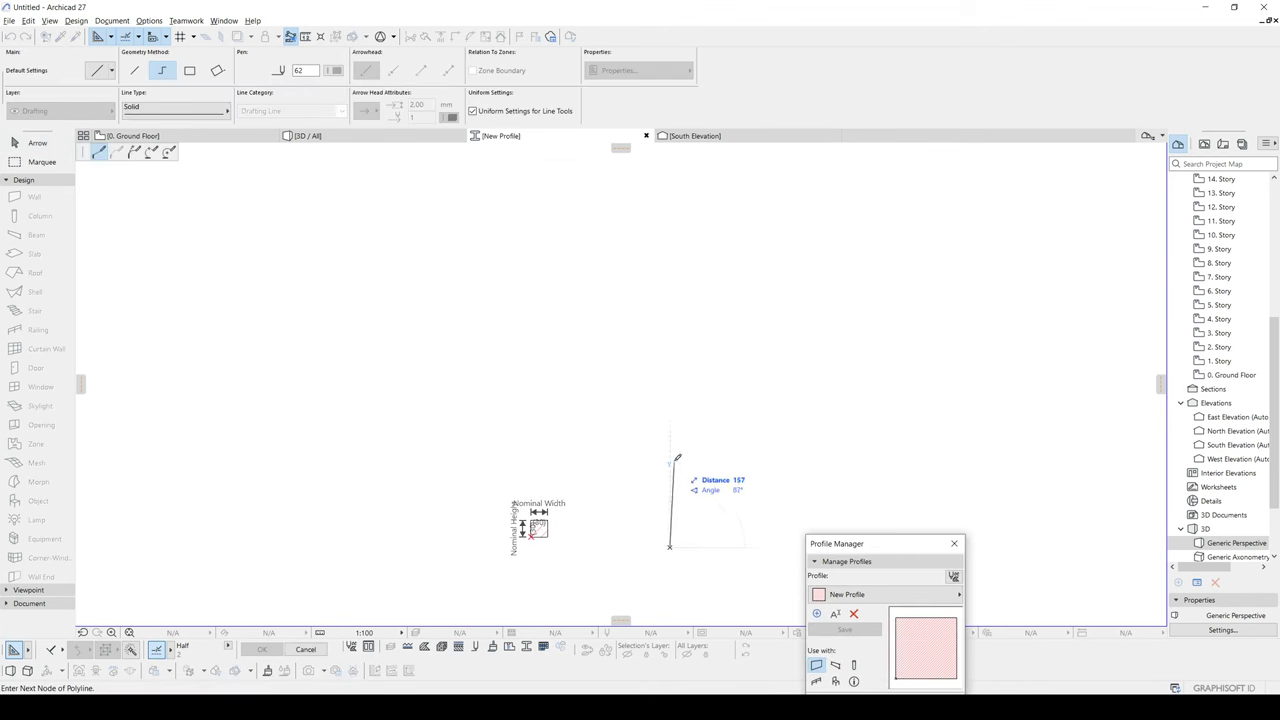
{"action": "key", "text": "Tab"}
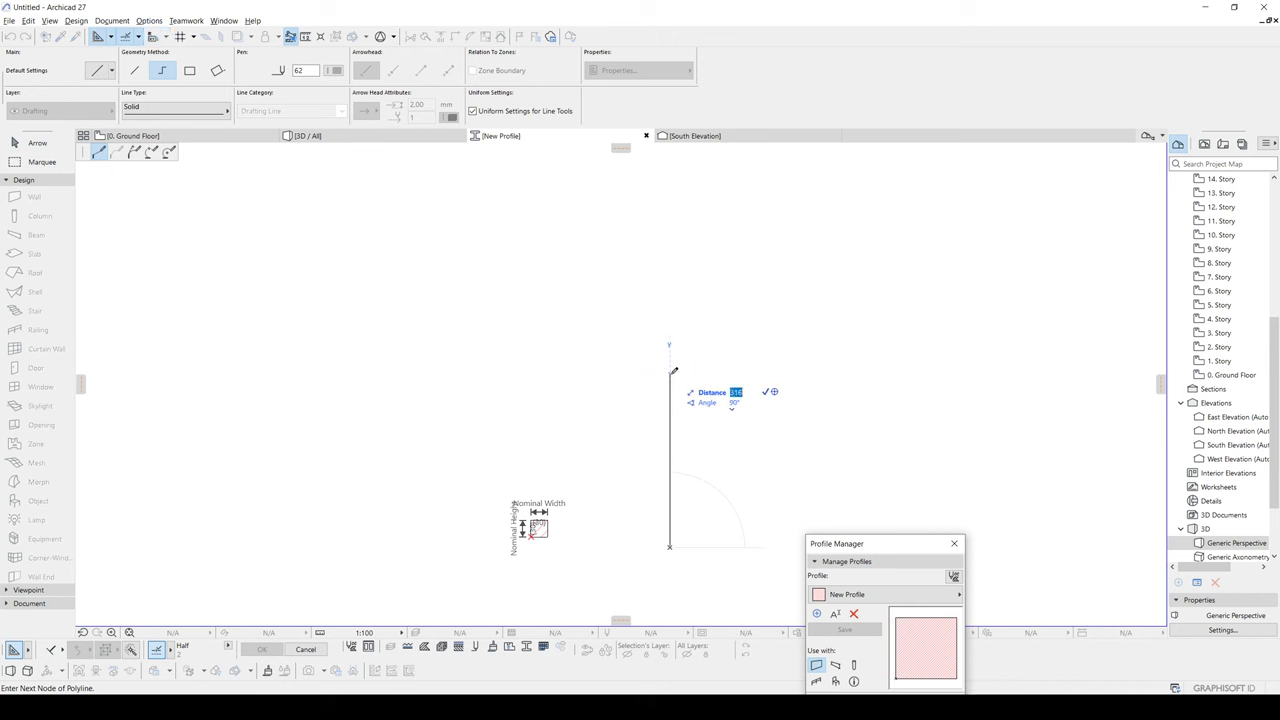
{"action": "type", "text": "3000"}
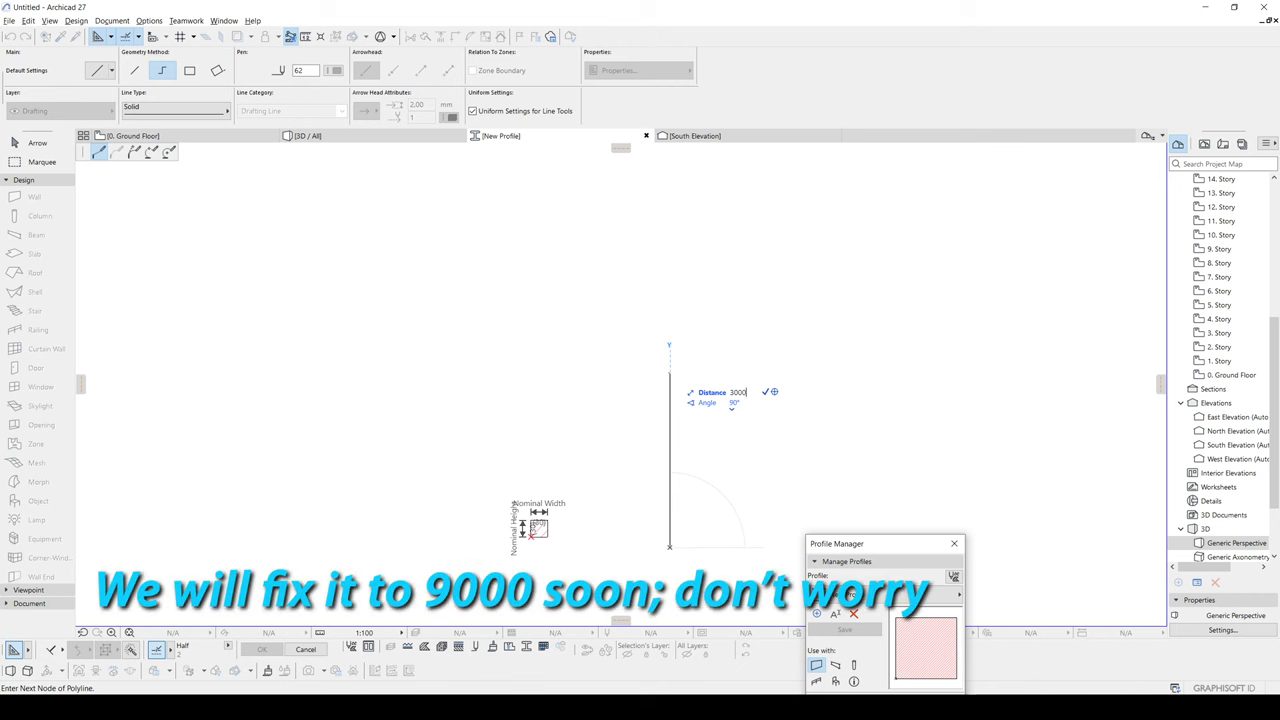
{"action": "key", "text": "Return"}
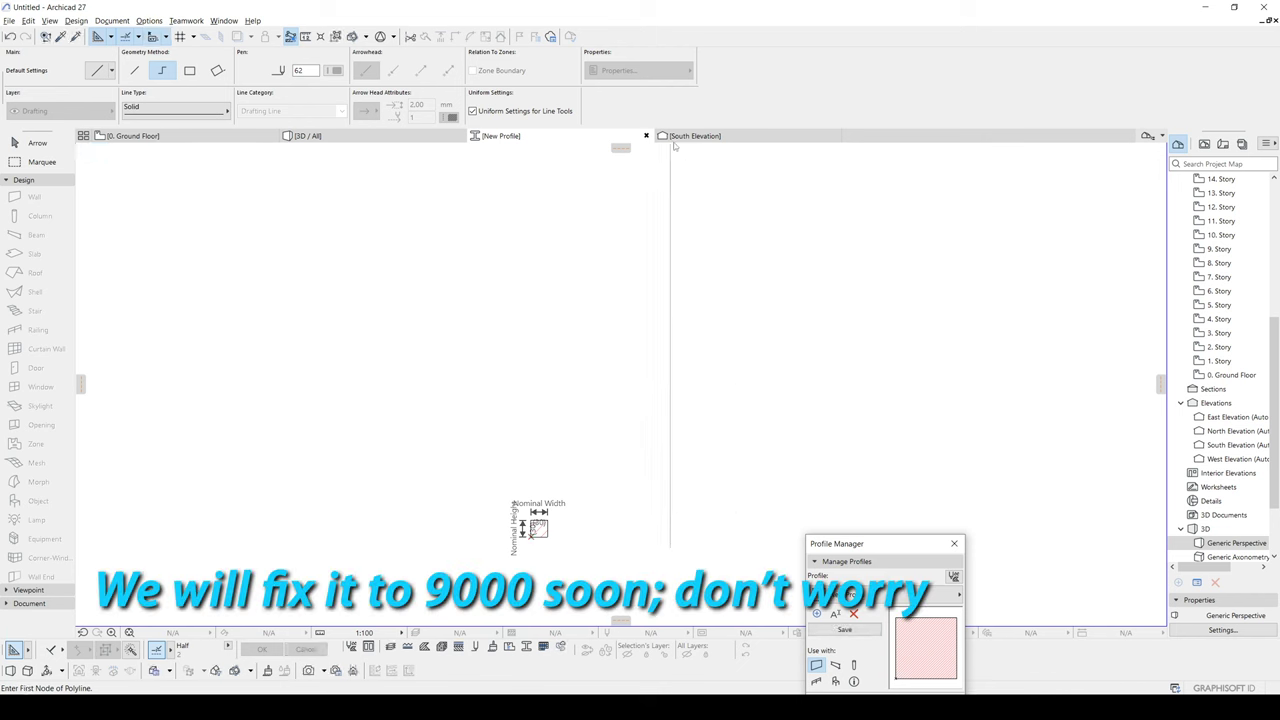
{"action": "scroll", "coordinate": [685, 208], "scroll_direction": "down", "scroll_amount": 3}
{"action": "middle_click_drag", "start_coordinate": [685, 208], "coordinate": [663, 350]}
{"action": "key", "text": "Escape"}
Step: Delete the profile's default square fill so that only the vertical line is left
{"action": "left_click_drag", "start_coordinate": [628, 543], "coordinate": [554, 443]}
{"action": "key", "text": "Delete"}
{"action": "middle_click_drag", "start_coordinate": [584, 437], "coordinate": [618, 457]}
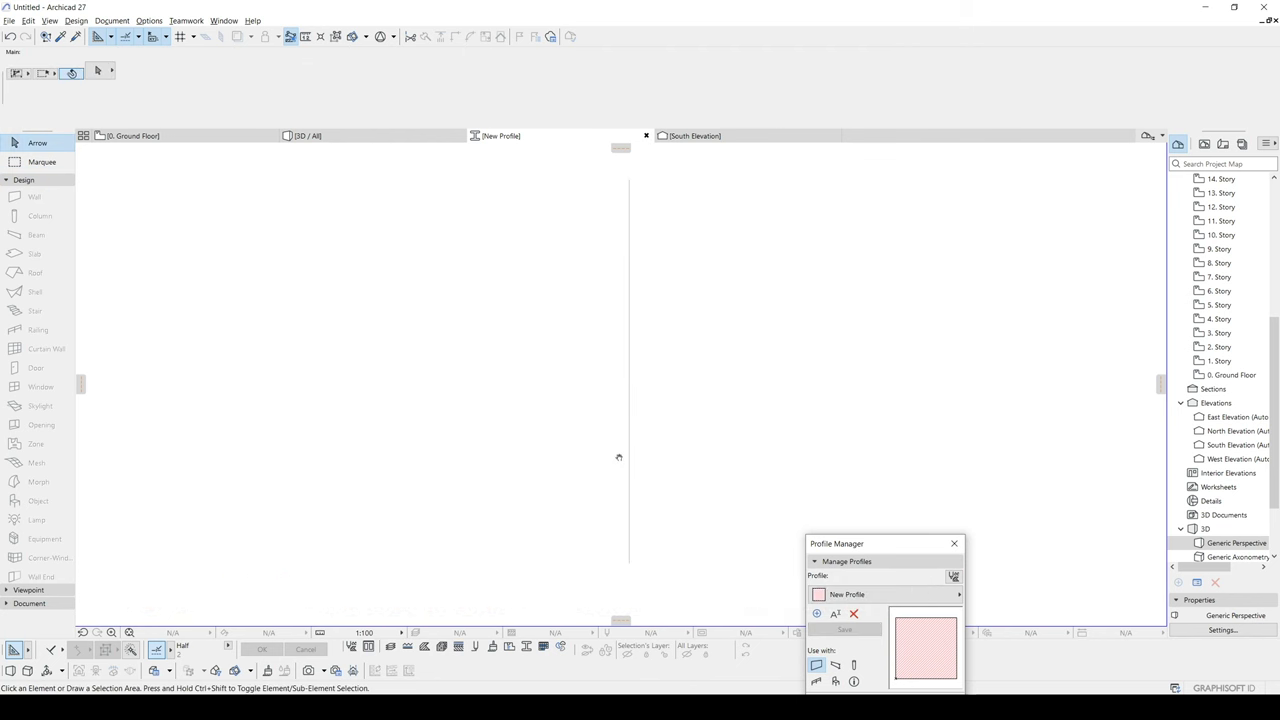
Step: Curve the vertical line's edge into an arc bulging to the left, with a radius of about 6120 mm
{"action": "left_click", "coordinate": [629, 366]}
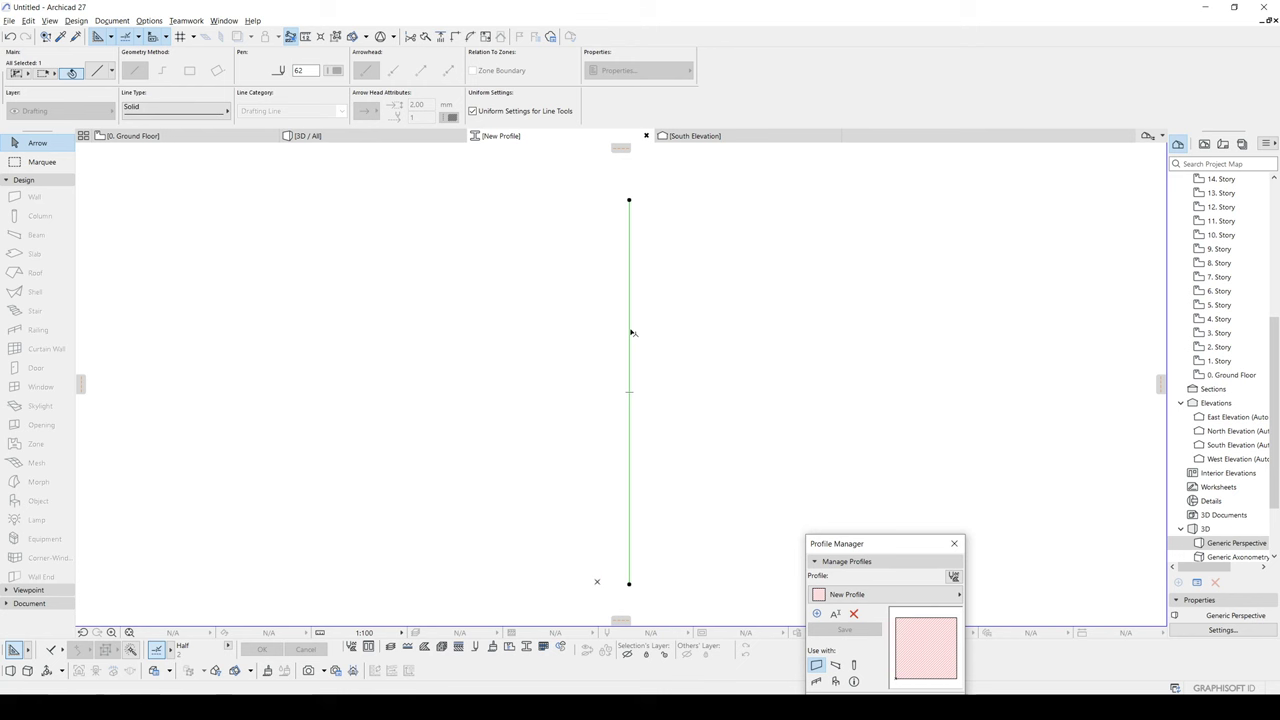
{"action": "left_click", "coordinate": [630, 331]}
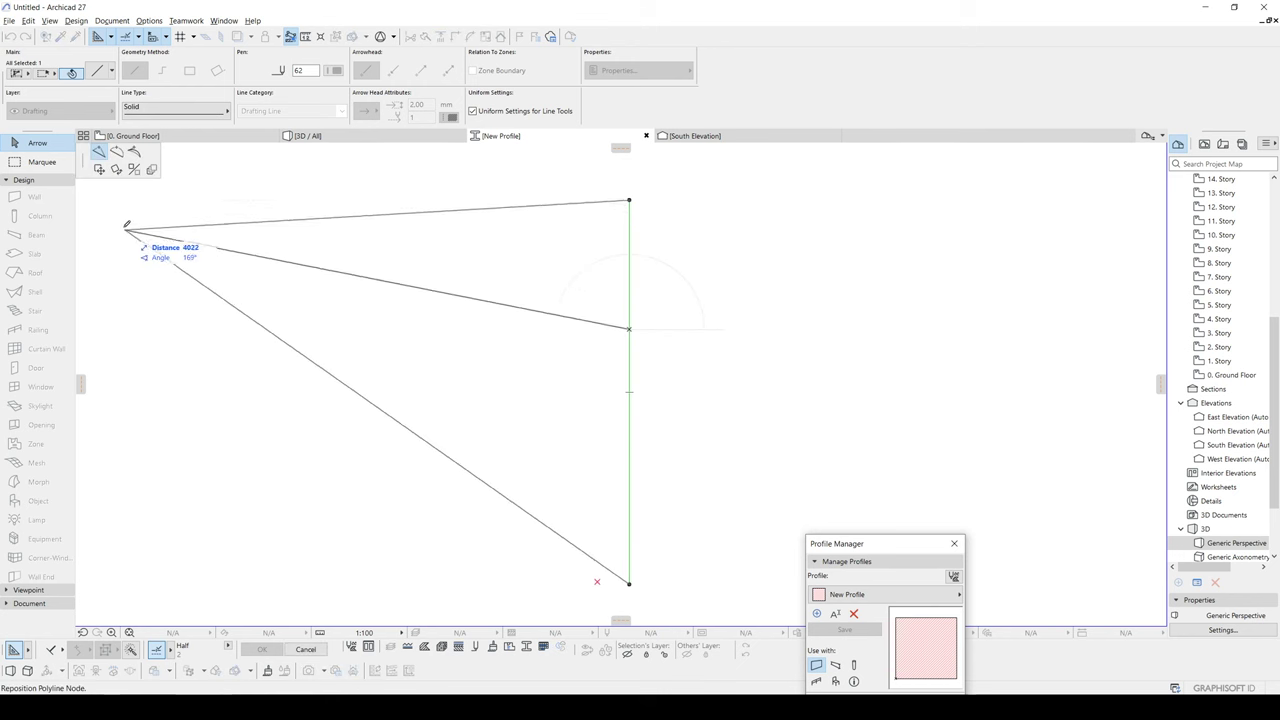
{"action": "left_click", "coordinate": [116, 150]}
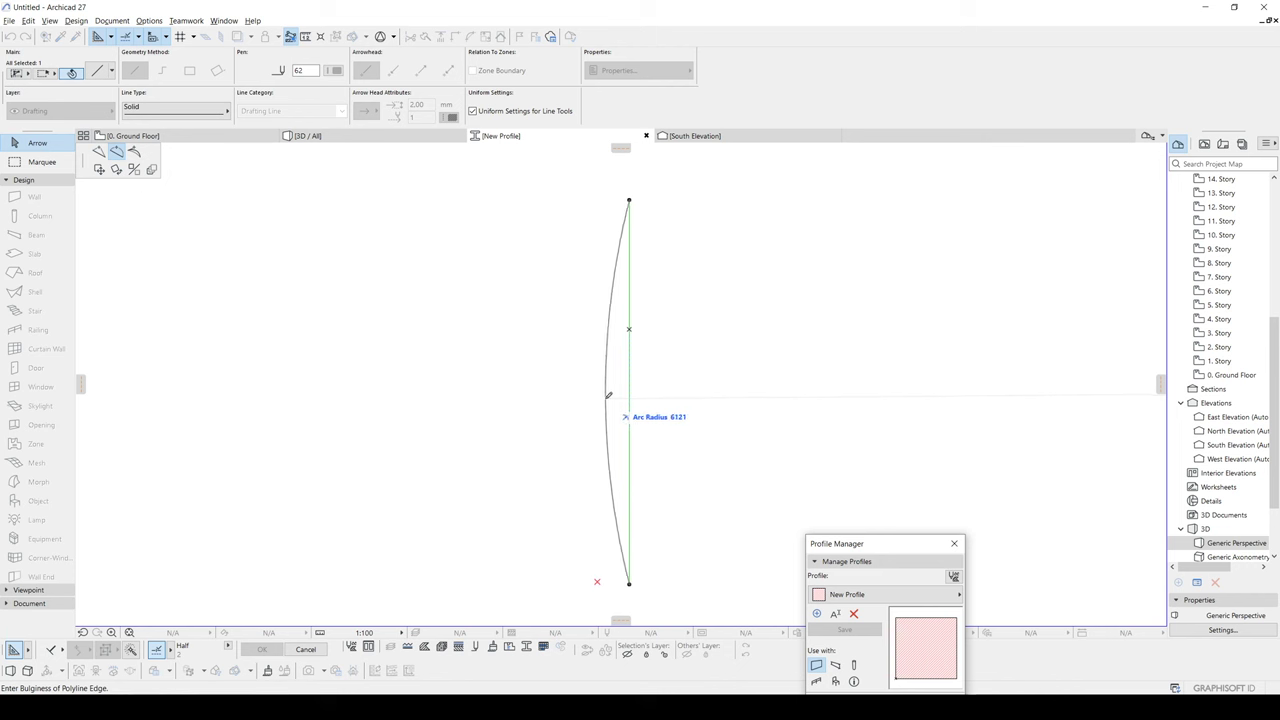
{"action": "left_click", "coordinate": [606, 414]}
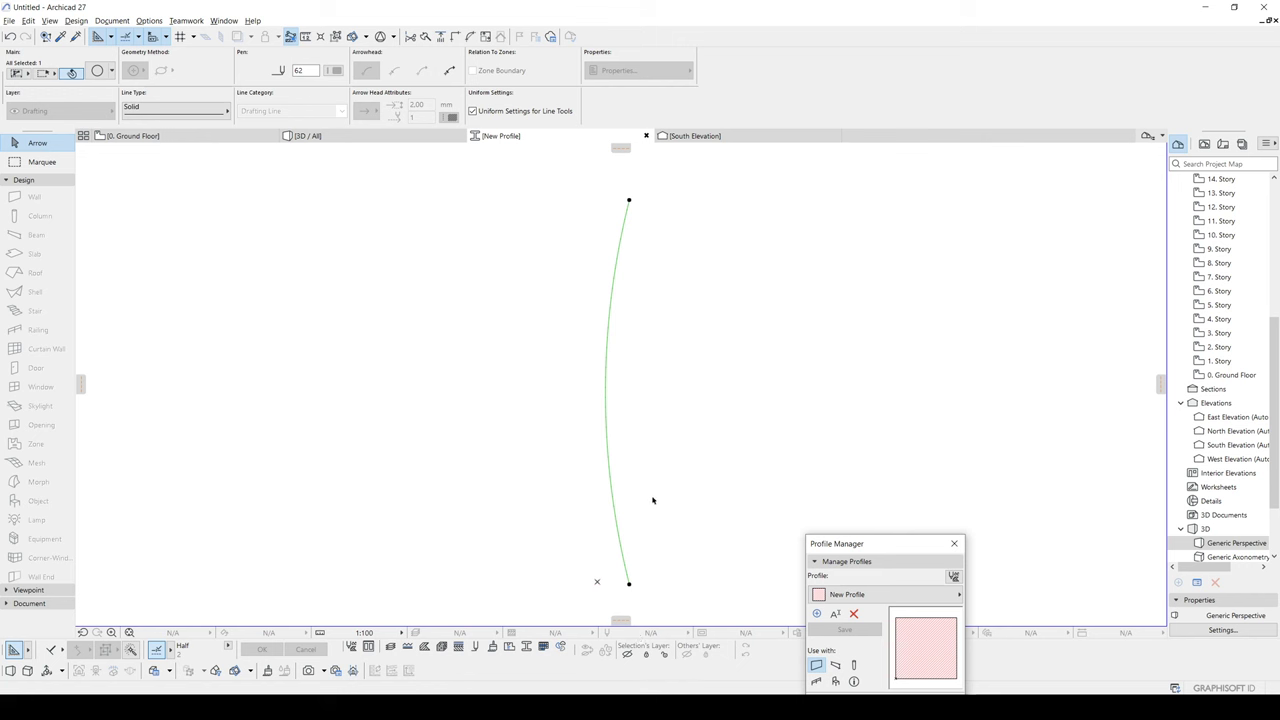
Step: Copy the arc horizontally to its left and shift the copy so that the two arcs lie 30 mm apart
{"action": "scroll", "coordinate": [623, 537], "scroll_direction": "up", "scroll_amount": 5}
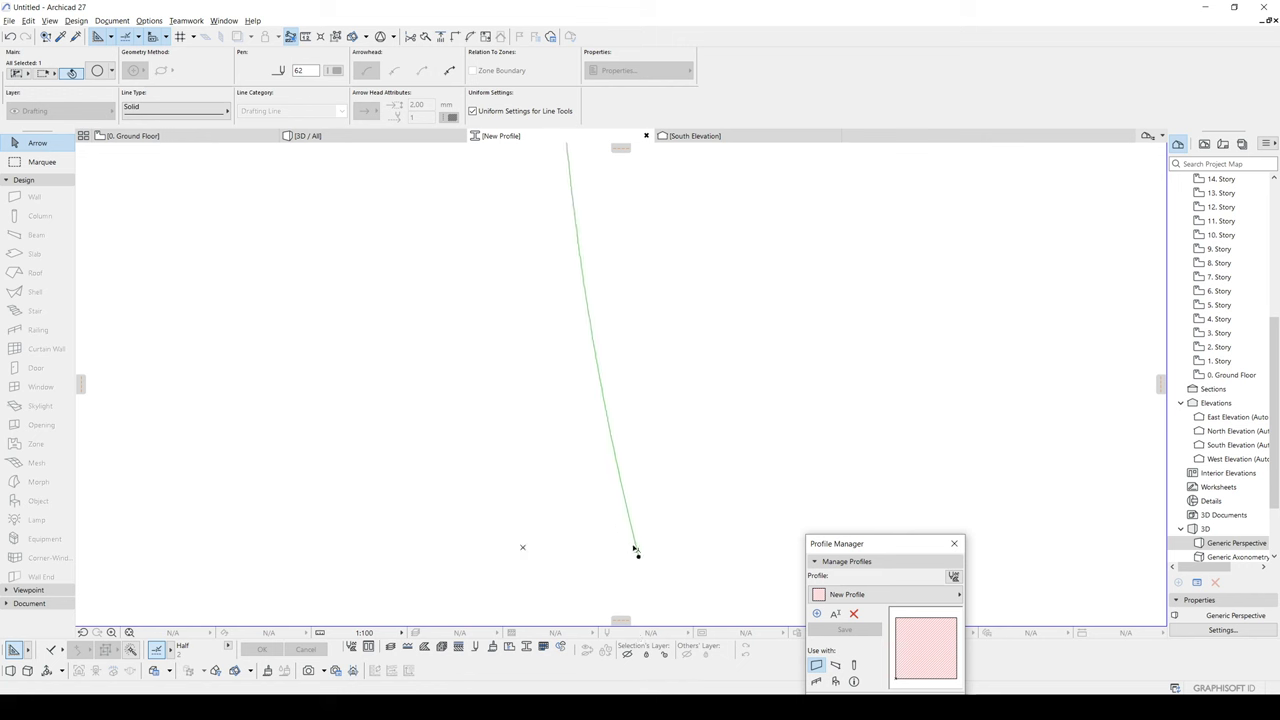
{"action": "key", "text": "ctrl+shift+d"}
{"action": "left_click", "coordinate": [717, 557]}
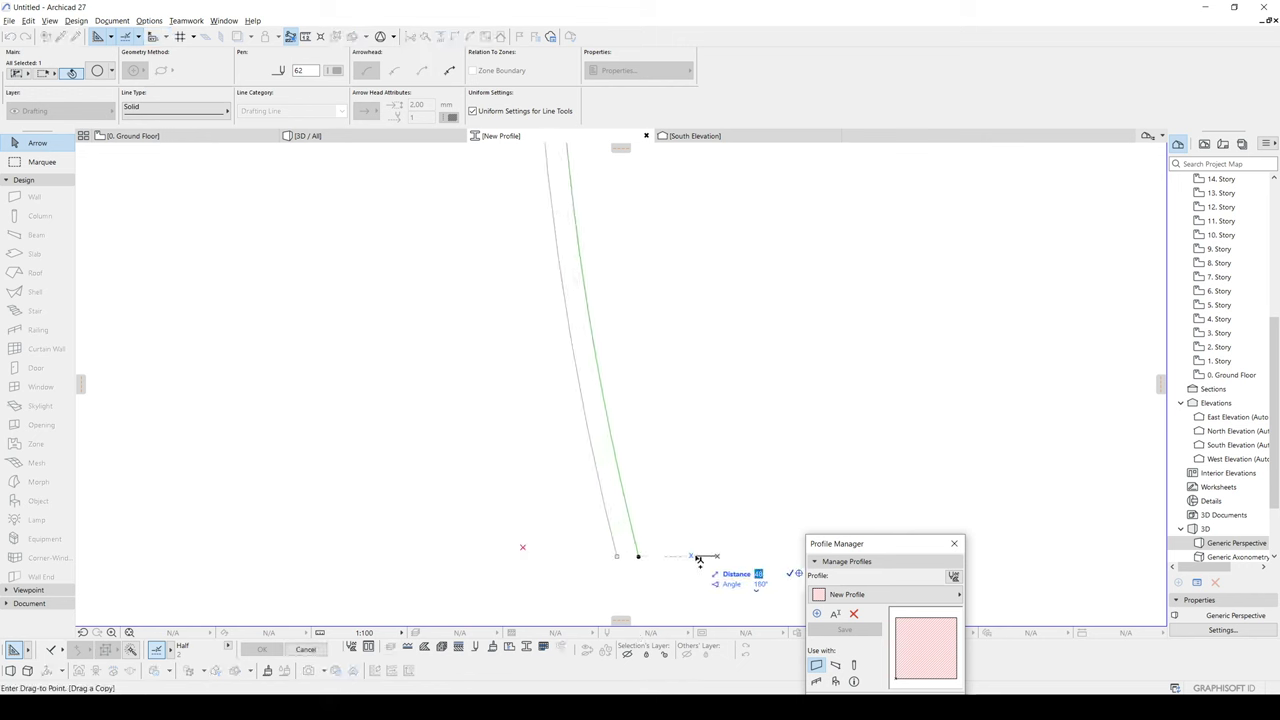
{"action": "key", "text": "Return"}
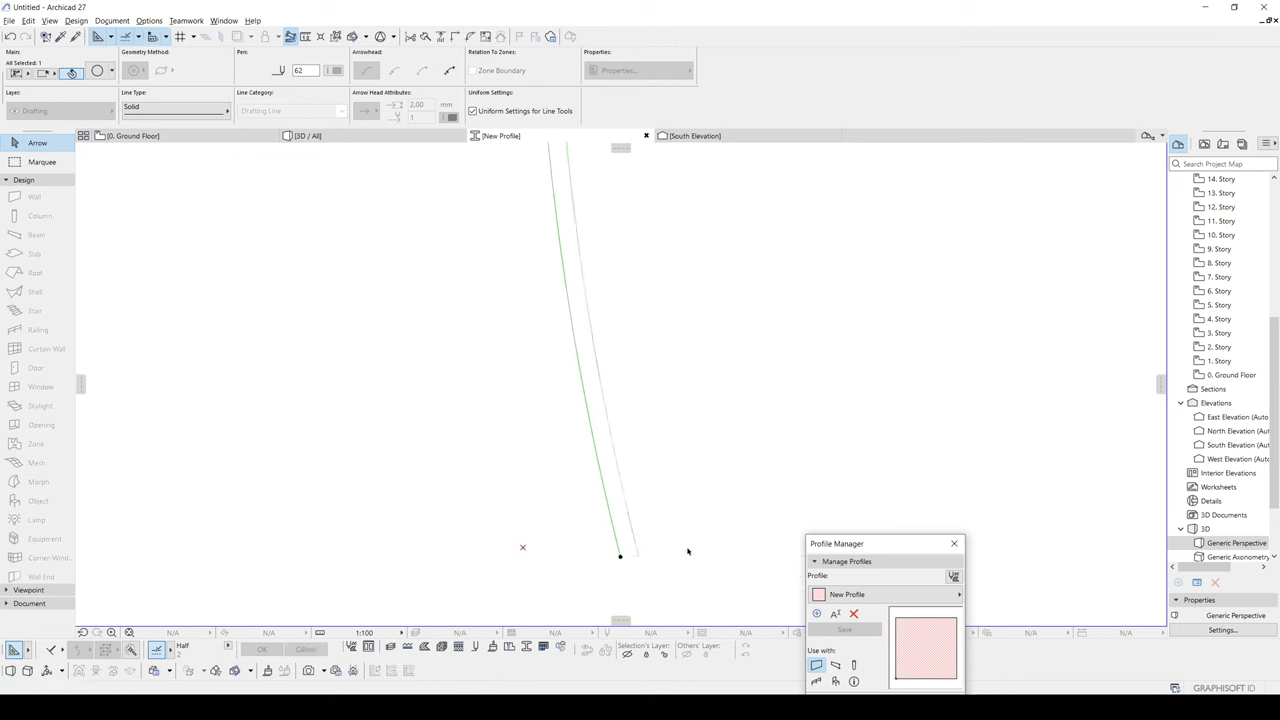
{"action": "key", "text": "ctrl+d"}
{"action": "left_click", "coordinate": [685, 548]}
{"action": "type", "text": "r5"}
{"action": "key", "text": "Return"}
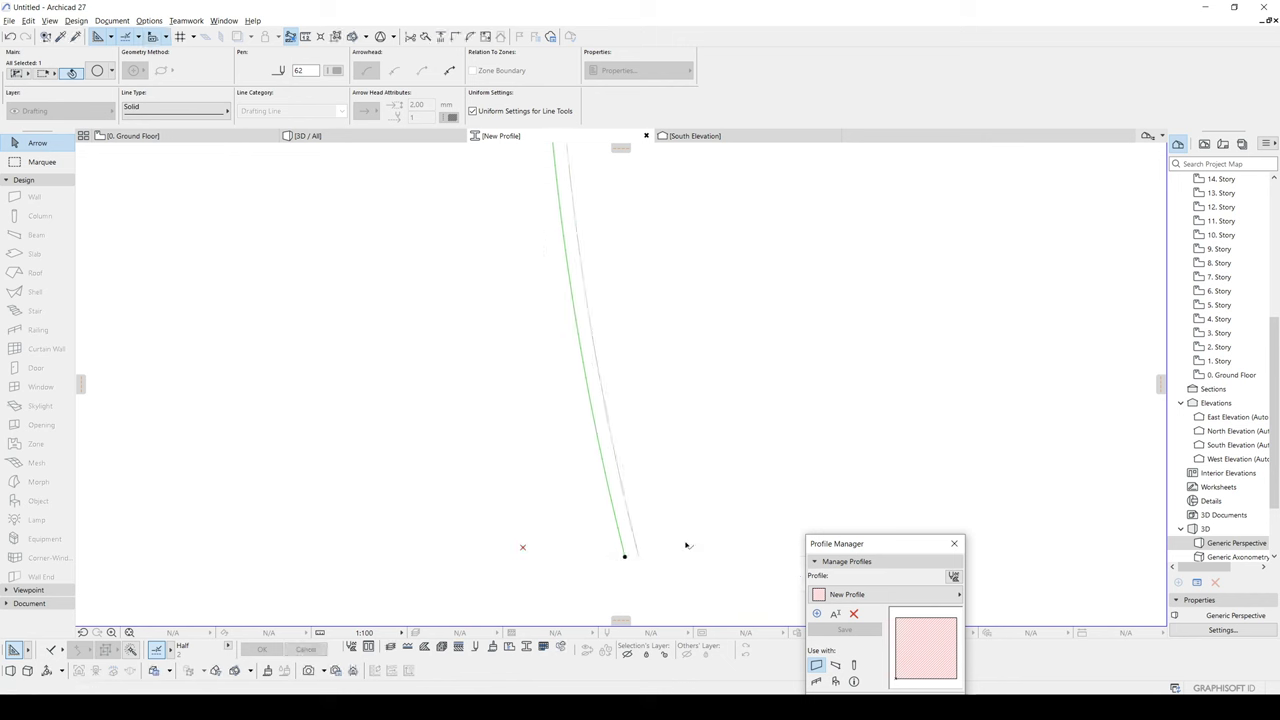
Step: Join the two arcs with short horizontal lines at their lower and upper ends to close the outline
{"action": "key", "text": "Escape"}
{"action": "key", "text": "l"}
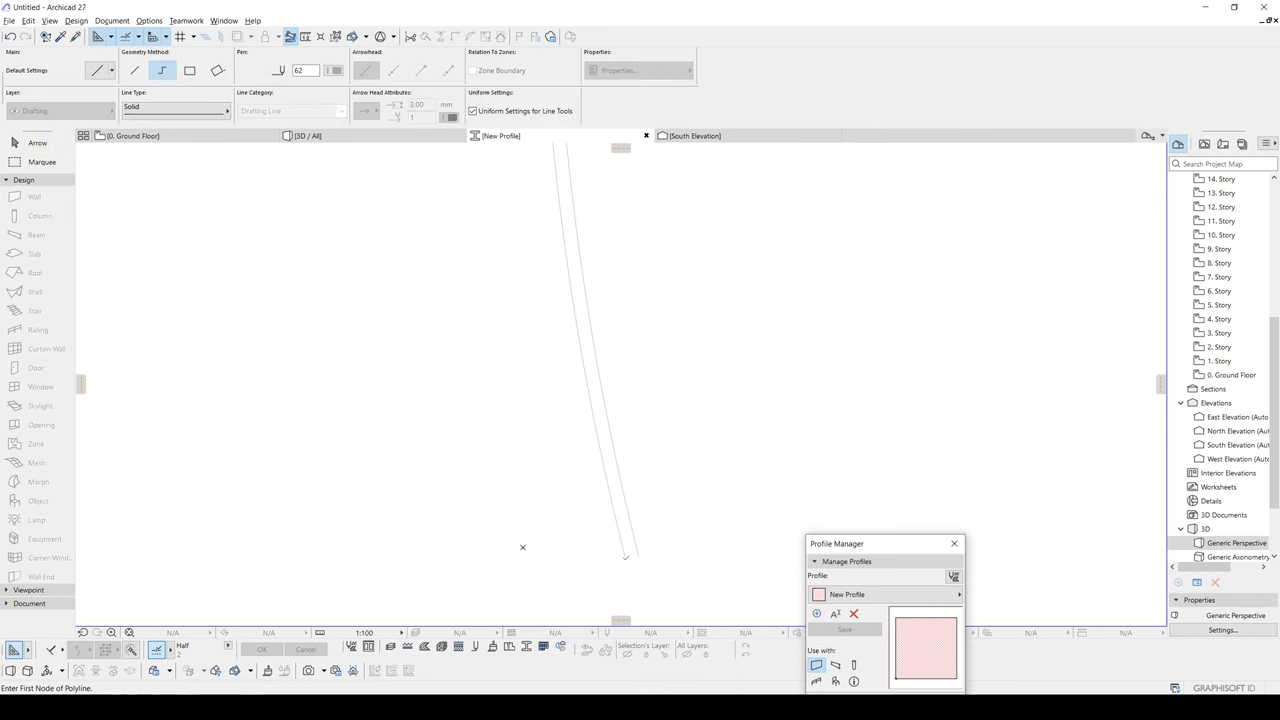
{"action": "left_click", "coordinate": [626, 557]}
{"action": "double_click", "coordinate": [638, 556]}
{"action": "scroll", "coordinate": [638, 556], "scroll_direction": "down", "scroll_amount": 5}
{"action": "middle_click_drag", "start_coordinate": [603, 490], "coordinate": [571, 430]}
{"action": "scroll", "coordinate": [534, 357], "scroll_direction": "up", "scroll_amount": 3}
{"action": "left_click", "coordinate": [504, 342]}
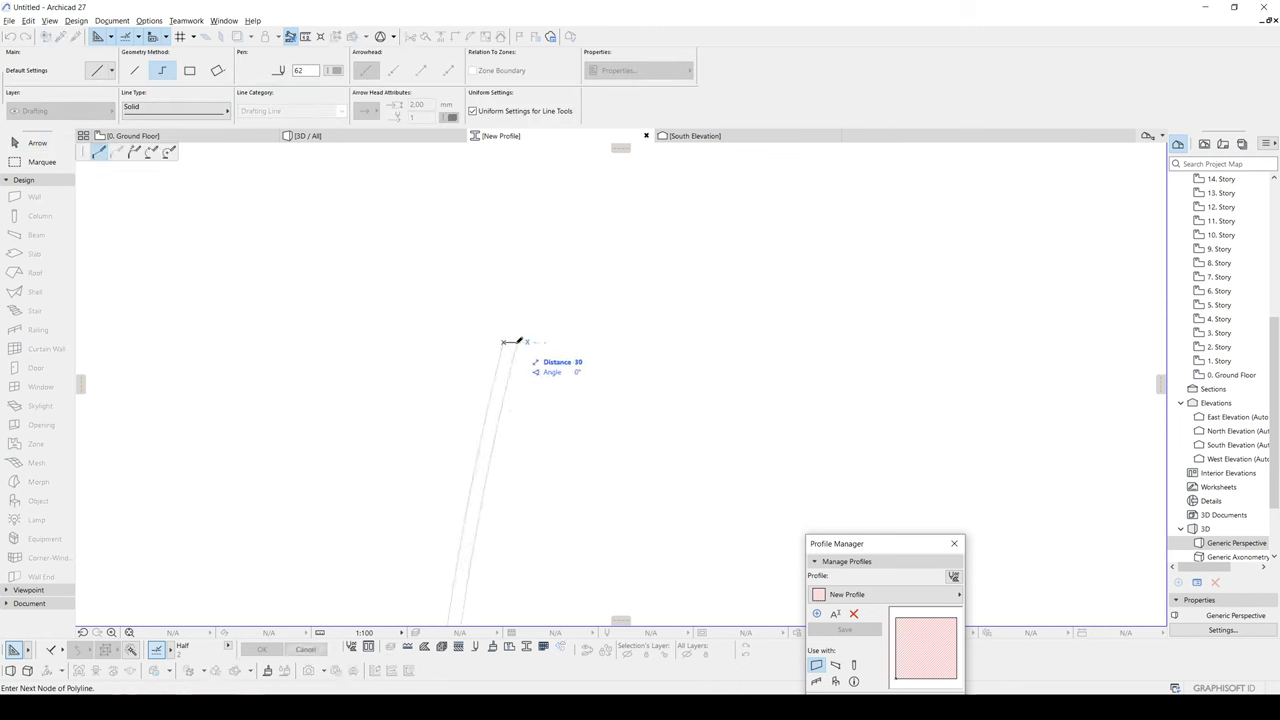
{"action": "double_click", "coordinate": [517, 343]}
{"action": "scroll", "coordinate": [517, 344], "scroll_direction": "down", "scroll_amount": 5}
{"action": "middle_click_drag", "start_coordinate": [532, 402], "coordinate": [562, 361]}
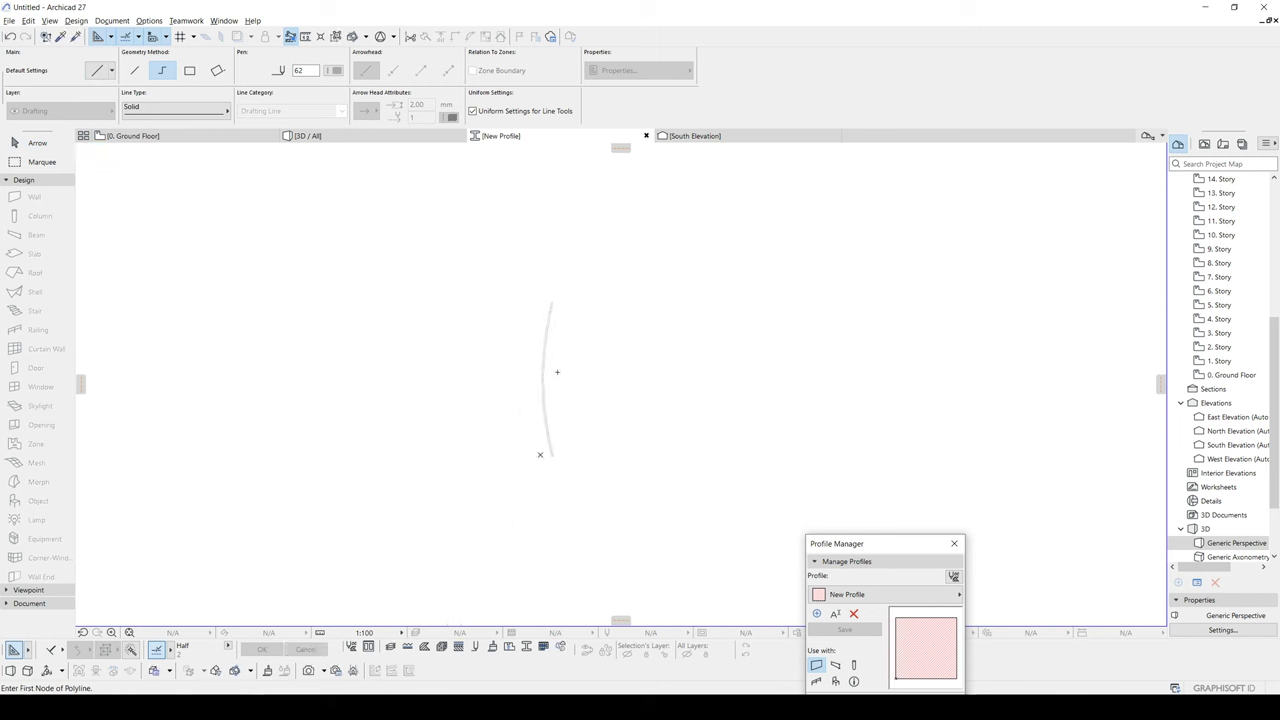
{"action": "key", "text": "Escape"}
Step: Move the whole closed outline so that its lower right corner sits on the profile origin
{"action": "left_click_drag", "start_coordinate": [583, 461], "coordinate": [494, 273]}
{"action": "scroll", "coordinate": [510, 330], "scroll_direction": "up", "scroll_amount": 2}
{"action": "left_click_drag", "start_coordinate": [648, 591], "coordinate": [499, 189]}
{"action": "scroll", "coordinate": [588, 564], "scroll_direction": "up", "scroll_amount": 3}
{"action": "key", "text": "ctrl+d"}
{"action": "left_click", "coordinate": [630, 587]}
{"action": "left_click", "coordinate": [561, 580]}
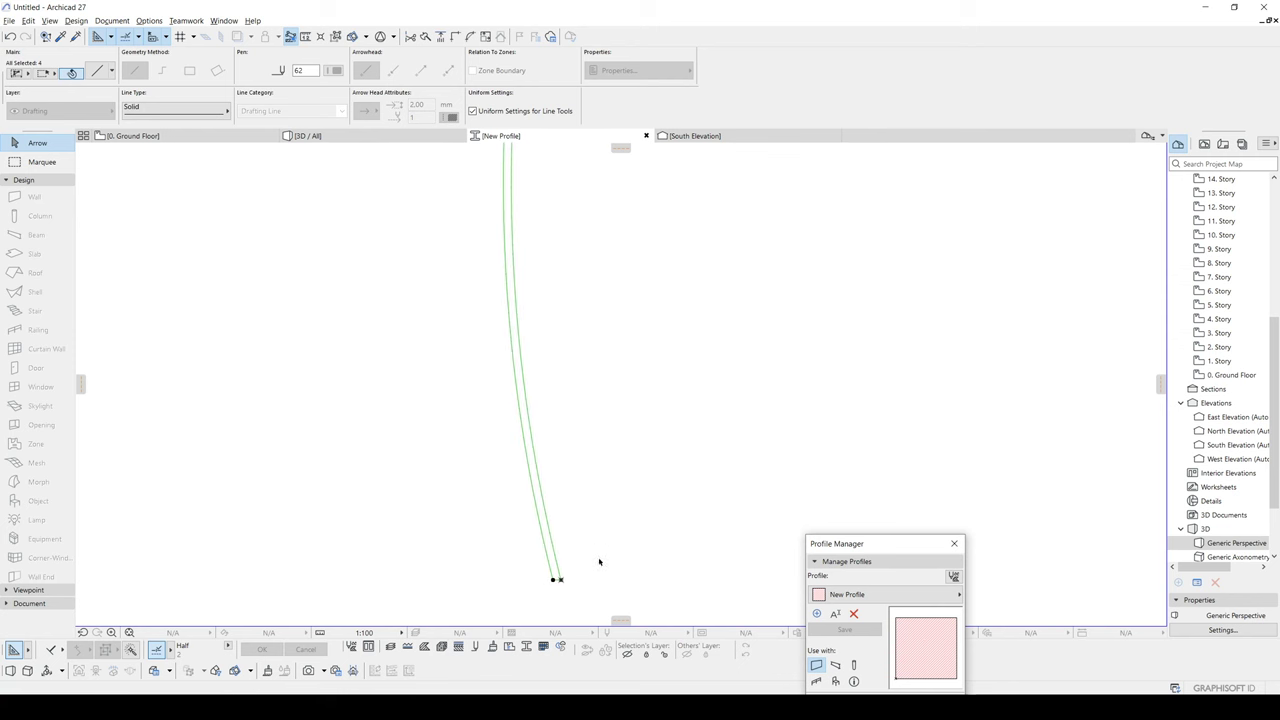
{"action": "scroll", "coordinate": [554, 593], "scroll_direction": "up", "scroll_amount": 2}
{"action": "scroll", "coordinate": [555, 582], "scroll_direction": "down", "scroll_amount": 3}
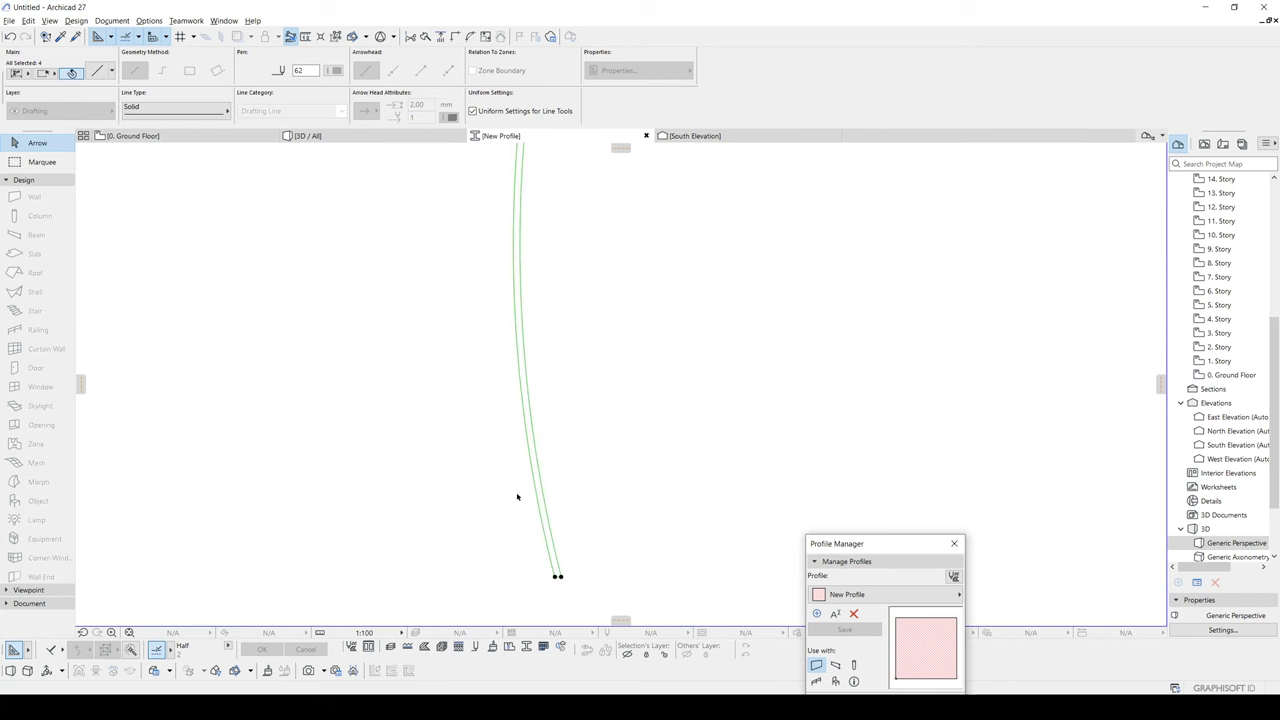
{"action": "left_click", "coordinate": [255, 300]}
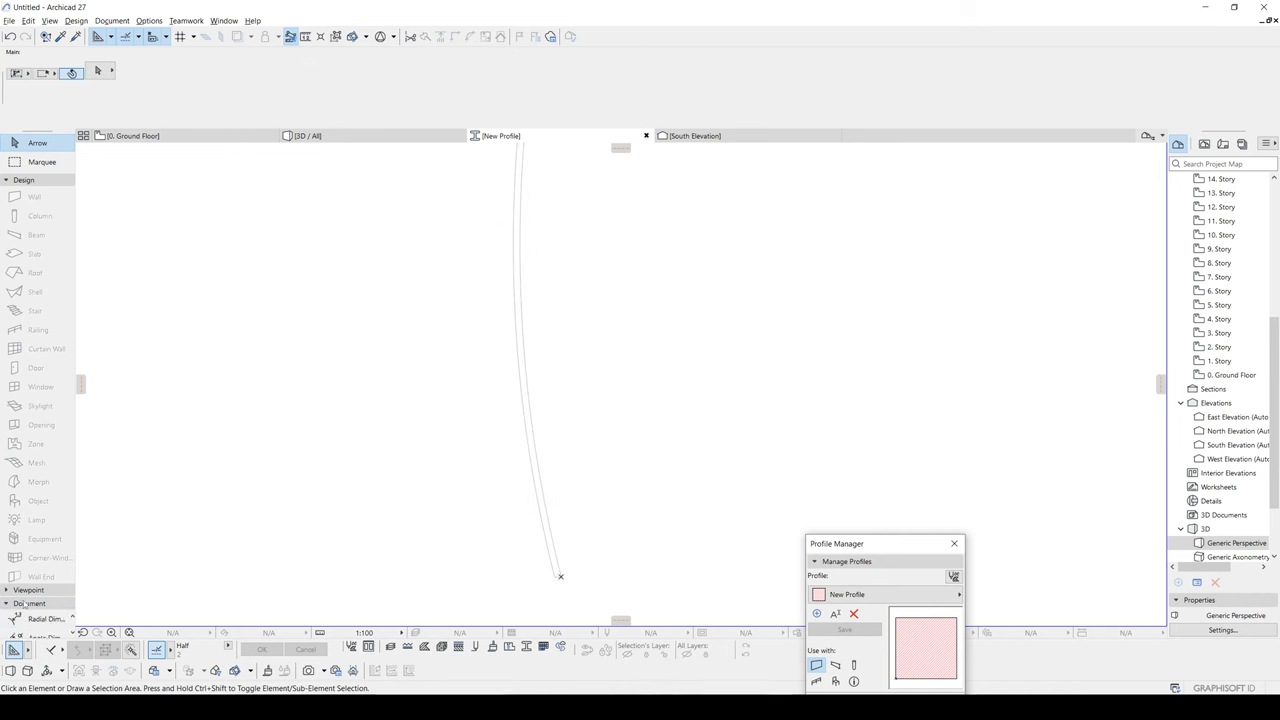
Step: Fill the closed curved outline with a Tile - Floor construction fill using the Magic Wand, and select that fill
{"action": "left_click", "coordinate": [17, 179]}
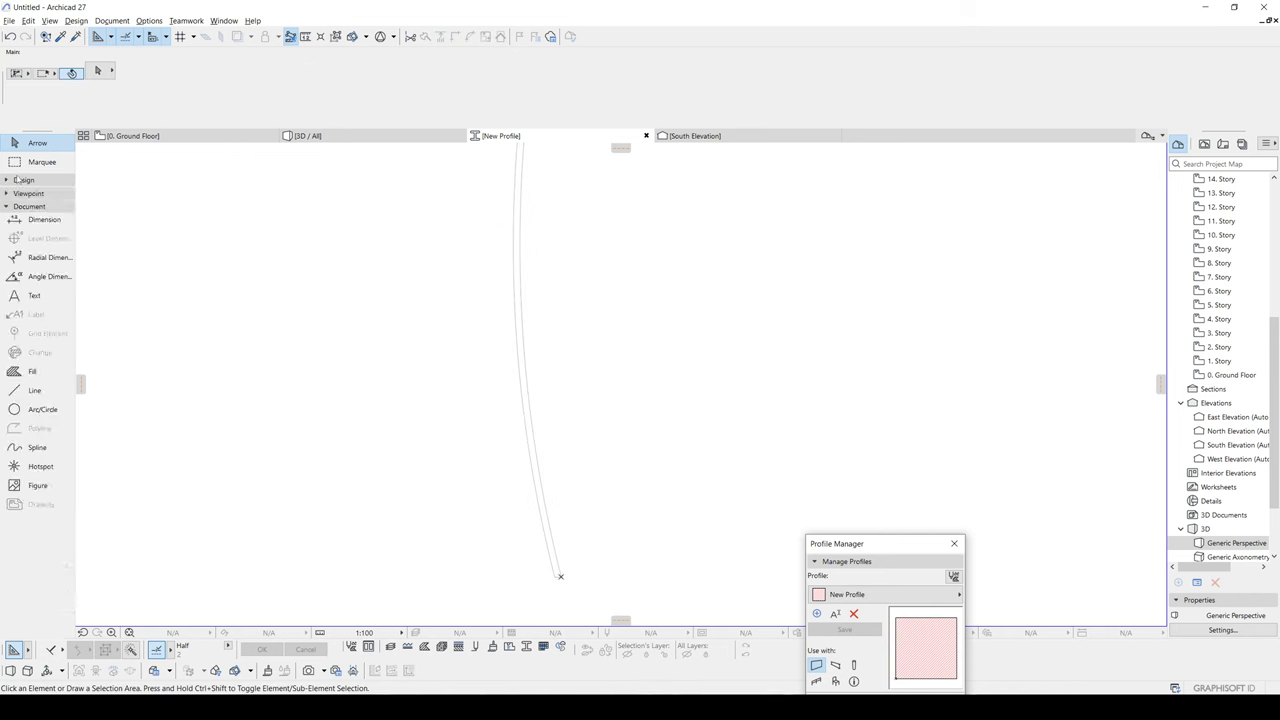
{"action": "left_click", "coordinate": [30, 371]}
{"action": "scroll", "coordinate": [538, 306], "scroll_direction": "up", "scroll_amount": 3}
{"action": "key", "text": "space"}
{"action": "left_click", "coordinate": [484, 263]}
{"action": "key", "text": "Escape"}
{"action": "left_click", "coordinate": [487, 264]}
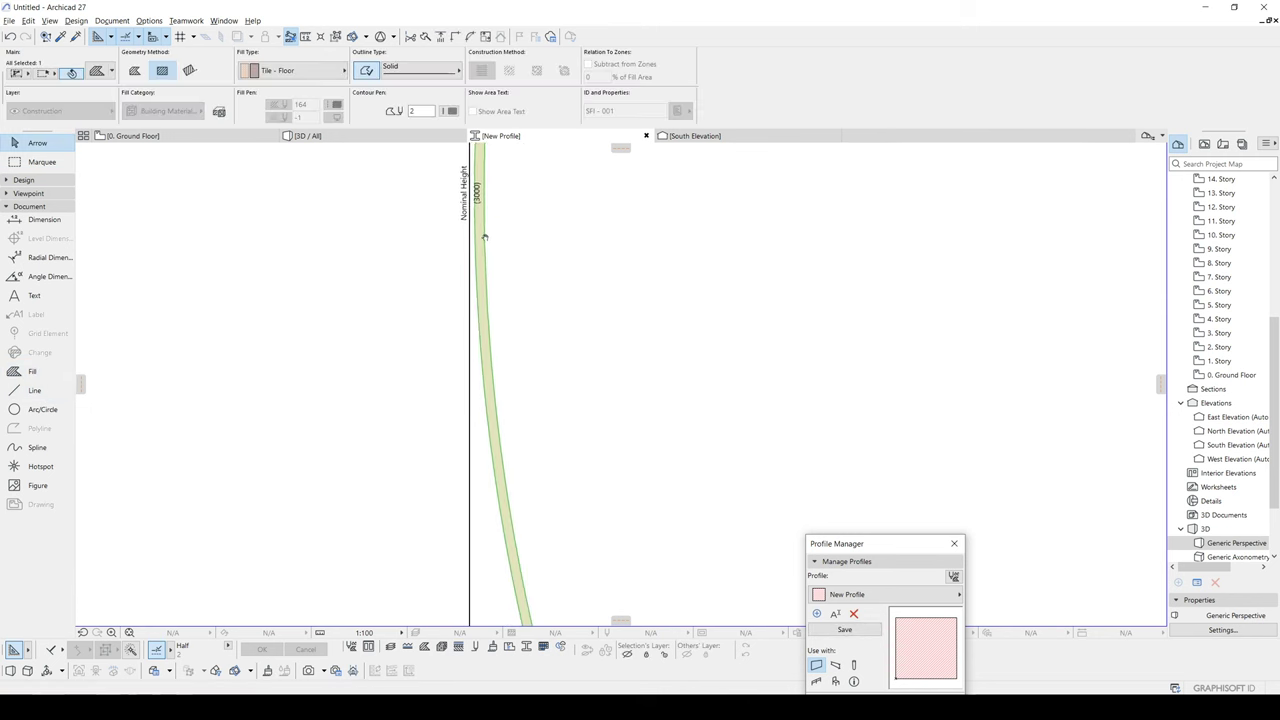
Step: Look through the Building Materials settings for the fill's Tile - Floor material and close them without changes
{"action": "scroll", "coordinate": [561, 406], "scroll_direction": "down", "scroll_amount": 2}
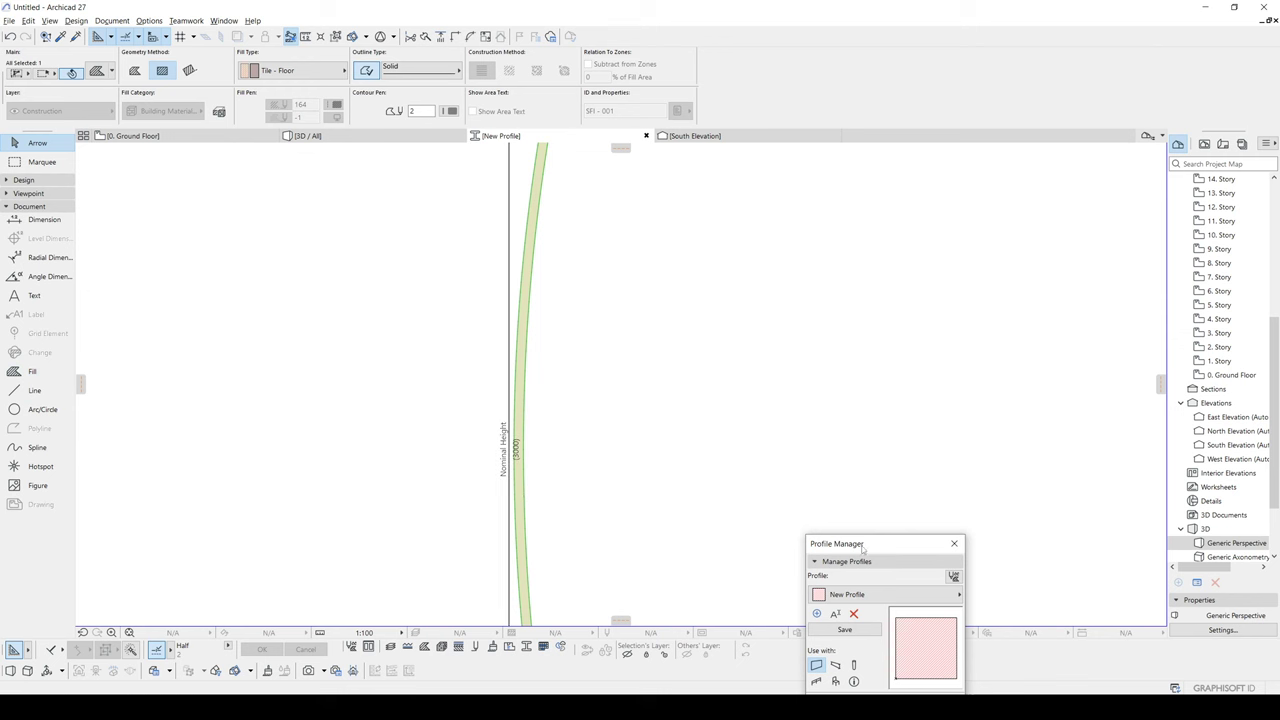
{"action": "left_click_drag", "start_coordinate": [833, 561], "coordinate": [895, 246]}
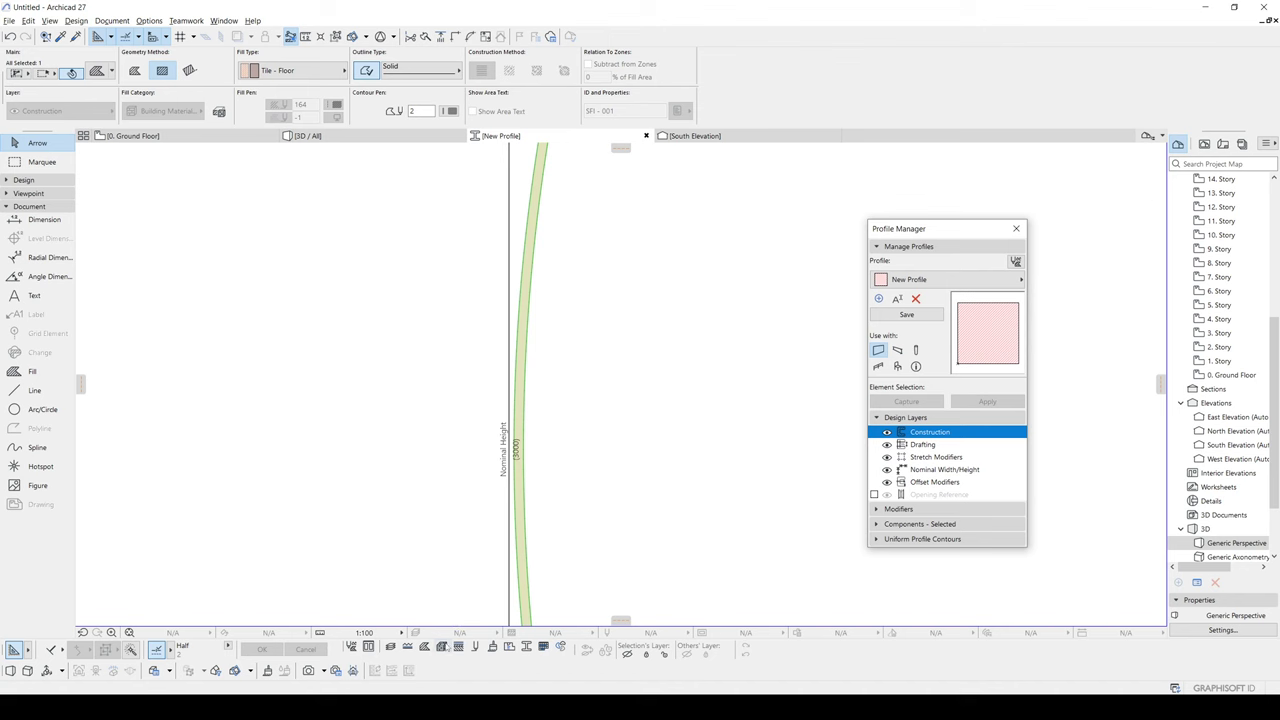
{"action": "left_click", "coordinate": [442, 647]}
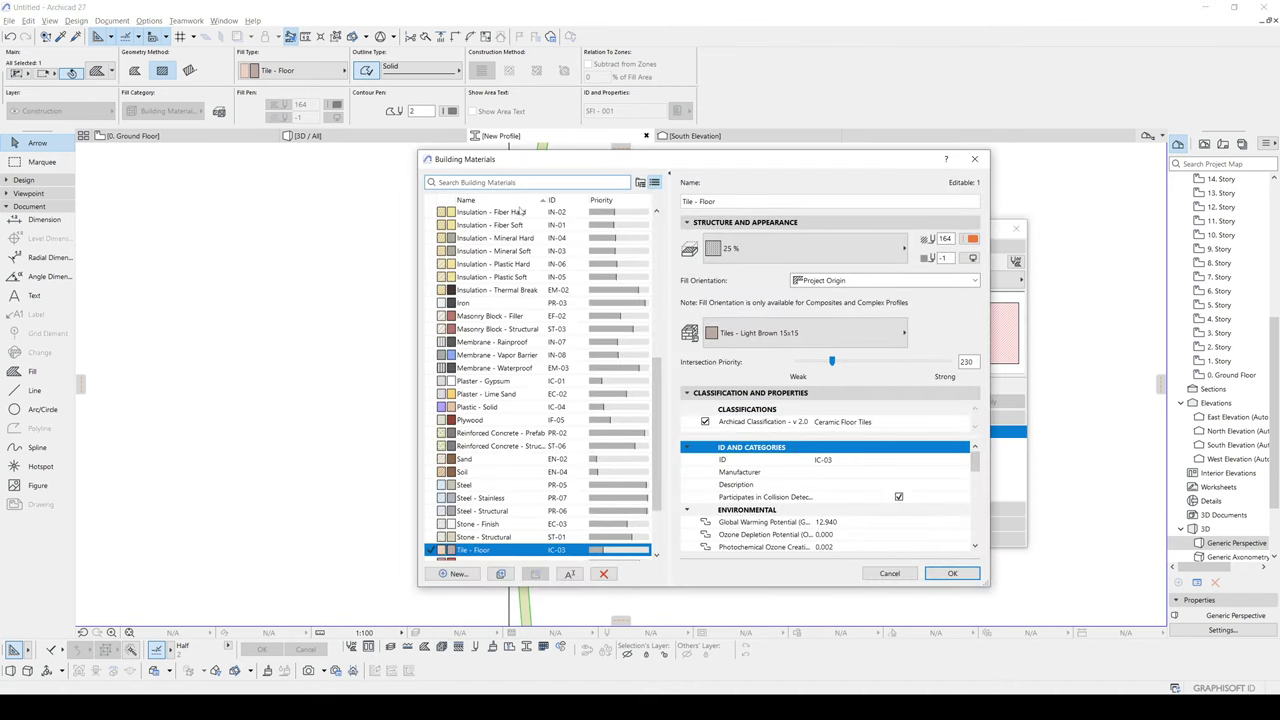
{"action": "left_click", "coordinate": [974, 159]}
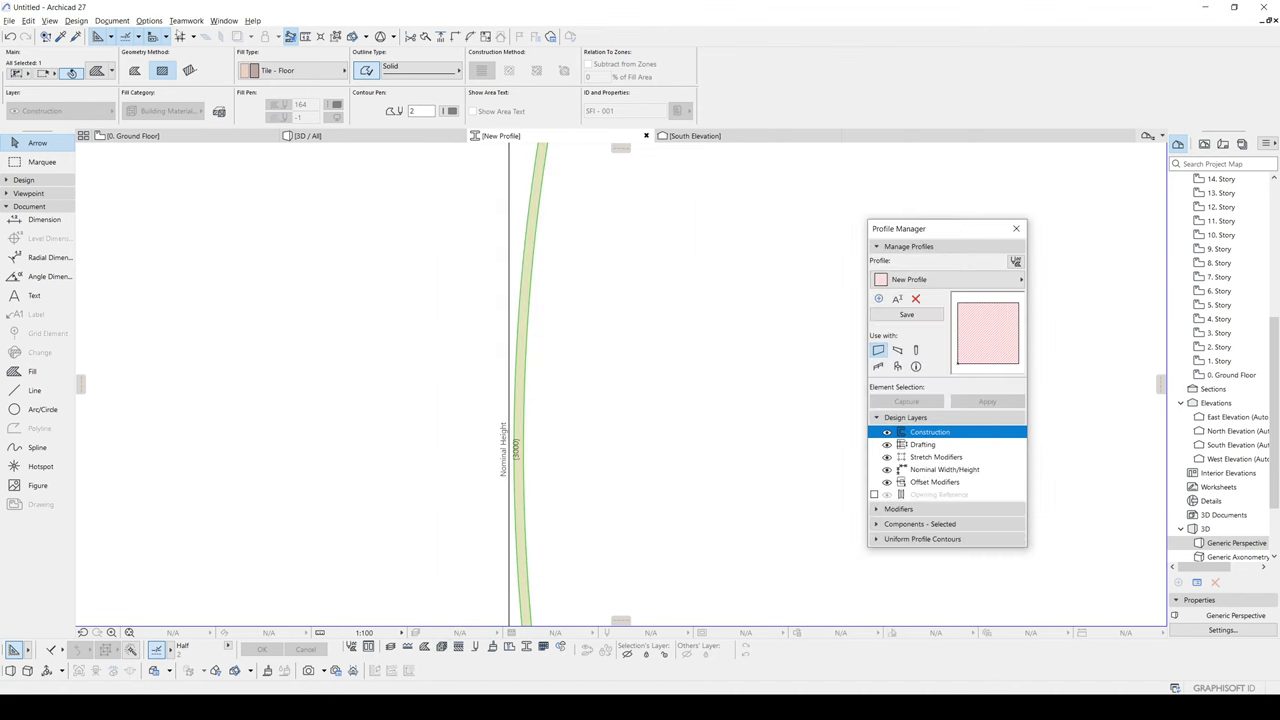
Step: Check the project's Building Materials attributes once more and leave them as they are
{"action": "left_click", "coordinate": [149, 20]}
{"action": "mouse_move", "coordinate": [181, 37]}
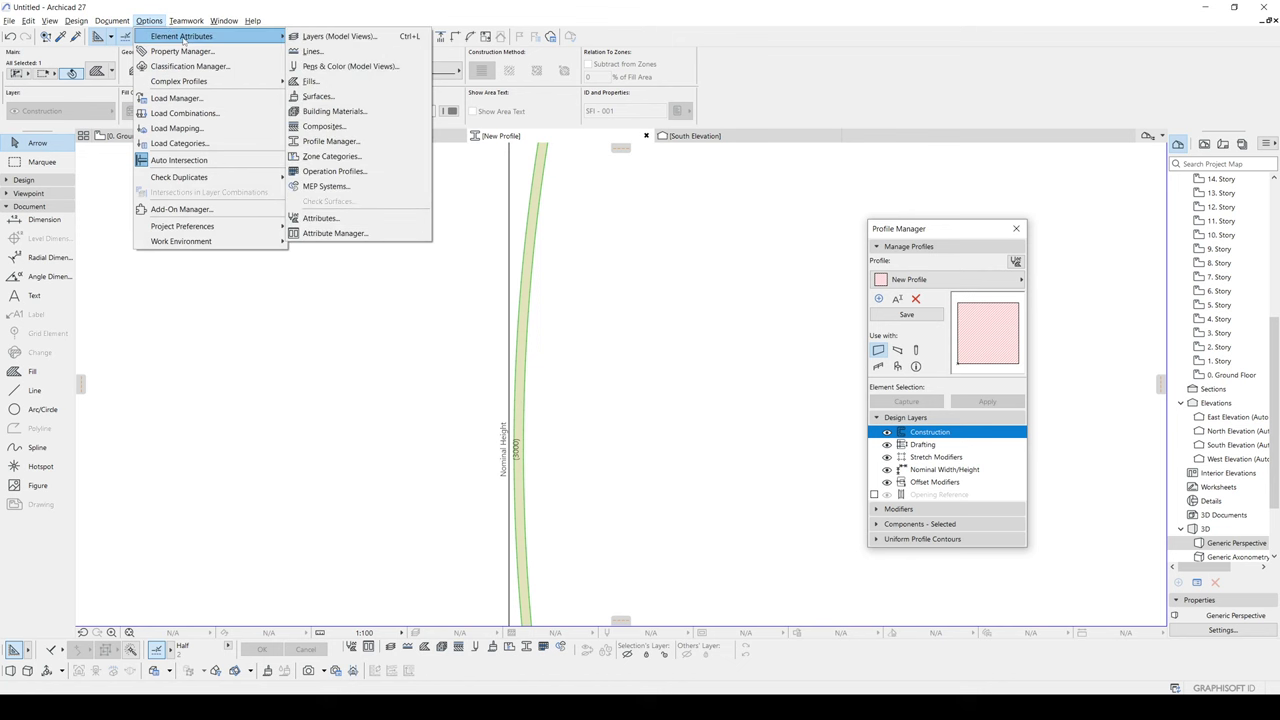
{"action": "left_click", "coordinate": [325, 111]}
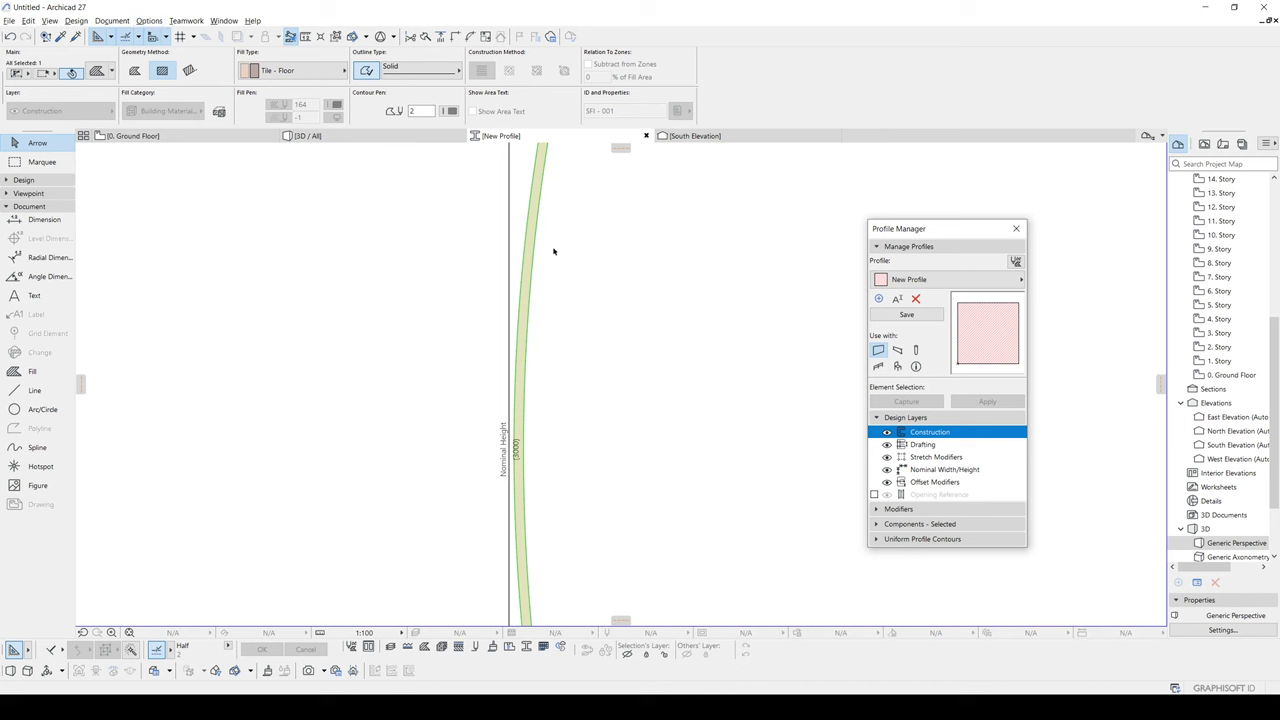
Step: Deselect the curved fill and save the profile under the name "scraper"
{"action": "scroll", "coordinate": [556, 251], "scroll_direction": "down", "scroll_amount": 5}
{"action": "middle_click_drag", "start_coordinate": [556, 251], "coordinate": [612, 329]}
{"action": "left_click", "coordinate": [658, 294]}
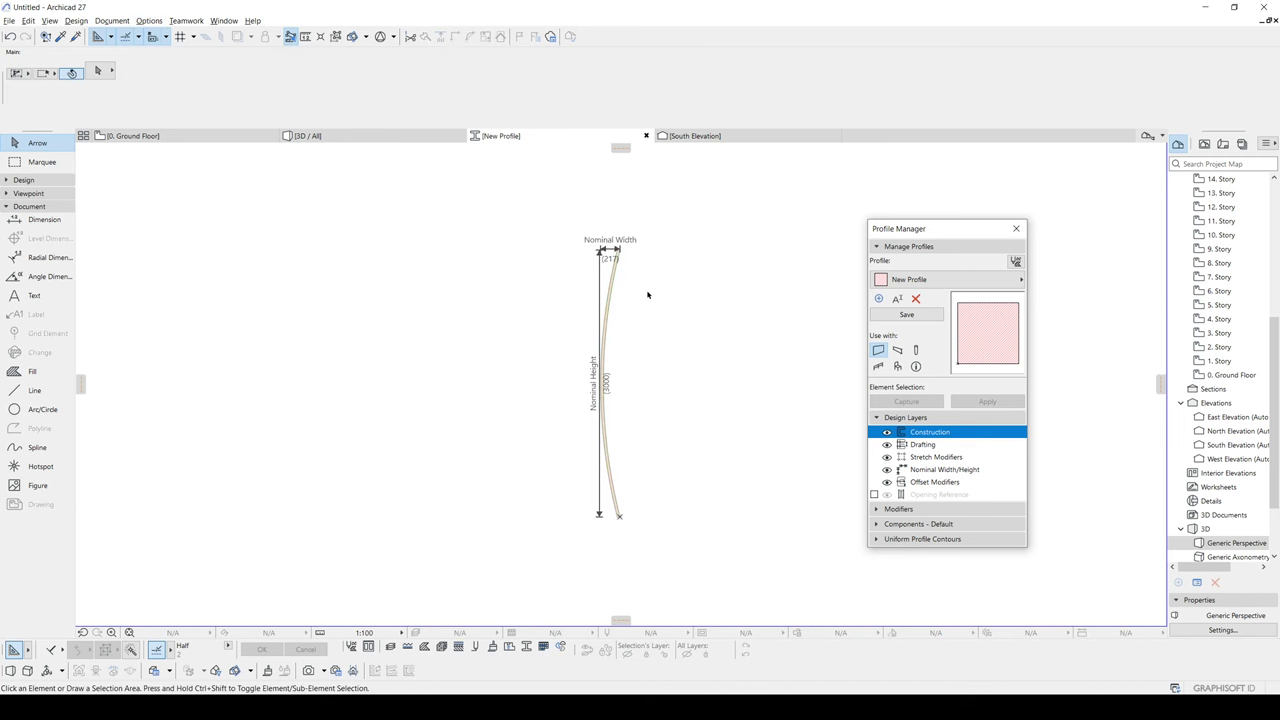
{"action": "left_click", "coordinate": [906, 314]}
{"action": "type", "text": "scraper"}
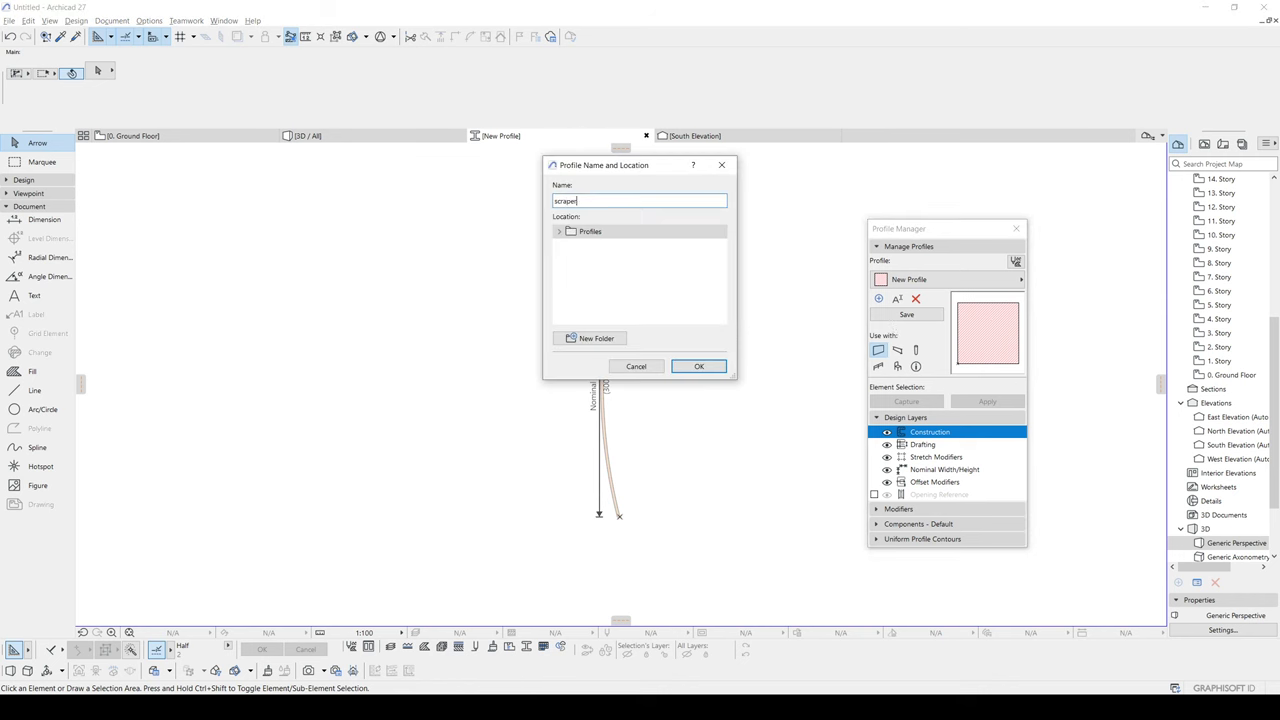
{"action": "left_click", "coordinate": [699, 366]}
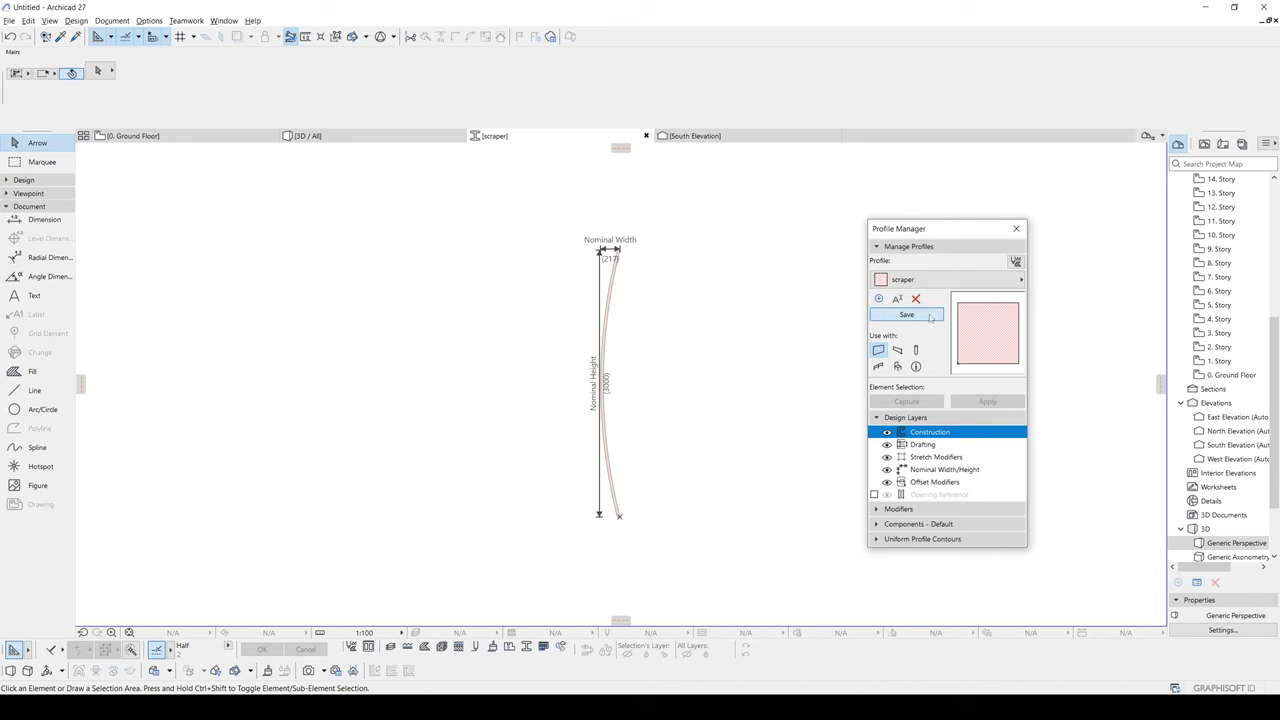
Step: On the Ground Floor plan, set the Wall tool to a complex profile structure using the "scraper" profile
{"action": "left_click", "coordinate": [173, 137]}
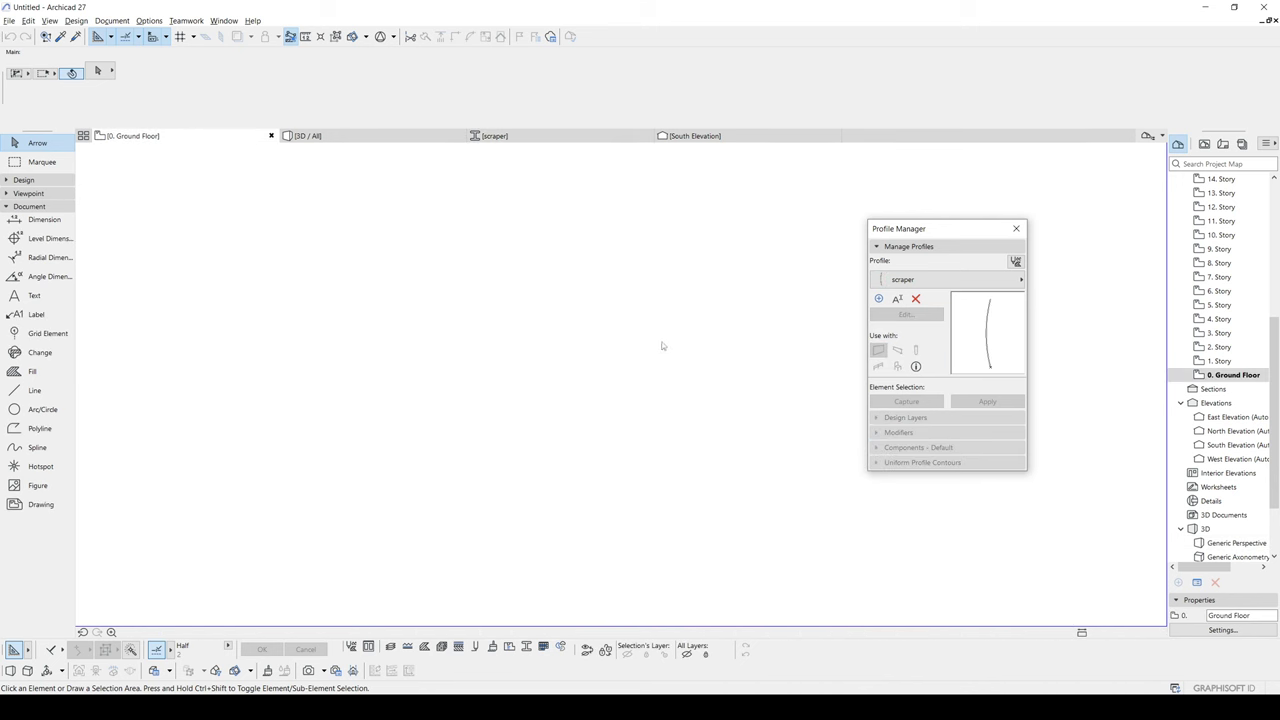
{"action": "scroll", "coordinate": [660, 348], "scroll_direction": "down", "scroll_amount": 3}
{"action": "middle_click_drag", "start_coordinate": [669, 354], "coordinate": [406, 349]}
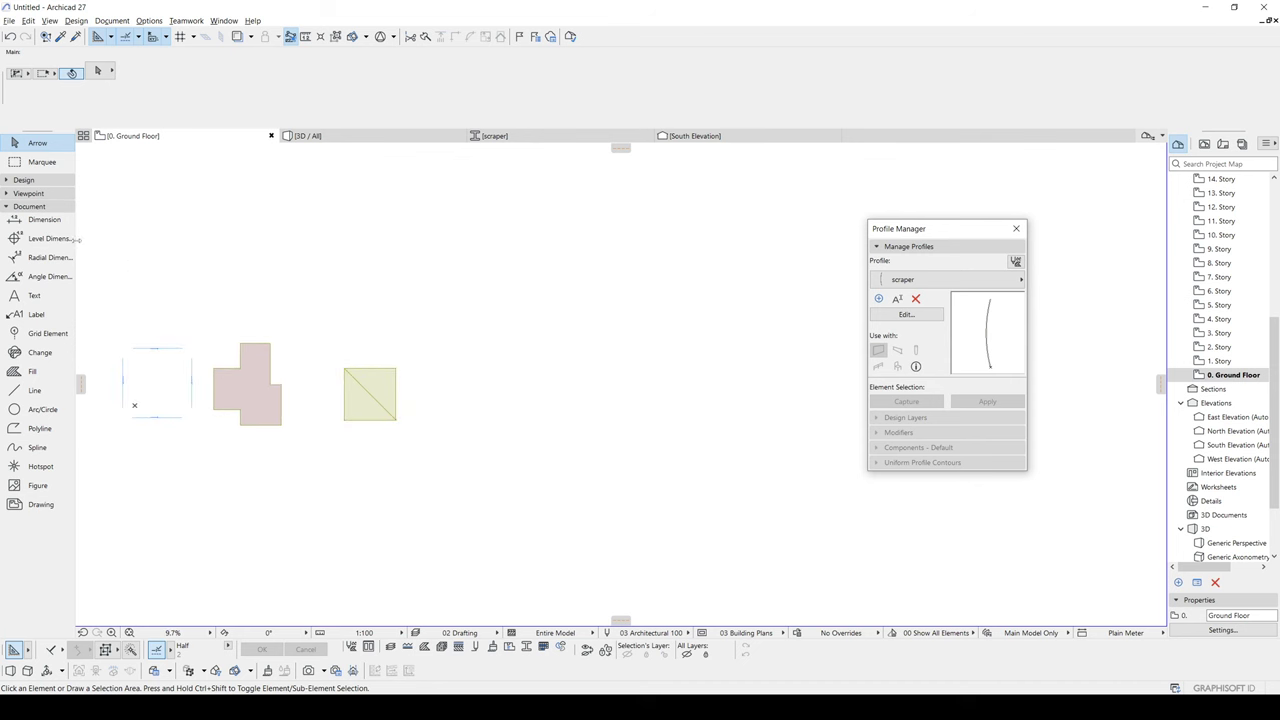
{"action": "left_click", "coordinate": [42, 182]}
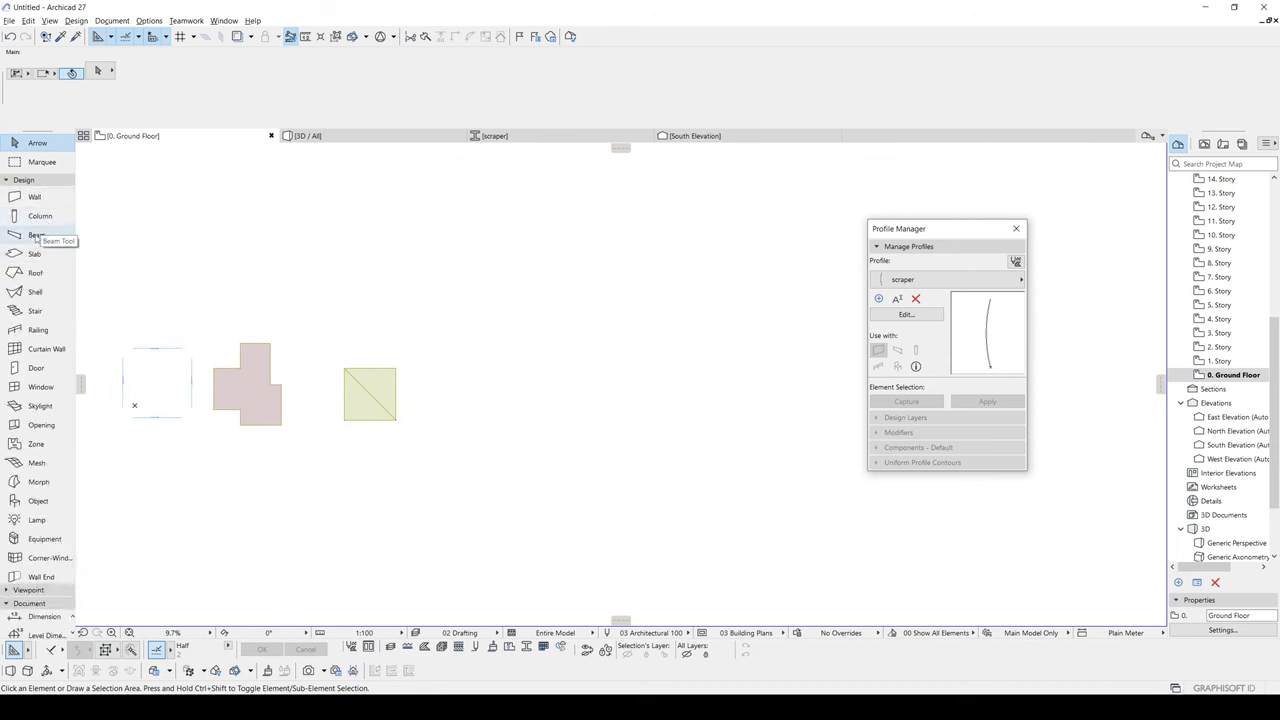
{"action": "left_click", "coordinate": [33, 197]}
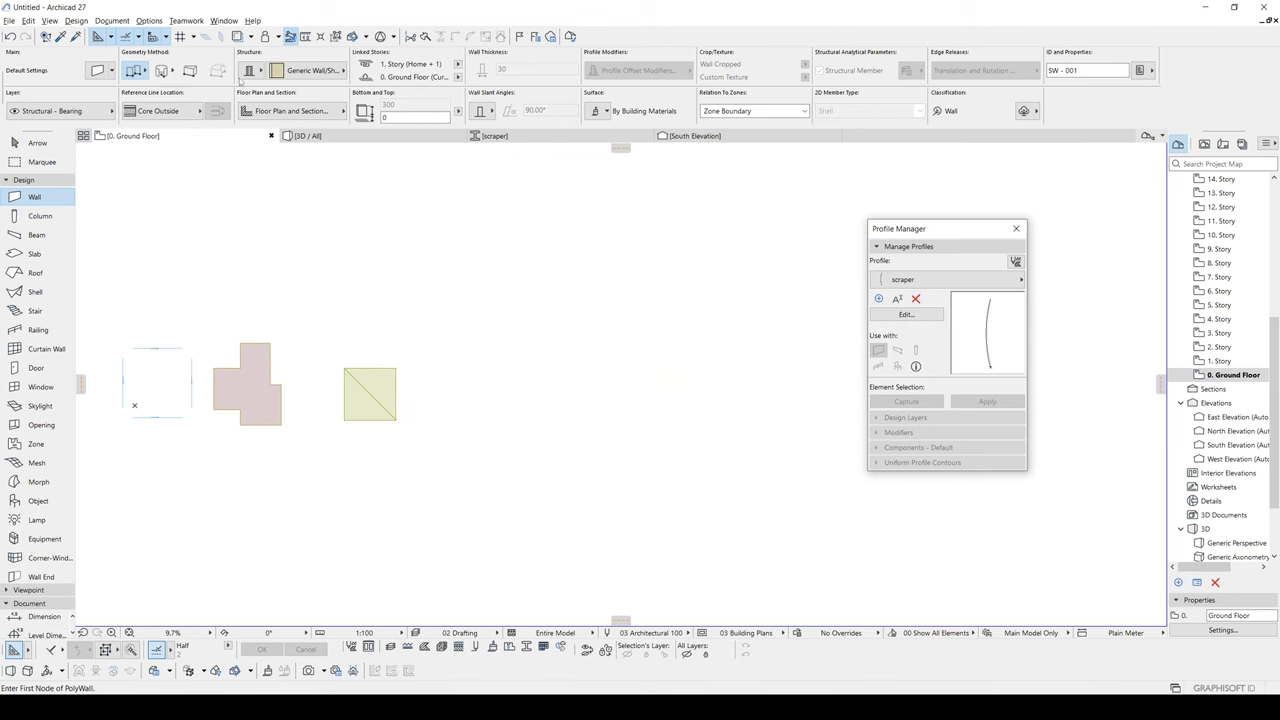
{"action": "left_click", "coordinate": [250, 73]}
{"action": "left_click", "coordinate": [304, 72]}
{"action": "left_click", "coordinate": [252, 74]}
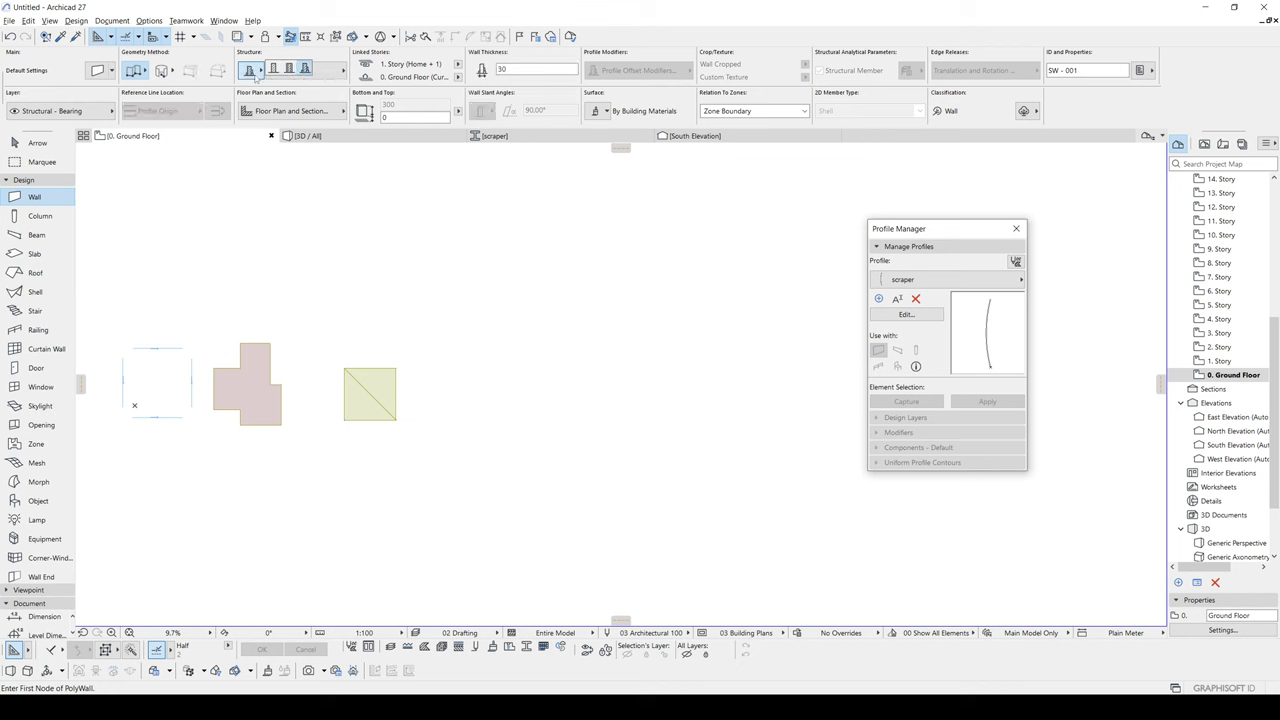
{"action": "left_click", "coordinate": [305, 69]}
{"action": "left_click", "coordinate": [306, 74]}
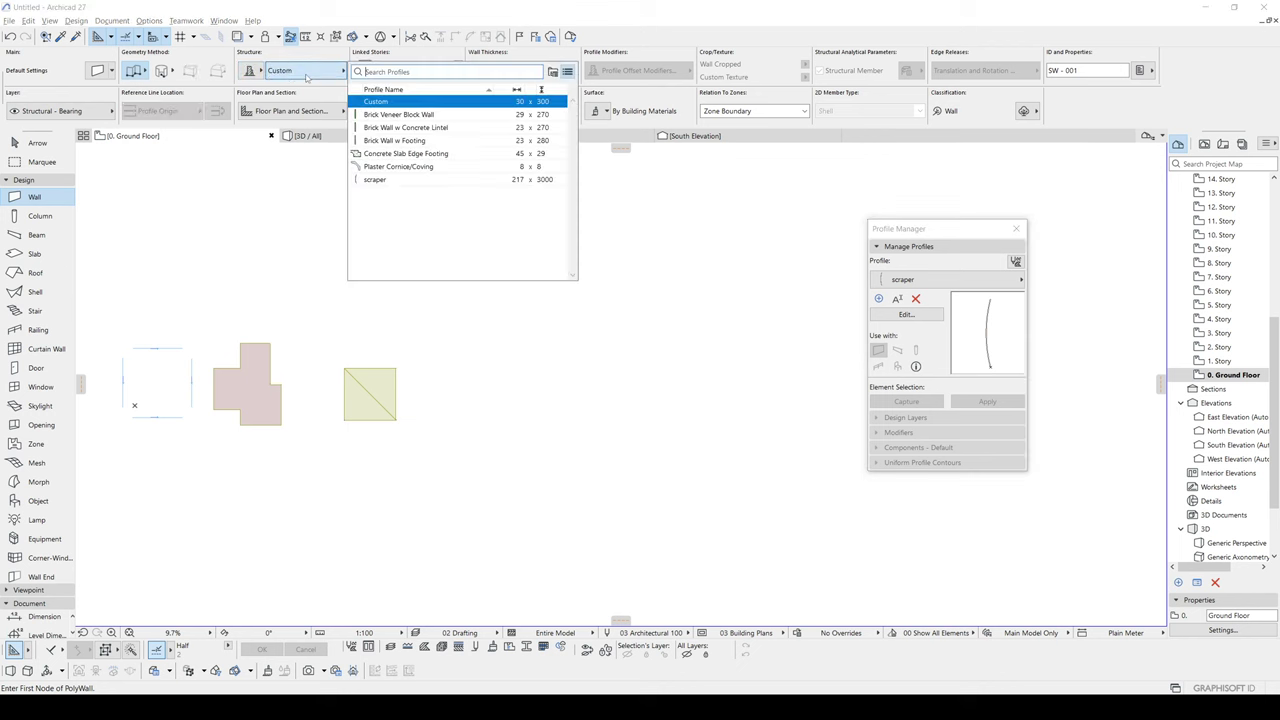
{"action": "left_click", "coordinate": [375, 180]}
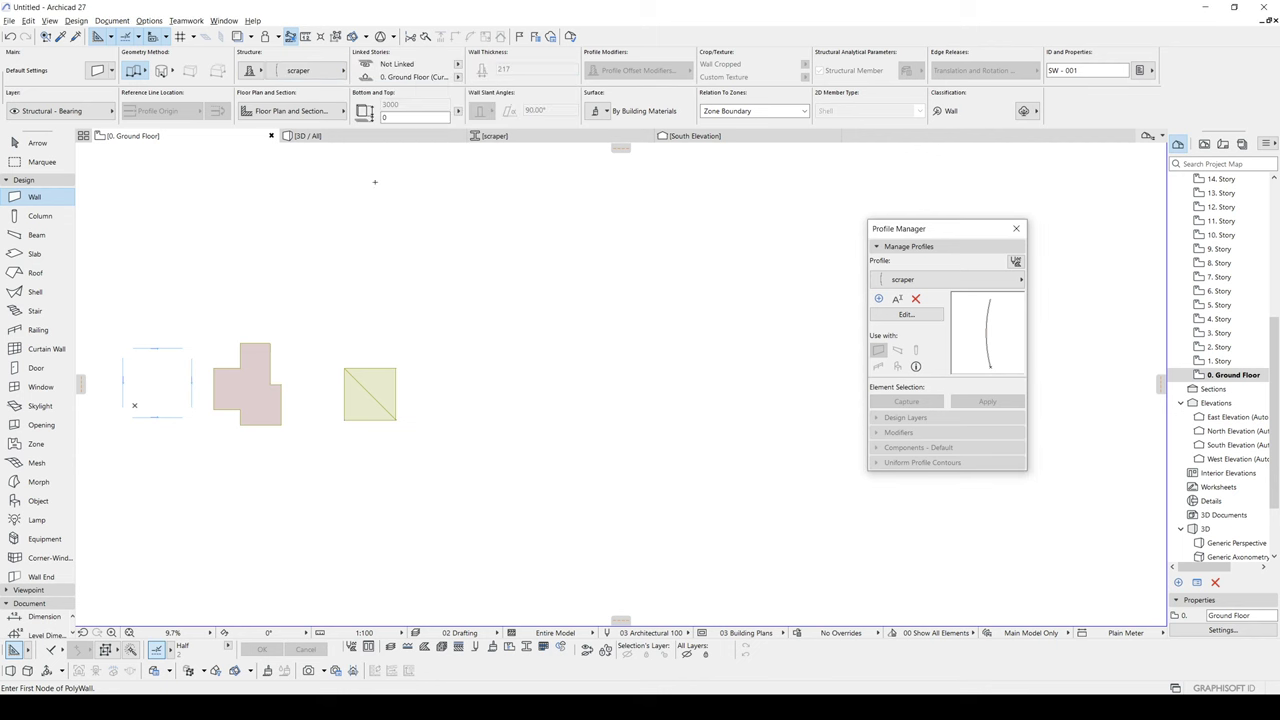
Step: Place a full-circle scraper wall with a radius of about 1700 in the free space beside the square tower's footprint
{"action": "left_click", "coordinate": [164, 76]}
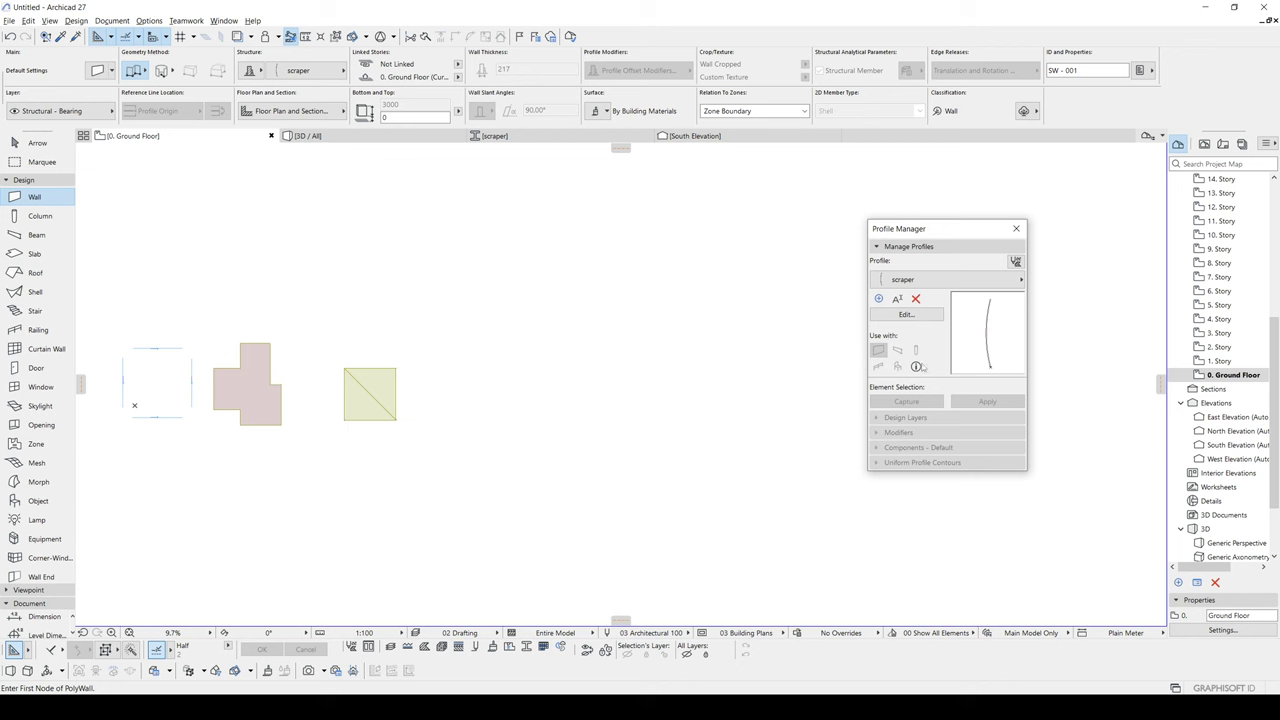
{"action": "scroll", "coordinate": [489, 420], "scroll_direction": "up", "scroll_amount": 3}
{"action": "left_click", "coordinate": [479, 373]}
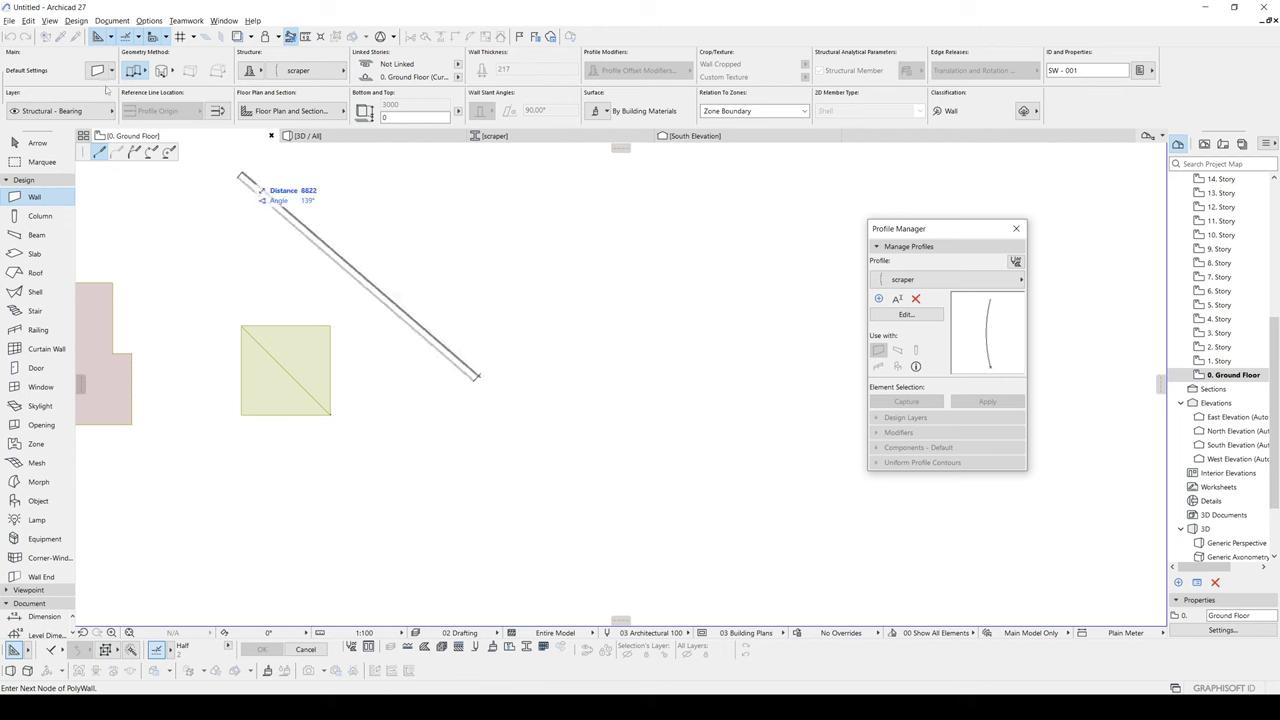
{"action": "left_click", "coordinate": [161, 72]}
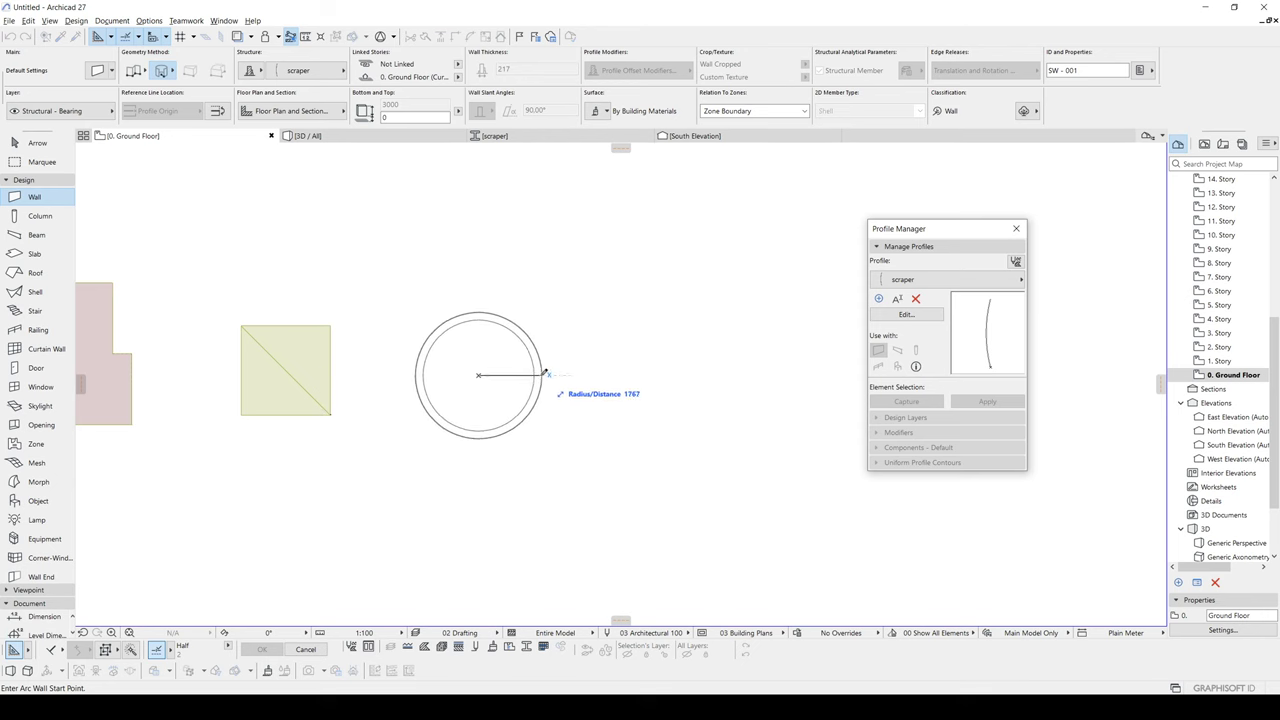
{"action": "left_click", "coordinate": [536, 373]}
{"action": "key", "text": "Escape"}
{"action": "left_click", "coordinate": [537, 375]}
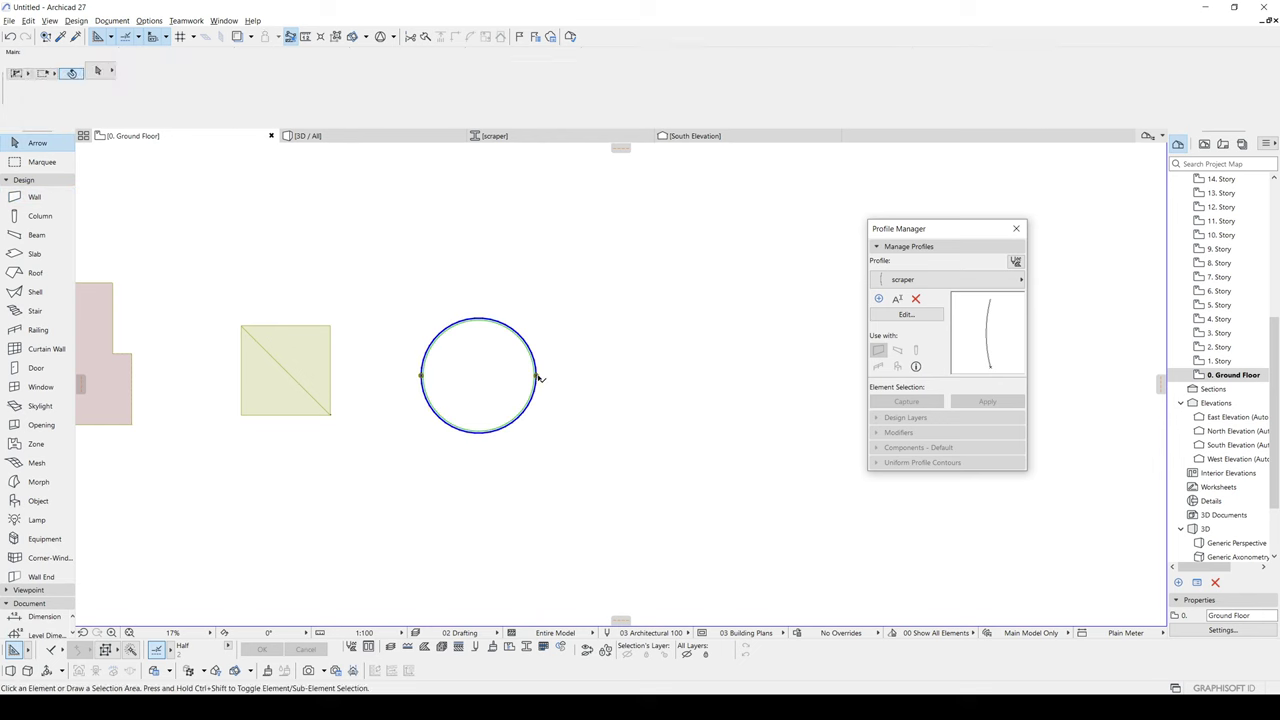
Step: Examine the circular profiled wall in 3D and compare its height with the neighbouring towers
{"action": "scroll", "coordinate": [482, 384], "scroll_direction": "down", "scroll_amount": 2}
{"action": "middle_click_drag", "start_coordinate": [483, 386], "coordinate": [541, 418]}
{"action": "key", "text": "Escape"}
{"action": "key", "text": "F3"}
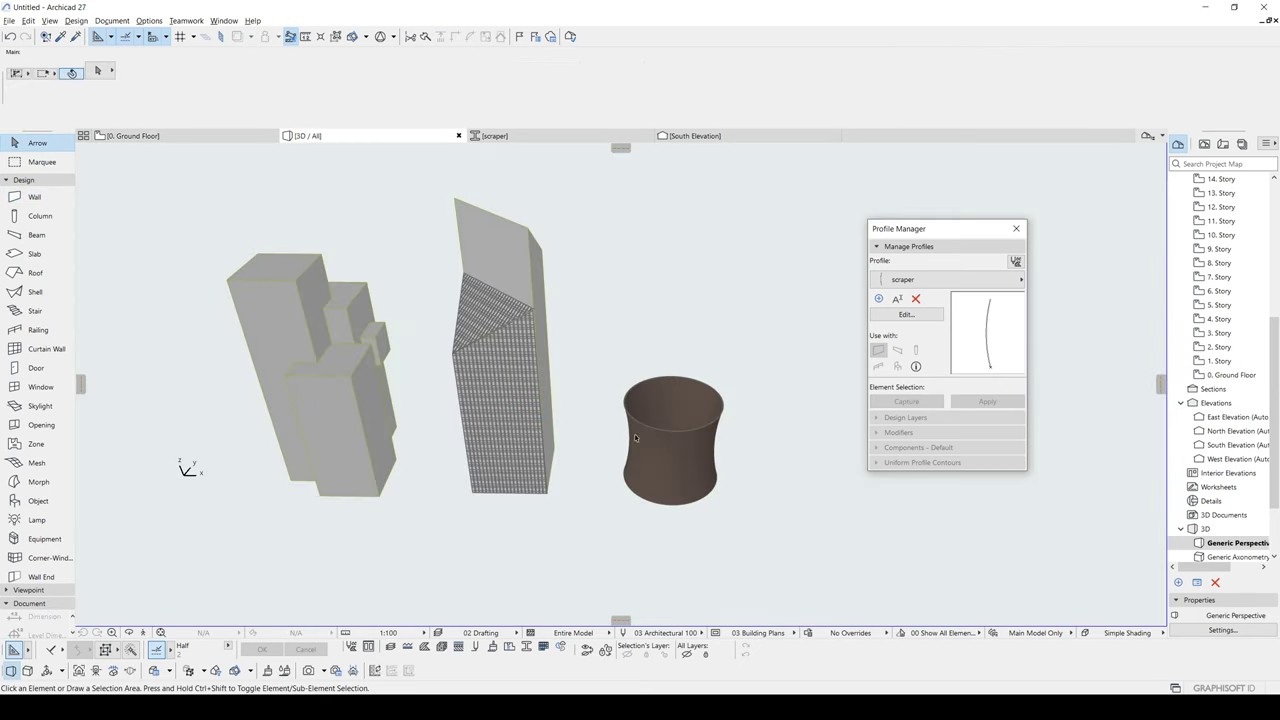
{"action": "middle_click_drag", "start_coordinate": [688, 446], "coordinate": [561, 384], "text": "shift"}
{"action": "left_click", "coordinate": [604, 430]}
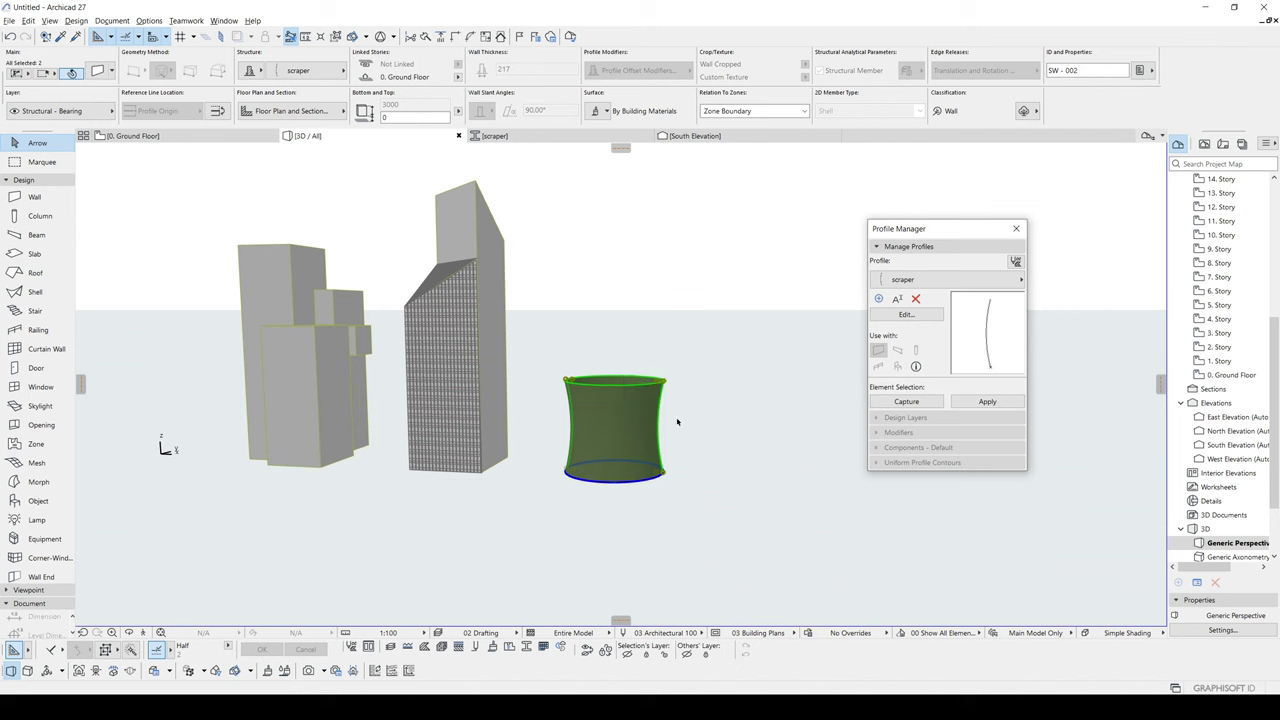
{"action": "left_click", "coordinate": [752, 410]}
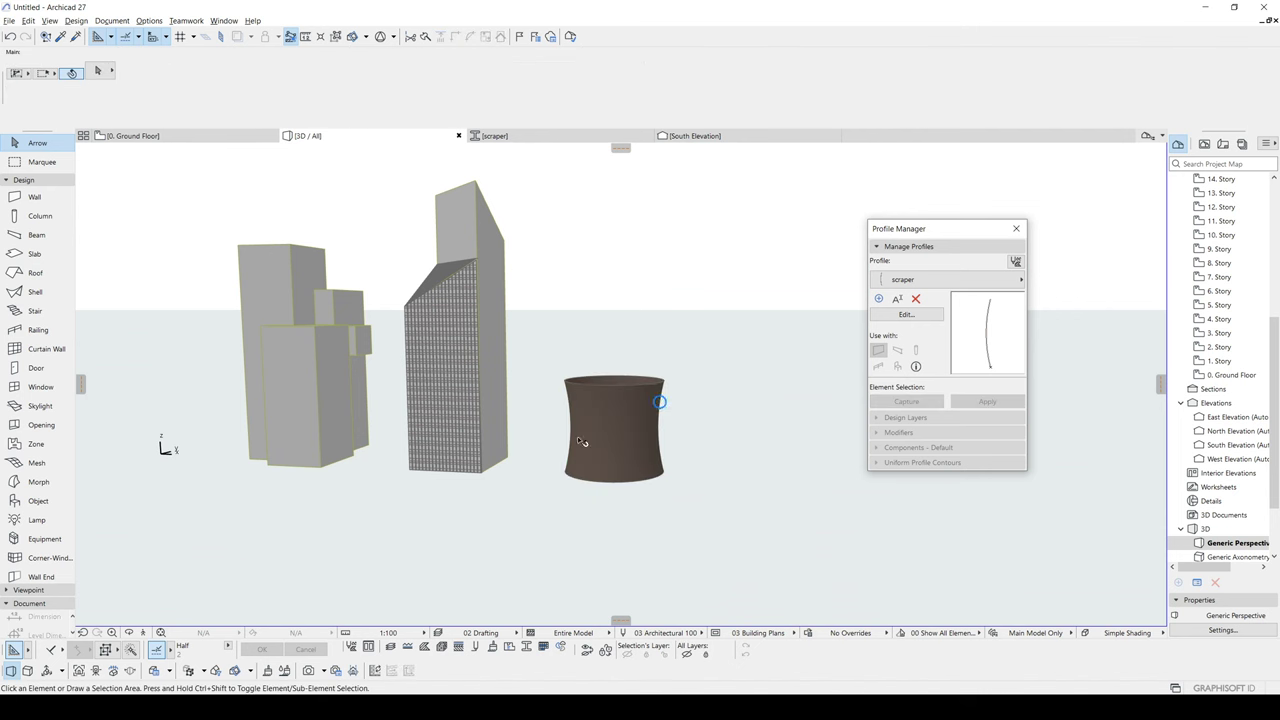
Step: Edit the scraper profile: resize its entire outline and fill graphically from the origin to a height of 9000, and save it
{"action": "left_click", "coordinate": [906, 315]}
{"action": "scroll", "coordinate": [589, 343], "scroll_direction": "down", "scroll_amount": 3}
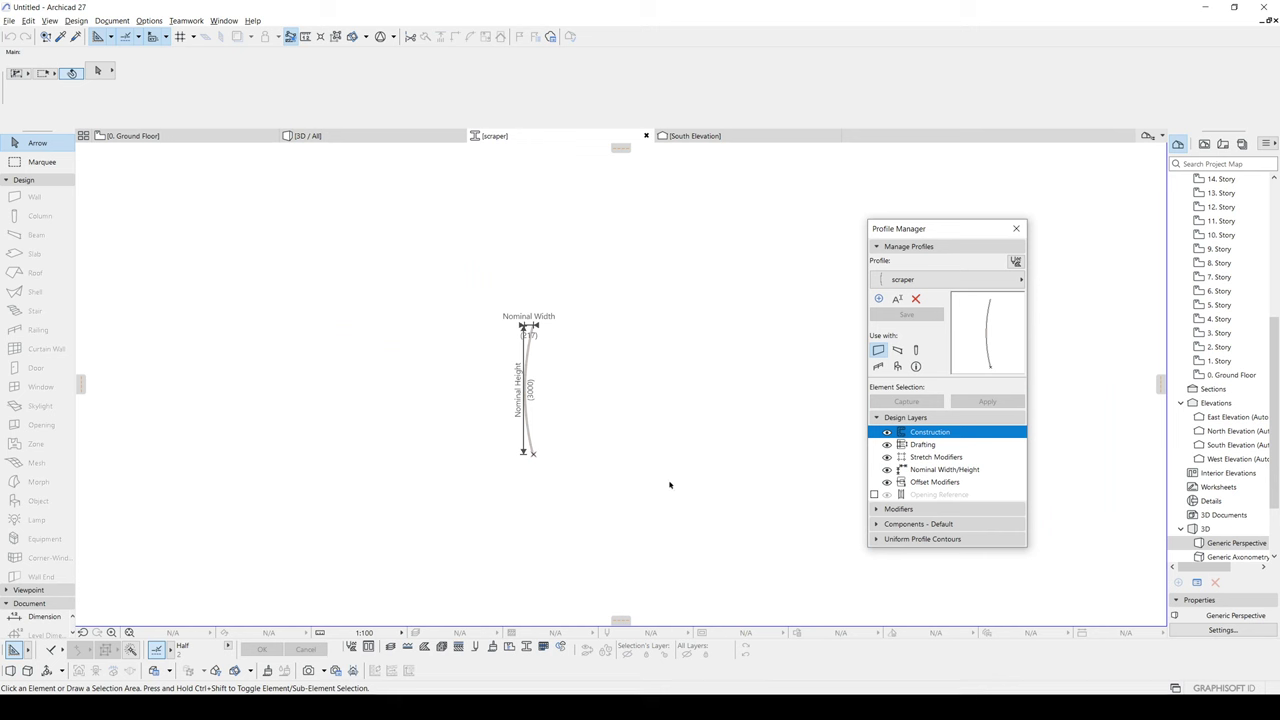
{"action": "left_click_drag", "start_coordinate": [705, 524], "coordinate": [413, 271]}
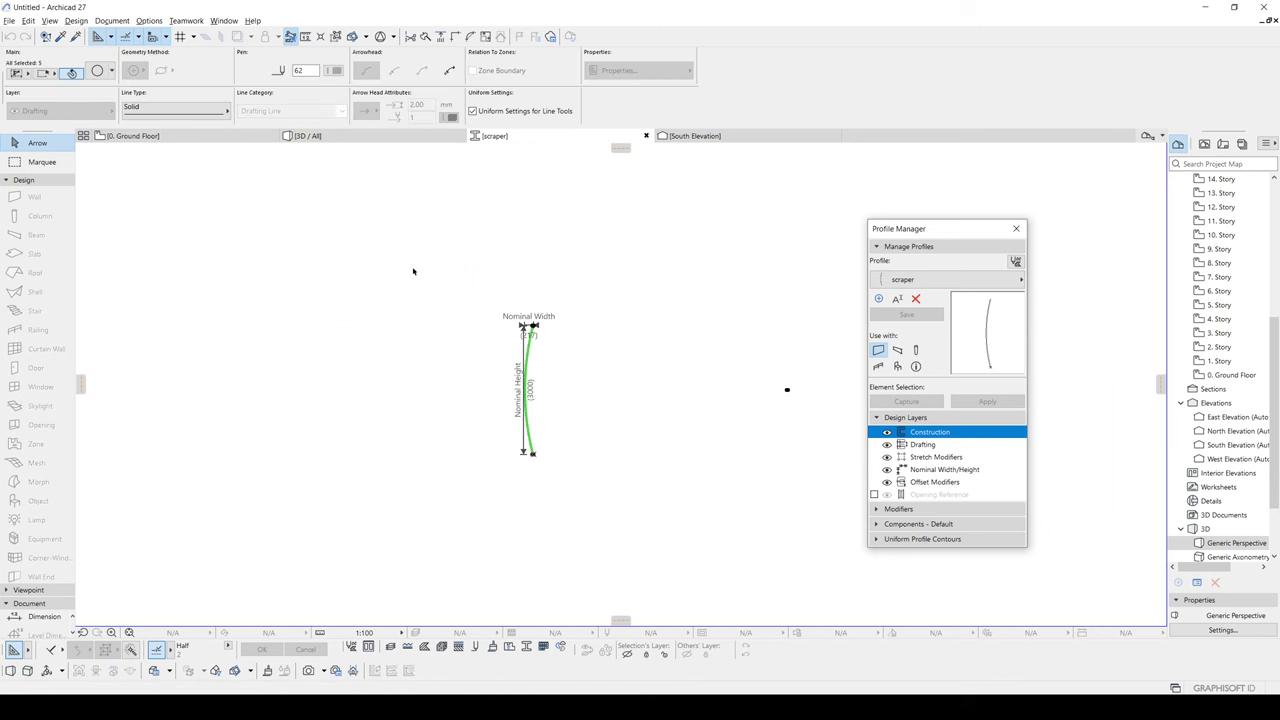
{"action": "key", "text": "ctrl+k"}
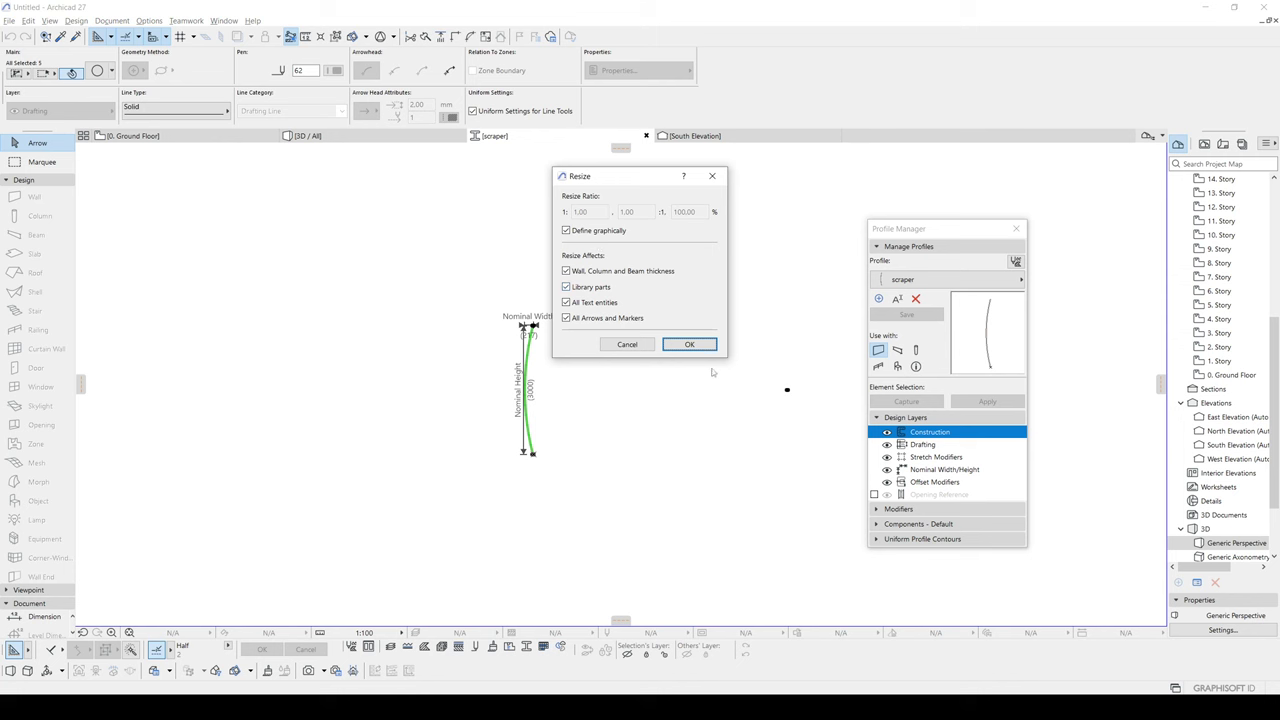
{"action": "left_click", "coordinate": [689, 344]}
{"action": "scroll", "coordinate": [534, 440], "scroll_direction": "up", "scroll_amount": 4}
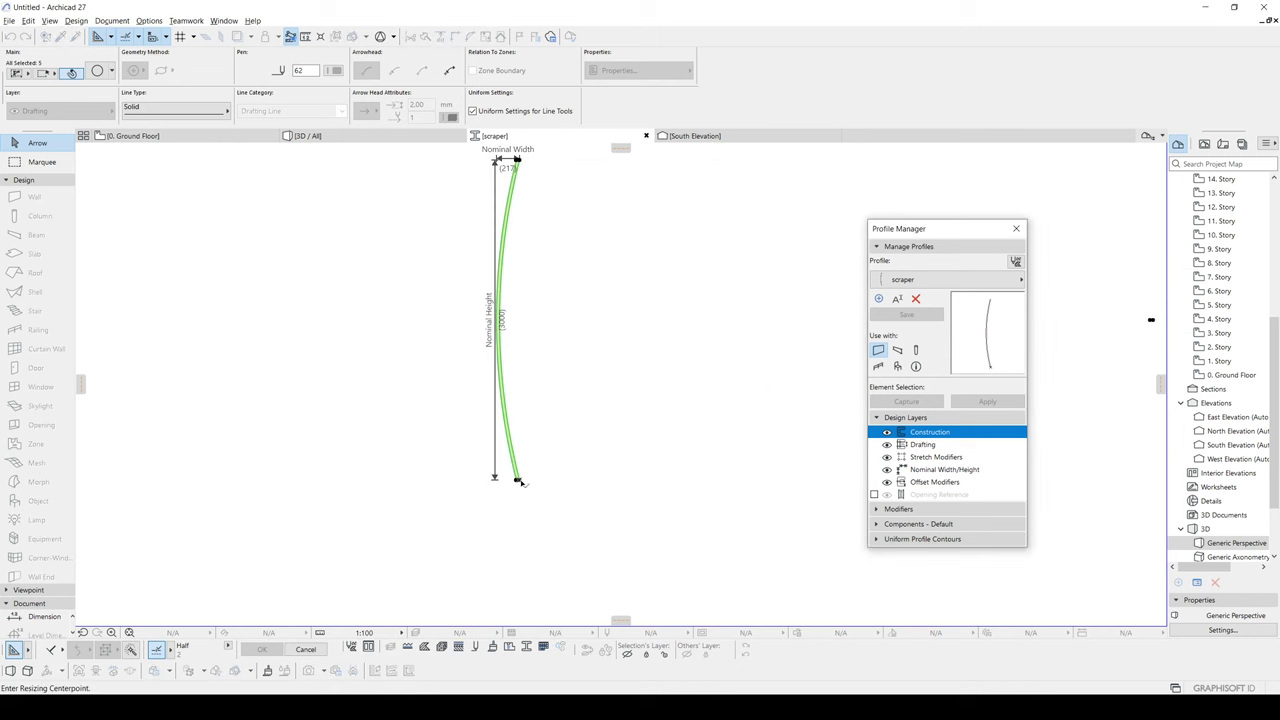
{"action": "left_click", "coordinate": [518, 481]}
{"action": "left_click", "coordinate": [505, 263]}
{"action": "type", "text": "9000"}
{"action": "key", "text": "Return"}
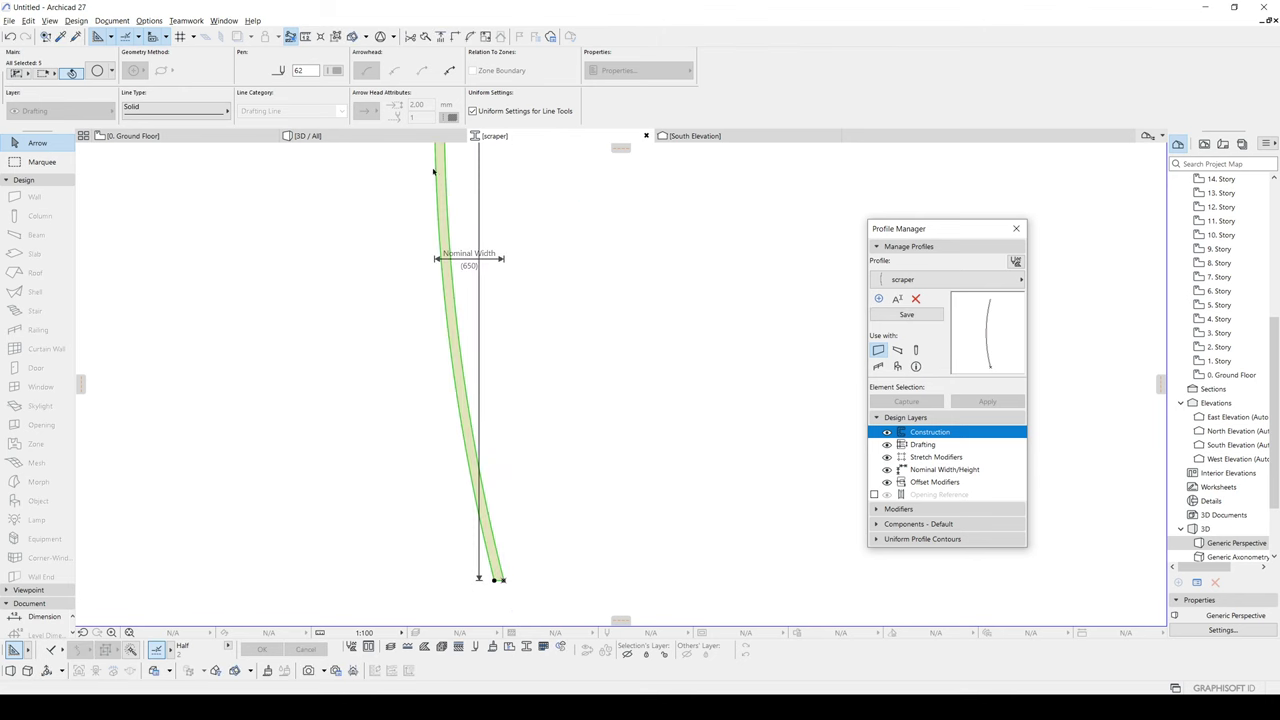
{"action": "scroll", "coordinate": [476, 389], "scroll_direction": "down", "scroll_amount": 3}
{"action": "key", "text": "Escape"}
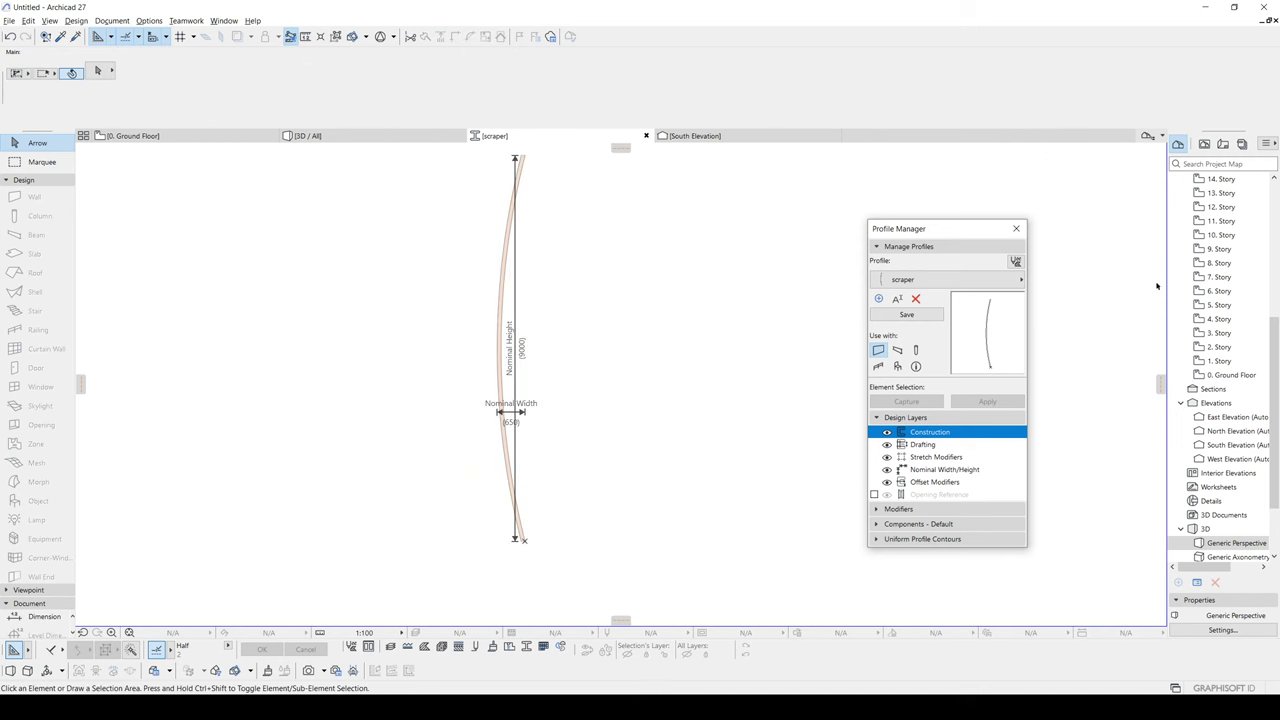
{"action": "left_click", "coordinate": [900, 315]}
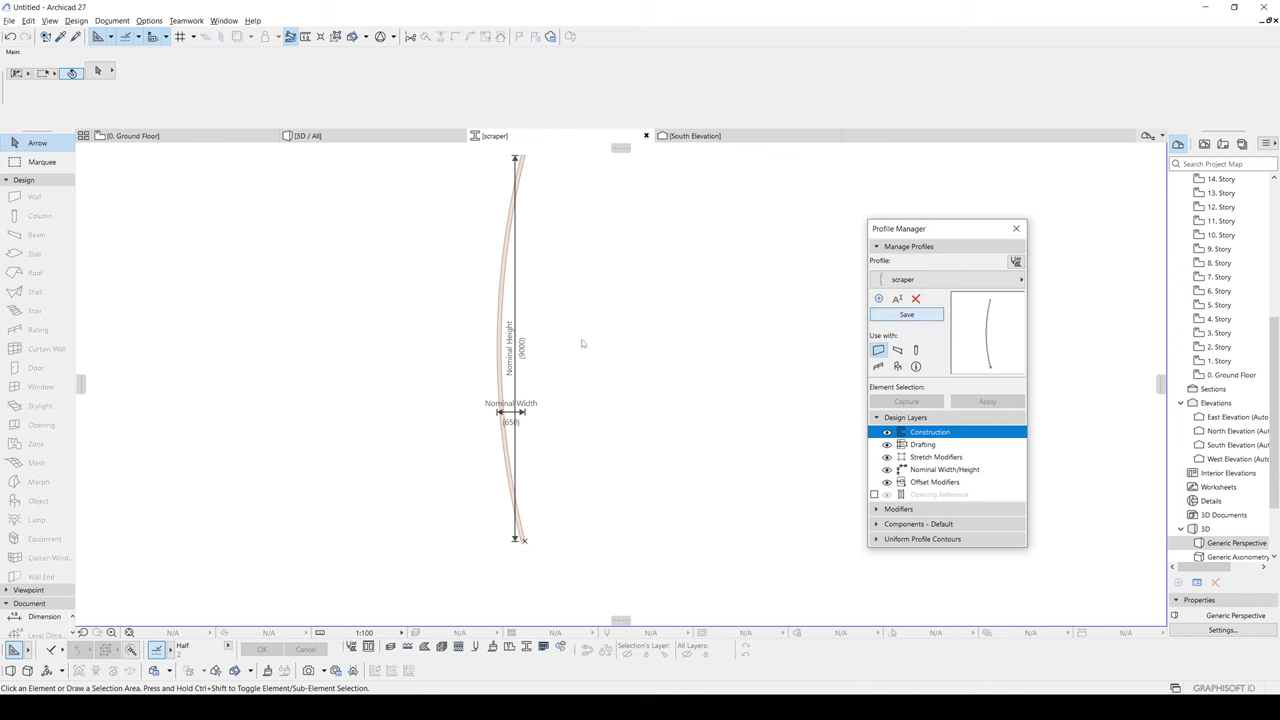
Step: Inspect the resized circular wall in 3D from above, alongside the other towers
{"action": "left_click", "coordinate": [371, 138]}
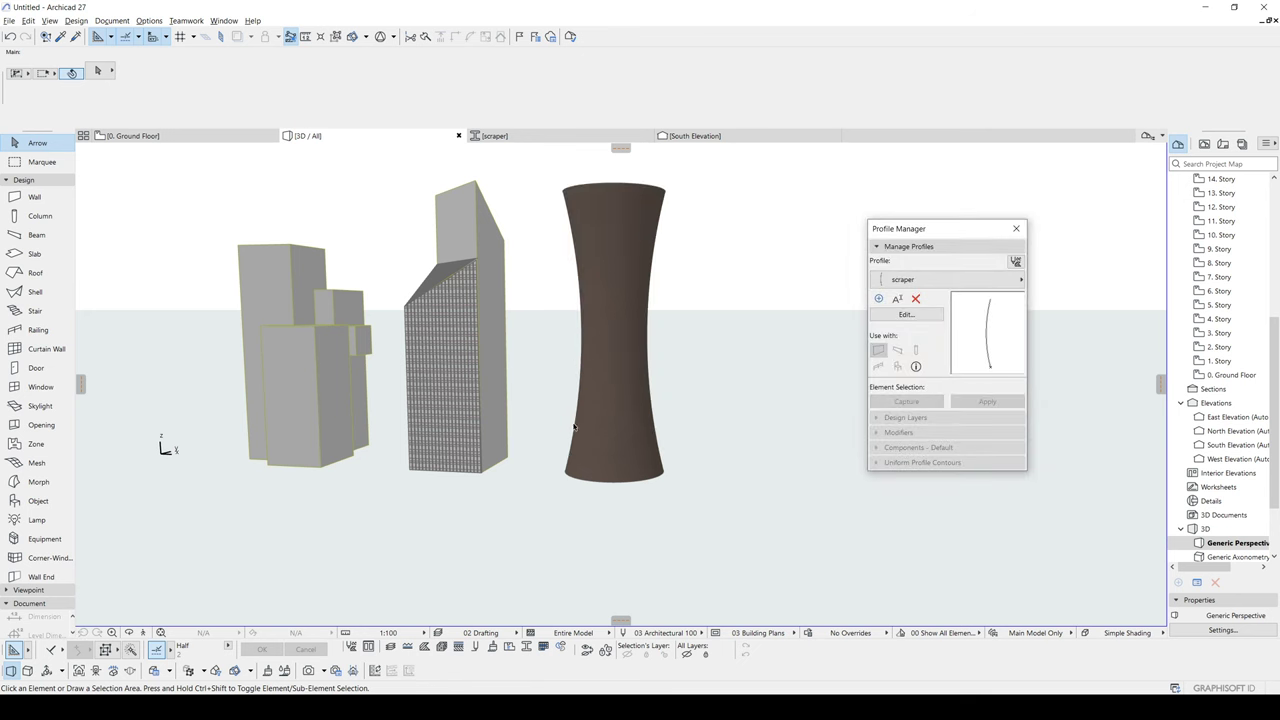
{"action": "scroll", "coordinate": [585, 414], "scroll_direction": "down", "scroll_amount": 4}
{"action": "middle_click_drag", "start_coordinate": [568, 366], "coordinate": [588, 429], "text": "shift"}
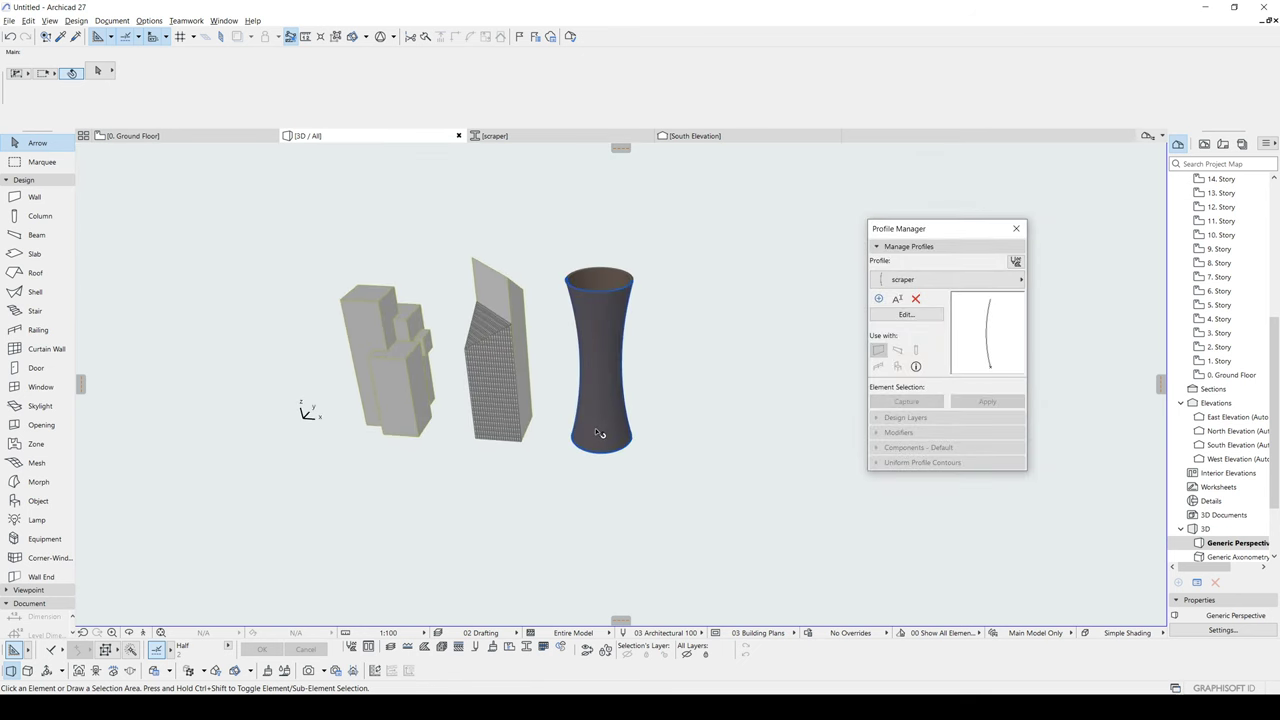
{"action": "scroll", "coordinate": [597, 363], "scroll_direction": "up", "scroll_amount": 3}
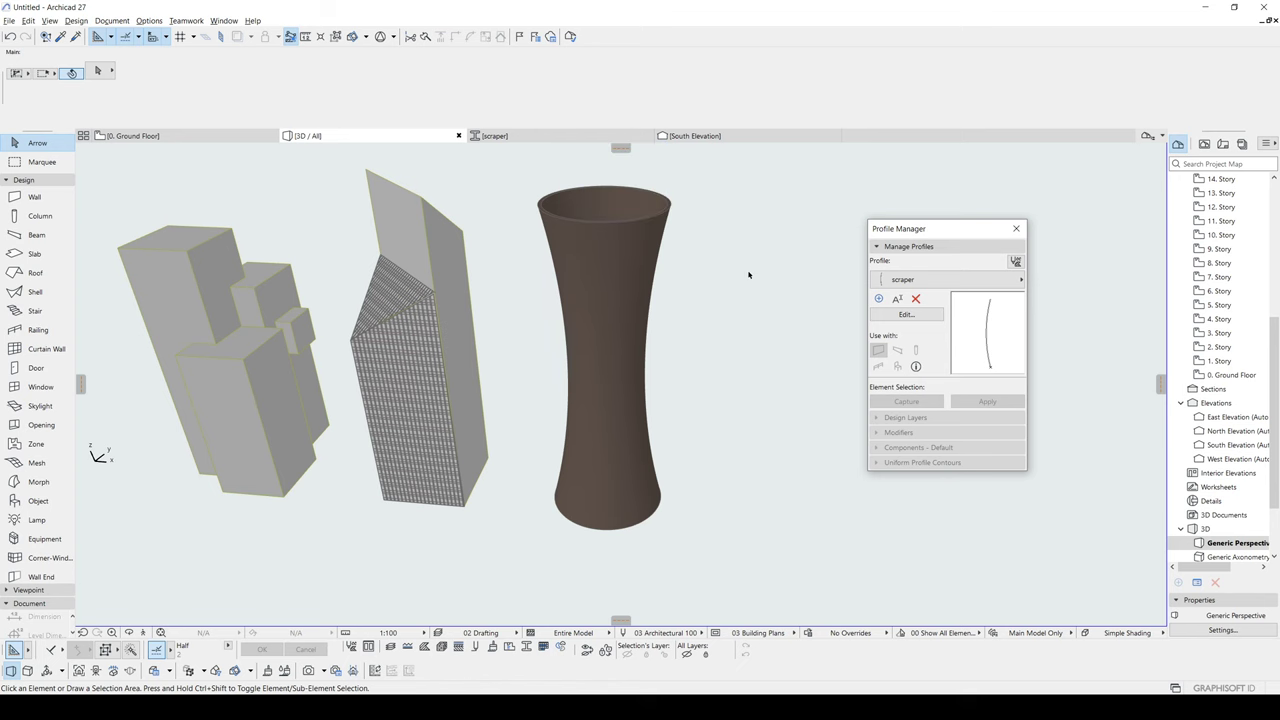
Step: Reopen the scraper profile for editing and offset the fill's bulging curved edge inward by about 66
{"action": "left_click", "coordinate": [928, 317]}
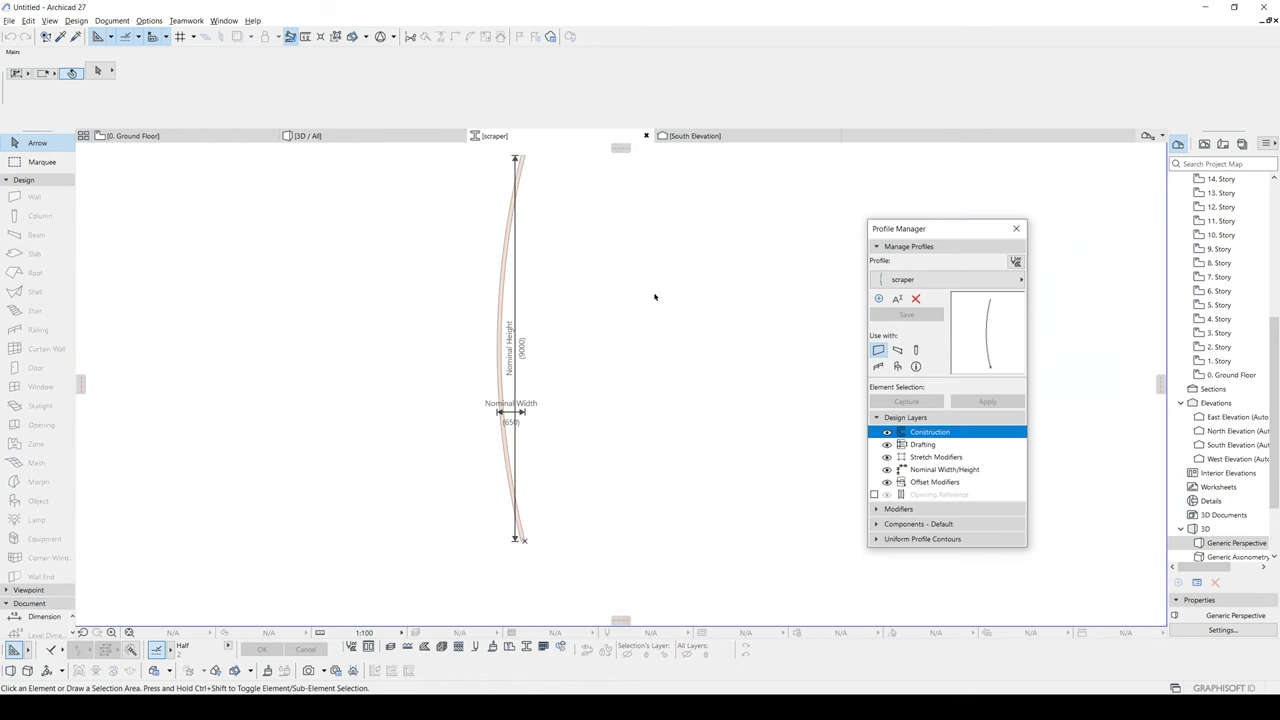
{"action": "scroll", "coordinate": [492, 300], "scroll_direction": "up", "scroll_amount": 5}
{"action": "left_click", "coordinate": [492, 291]}
{"action": "left_click", "coordinate": [483, 281]}
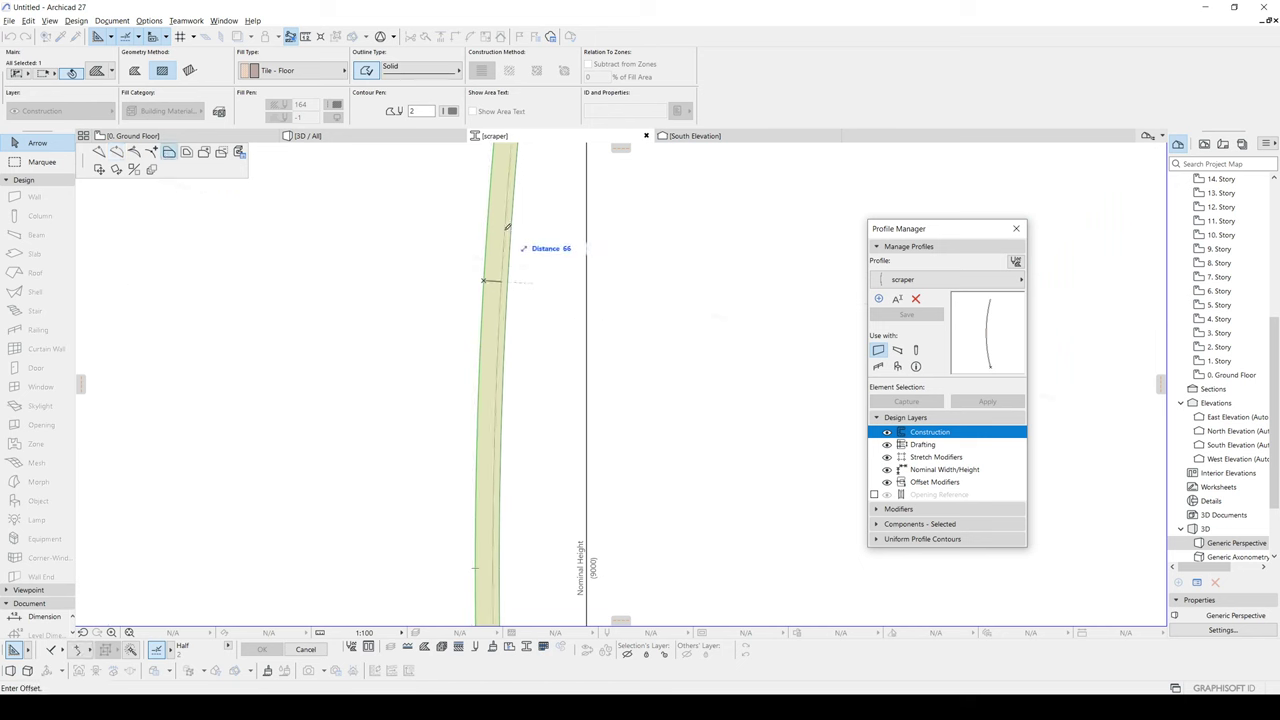
{"action": "left_click", "coordinate": [512, 248]}
Step: Set the narrowed curved fill's building material to Glass and deselect it
{"action": "left_click", "coordinate": [271, 70]}
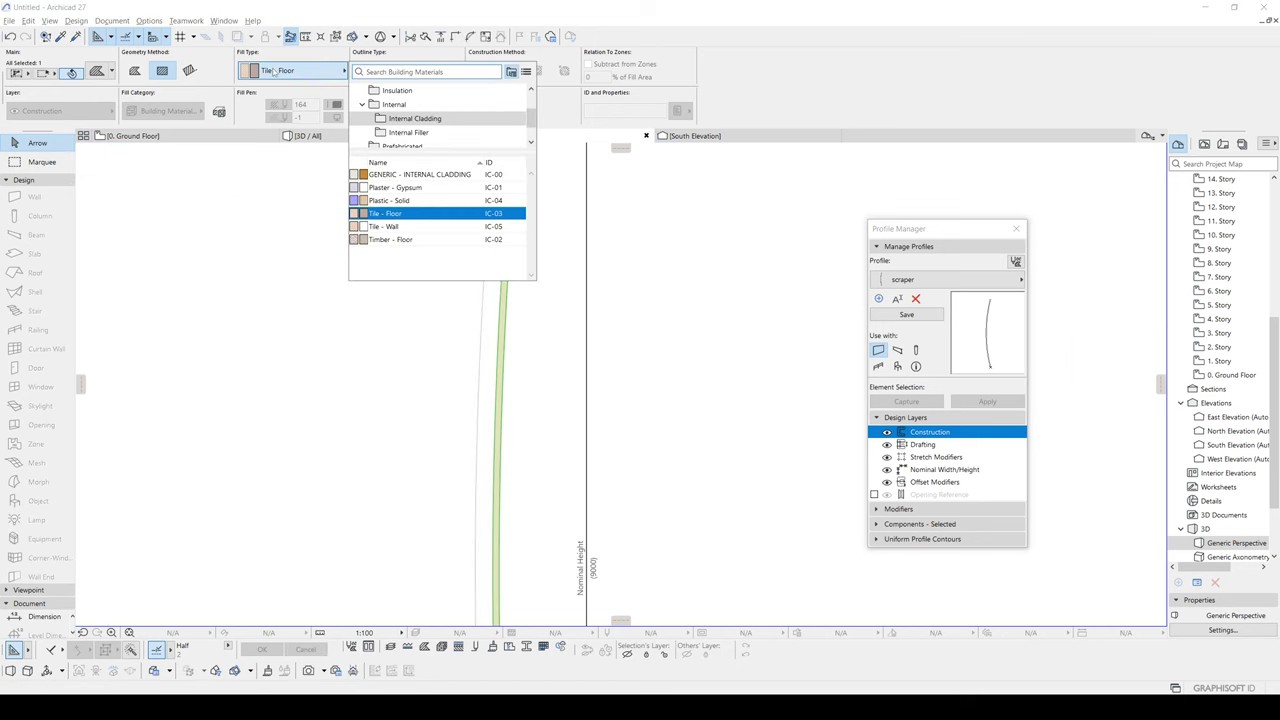
{"action": "type", "text": "gla"}
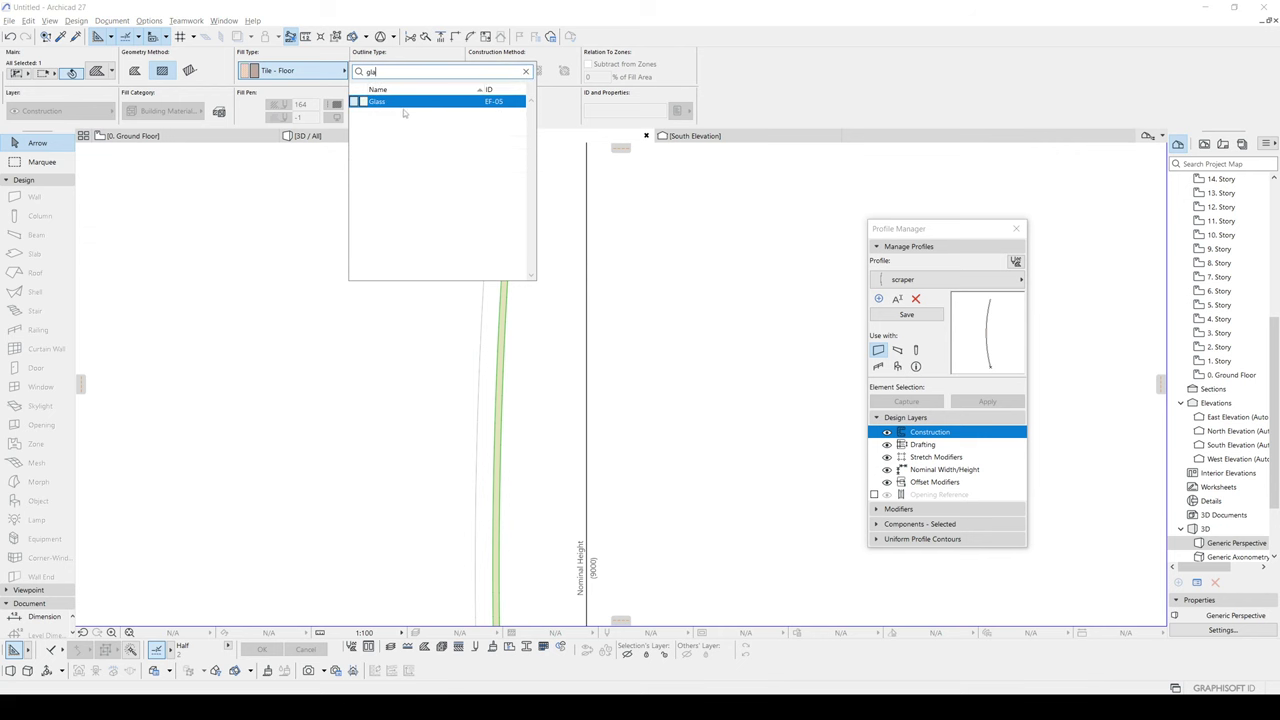
{"action": "left_click", "coordinate": [403, 102]}
{"action": "left_click", "coordinate": [357, 240]}
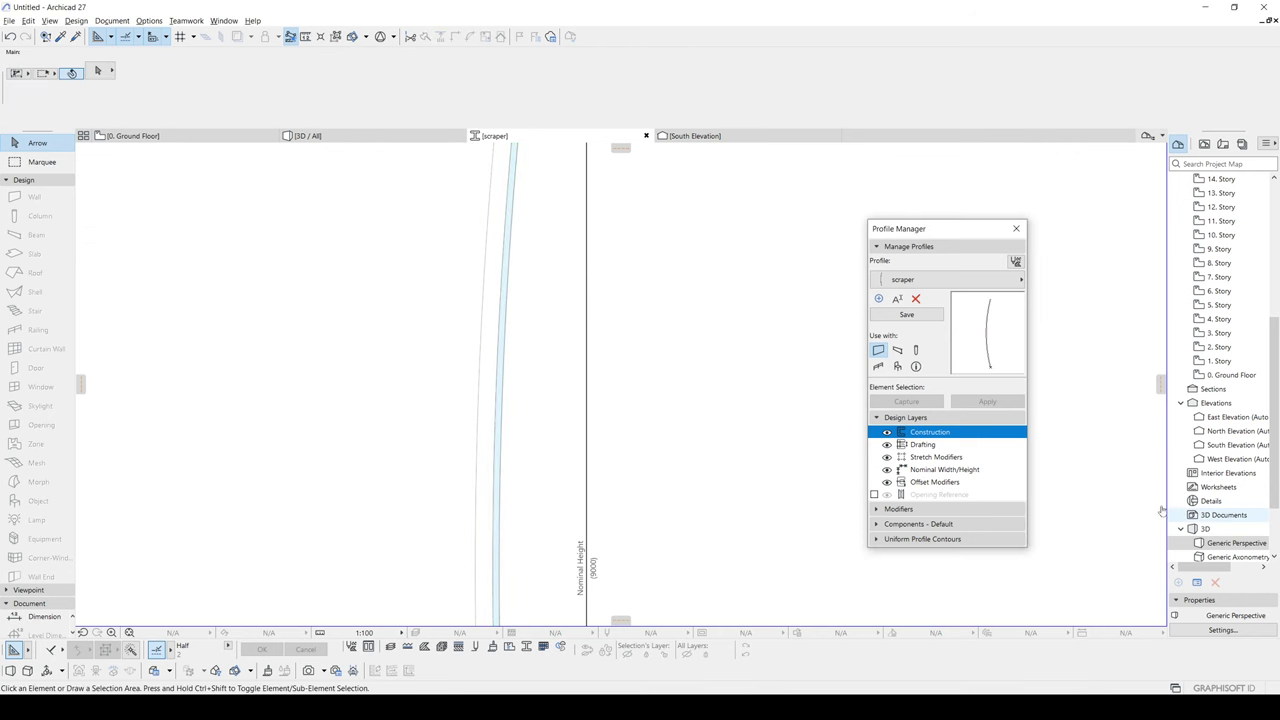
{"action": "scroll", "coordinate": [529, 371], "scroll_direction": "down", "scroll_amount": 5}
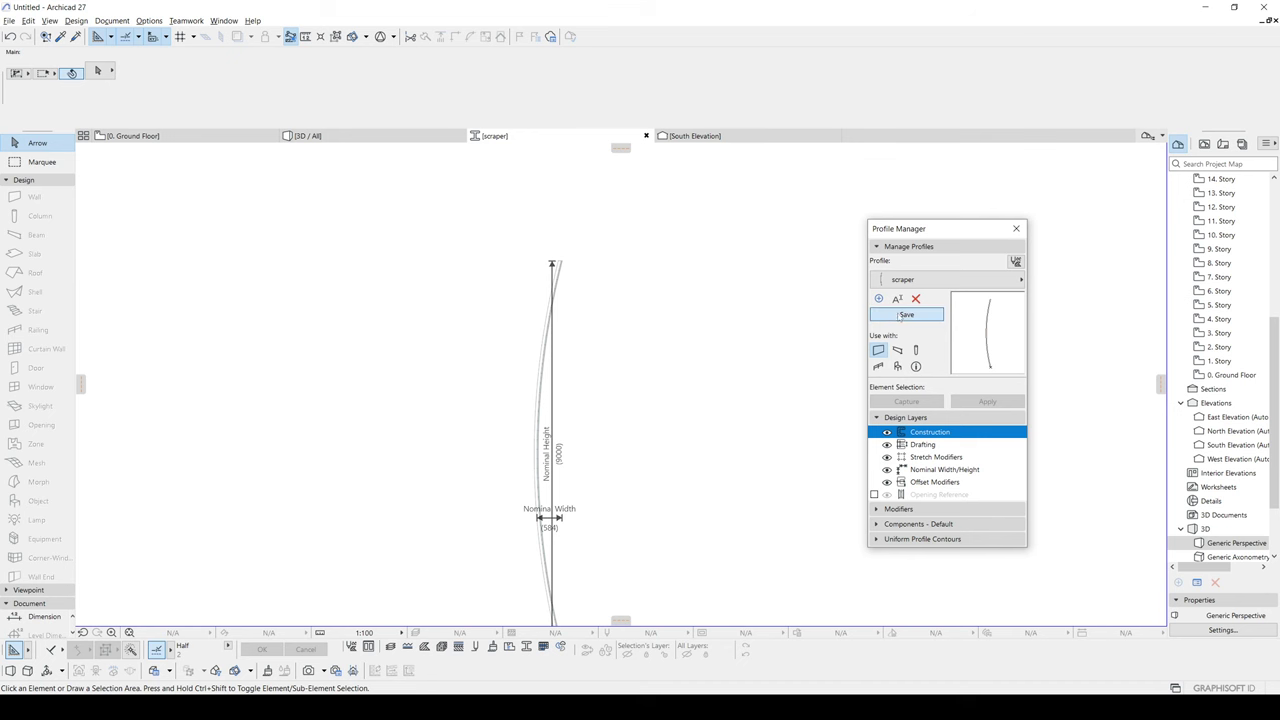
Step: Save the edited scraper profile and view the updated glass tower in 3D
{"action": "left_click", "coordinate": [906, 315]}
{"action": "left_click", "coordinate": [350, 136]}
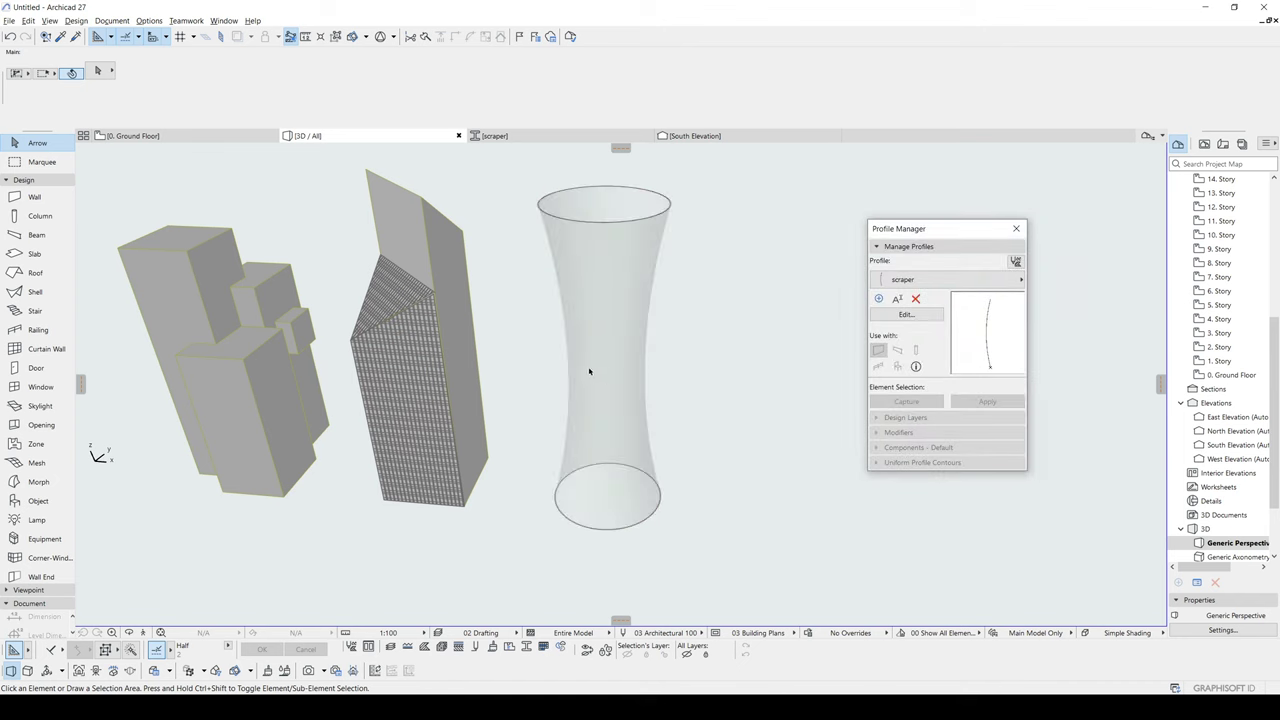
Step: Create a slab filling the circular wall's interior on each level from the Ground Floor up to 6. Story
{"action": "double_click", "coordinate": [1225, 378]}
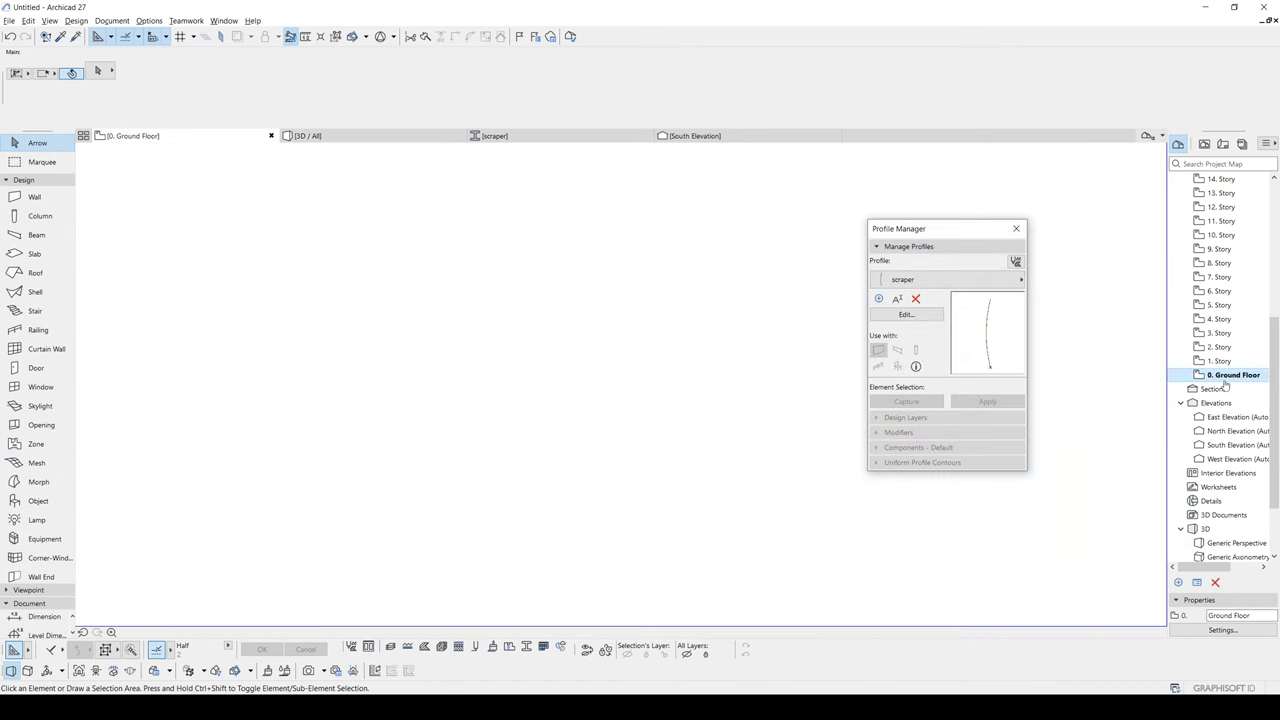
{"action": "left_click", "coordinate": [19, 254]}
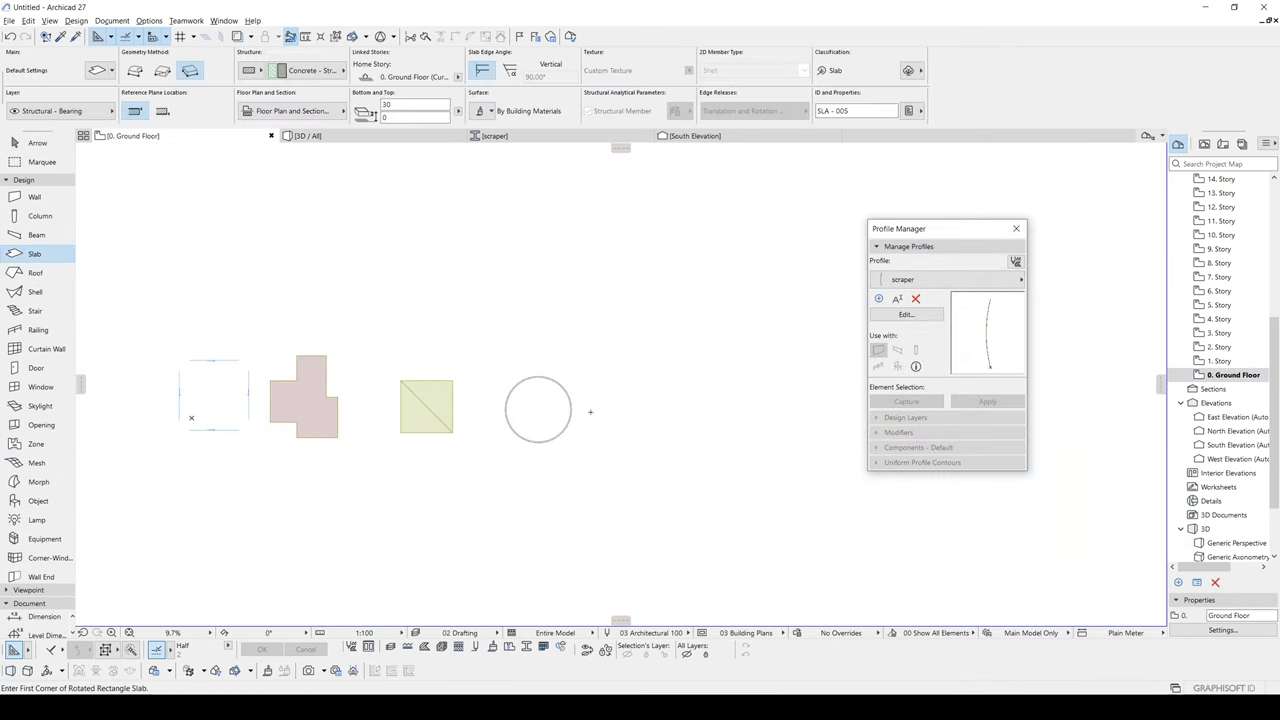
{"action": "scroll", "coordinate": [589, 409], "scroll_direction": "up", "scroll_amount": 3}
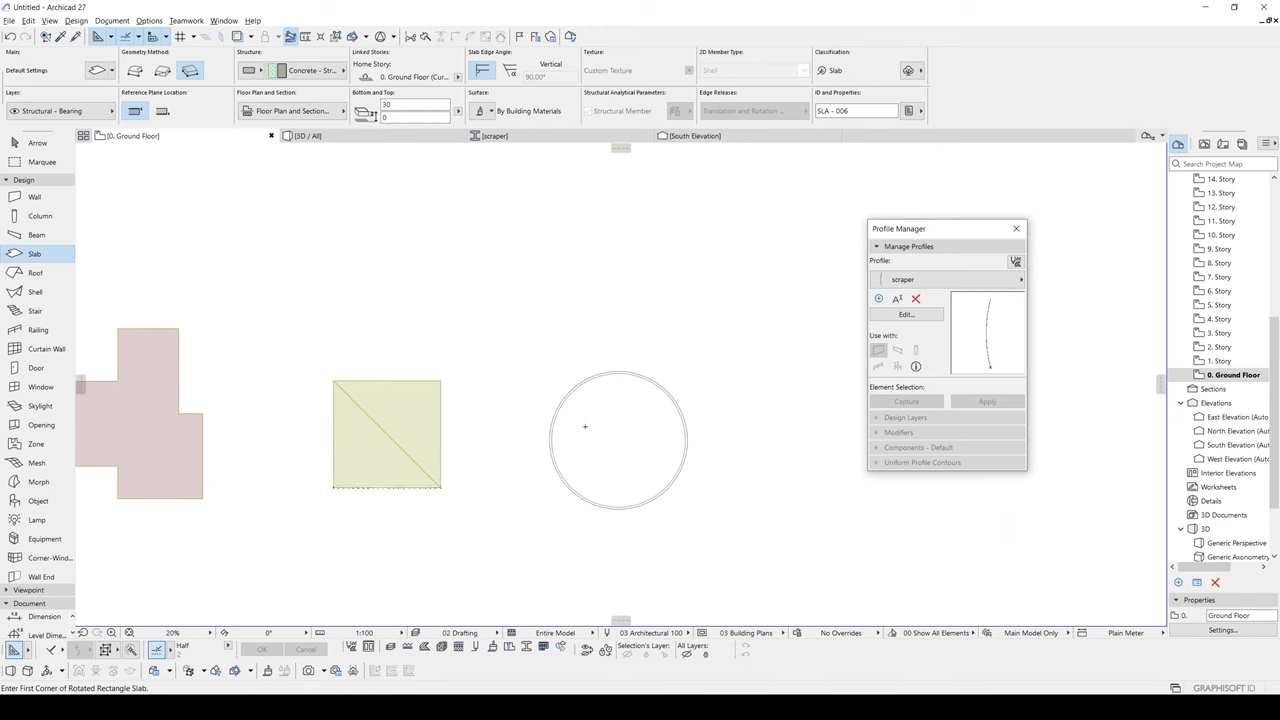
{"action": "scroll", "coordinate": [580, 426], "scroll_direction": "up", "scroll_amount": 1}
{"action": "key", "text": "ctrl+Up"}
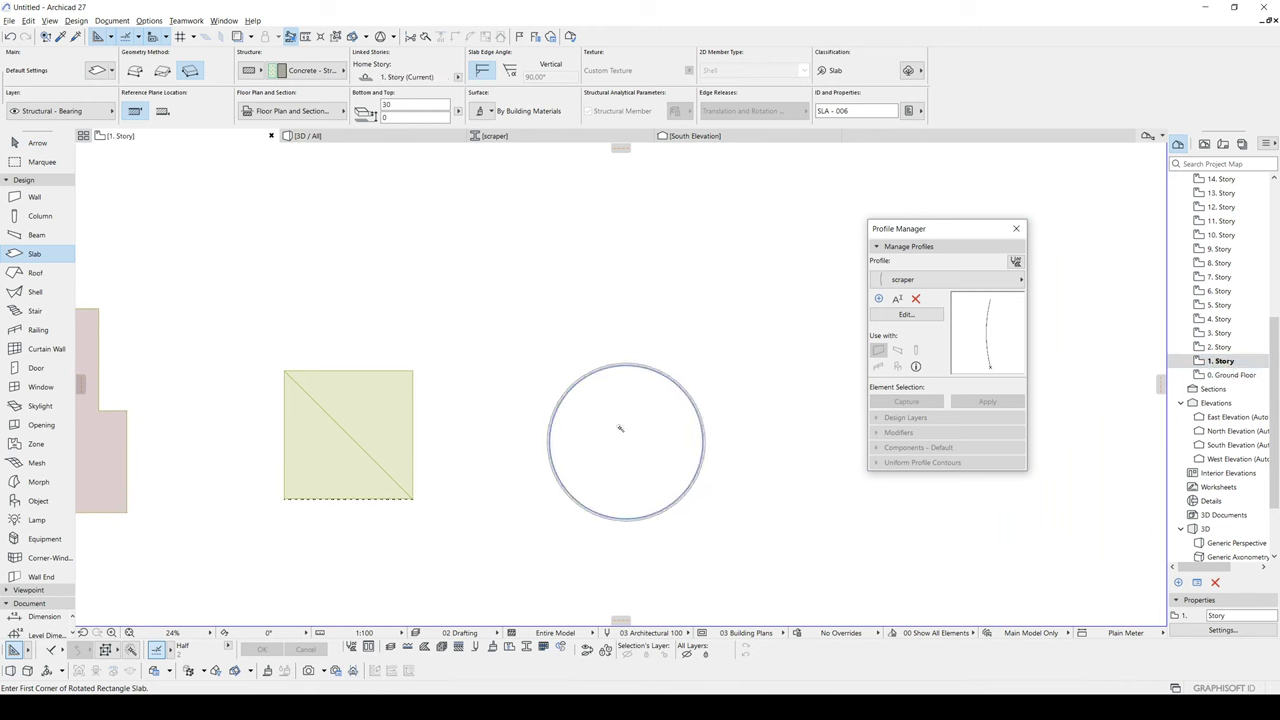
{"action": "key", "text": "ctrl+Up"}
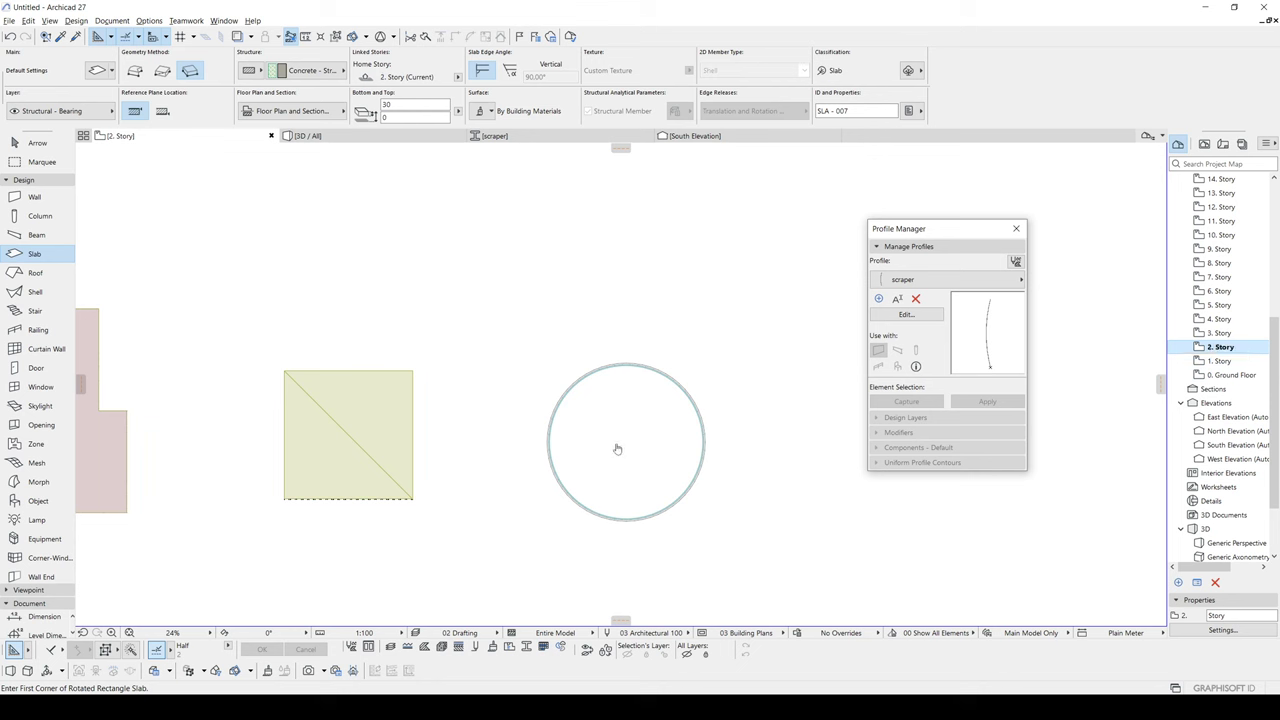
{"action": "key", "text": "ctrl+Up"}
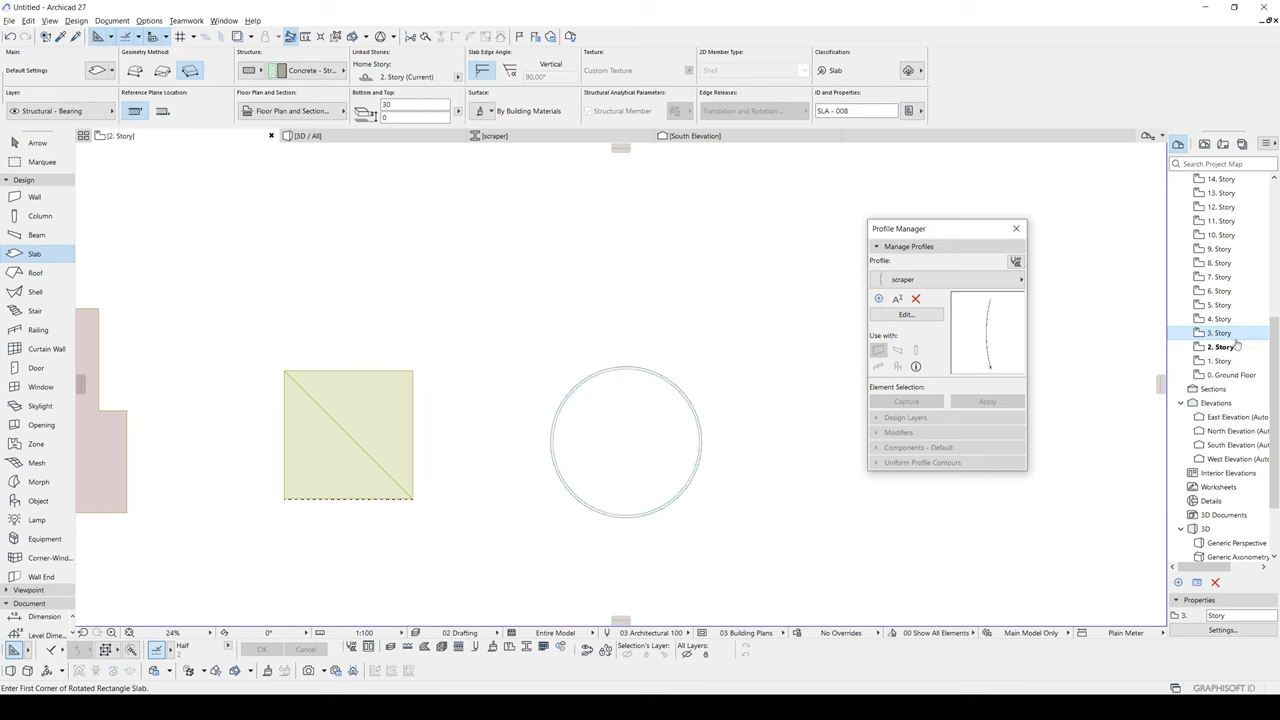
{"action": "key", "text": "ctrl+Up"}
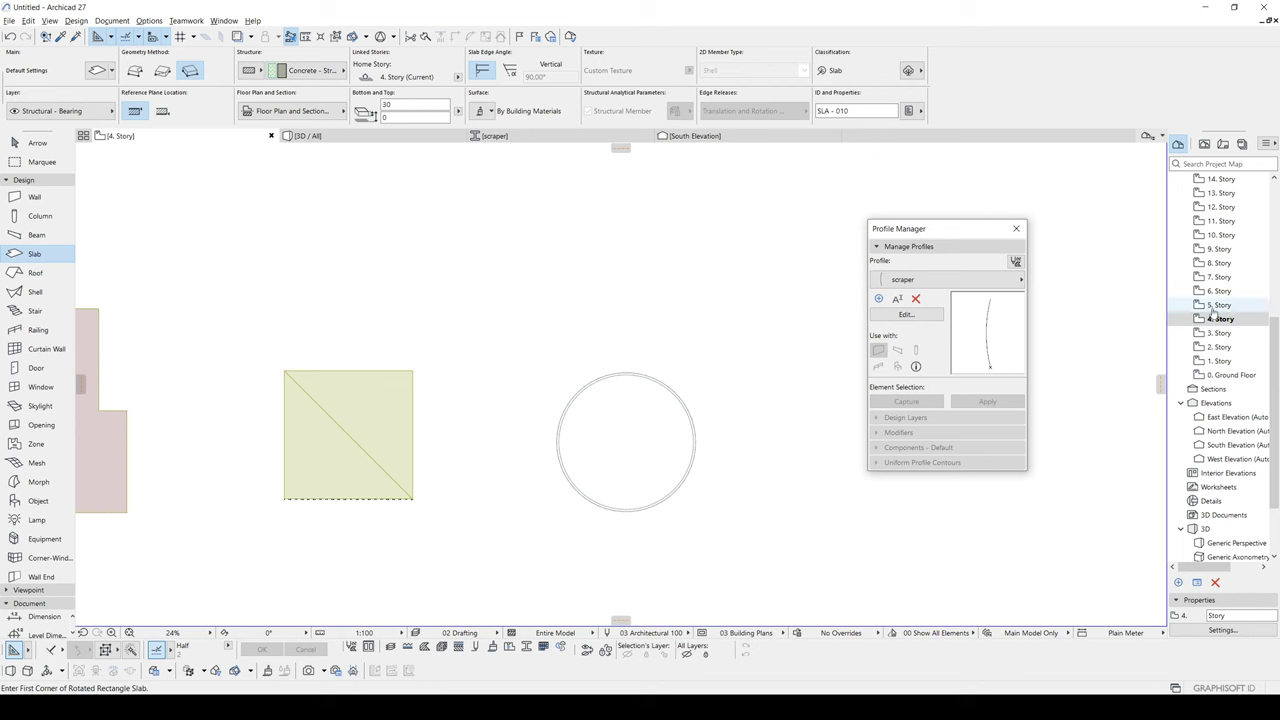
{"action": "key", "text": "ctrl+Up"}
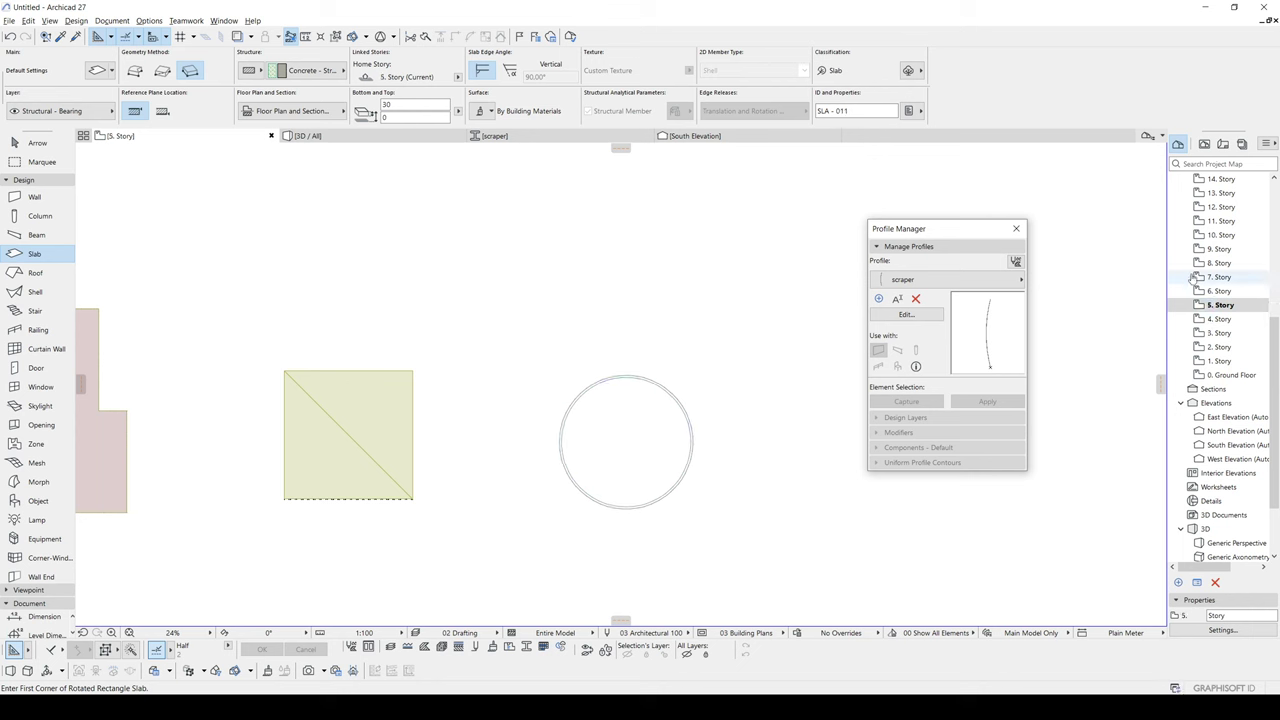
{"action": "double_click", "coordinate": [1218, 291]}
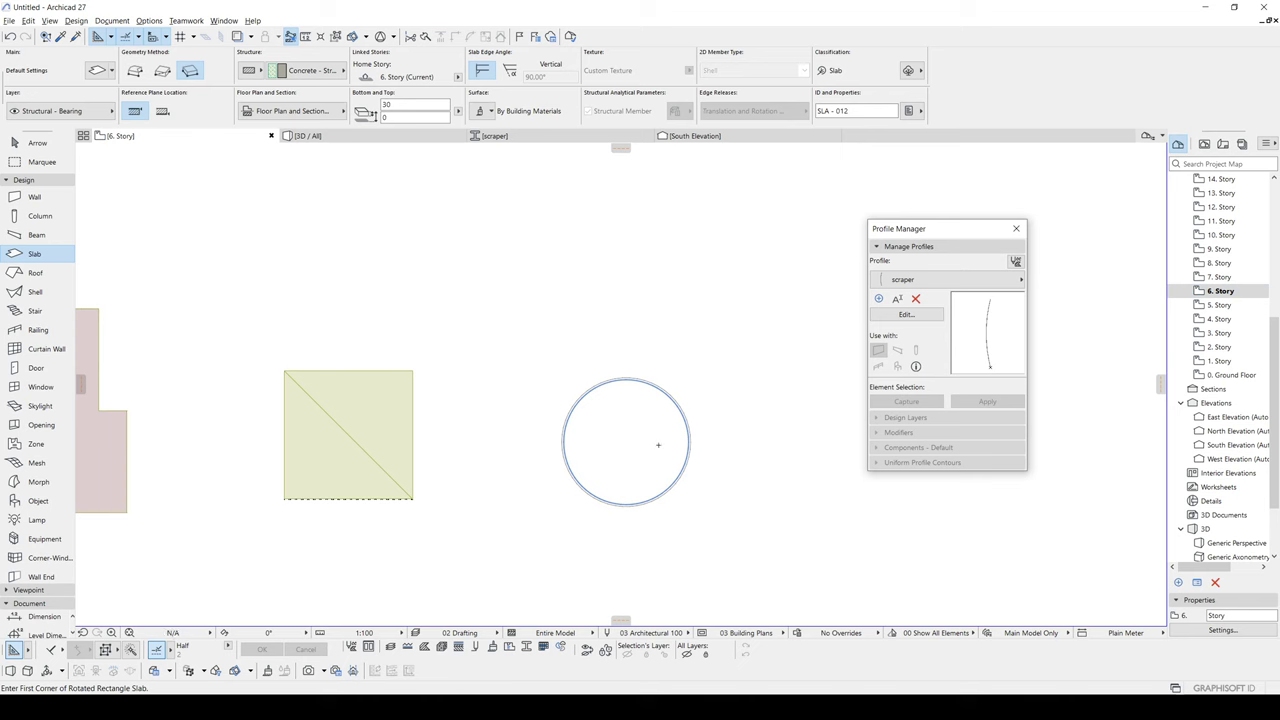
Step: Inspect the floor slabs inside the circular glass tower in 3D
{"action": "key", "text": "F3"}
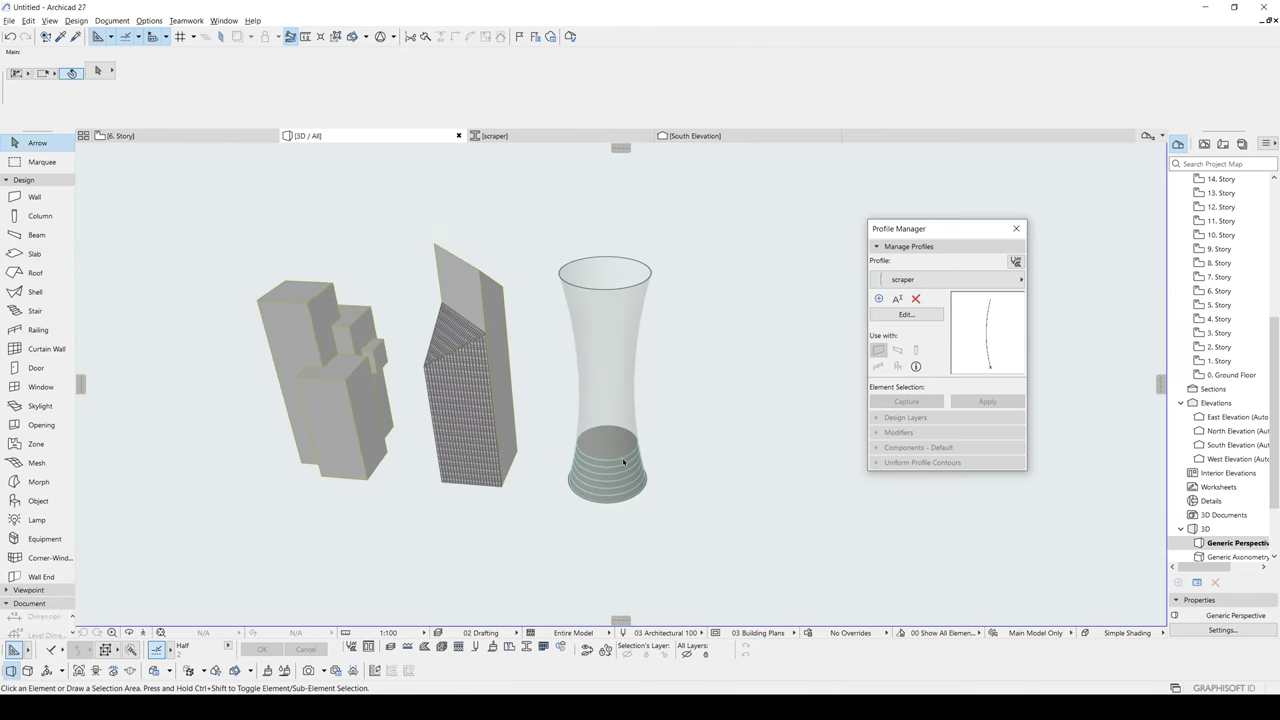
{"action": "left_click_drag", "start_coordinate": [560, 361], "coordinate": [465, 411]}
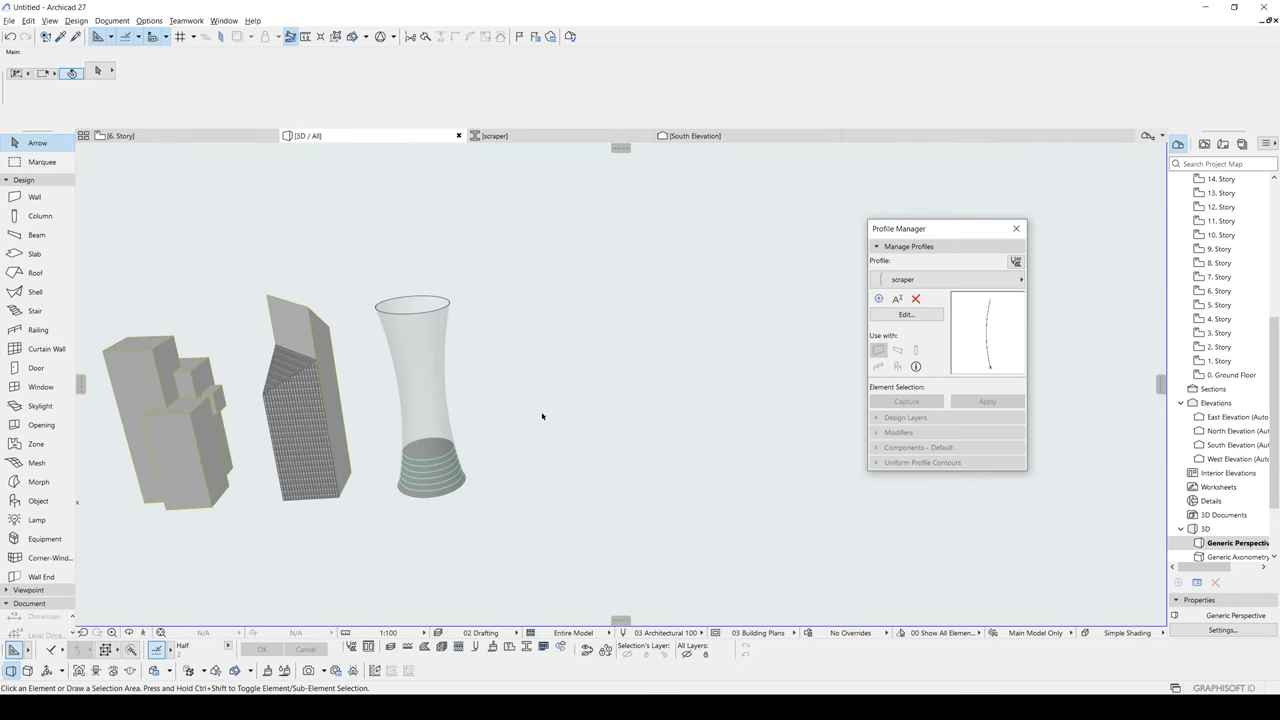
{"action": "left_click_drag", "start_coordinate": [542, 416], "coordinate": [624, 417]}
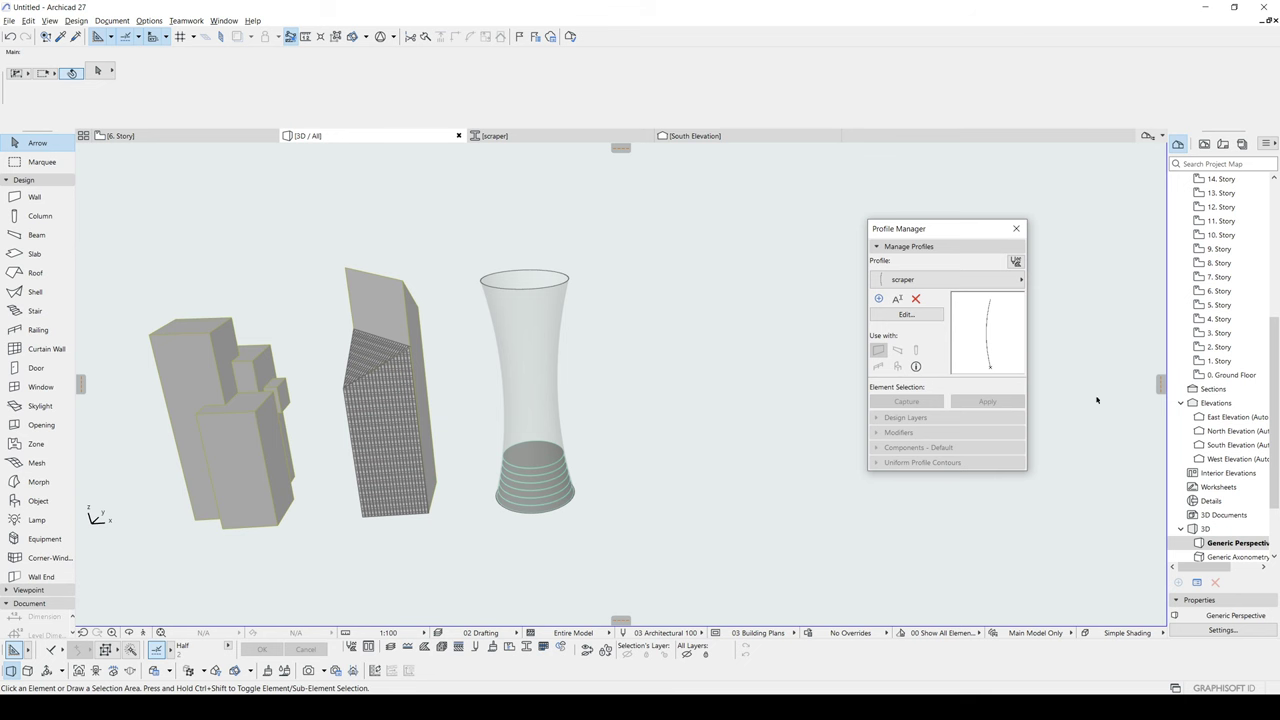
Step: Return to the Ground Floor plan and start a rotated rectangle slab in the empty area beside the circular wall
{"action": "double_click", "coordinate": [1230, 375]}
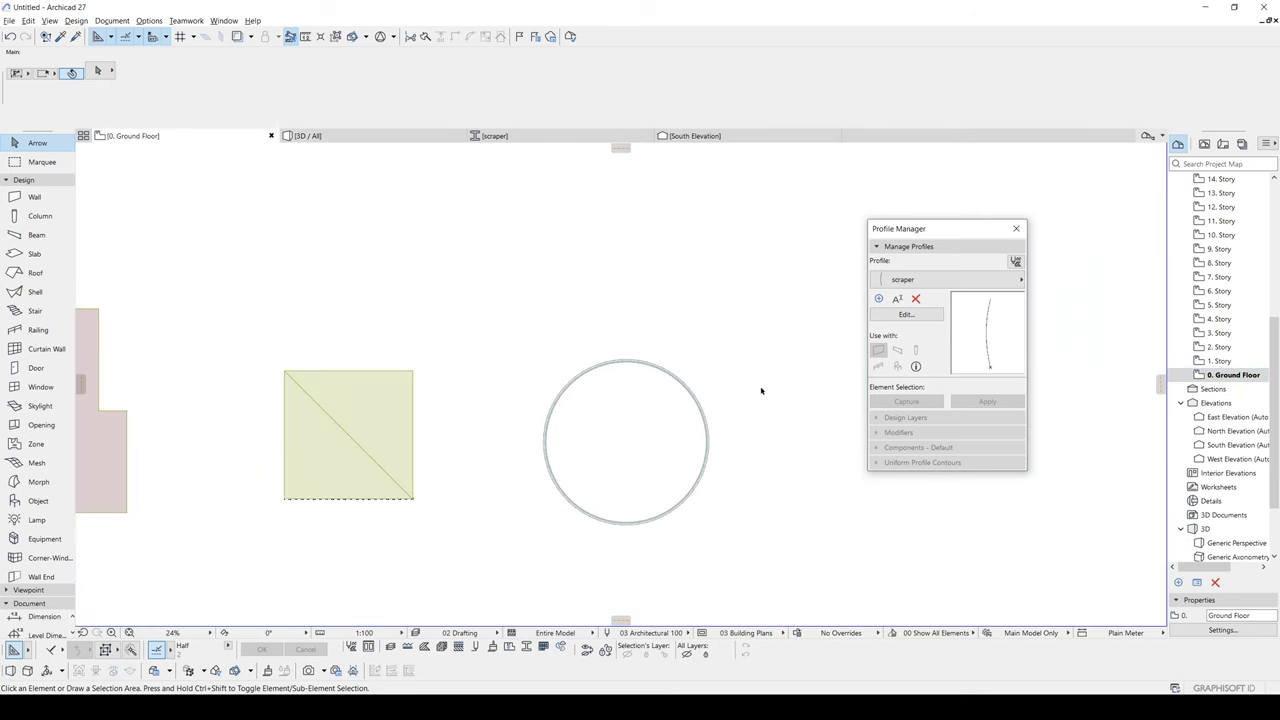
{"action": "middle_click_drag", "start_coordinate": [758, 390], "coordinate": [417, 378]}
{"action": "left_click", "coordinate": [33, 254]}
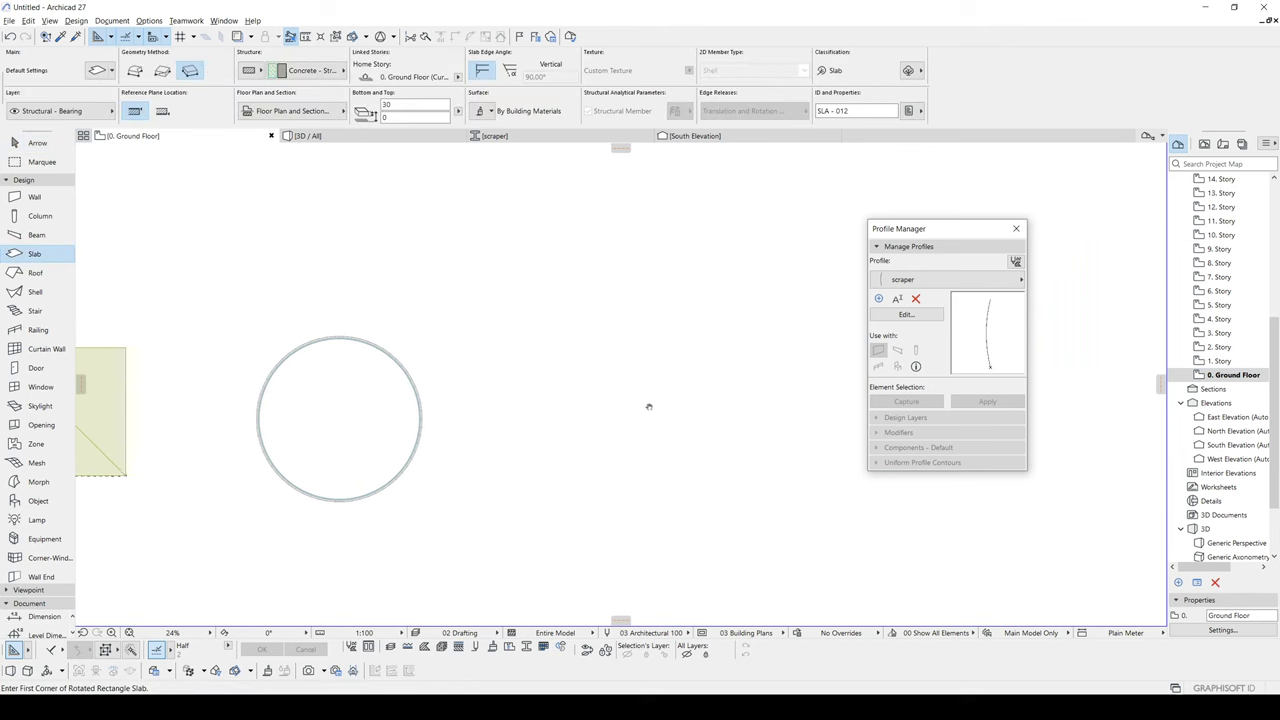
{"action": "middle_click_drag", "start_coordinate": [619, 404], "coordinate": [480, 402]}
{"action": "left_click", "coordinate": [428, 352]}
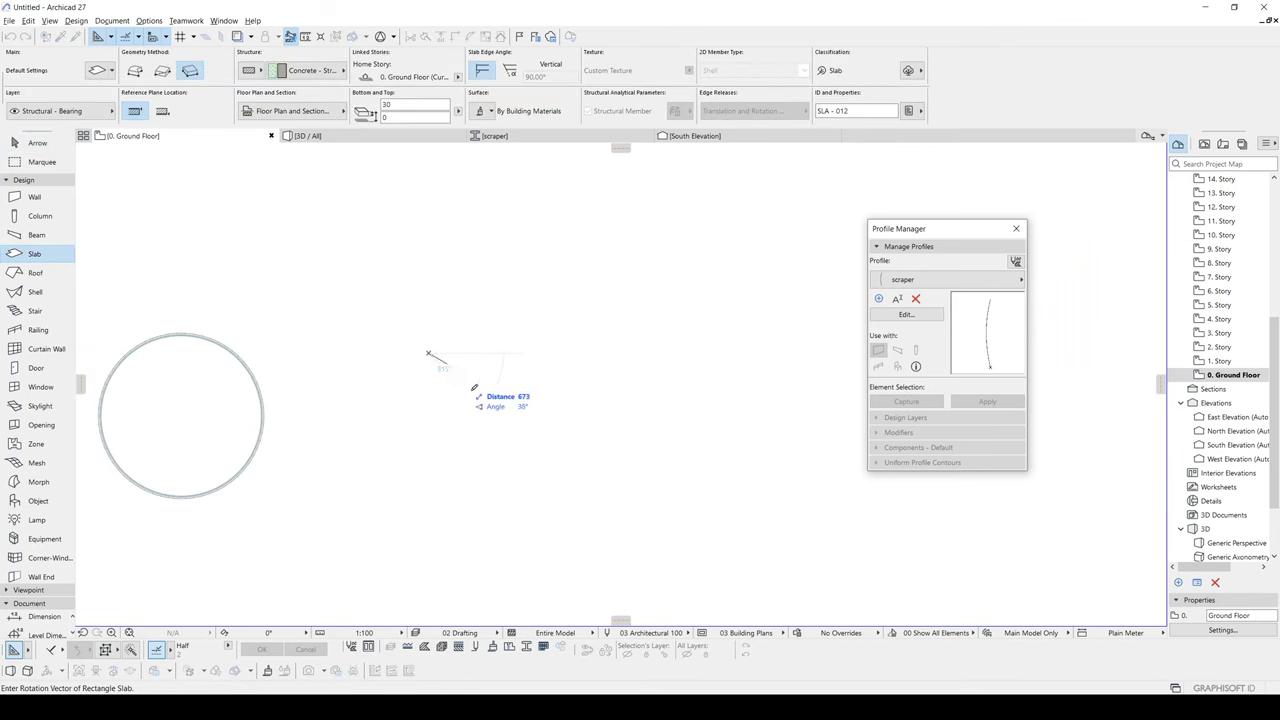
{"action": "left_click", "coordinate": [428, 491]}
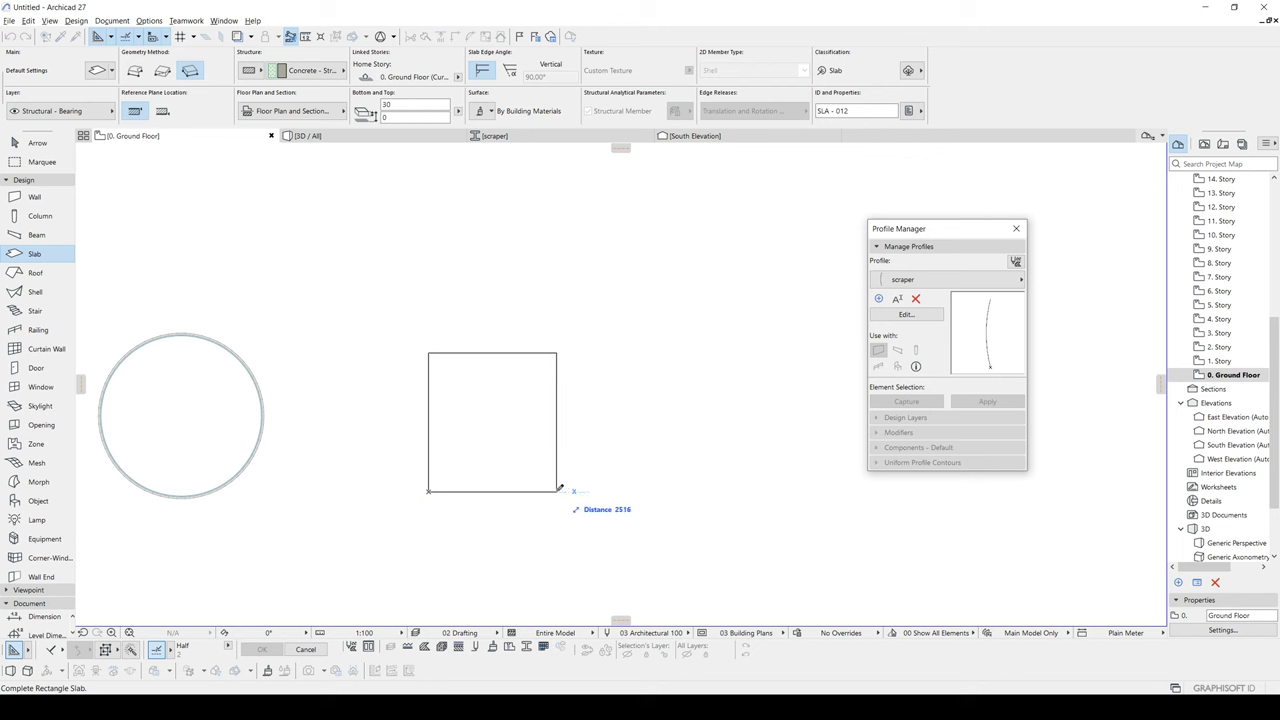
{"action": "key", "text": "Escape"}
Step: Draw a square slab of 2000 by 2000 beside the circular wall
{"action": "left_click", "coordinate": [468, 378]}
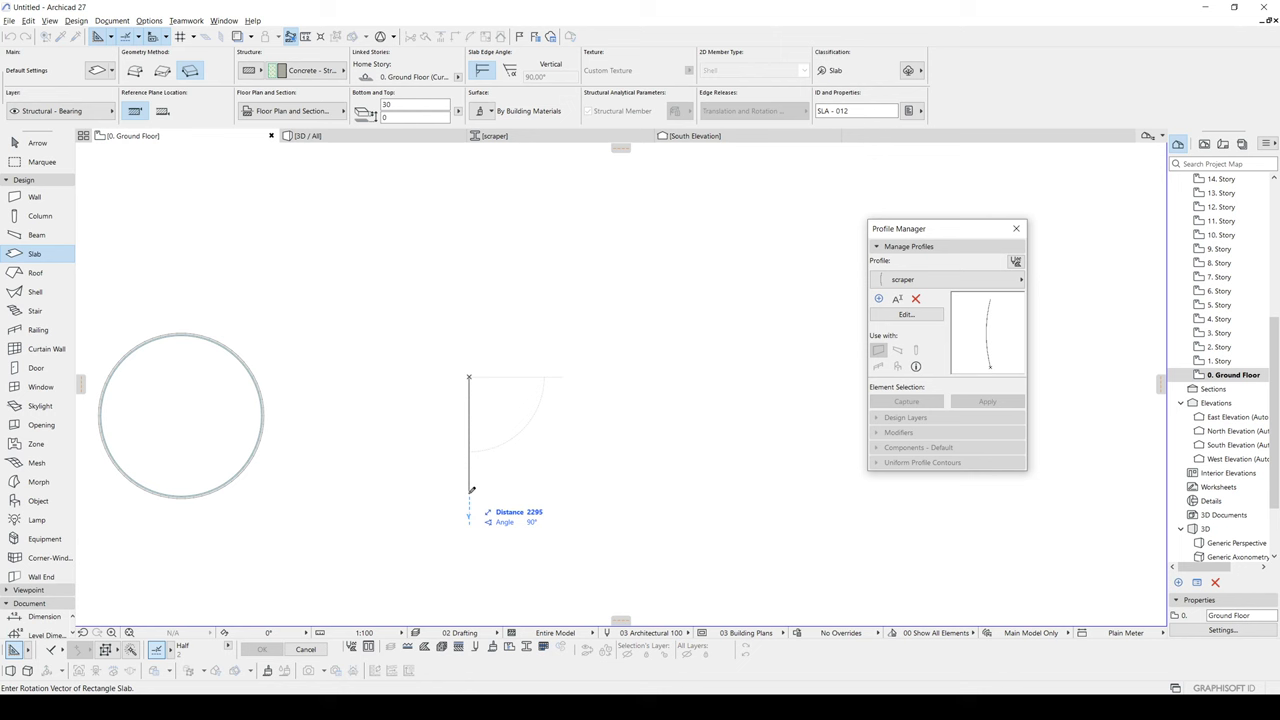
{"action": "type", "text": "2000"}
{"action": "key", "text": "Return"}
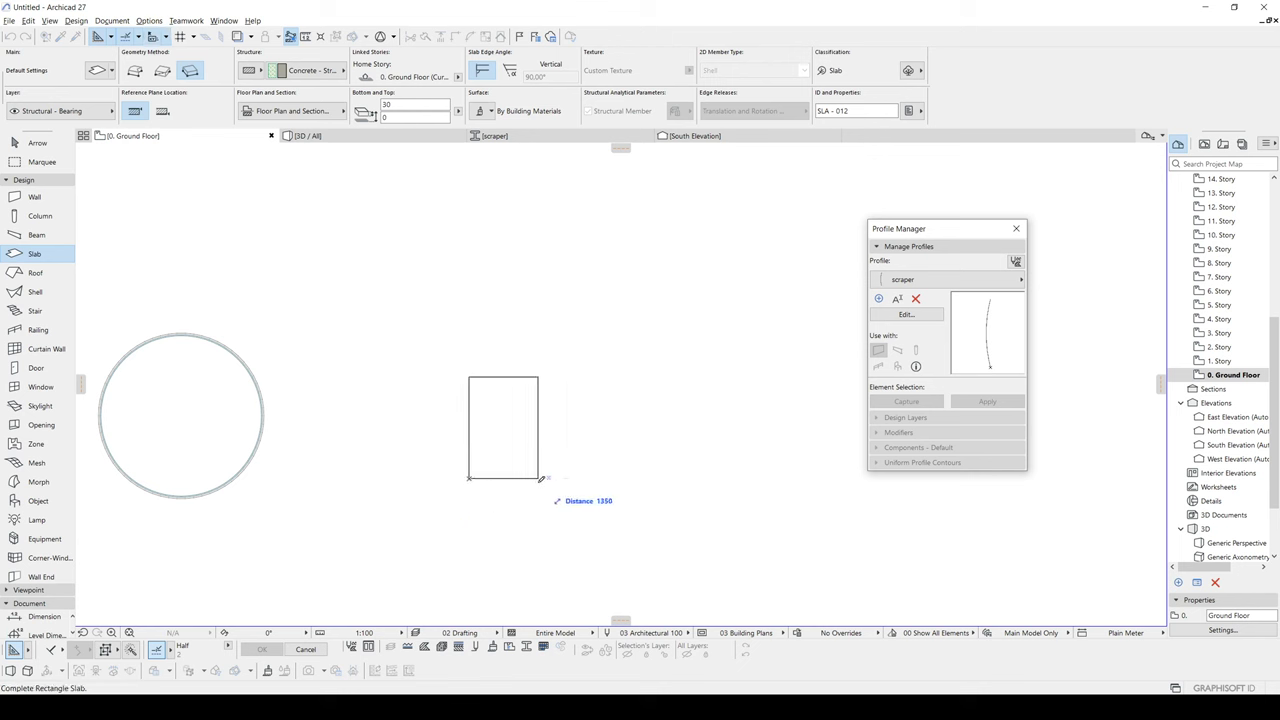
{"action": "type", "text": "2000"}
{"action": "key", "text": "Return"}
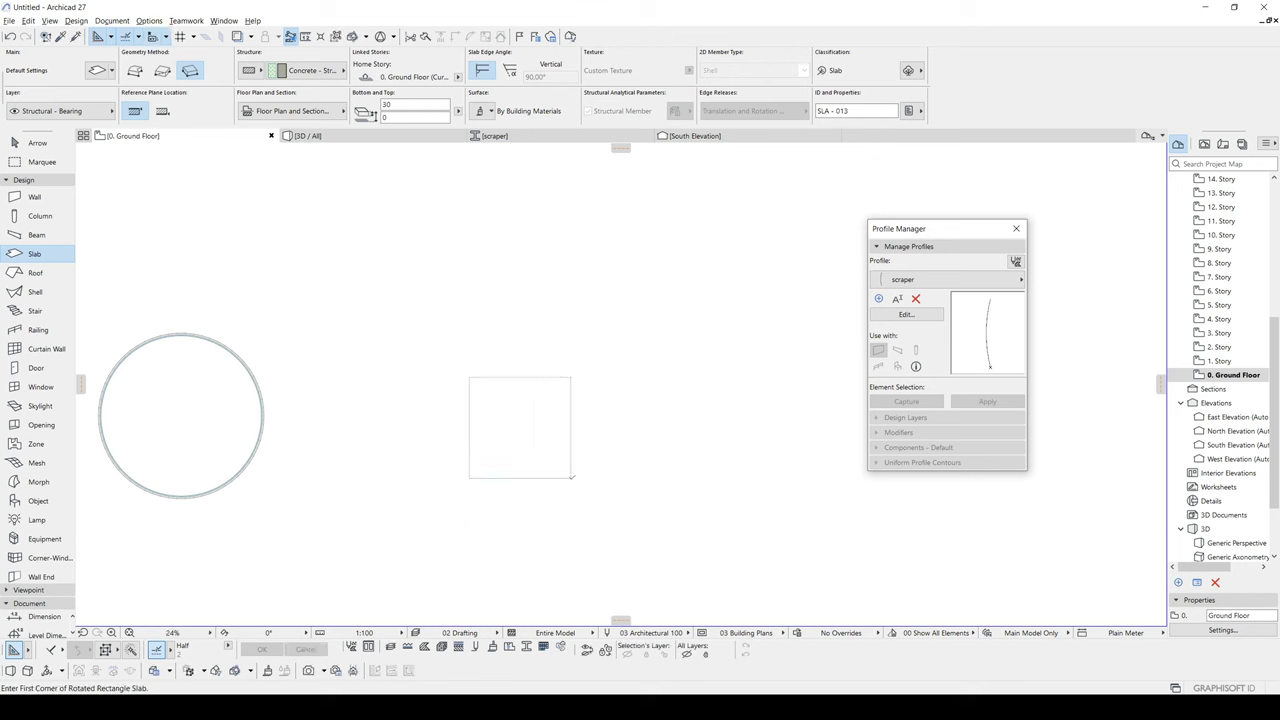
Step: Delete the 2000 by 2000 square slab
{"action": "middle_click_drag", "start_coordinate": [550, 477], "coordinate": [612, 513]}
{"action": "scroll", "coordinate": [566, 417], "scroll_direction": "up", "scroll_amount": 1}
{"action": "left_click", "coordinate": [566, 415], "text": "shift"}
{"action": "key", "text": "Delete"}
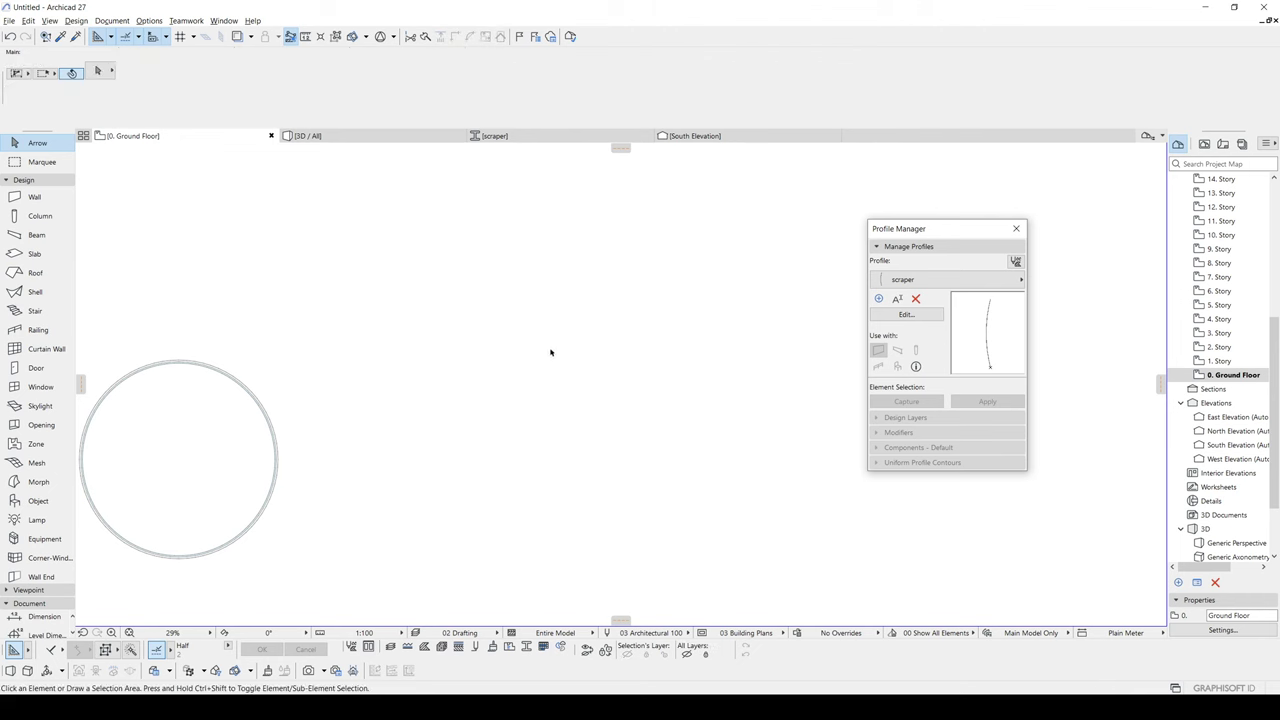
Step: Draw a square slab of 3000 by 3000 beside the circular wall on the Ground Floor
{"action": "left_click", "coordinate": [550, 349]}
{"action": "type", "text": "3000"}
{"action": "key", "text": "Return"}
{"action": "type", "text": "3000"}
{"action": "key", "text": "Return"}
{"action": "key", "text": "Escape"}
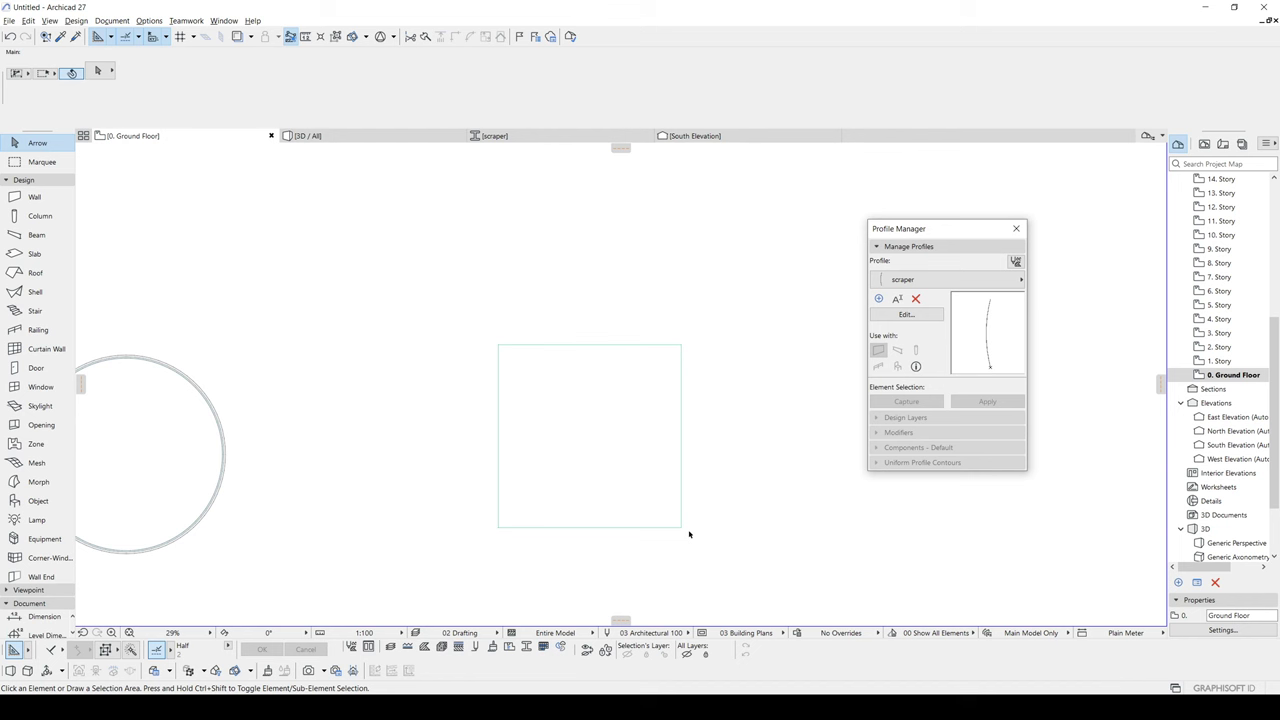
Step: Draw two diagonal lines between opposite corners of the square slab to mark its center
{"action": "key", "text": "l"}
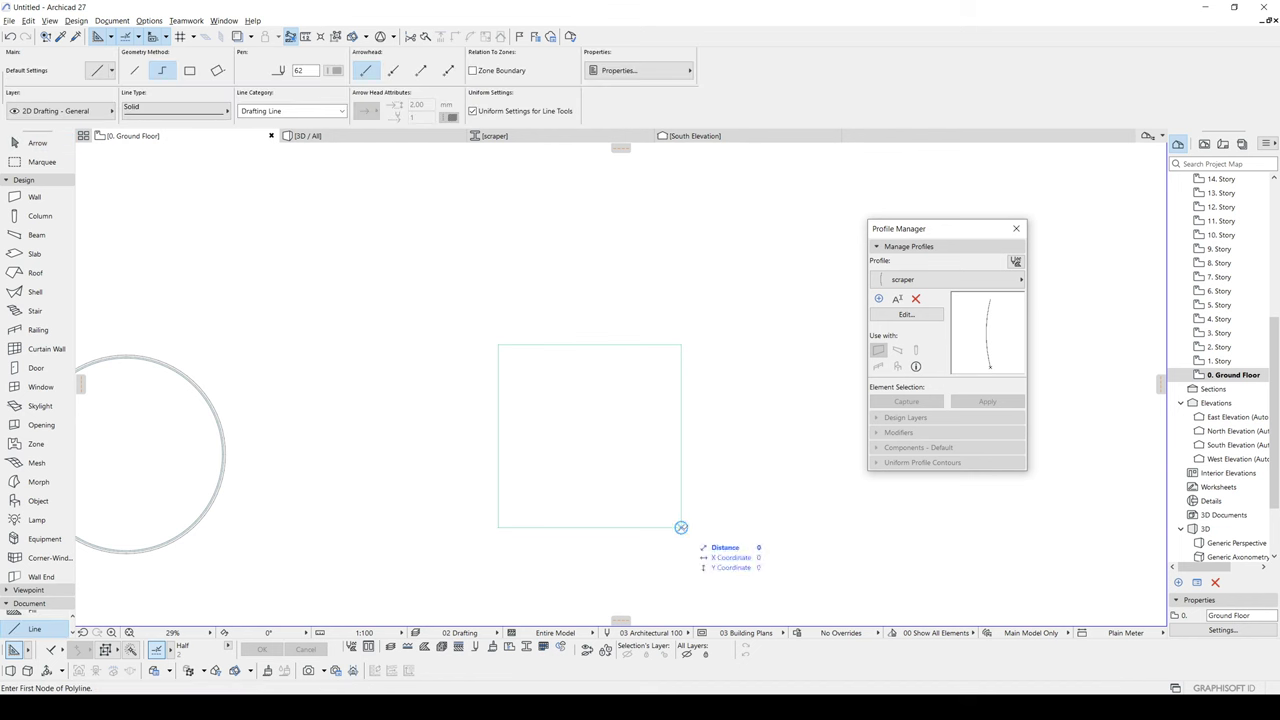
{"action": "left_click", "coordinate": [680, 527]}
{"action": "left_click", "coordinate": [498, 345]}
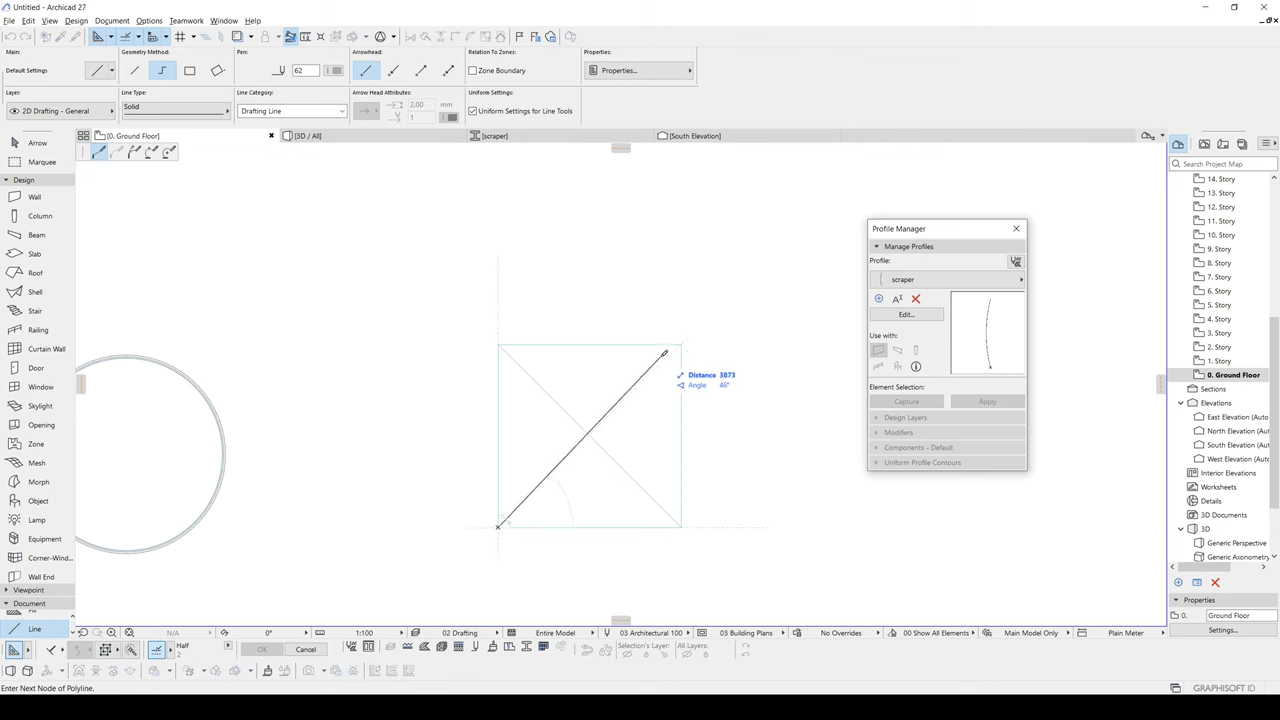
{"action": "double_click", "coordinate": [682, 344]}
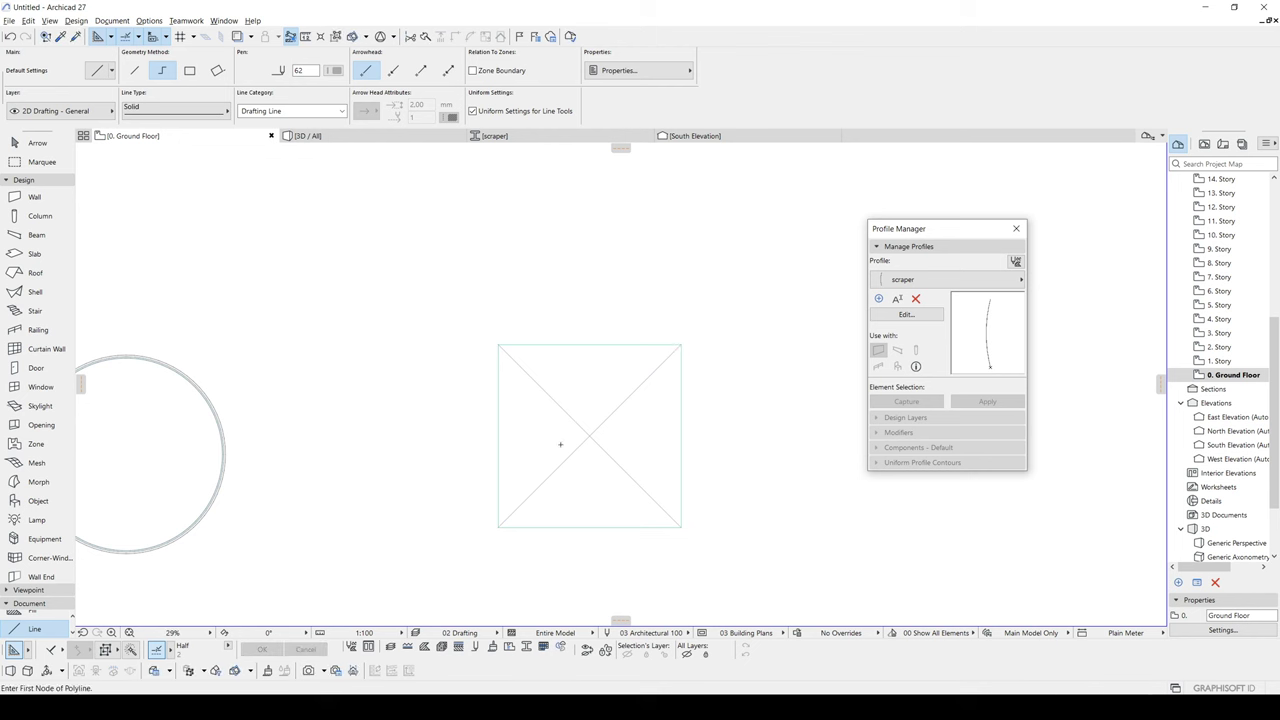
{"action": "key", "text": "Escape"}
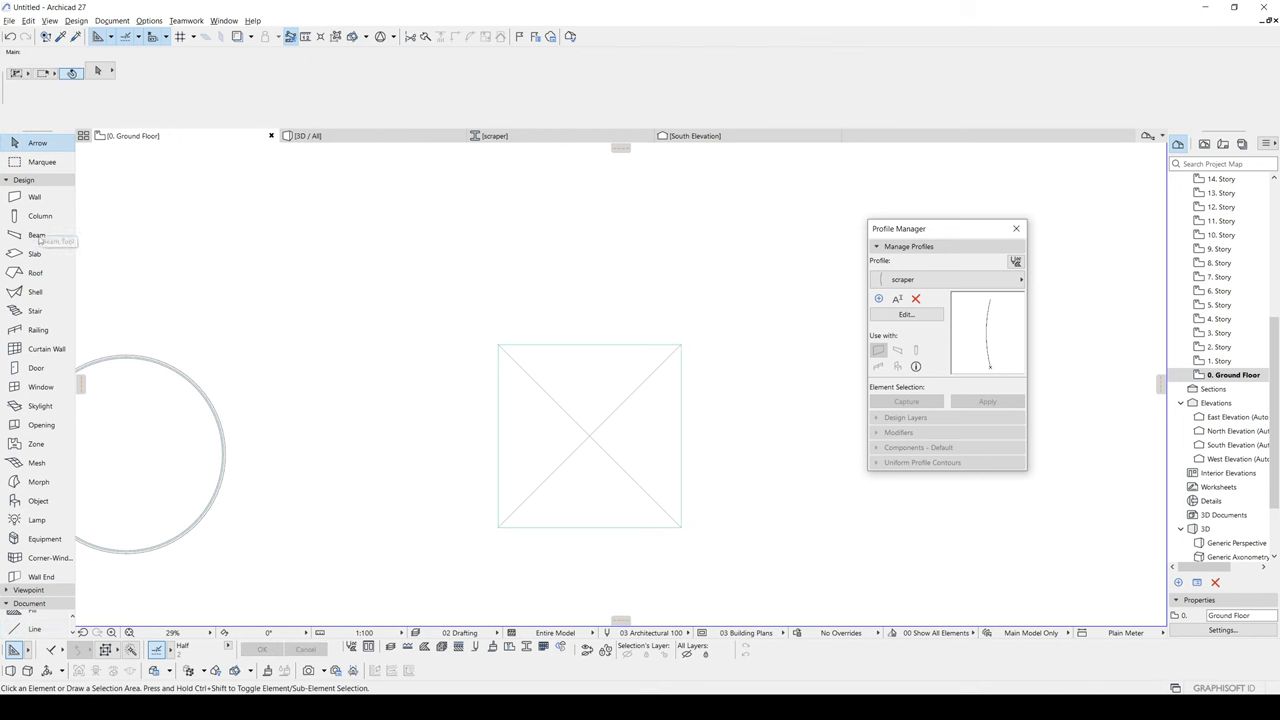
Step: Set the Wall tool to a basic structure in GENERIC - STRUCTURAL with a thickness of 25
{"action": "left_click", "coordinate": [38, 198]}
{"action": "left_click", "coordinate": [252, 72]}
{"action": "left_click", "coordinate": [275, 71]}
{"action": "left_click", "coordinate": [505, 69]}
{"action": "type", "text": "25"}
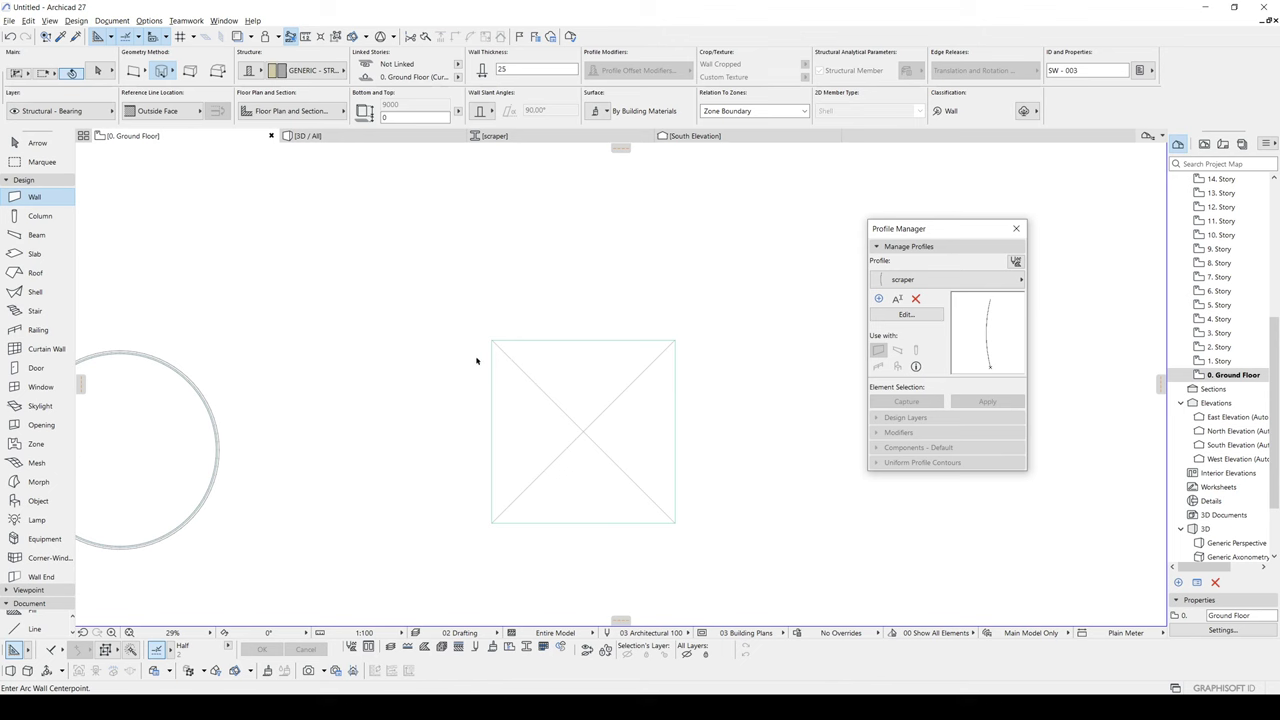
Step: Override all three linked surfaces in the wall default settings with Glass - Blue
{"action": "key", "text": "ctrl+t"}
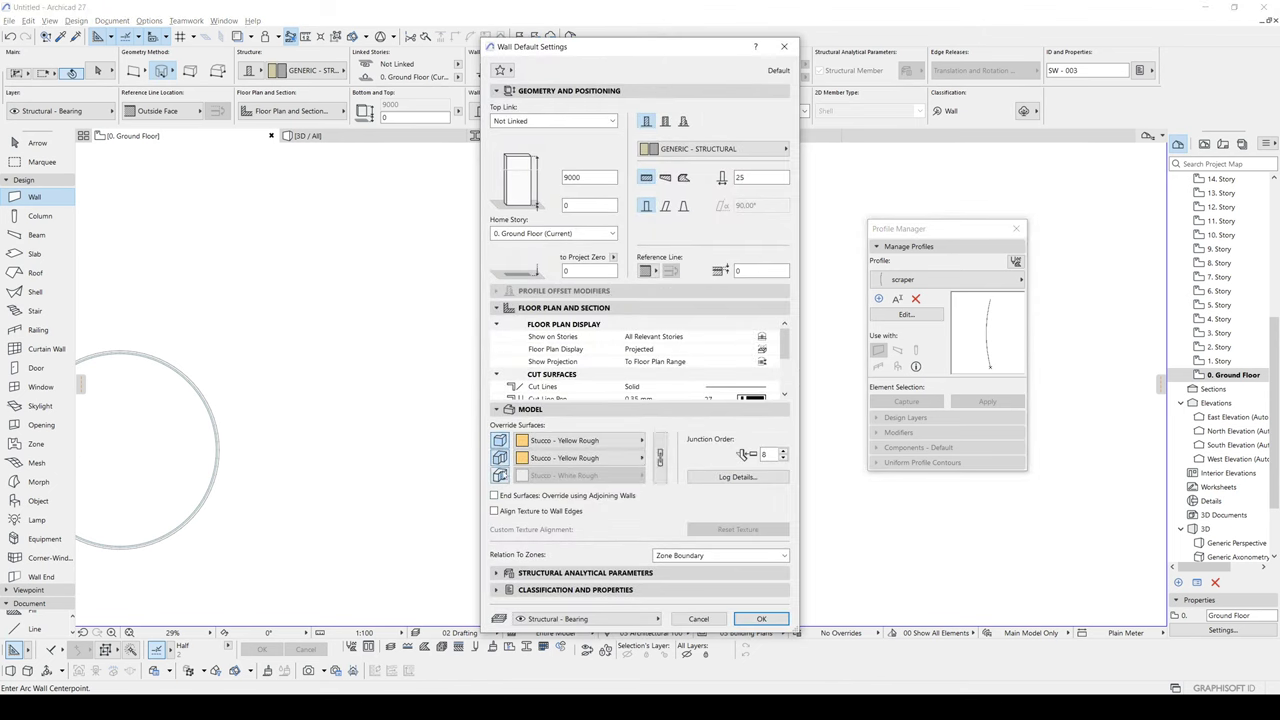
{"action": "left_click", "coordinate": [502, 475]}
{"action": "left_click", "coordinate": [660, 459]}
{"action": "left_click", "coordinate": [594, 456]}
{"action": "type", "text": "g"}
{"action": "scroll", "coordinate": [704, 471], "scroll_direction": "down", "scroll_amount": 3}
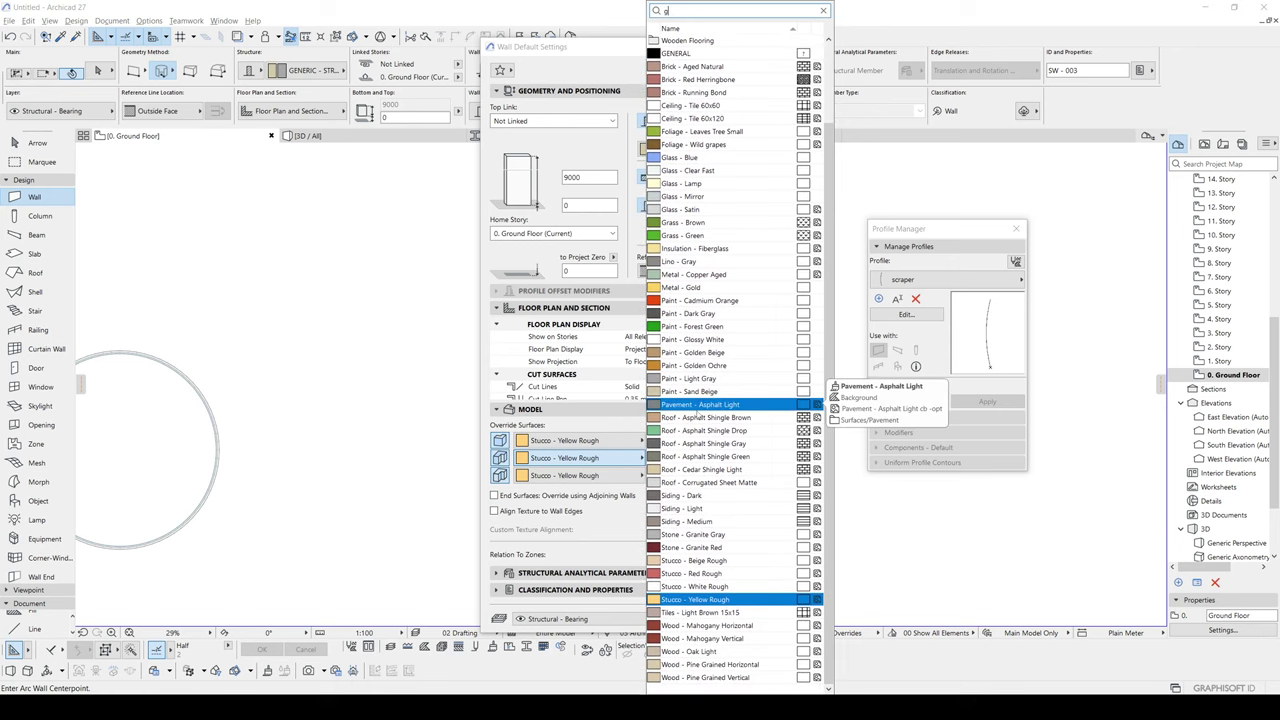
{"action": "type", "text": "g"}
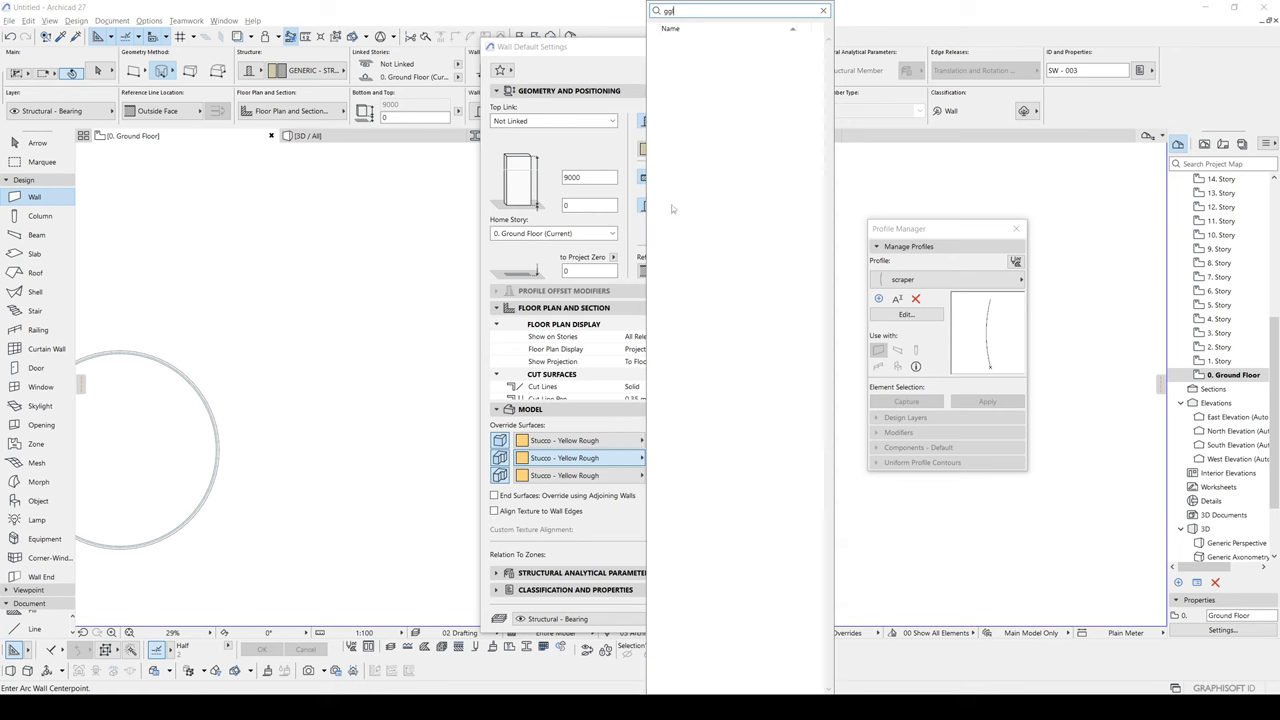
{"action": "key", "text": "BackSpace"}
{"action": "type", "text": "la"}
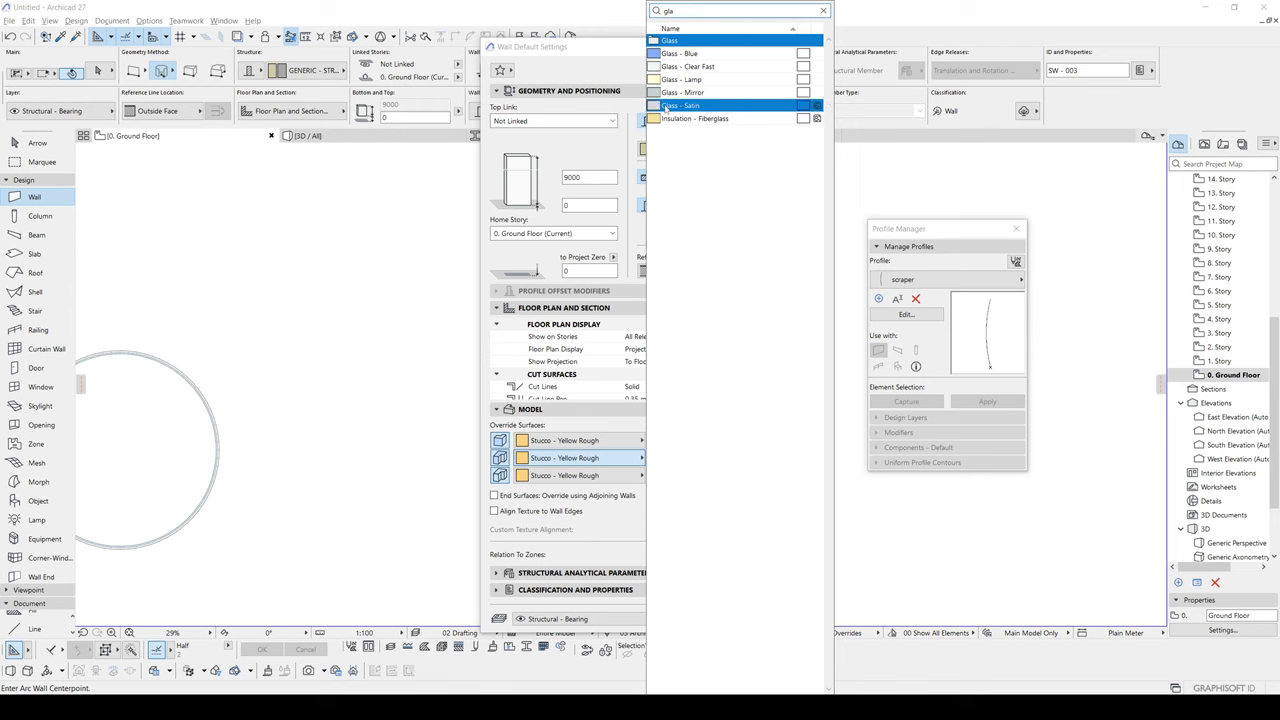
{"action": "left_click", "coordinate": [680, 54]}
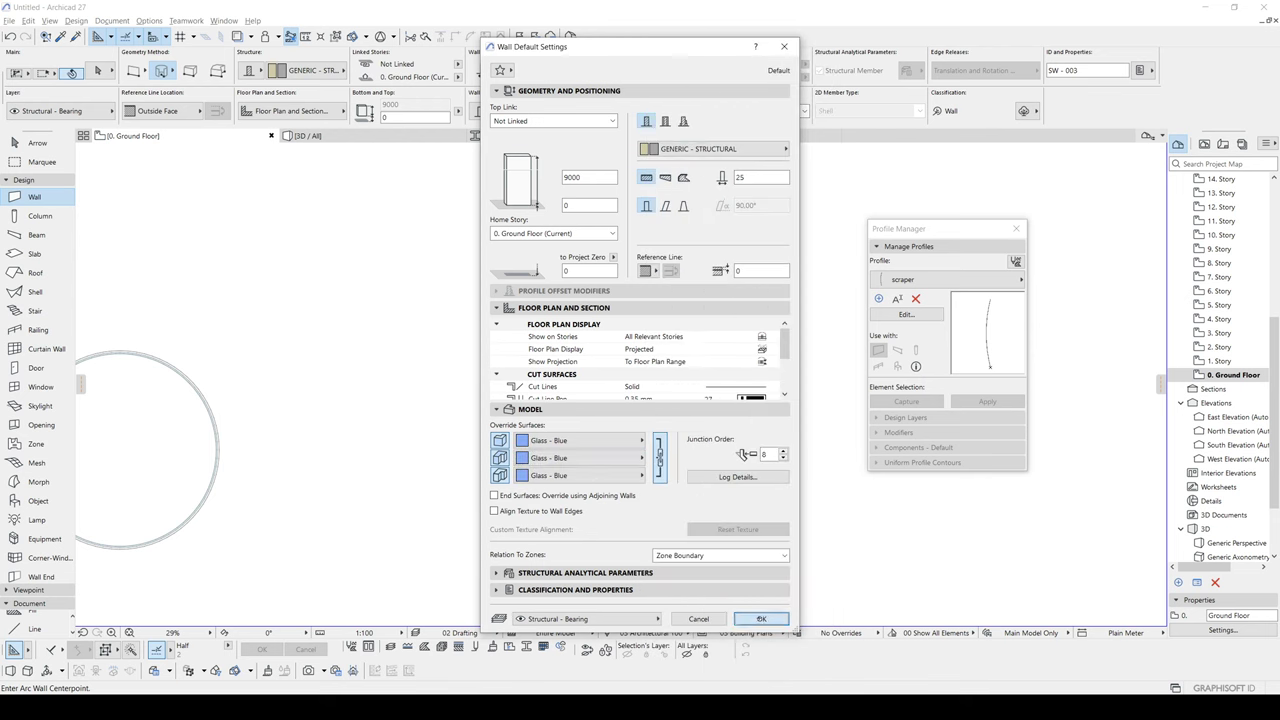
{"action": "left_click", "coordinate": [761, 618]}
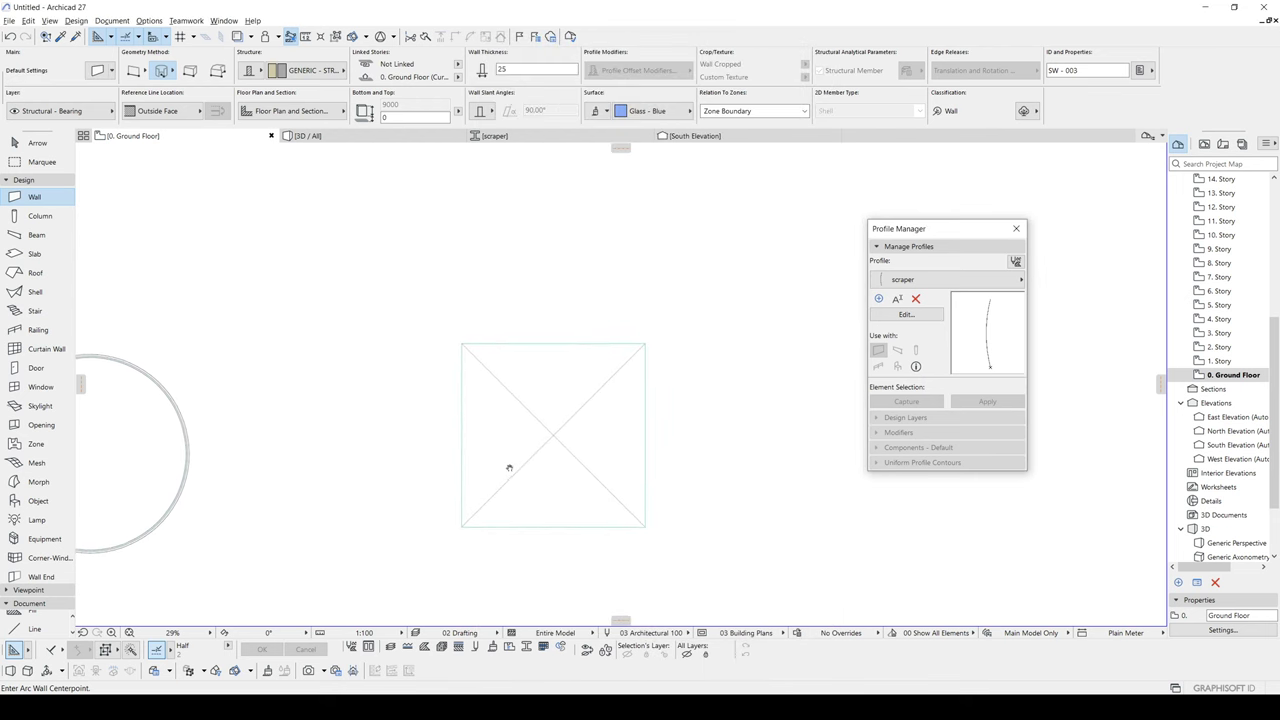
Step: Trace glass walls around all four edges of the square slab with the Magic Wand
{"action": "middle_click_drag", "start_coordinate": [510, 467], "coordinate": [511, 463]}
{"action": "left_click", "coordinate": [466, 400]}
{"action": "key", "text": "Escape"}
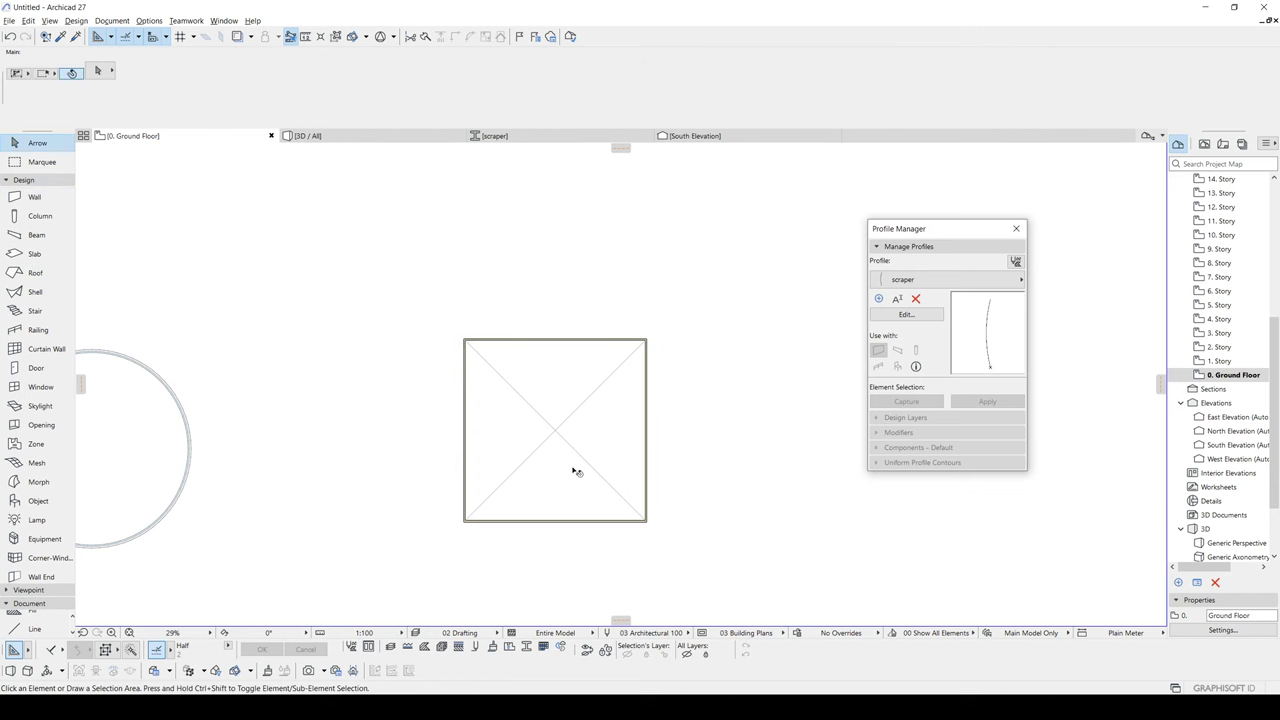
{"action": "scroll", "coordinate": [549, 457], "scroll_direction": "up", "scroll_amount": 3}
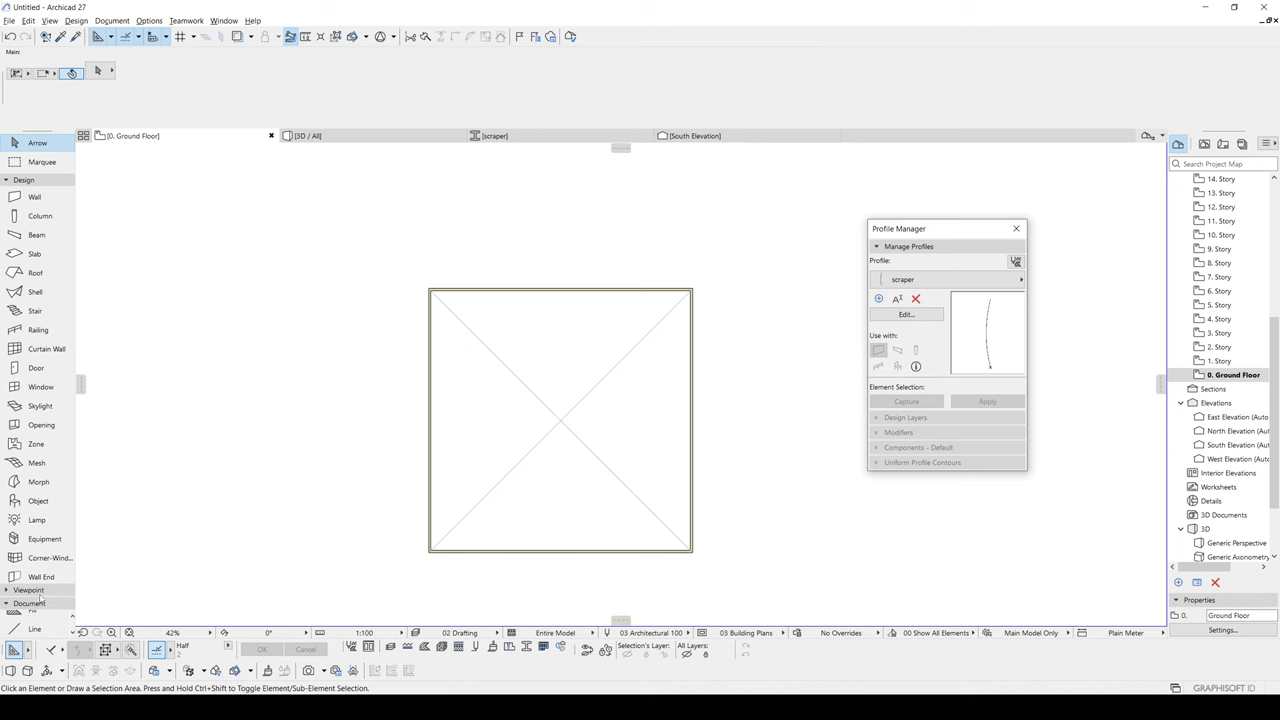
Step: Place a hotspot where the square's two diagonals cross and delete the diagonal lines
{"action": "left_click", "coordinate": [23, 179]}
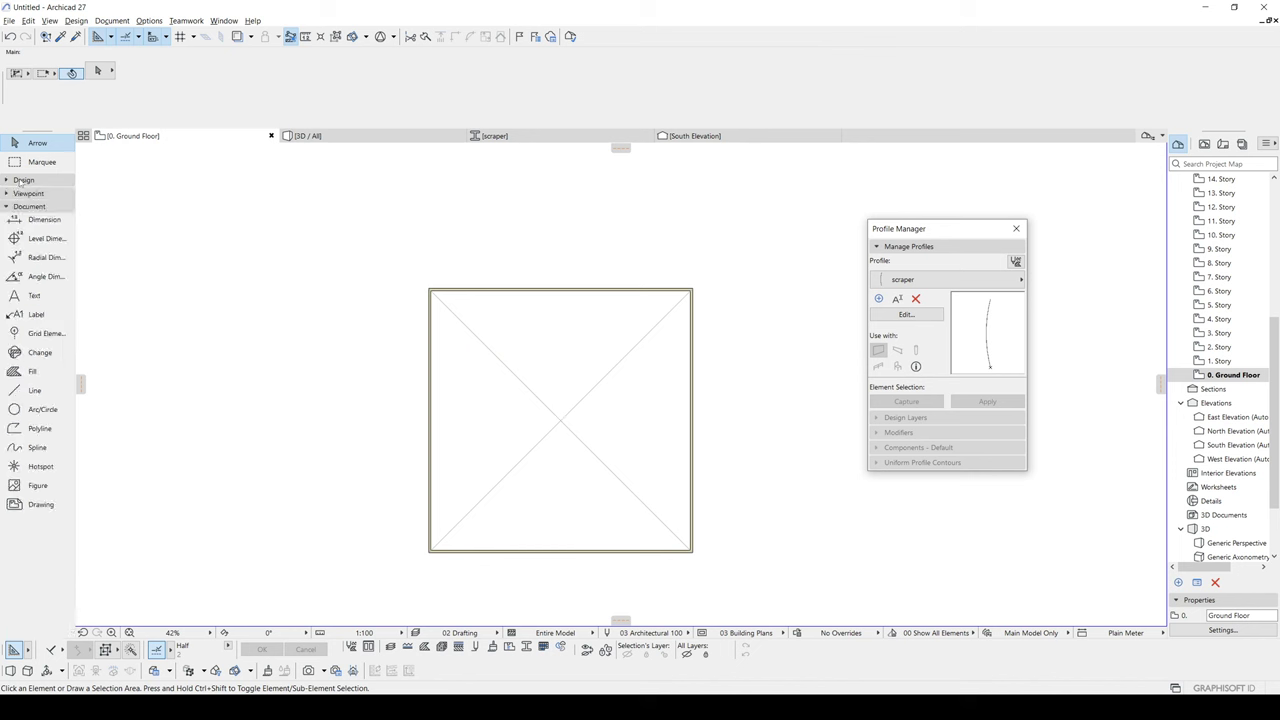
{"action": "left_click", "coordinate": [30, 467]}
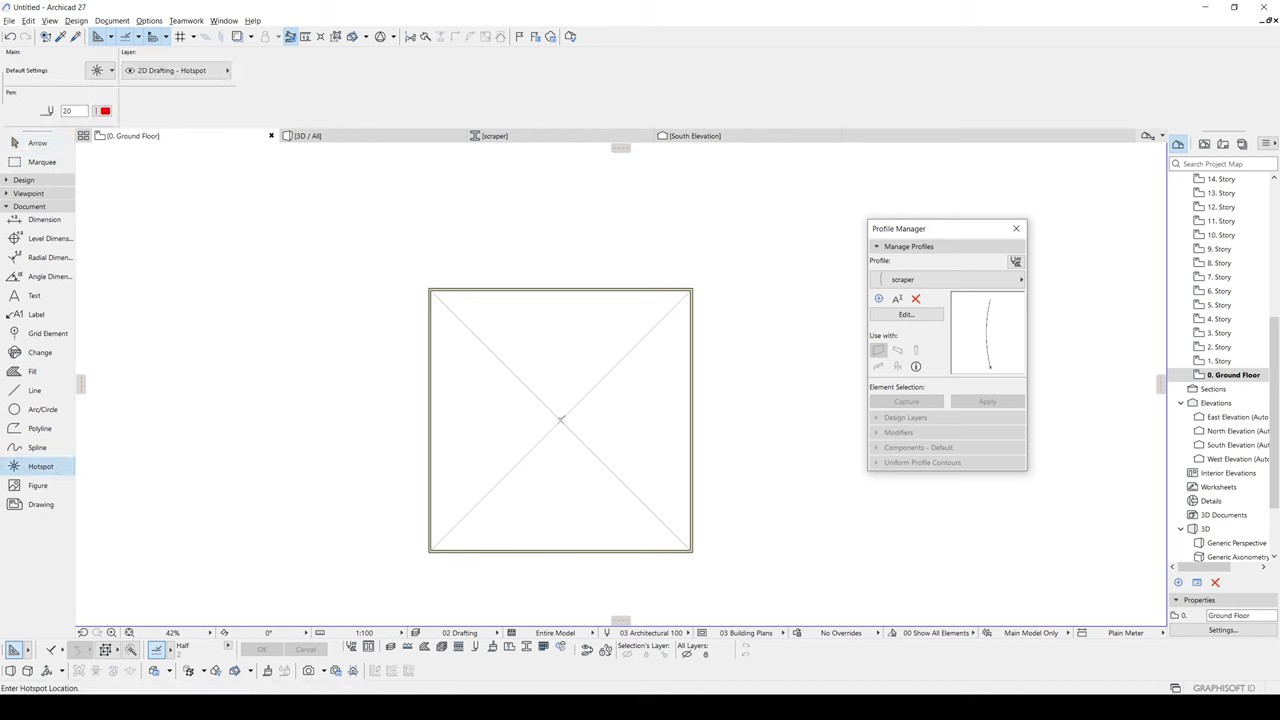
{"action": "key", "text": "Escape"}
{"action": "left_click", "coordinate": [609, 485]}
{"action": "key", "text": "Escape"}
{"action": "left_click", "coordinate": [577, 404]}
{"action": "key", "text": "Delete"}
{"action": "scroll", "coordinate": [509, 437], "scroll_direction": "down", "scroll_amount": 2}
{"action": "middle_click_drag", "start_coordinate": [509, 436], "coordinate": [545, 429]}
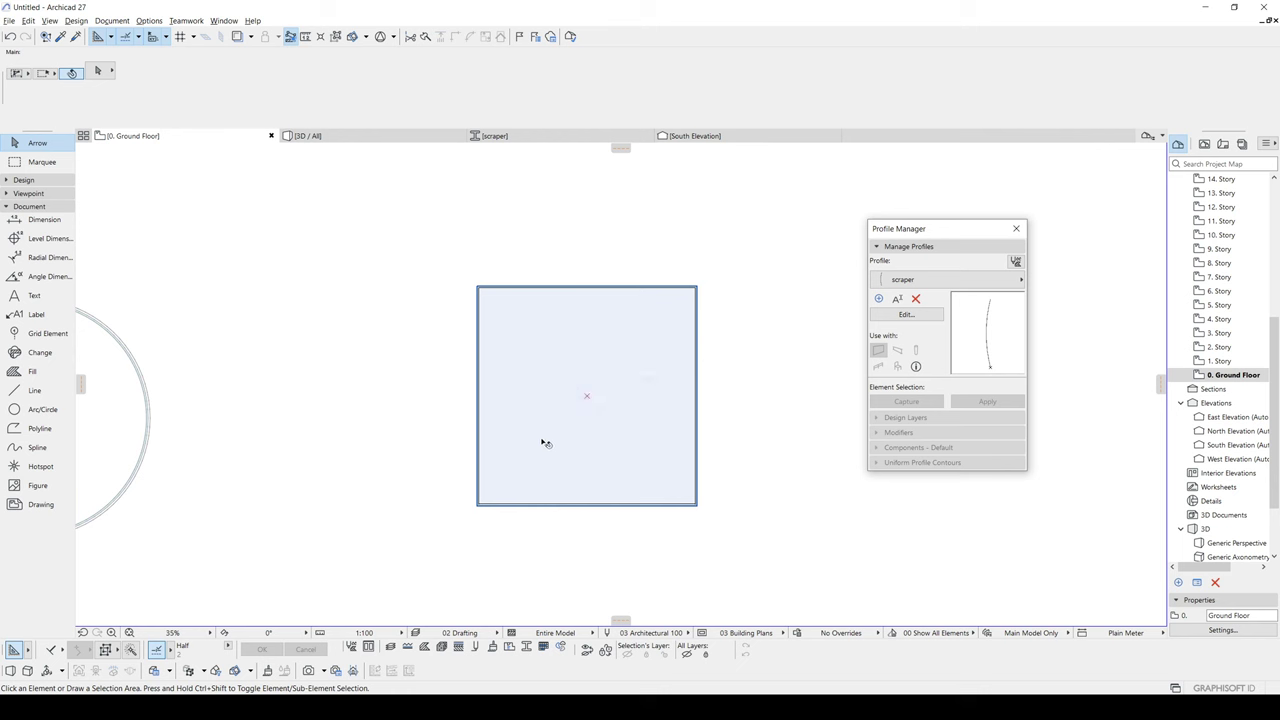
Step: Set the height of the square's four glass walls to 300
{"action": "left_click", "coordinate": [770, 563]}
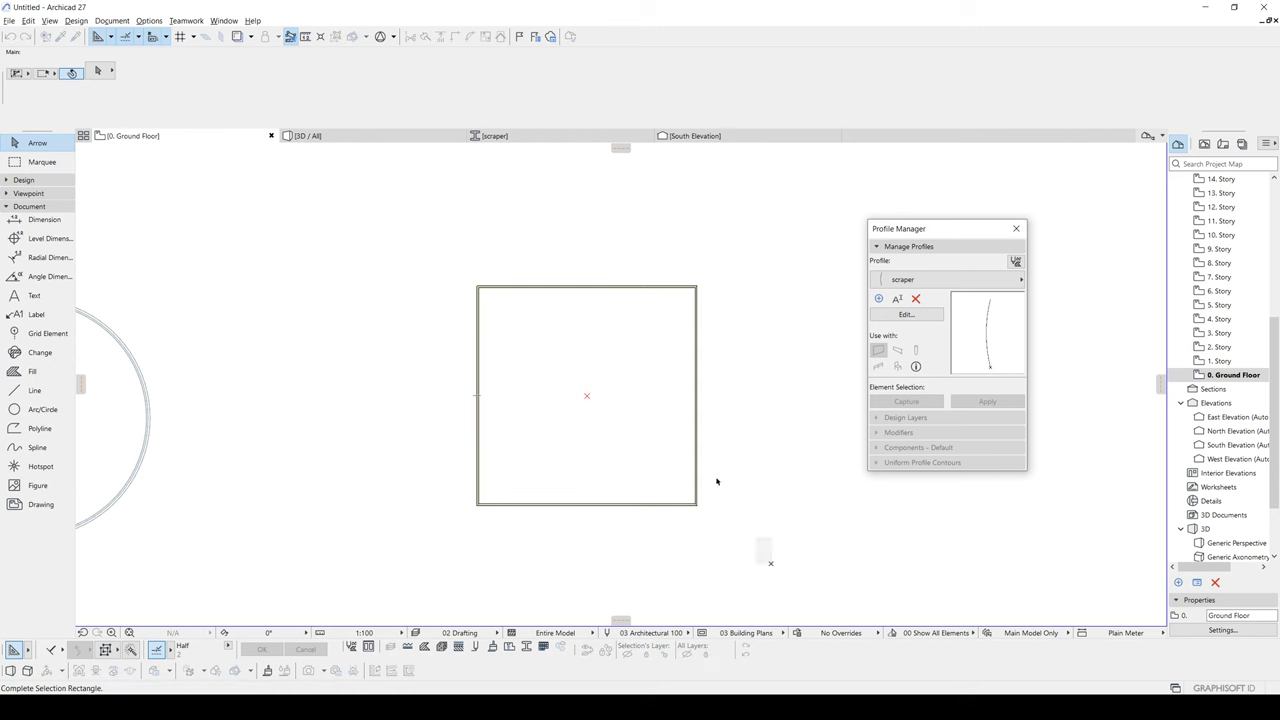
{"action": "left_click", "coordinate": [424, 238]}
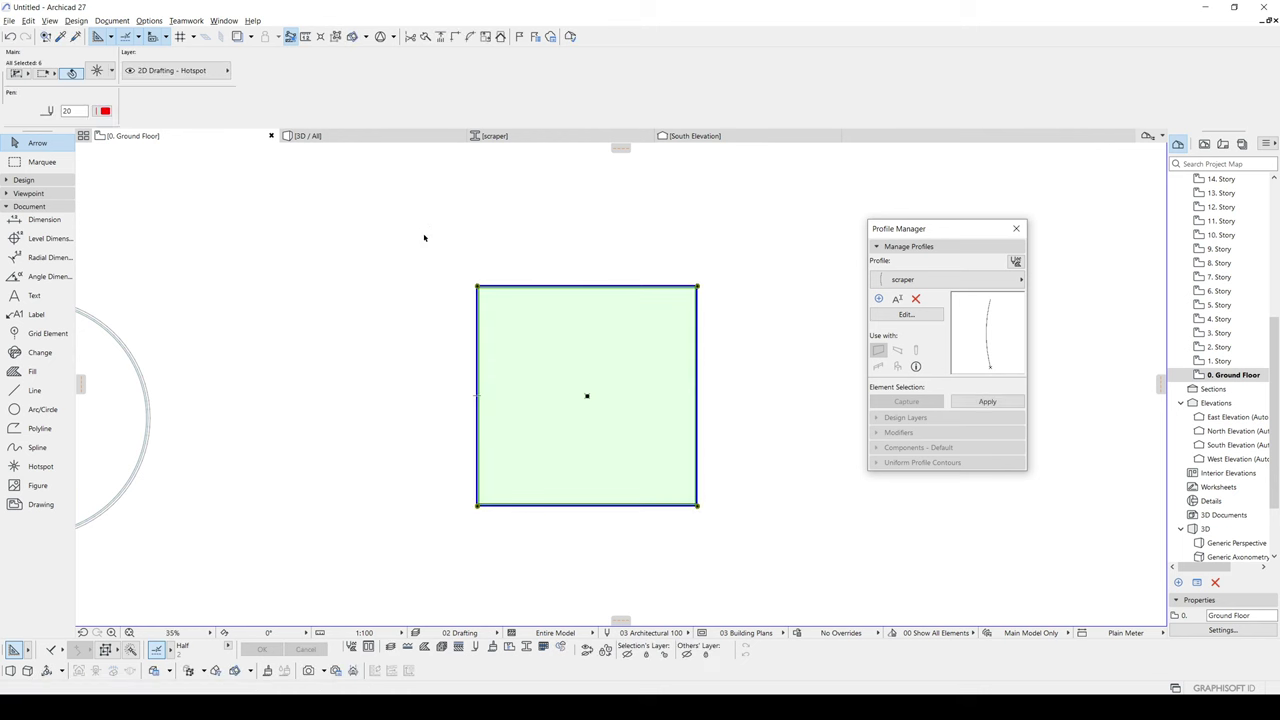
{"action": "left_click", "coordinate": [520, 289]}
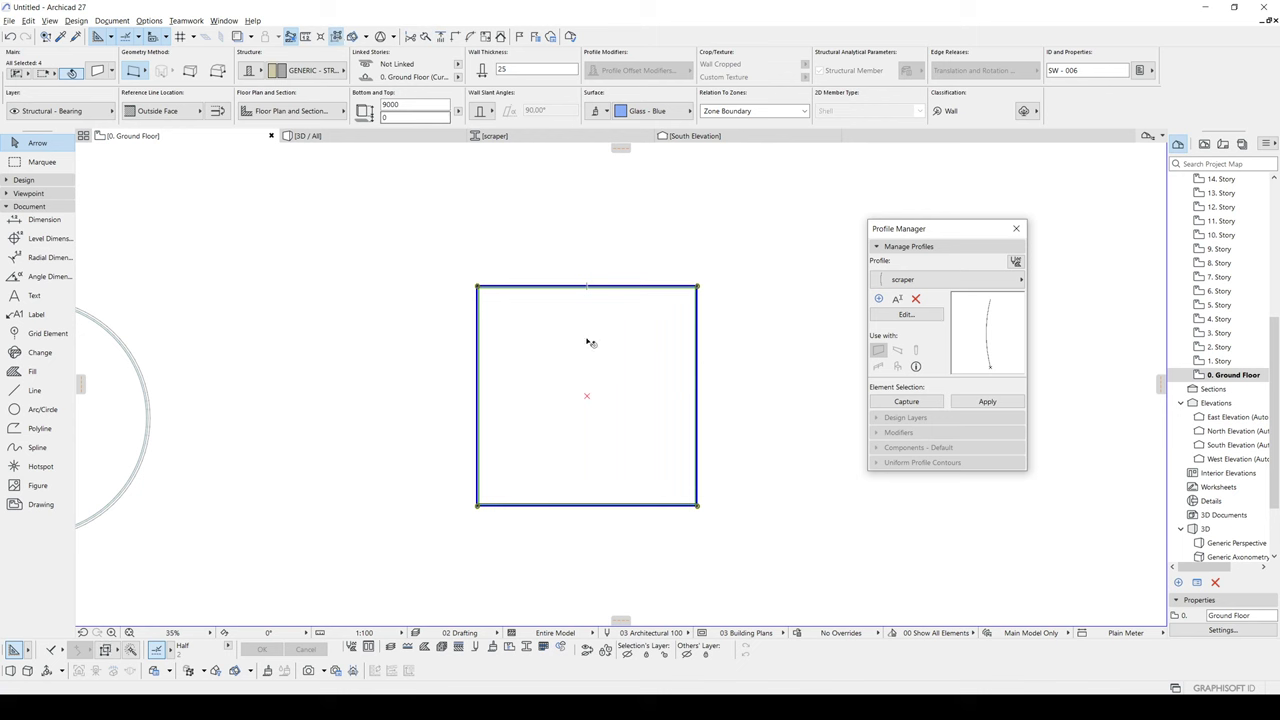
{"action": "double_click", "coordinate": [406, 104]}
{"action": "type", "text": "3"}
{"action": "middle_click_drag", "start_coordinate": [531, 363], "coordinate": [485, 355]}
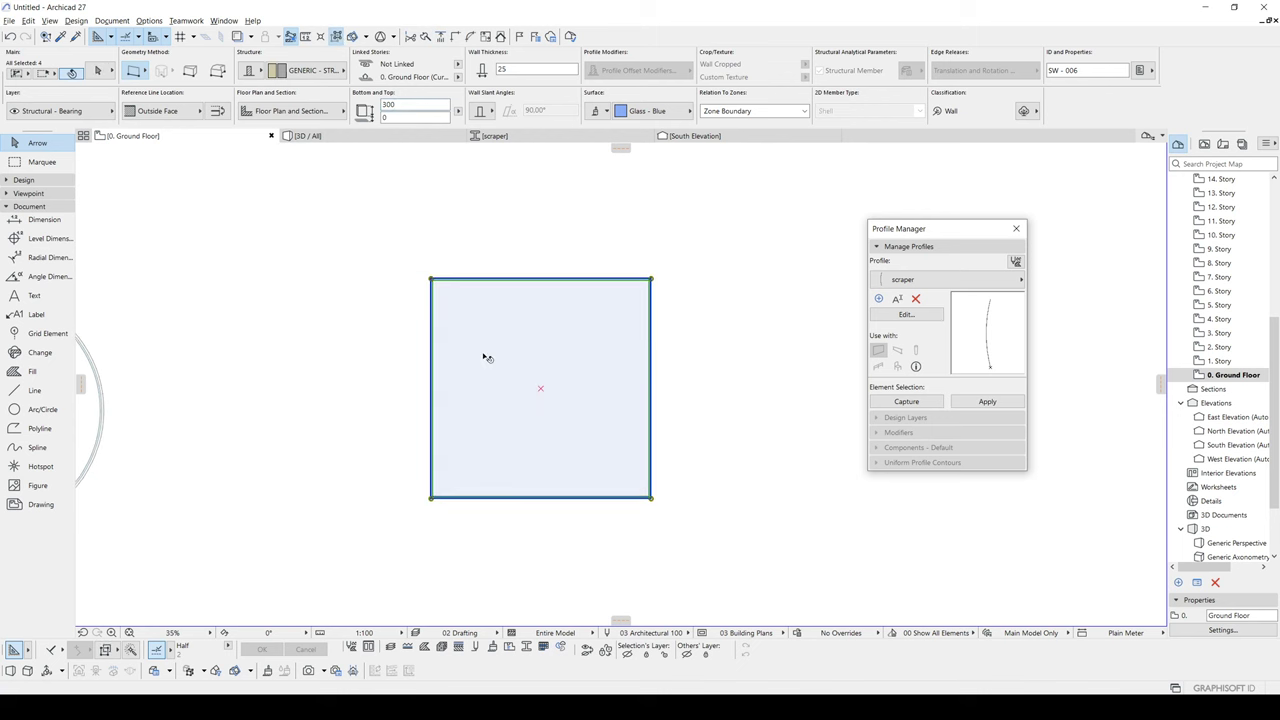
Step: Link the top of the four glass walls to 1. Story (Home + 1)
{"action": "key", "text": "ctrl+t"}
{"action": "left_click", "coordinate": [545, 121]}
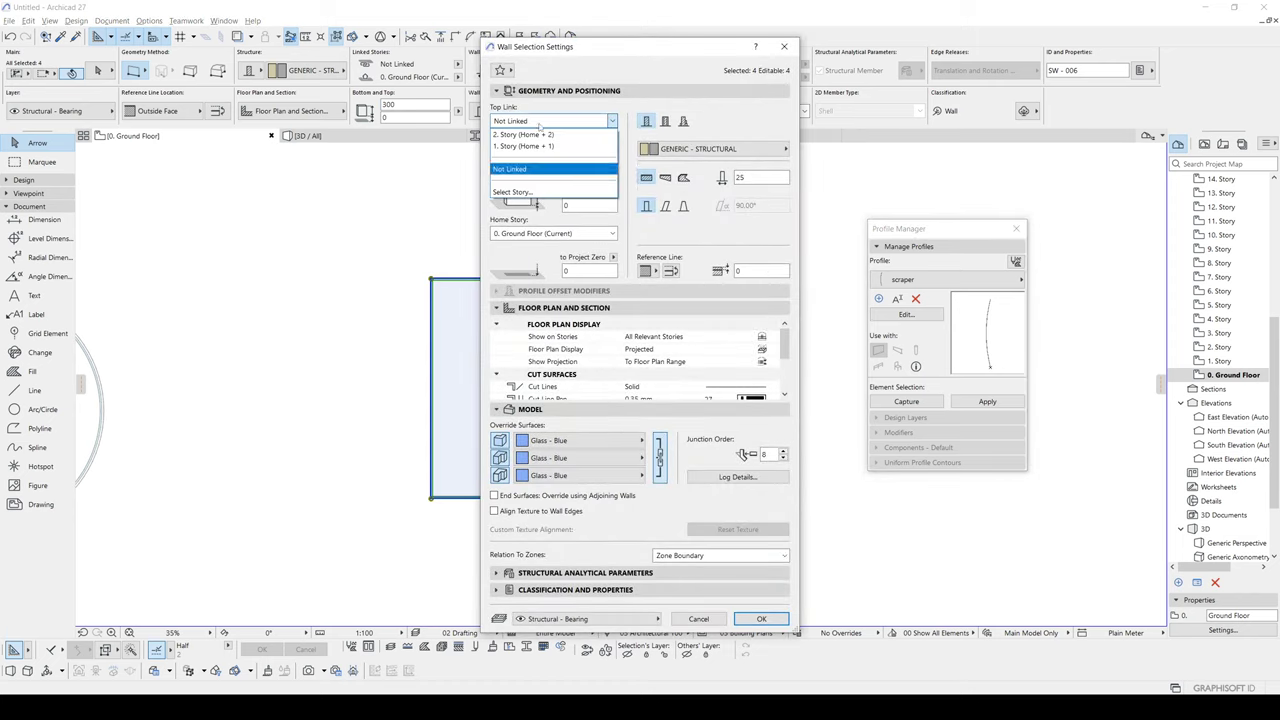
{"action": "left_click", "coordinate": [520, 146]}
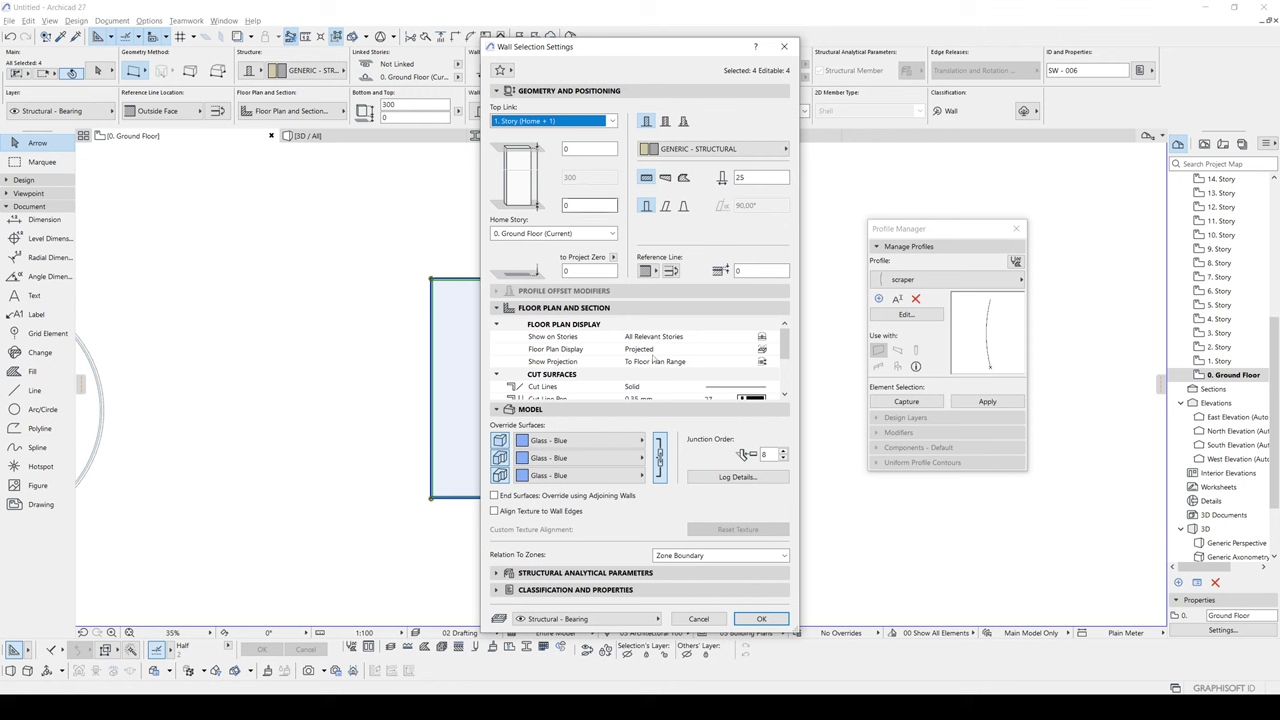
{"action": "left_click", "coordinate": [761, 619]}
Step: Set up Multiply for the square slab, walls and hotspot: Rotate by Increment, 29 copies, vertical displacement 300, home story set by elevation
{"action": "scroll", "coordinate": [723, 420], "scroll_direction": "down", "scroll_amount": 4}
{"action": "left_click", "coordinate": [733, 512]}
{"action": "left_click_drag", "start_coordinate": [733, 512], "coordinate": [514, 298]}
{"action": "key", "text": "ctrl+u"}
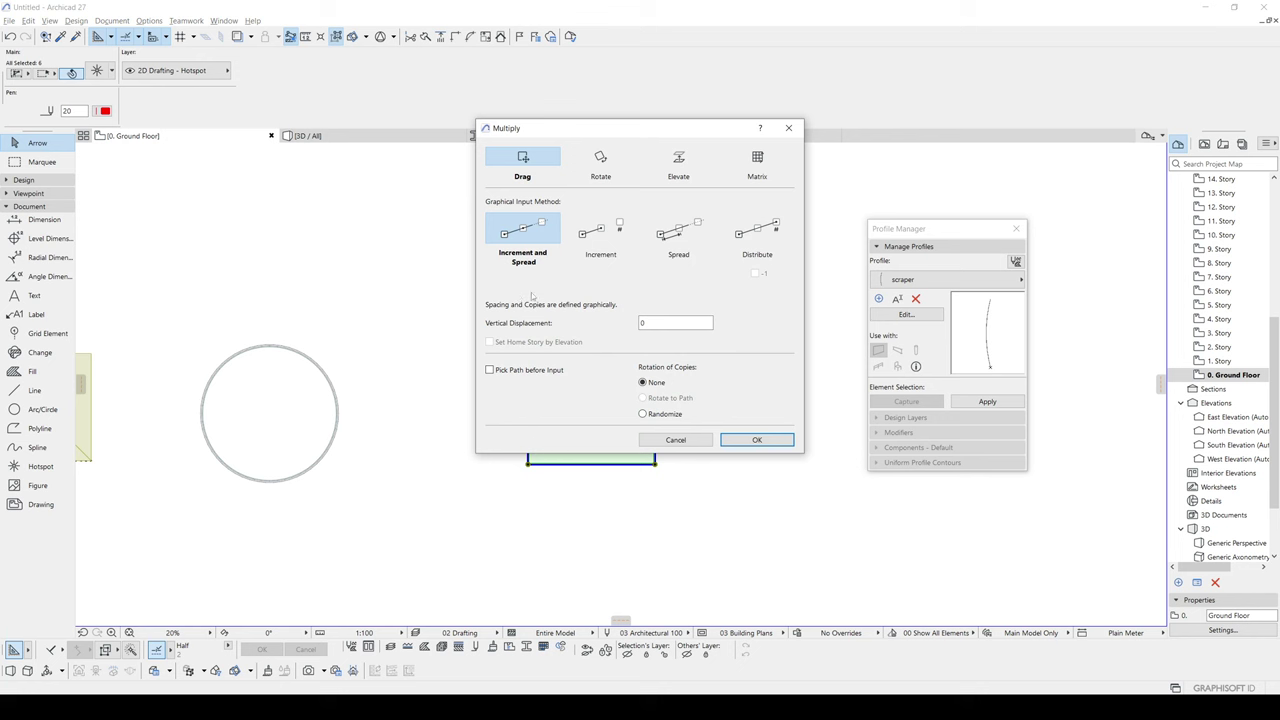
{"action": "left_click", "coordinate": [605, 163]}
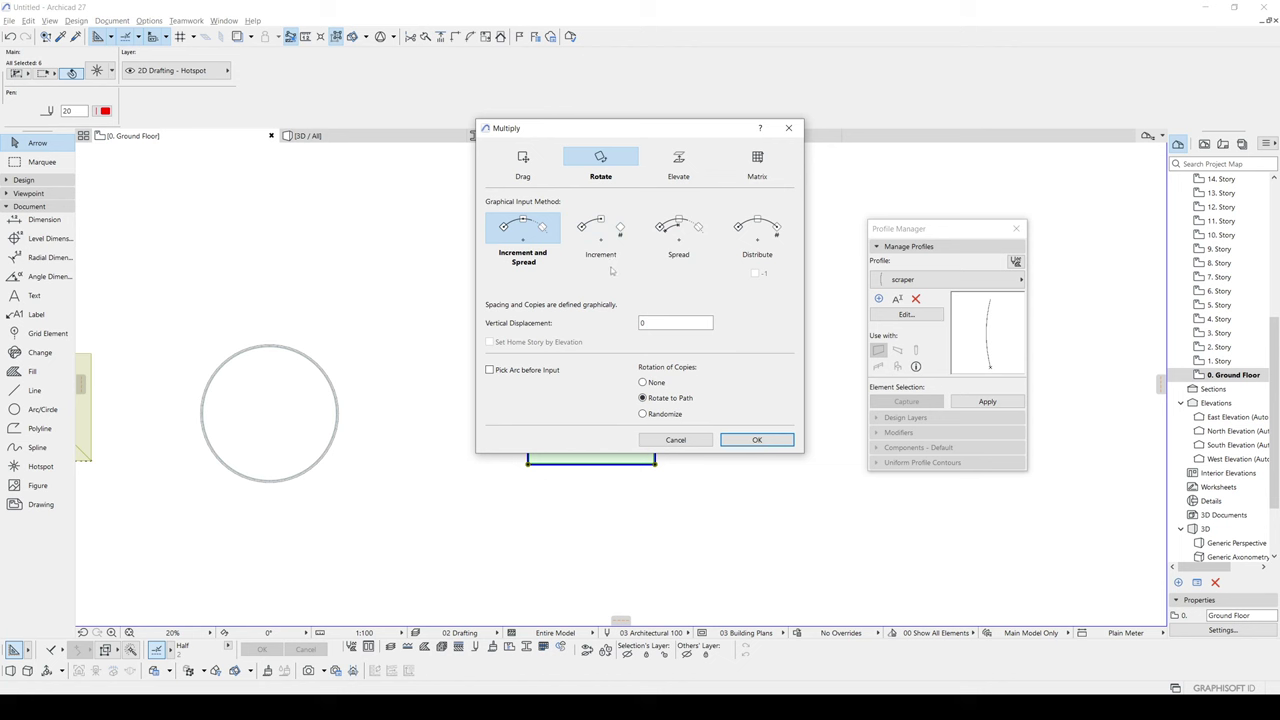
{"action": "left_click", "coordinate": [601, 229]}
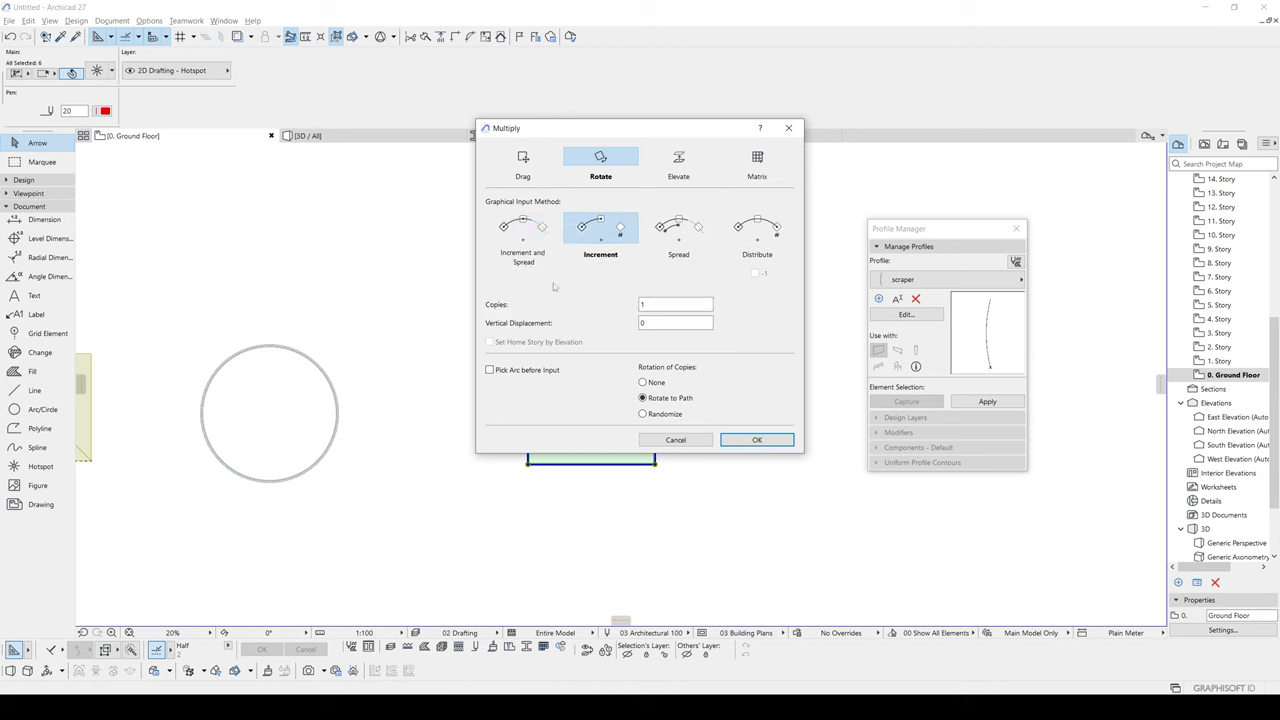
{"action": "left_click", "coordinate": [667, 308]}
{"action": "type", "text": "29"}
{"action": "left_click", "coordinate": [657, 320]}
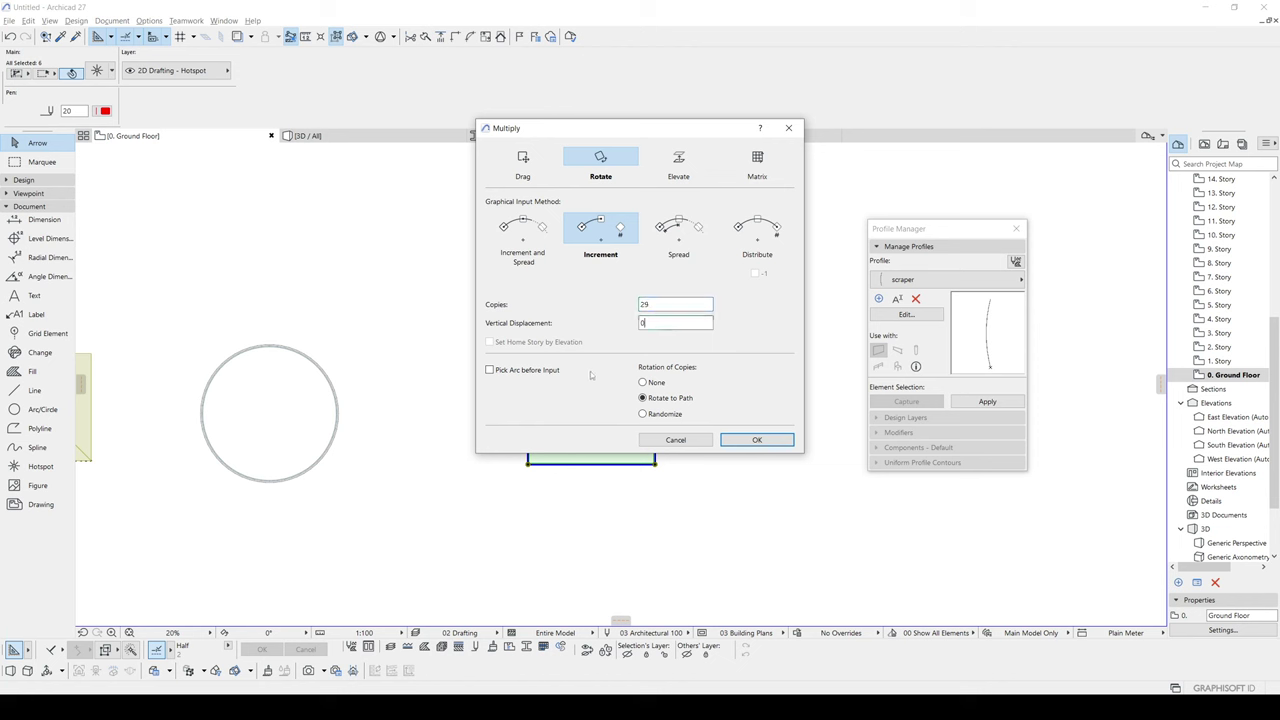
{"action": "left_click", "coordinate": [642, 323]}
{"action": "double_click", "coordinate": [637, 322]}
{"action": "type", "text": "300"}
{"action": "key", "text": "Tab"}
{"action": "left_click", "coordinate": [757, 440]}
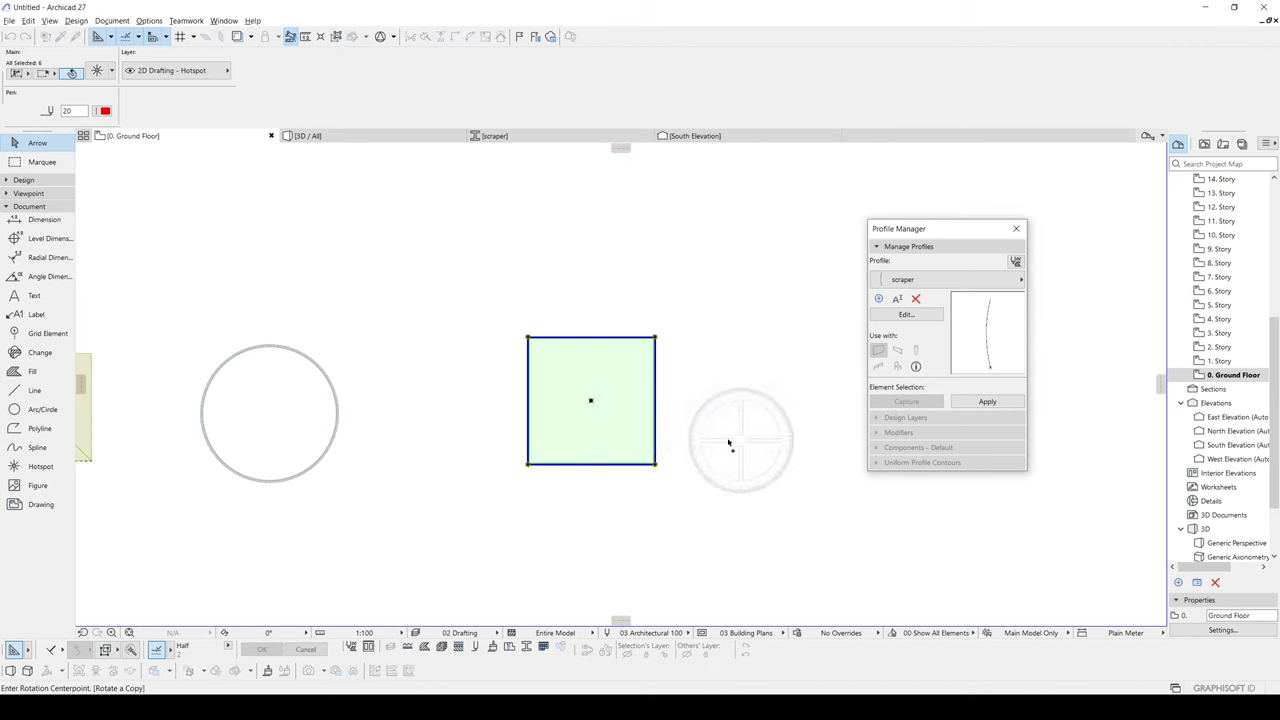
Step: Rotate the copies about the center hotspot, starting at a slab corner, with an angle of 6° between floors
{"action": "left_click", "coordinate": [591, 401]}
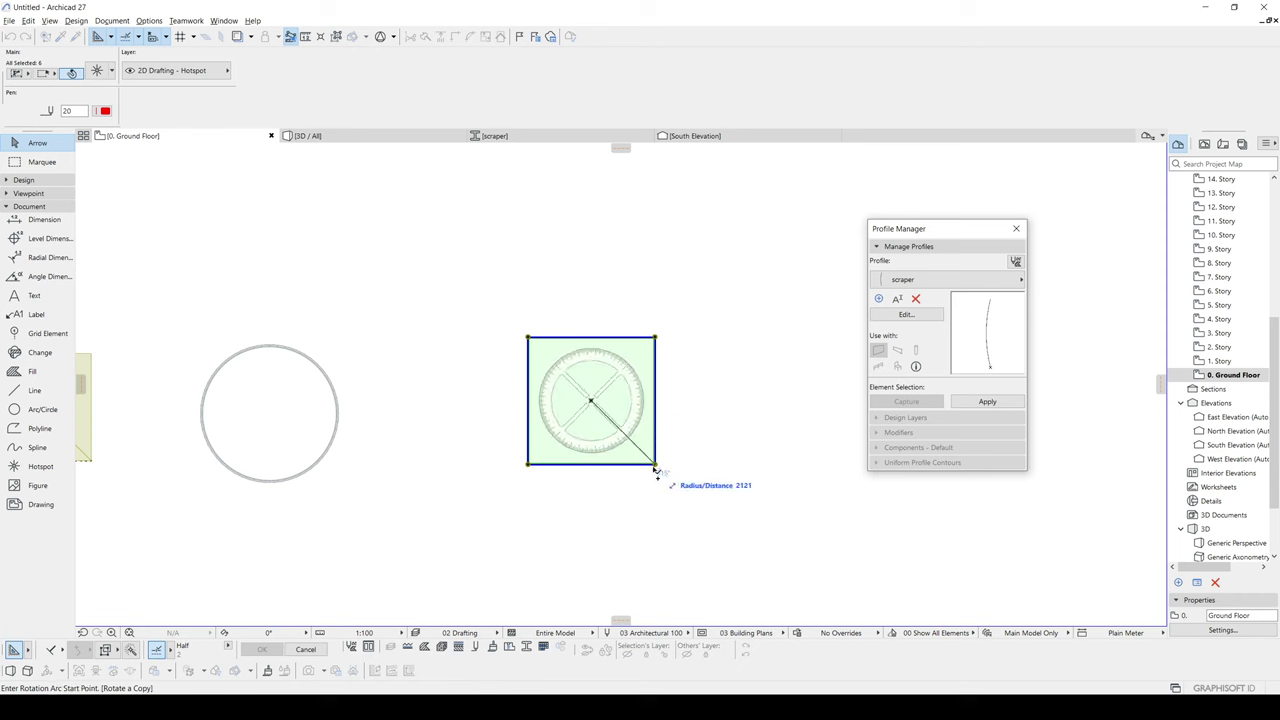
{"action": "scroll", "coordinate": [655, 465], "scroll_direction": "up", "scroll_amount": 3}
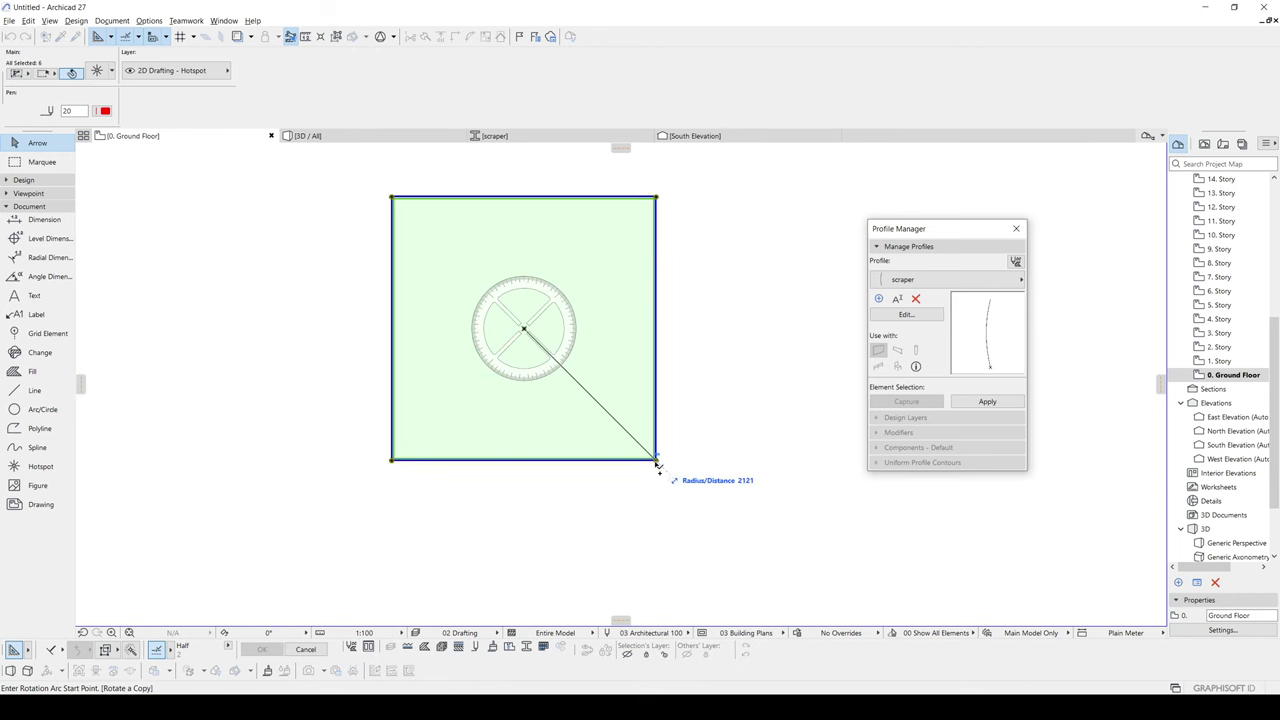
{"action": "left_click", "coordinate": [658, 464]}
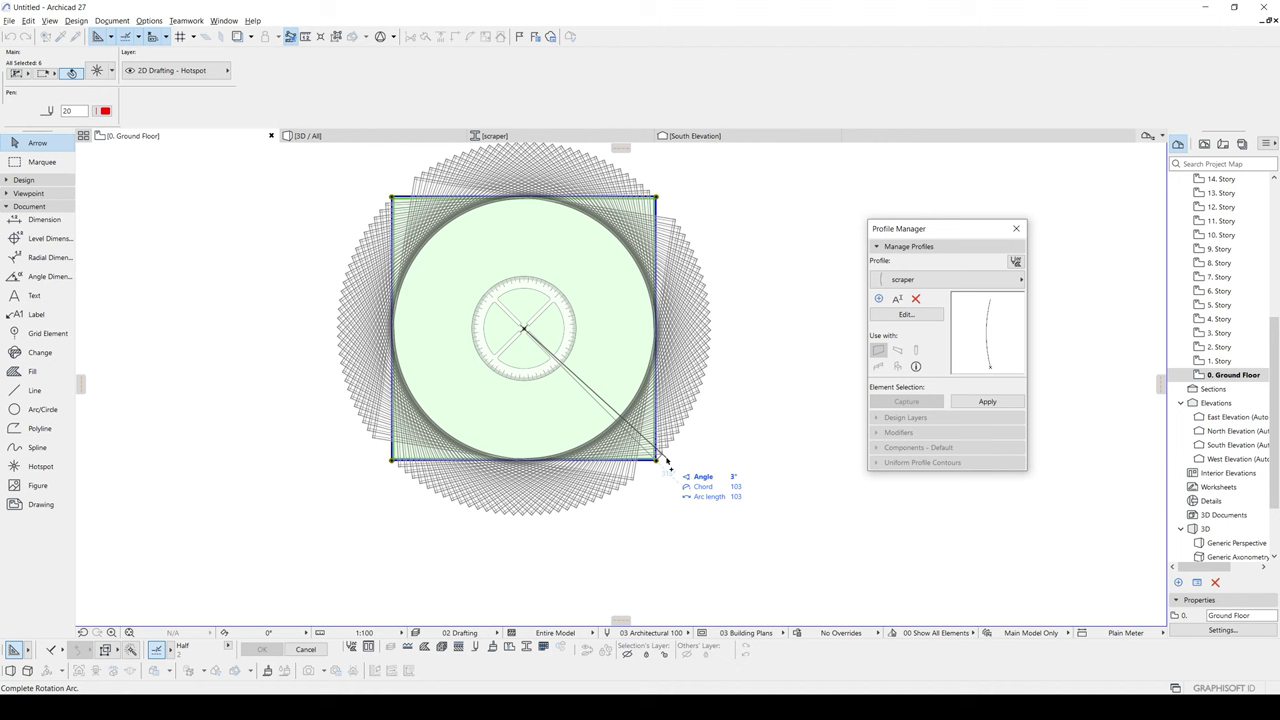
{"action": "type", "text": "6"}
{"action": "key", "text": "Return"}
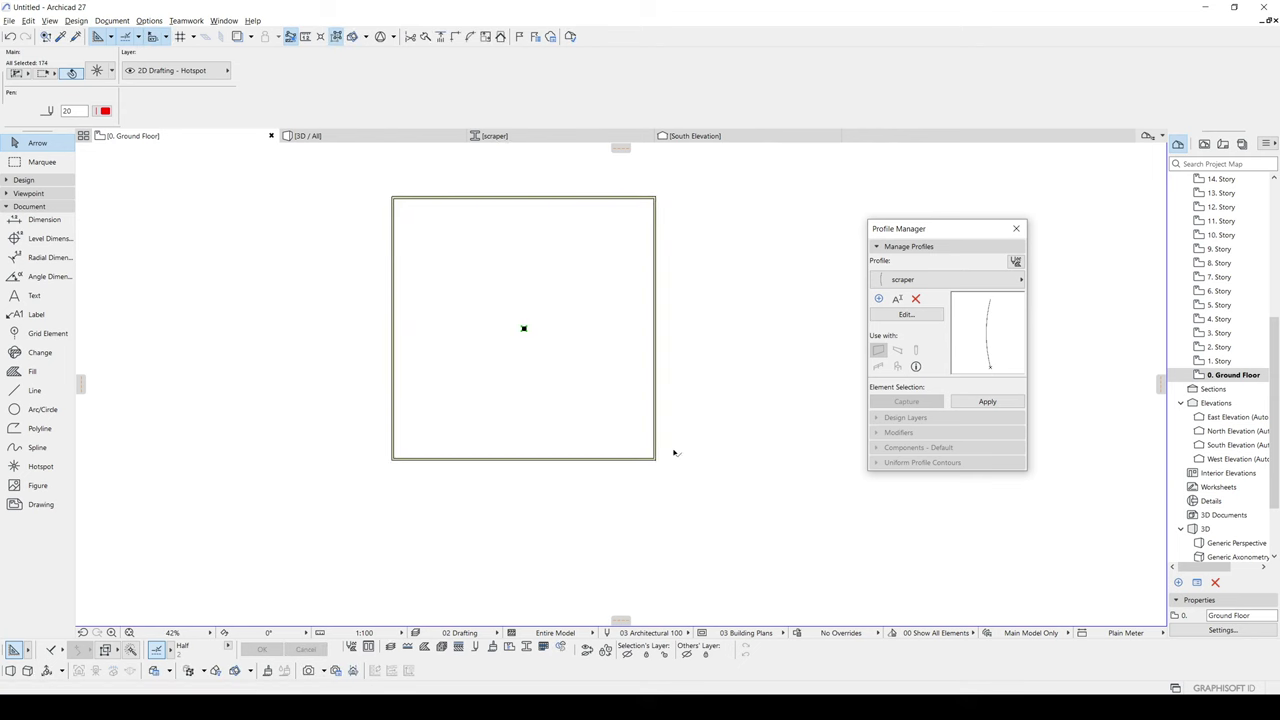
Step: Examine the floor rotation in the plans of stories 1 to 5 and the whole twisted tower in 3D
{"action": "middle_click_drag", "start_coordinate": [693, 385], "coordinate": [725, 421]}
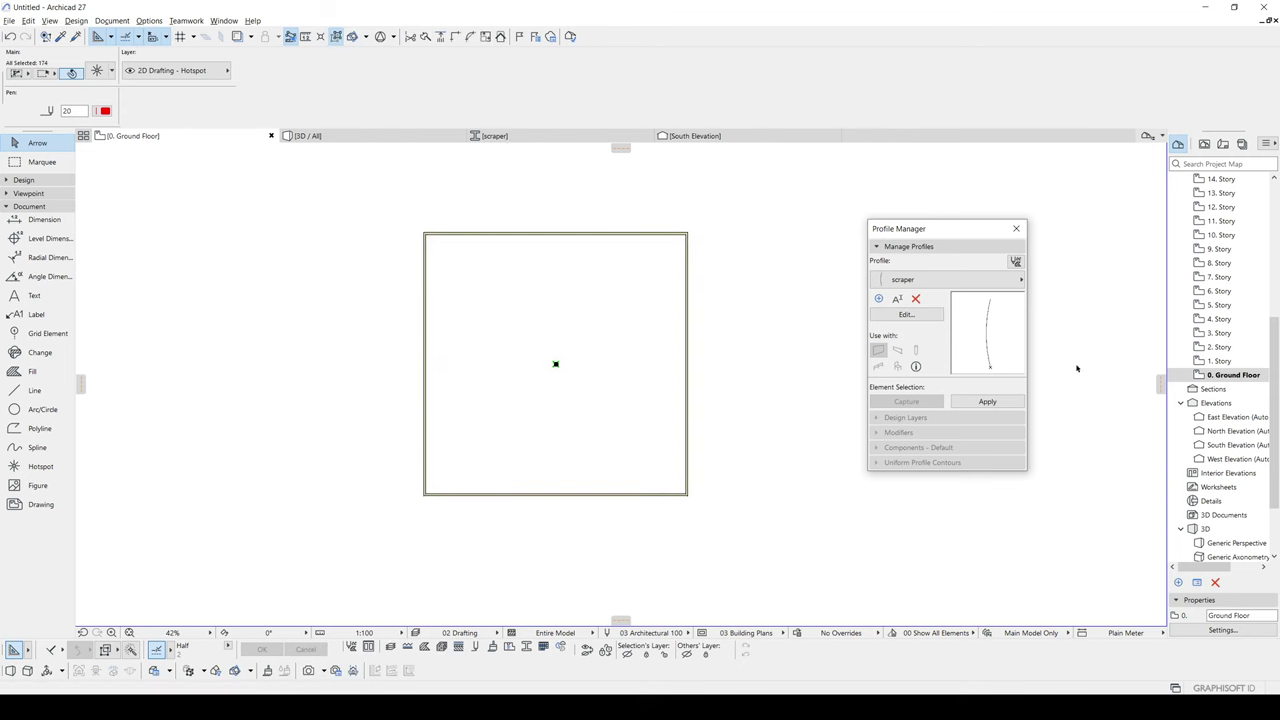
{"action": "double_click", "coordinate": [1220, 361]}
{"action": "left_click", "coordinate": [1224, 349]}
{"action": "double_click", "coordinate": [1222, 347]}
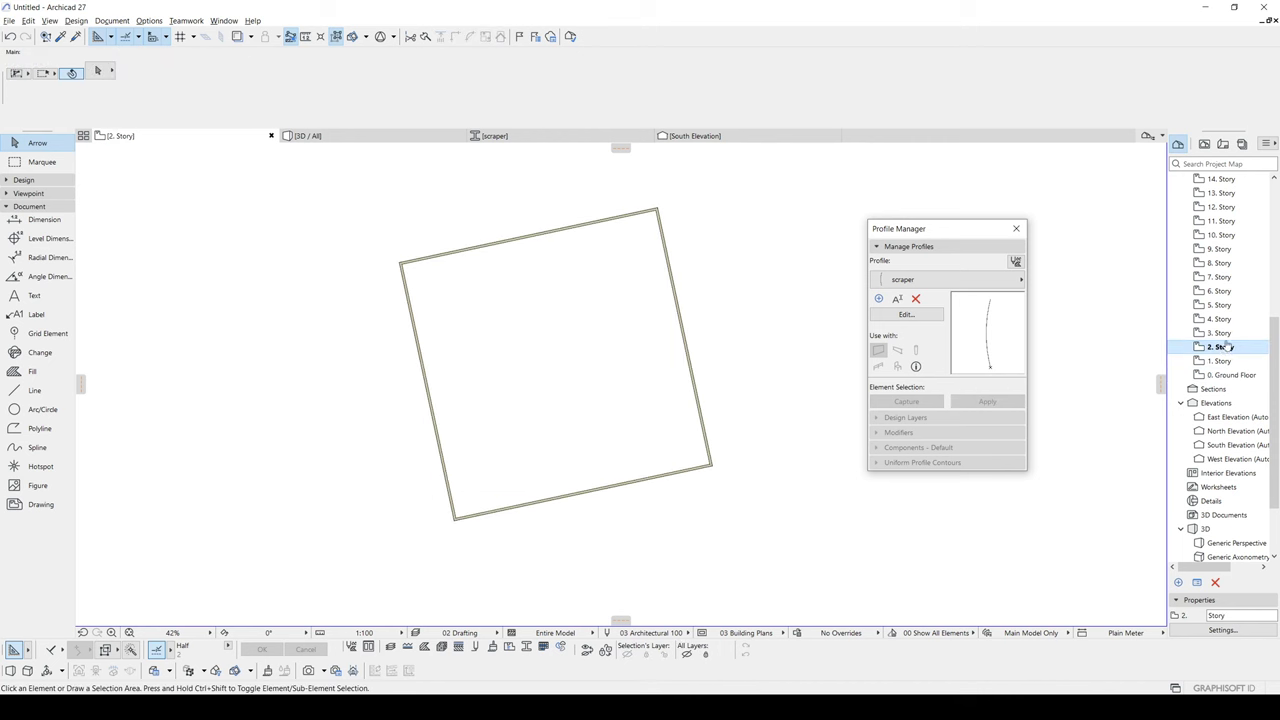
{"action": "double_click", "coordinate": [1222, 333]}
{"action": "left_click", "coordinate": [1225, 319]}
{"action": "double_click", "coordinate": [1222, 319]}
{"action": "double_click", "coordinate": [1222, 305]}
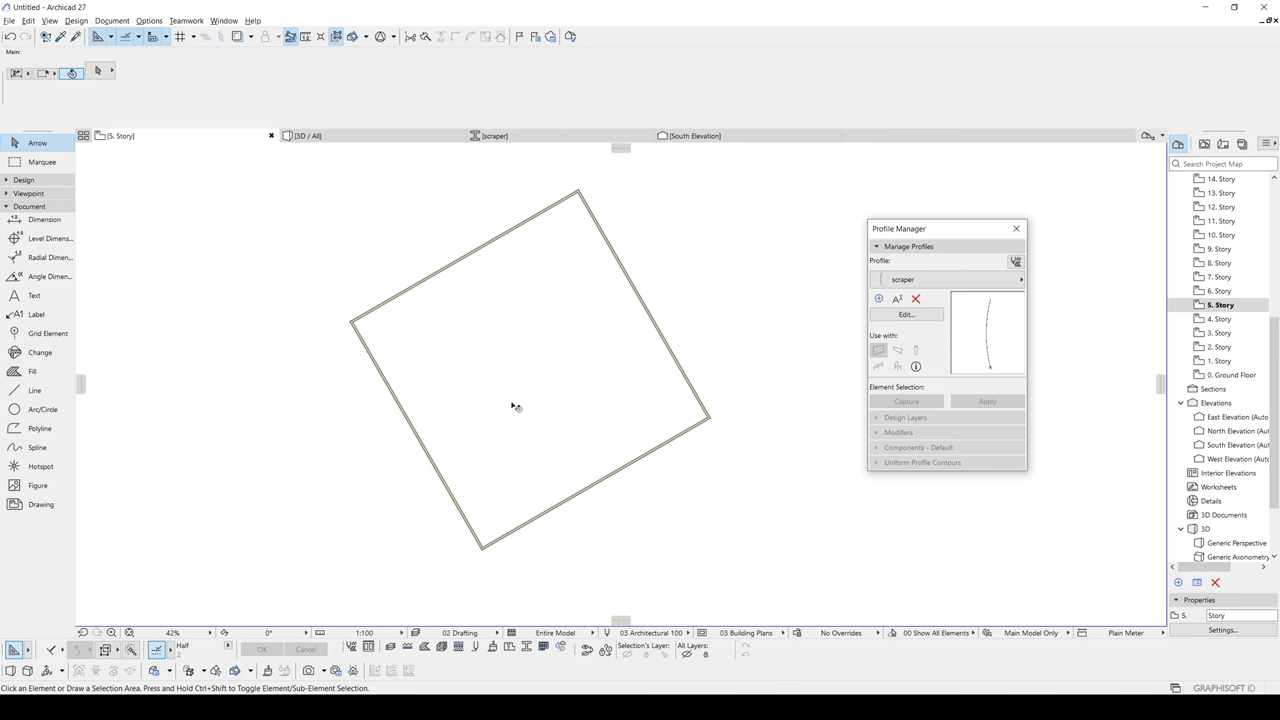
{"action": "key", "text": "F3"}
{"action": "scroll", "coordinate": [703, 426], "scroll_direction": "up", "scroll_amount": 3}
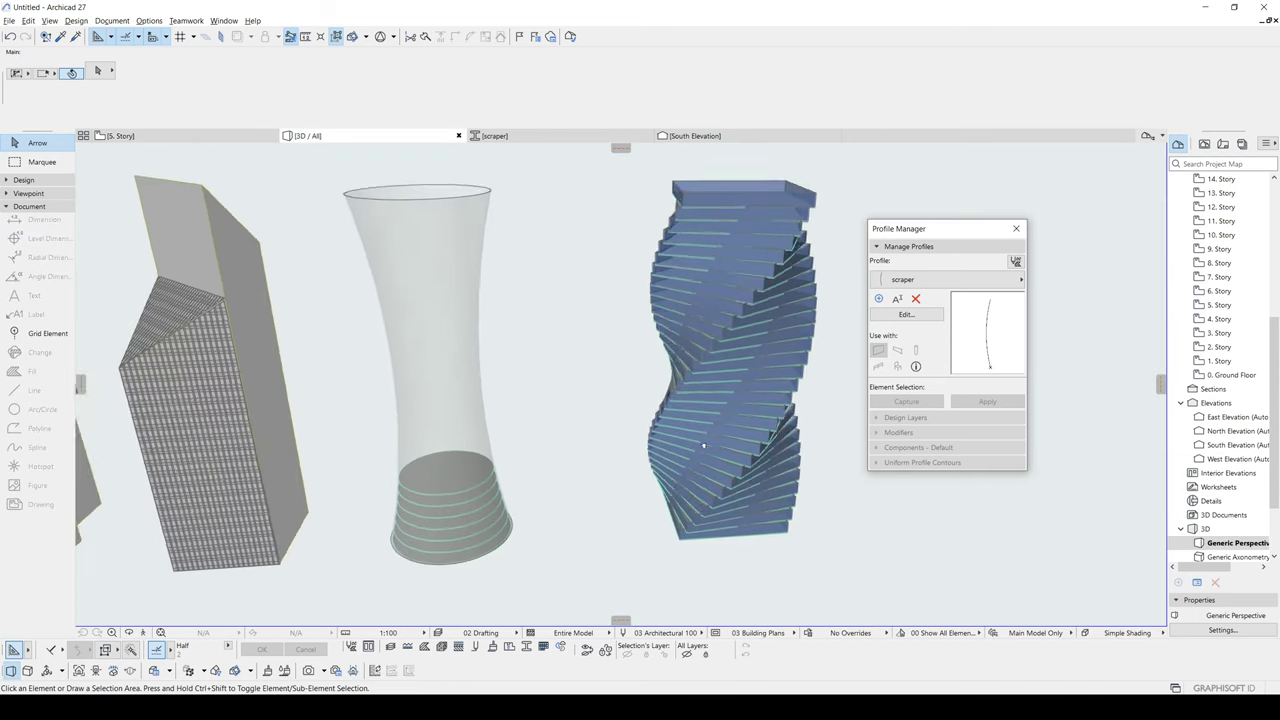
{"action": "middle_click_drag", "start_coordinate": [694, 446], "coordinate": [487, 361], "text": "shift"}
{"action": "scroll", "coordinate": [486, 361], "scroll_direction": "down", "scroll_amount": 6}
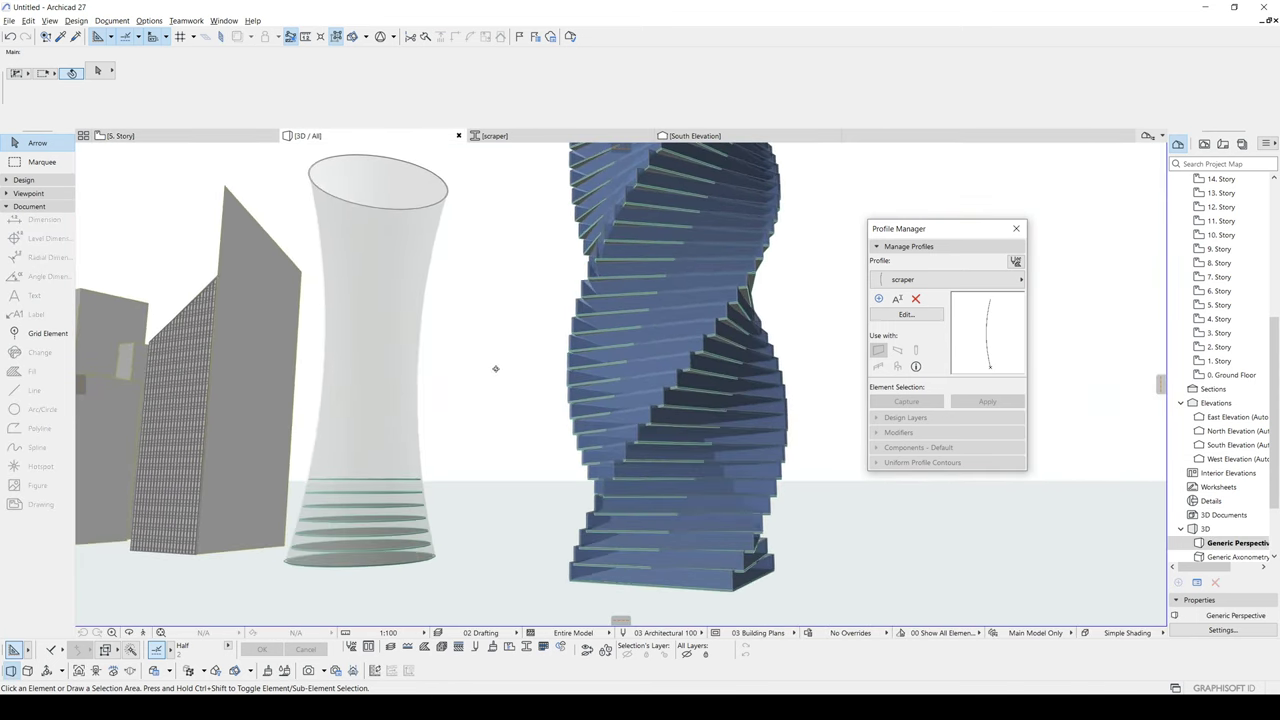
{"action": "middle_click_drag", "start_coordinate": [658, 408], "coordinate": [586, 401], "text": "shift"}
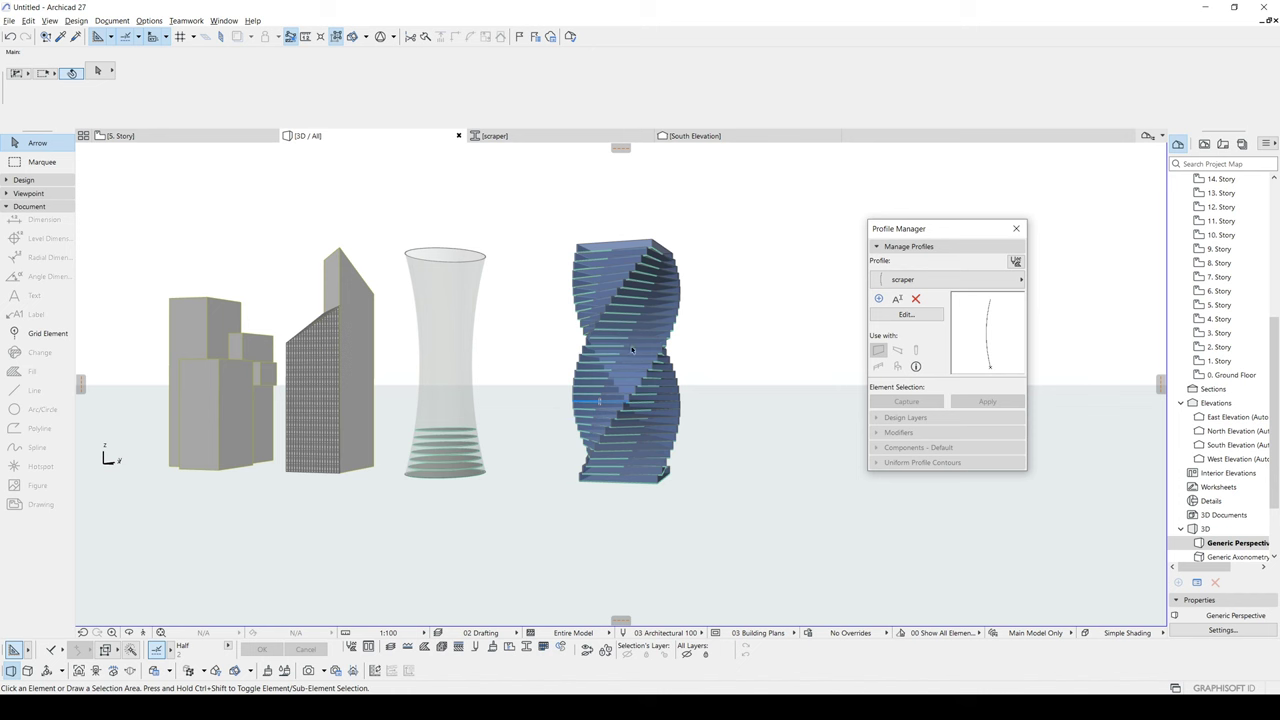
Step: Compare the ground floor, 29. Story and 30. Story plans to check where the tower's copies end
{"action": "double_click", "coordinate": [1262, 376]}
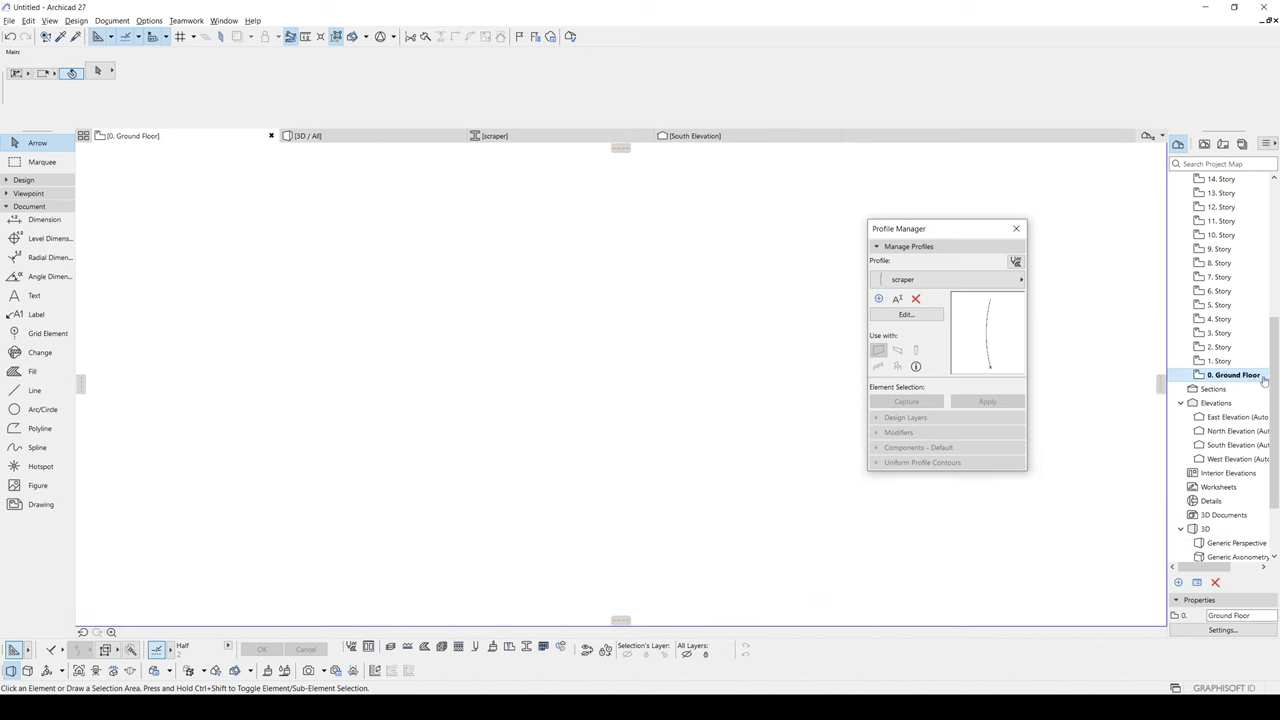
{"action": "left_click_drag", "start_coordinate": [1274, 385], "coordinate": [1274, 297]}
{"action": "scroll", "coordinate": [1236, 222], "scroll_direction": "up", "scroll_amount": 3}
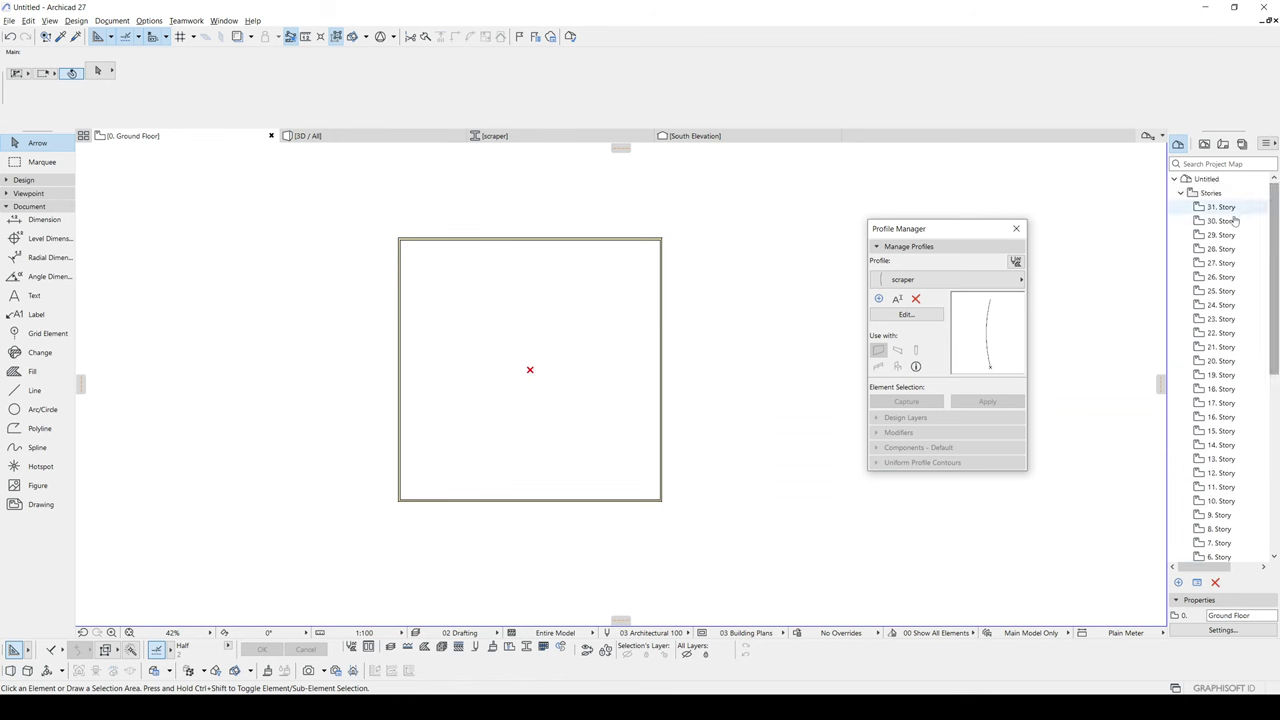
{"action": "double_click", "coordinate": [1227, 222]}
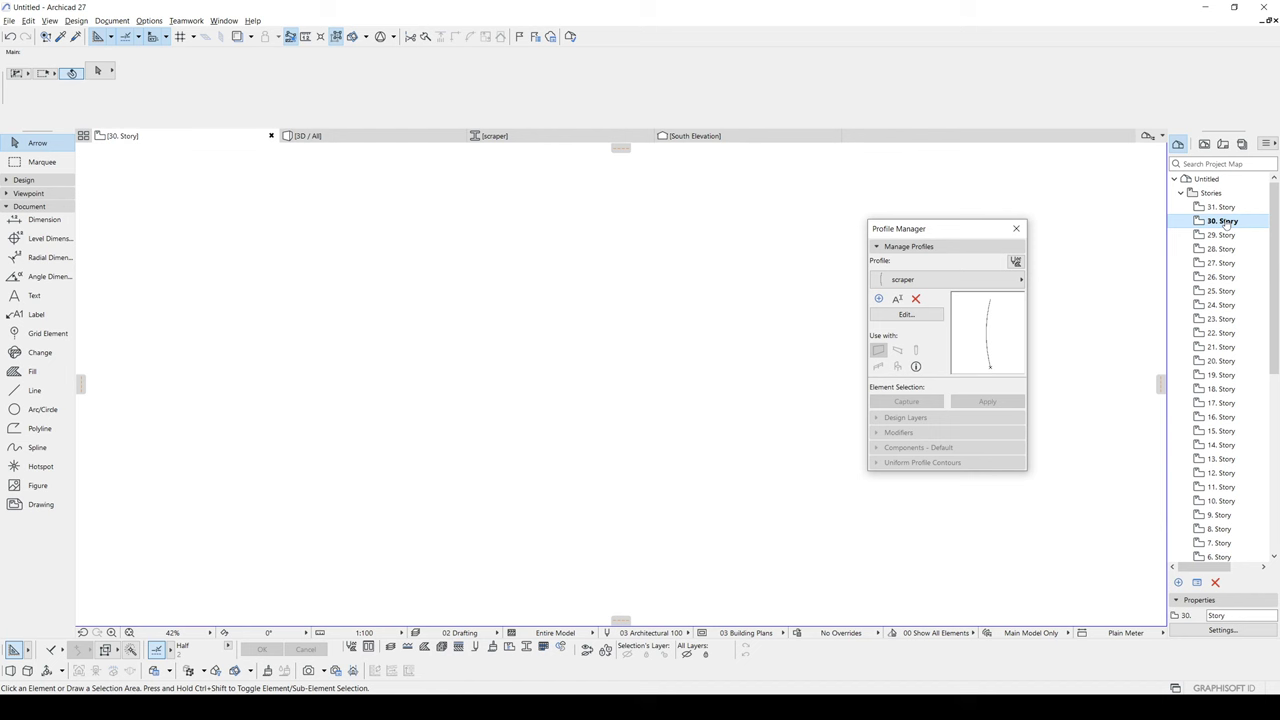
{"action": "double_click", "coordinate": [1224, 233]}
{"action": "double_click", "coordinate": [1226, 222]}
{"action": "double_click", "coordinate": [1224, 234]}
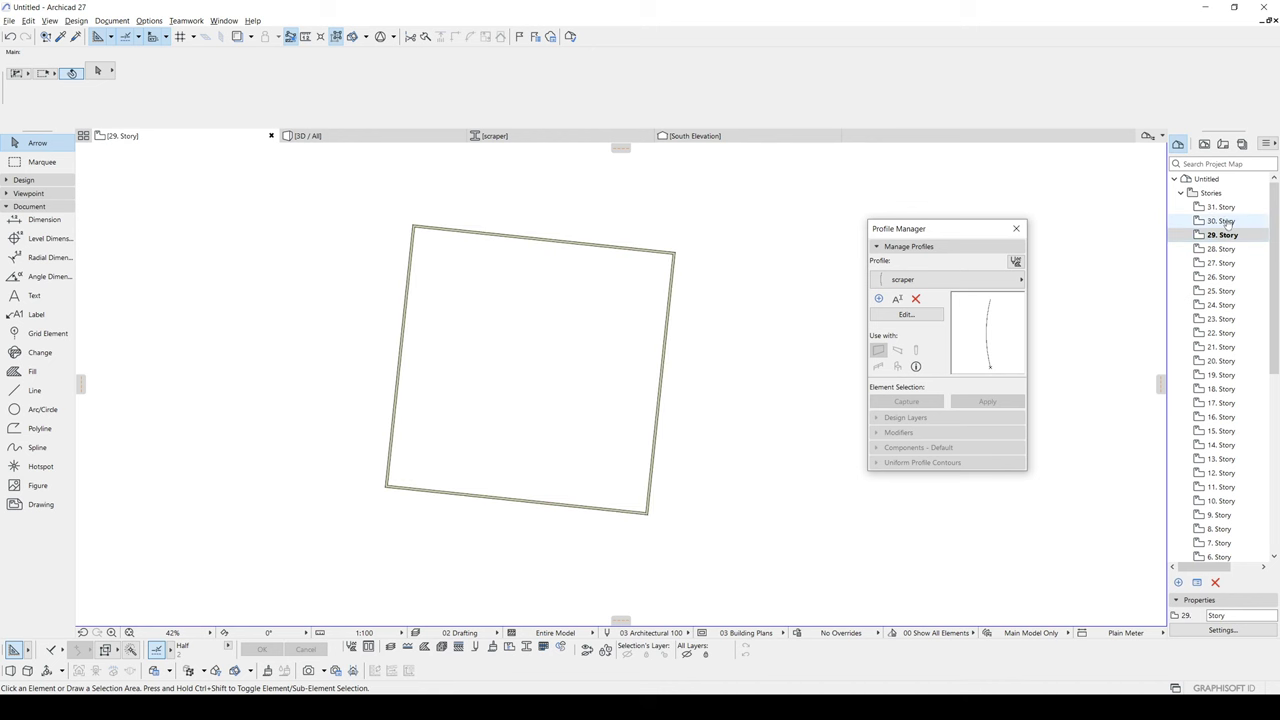
{"action": "double_click", "coordinate": [1226, 222]}
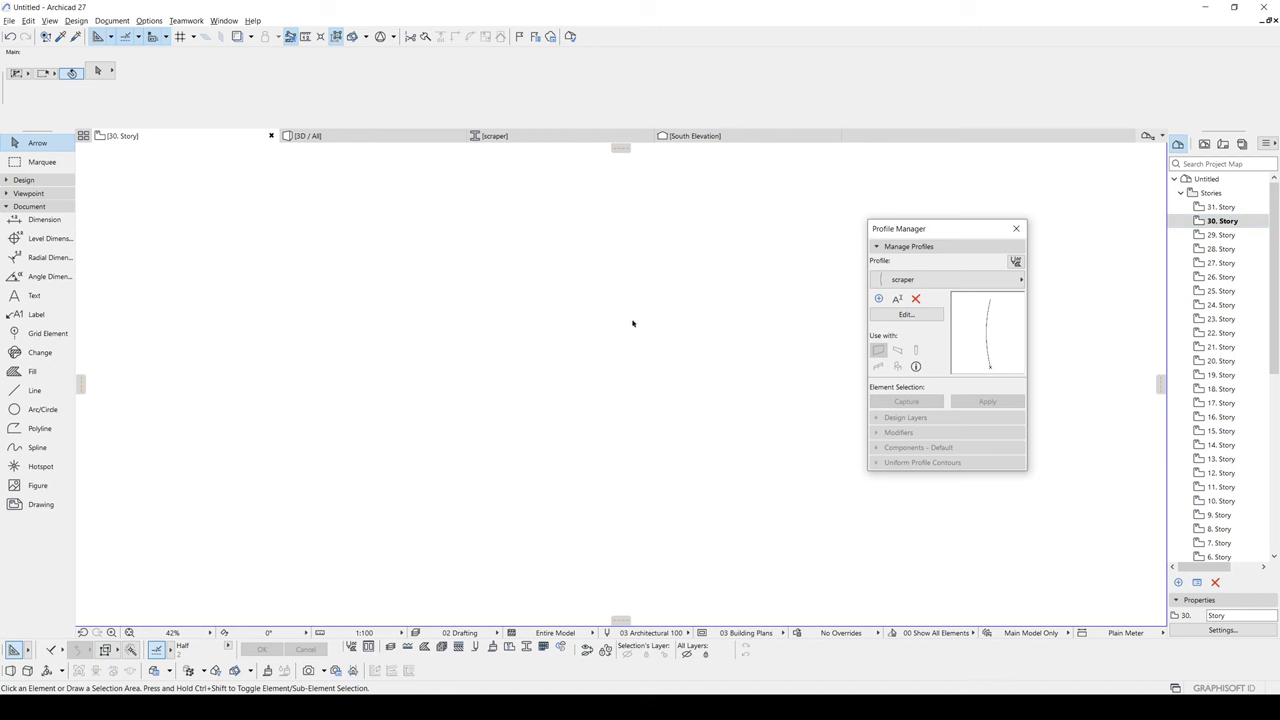
Step: Examine the top floor of the twisted tower in 3D to check how it finishes
{"action": "key", "text": "F3"}
{"action": "middle_click_drag", "start_coordinate": [643, 348], "coordinate": [583, 385], "text": "shift"}
{"action": "scroll", "coordinate": [621, 309], "scroll_direction": "up", "scroll_amount": 2}
{"action": "middle_click_drag", "start_coordinate": [621, 309], "coordinate": [613, 306], "text": "shift"}
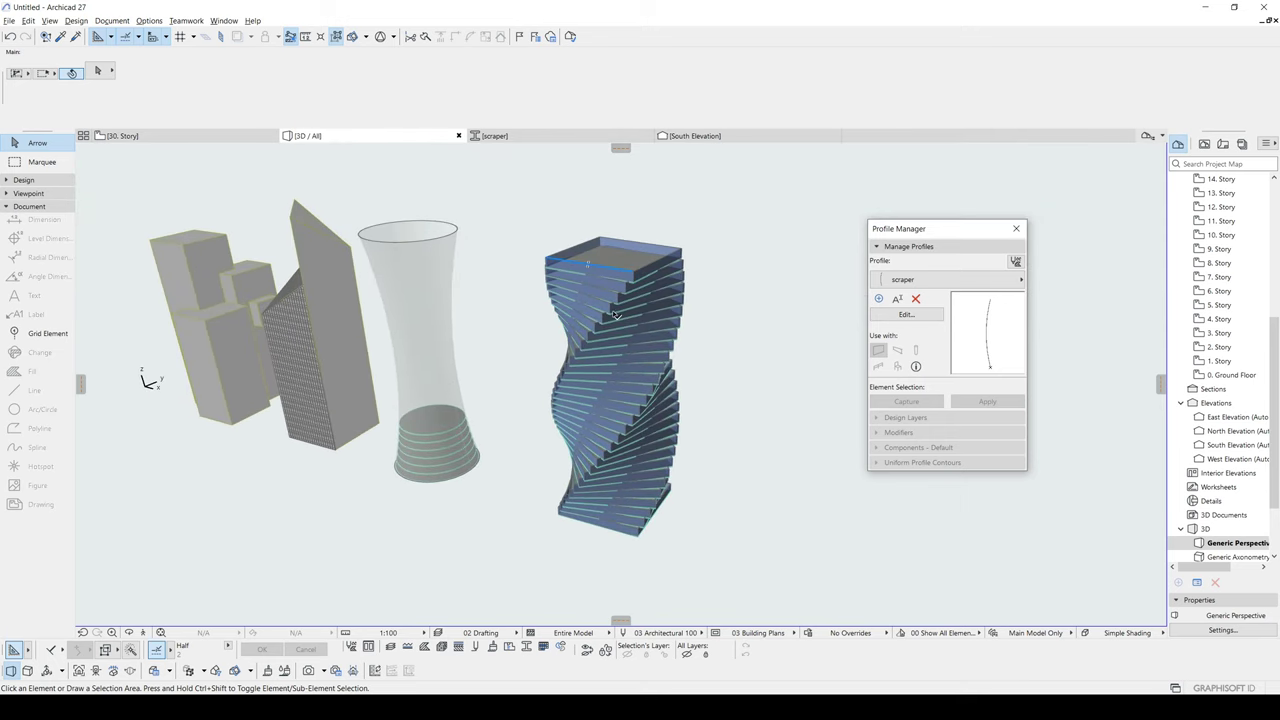
{"action": "scroll", "coordinate": [626, 311], "scroll_direction": "up", "scroll_amount": 1}
{"action": "middle_click_drag", "start_coordinate": [623, 310], "coordinate": [601, 368]}
{"action": "scroll", "coordinate": [616, 347], "scroll_direction": "up", "scroll_amount": 3}
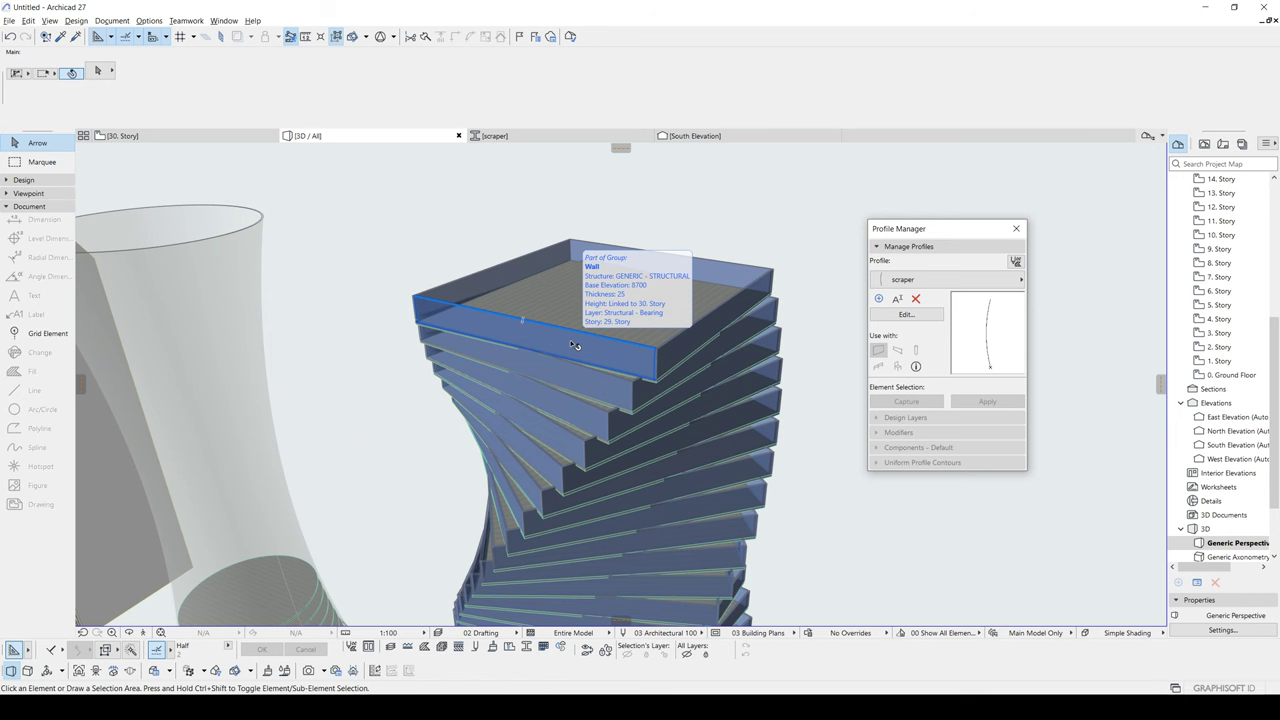
{"action": "middle_click_drag", "start_coordinate": [574, 345], "coordinate": [625, 287], "text": "shift"}
Step: Undo the rotated multiplication of the square floor and return to the ground floor plan
{"action": "key", "text": "ctrl+z"}
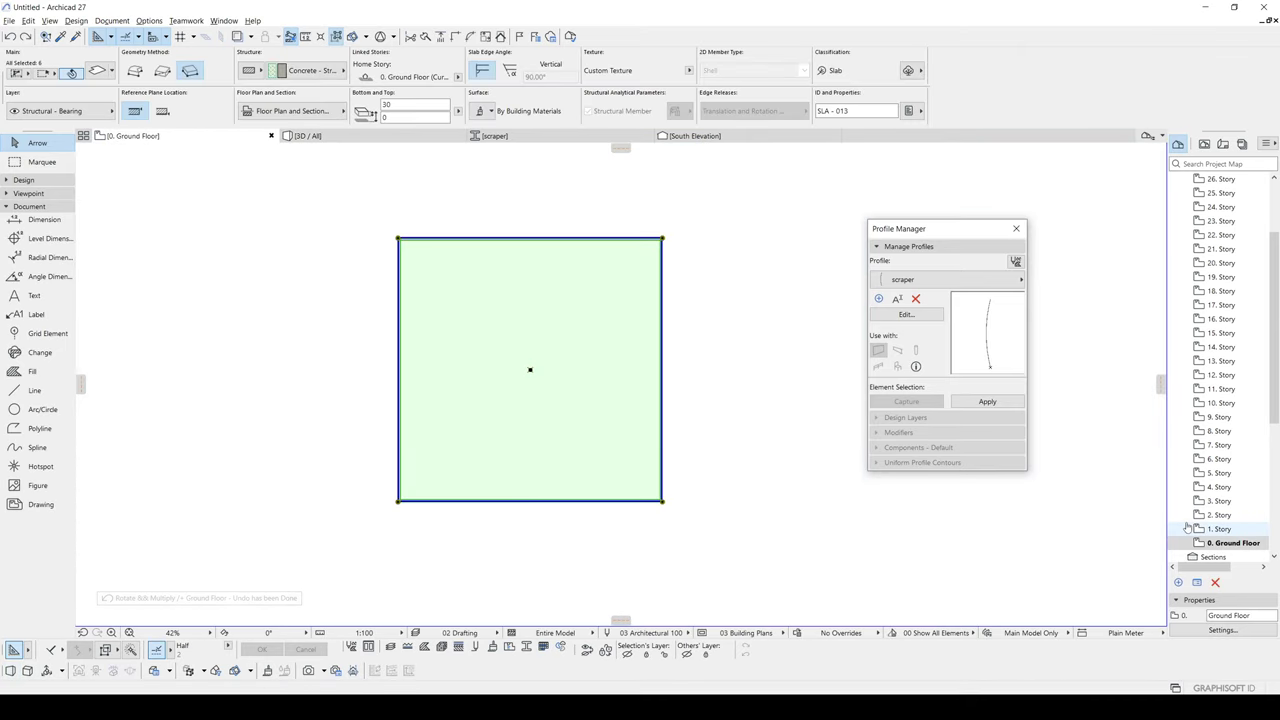
{"action": "left_click", "coordinate": [727, 521]}
{"action": "key", "text": "F3"}
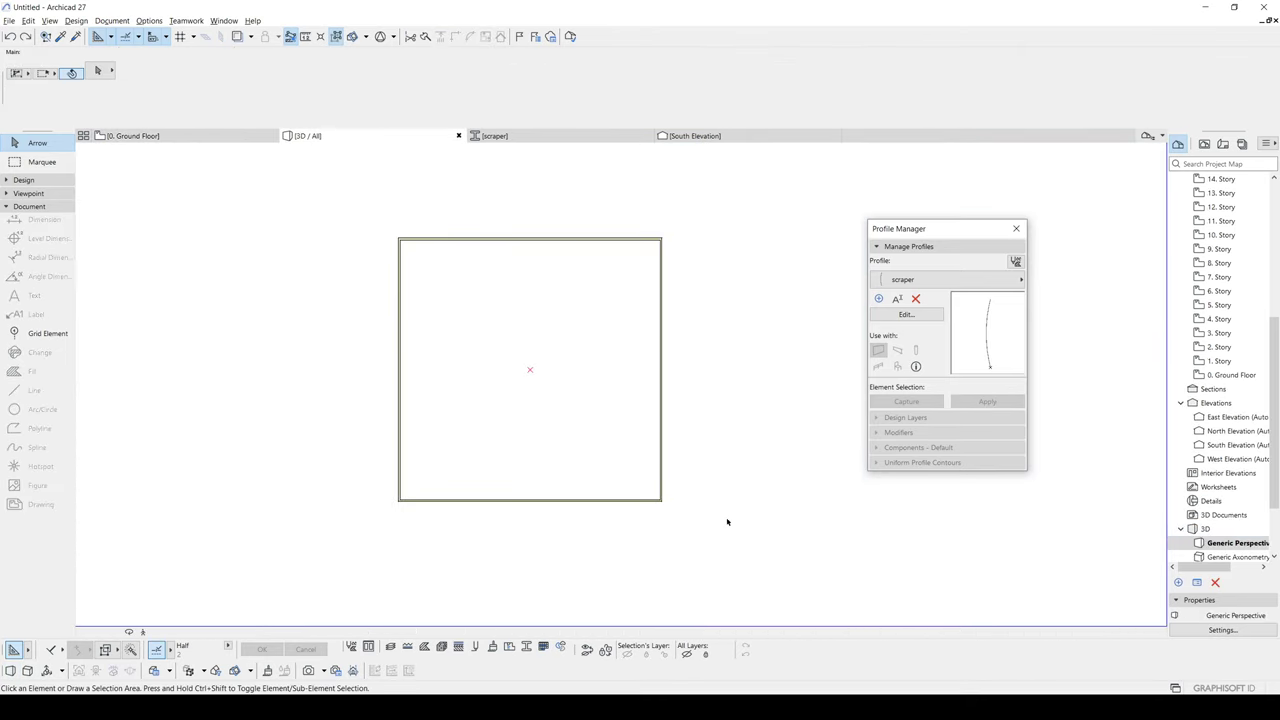
{"action": "key", "text": "F2"}
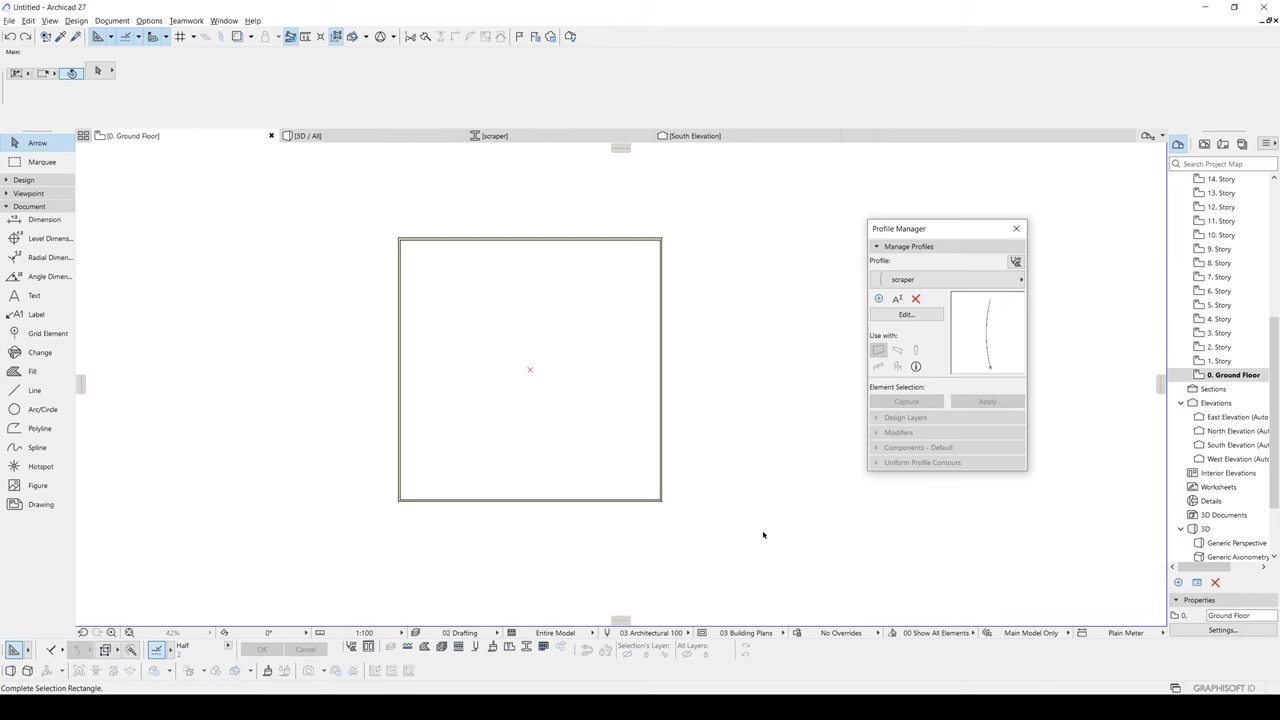
Step: Set up a rotated, increment-based multiplication of all ground floor elements with 30 copies and a vertical displacement of 300
{"action": "key", "text": "ctrl+a"}
{"action": "key", "text": "ctrl+u"}
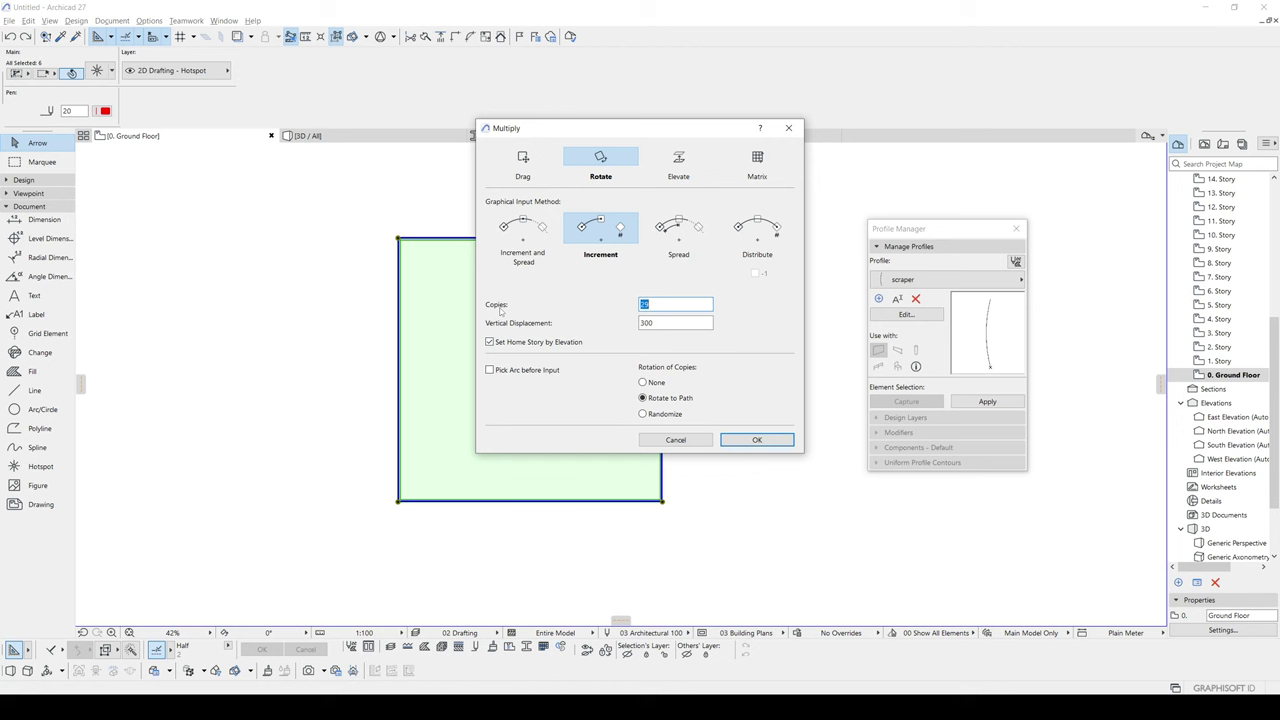
{"action": "left_click_drag", "start_coordinate": [514, 342], "coordinate": [746, 352]}
{"action": "key", "text": "shift+Tab"}
{"action": "key", "text": "shift+Tab"}
{"action": "type", "text": "30"}
{"action": "left_click", "coordinate": [757, 440]}
Step: Rotate the copies about the square's centre hotspot from its corner in 6° increments, leaving nothing selected
{"action": "left_click", "coordinate": [530, 370]}
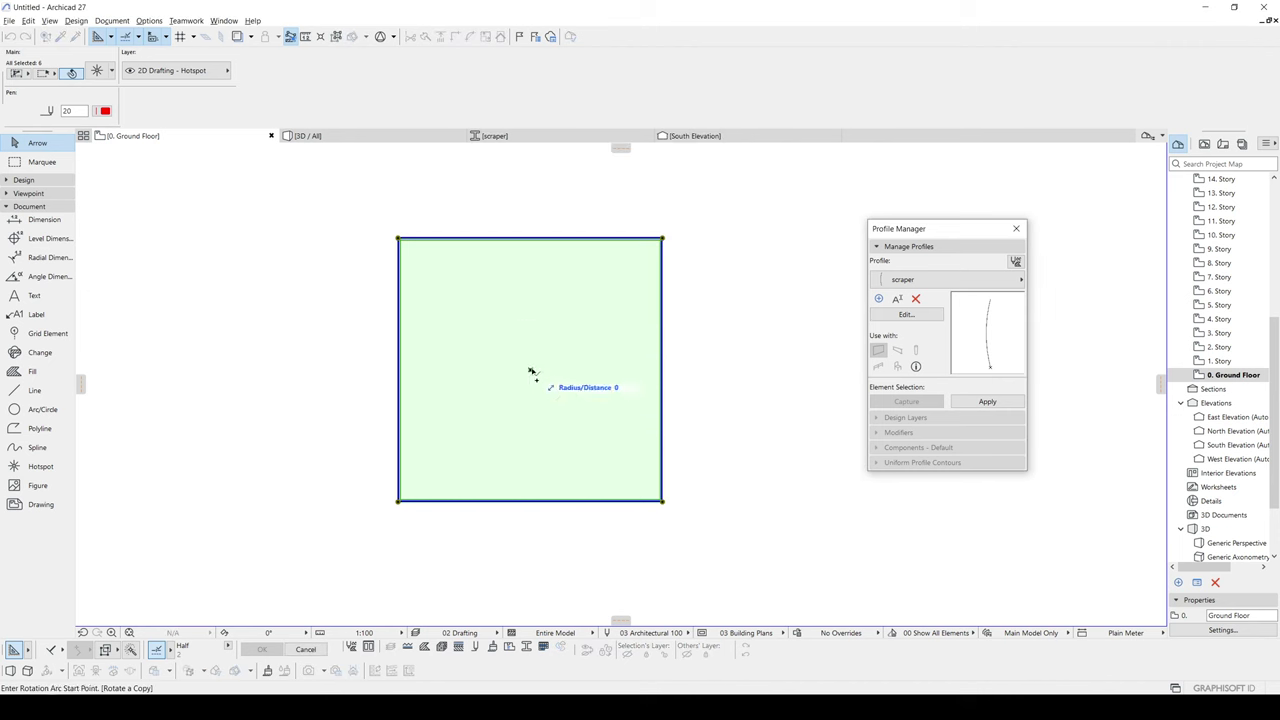
{"action": "left_click", "coordinate": [662, 502]}
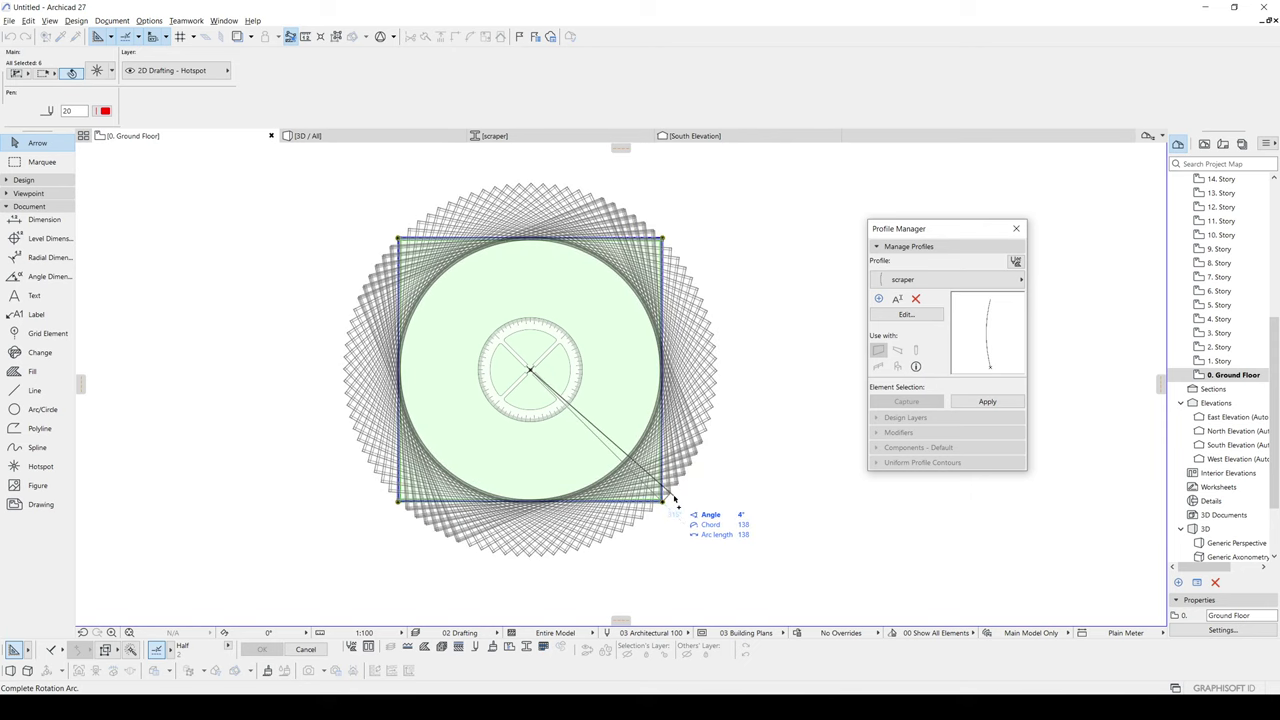
{"action": "type", "text": "6"}
{"action": "key", "text": "Return"}
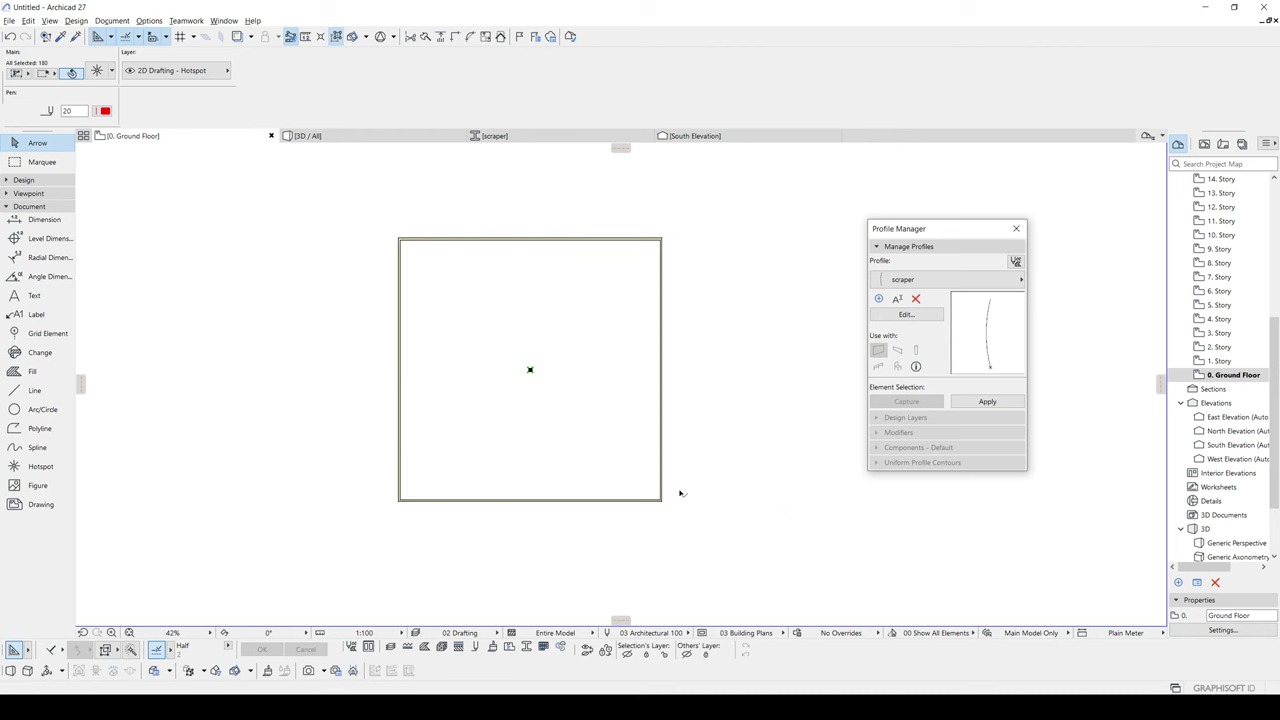
{"action": "middle_click_drag", "start_coordinate": [653, 357], "coordinate": [722, 396]}
{"action": "left_click", "coordinate": [1104, 489]}
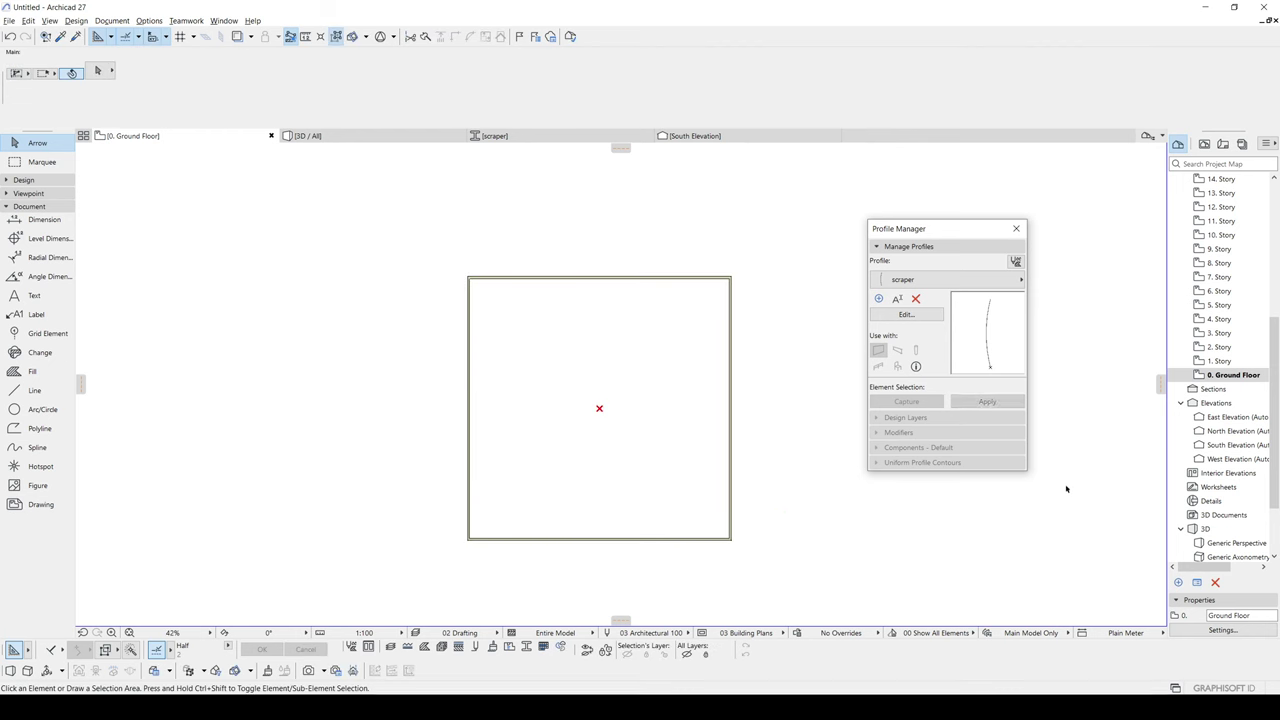
{"action": "left_click", "coordinate": [1067, 487]}
{"action": "left_click", "coordinate": [1083, 506]}
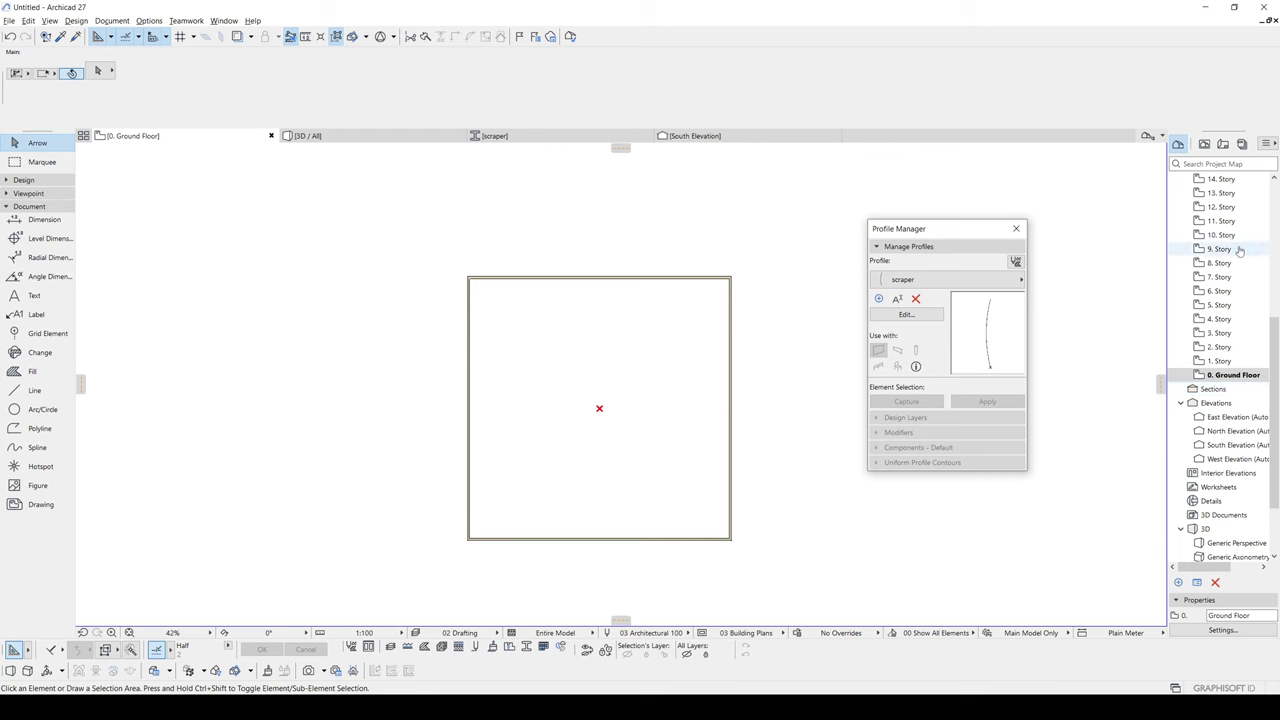
Step: Compare the 30. Story plan with the ground floor plan to check the alignment of the last rotated copy
{"action": "scroll", "coordinate": [1210, 260], "scroll_direction": "up", "scroll_amount": 5}
{"action": "scroll", "coordinate": [1210, 278], "scroll_direction": "up", "scroll_amount": 2}
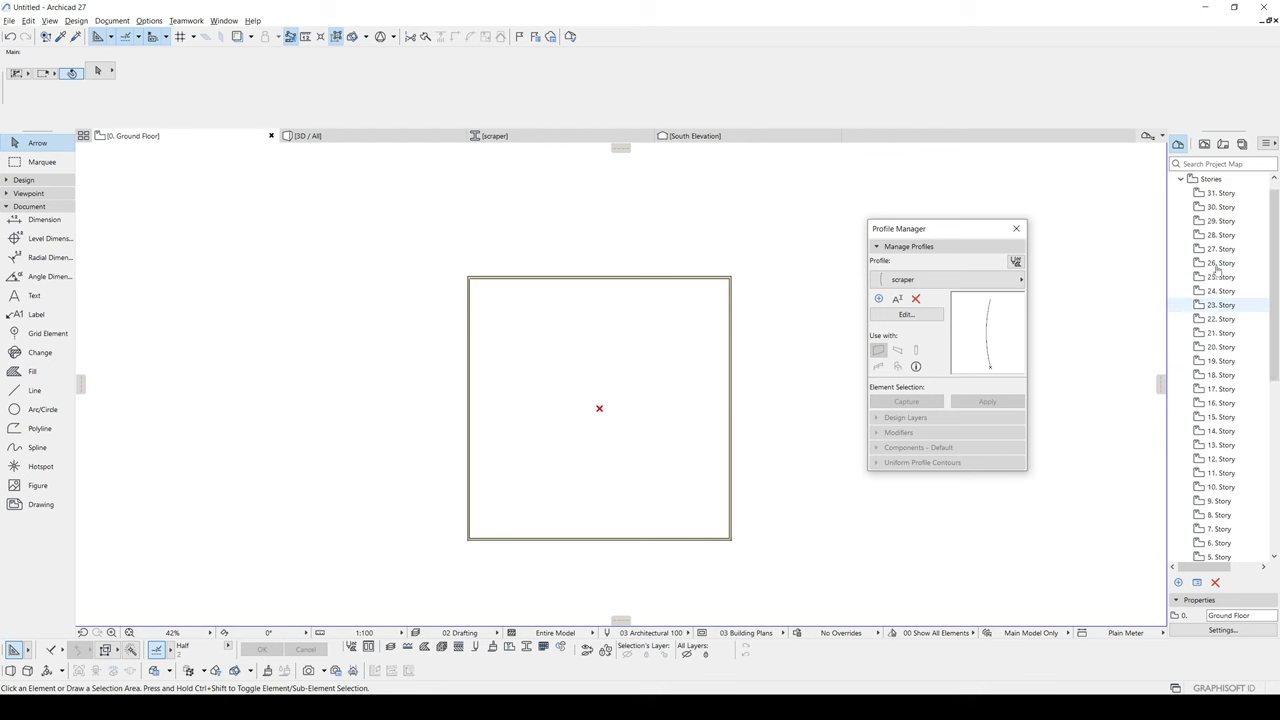
{"action": "double_click", "coordinate": [1228, 207]}
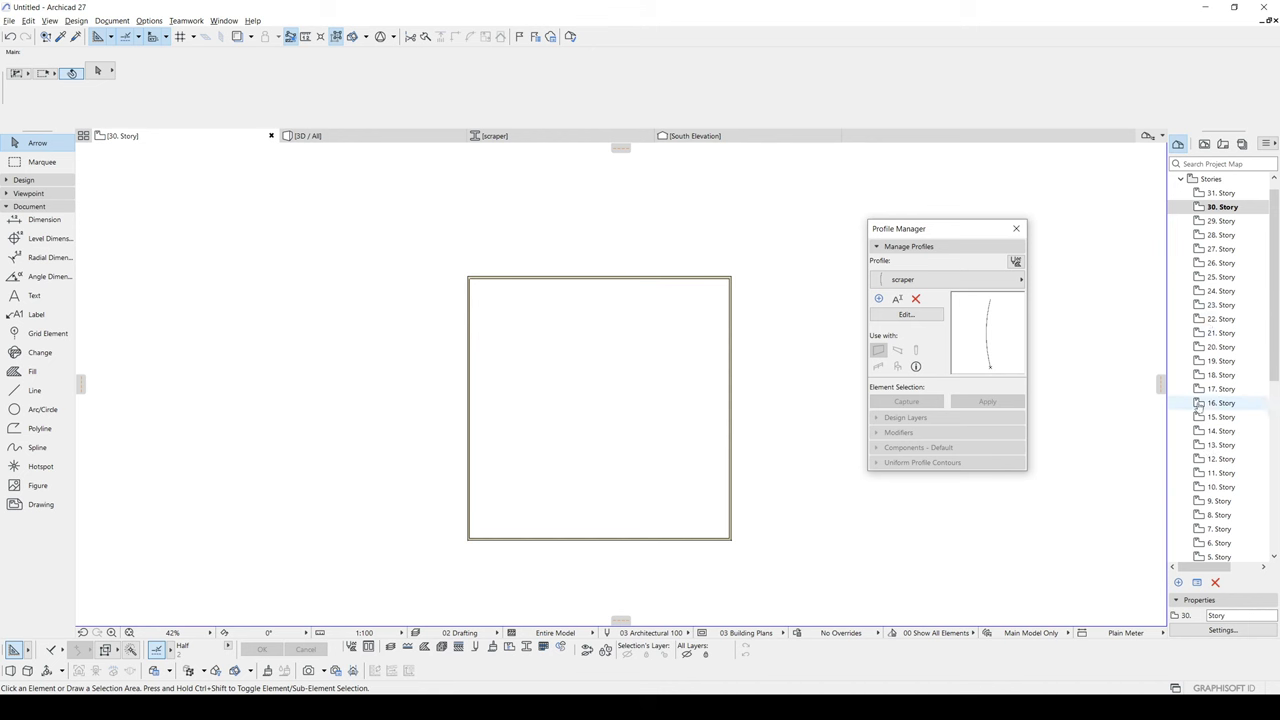
{"action": "scroll", "coordinate": [1212, 510], "scroll_direction": "down", "scroll_amount": 3}
{"action": "double_click", "coordinate": [1230, 500]}
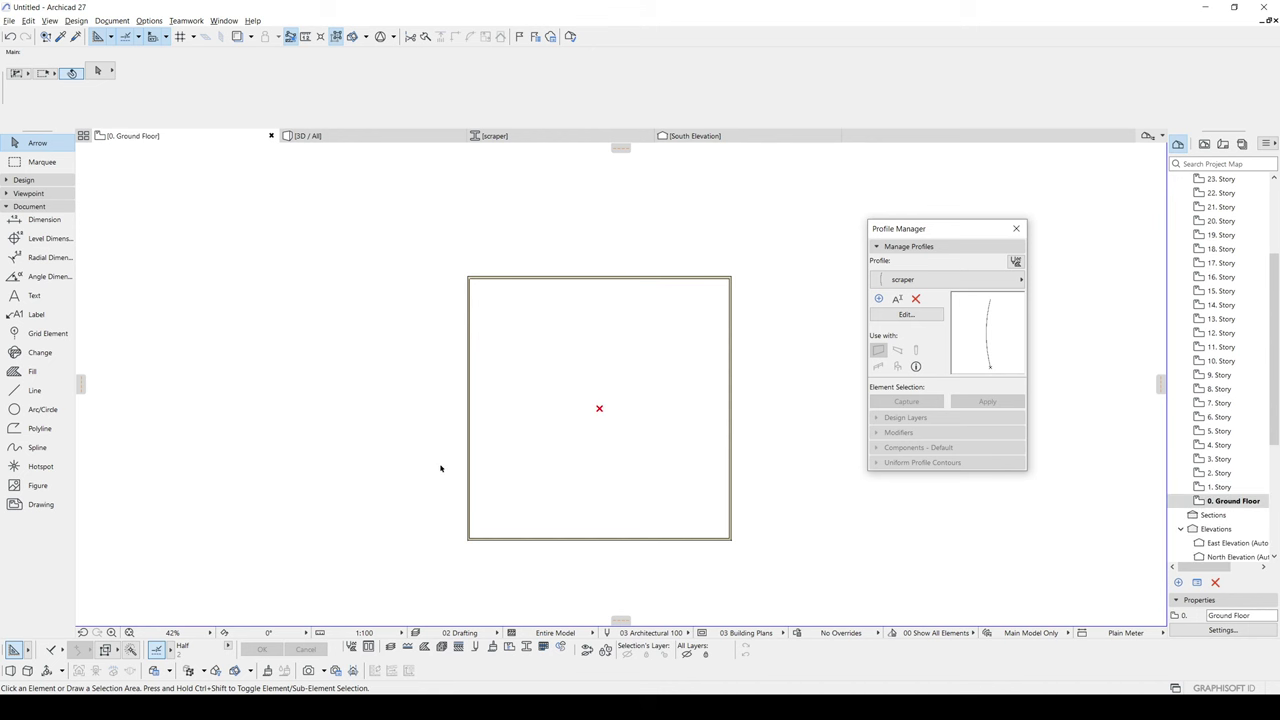
Step: Examine the full twisted tower in 3D beside the other high-rise massings
{"action": "key", "text": "F3"}
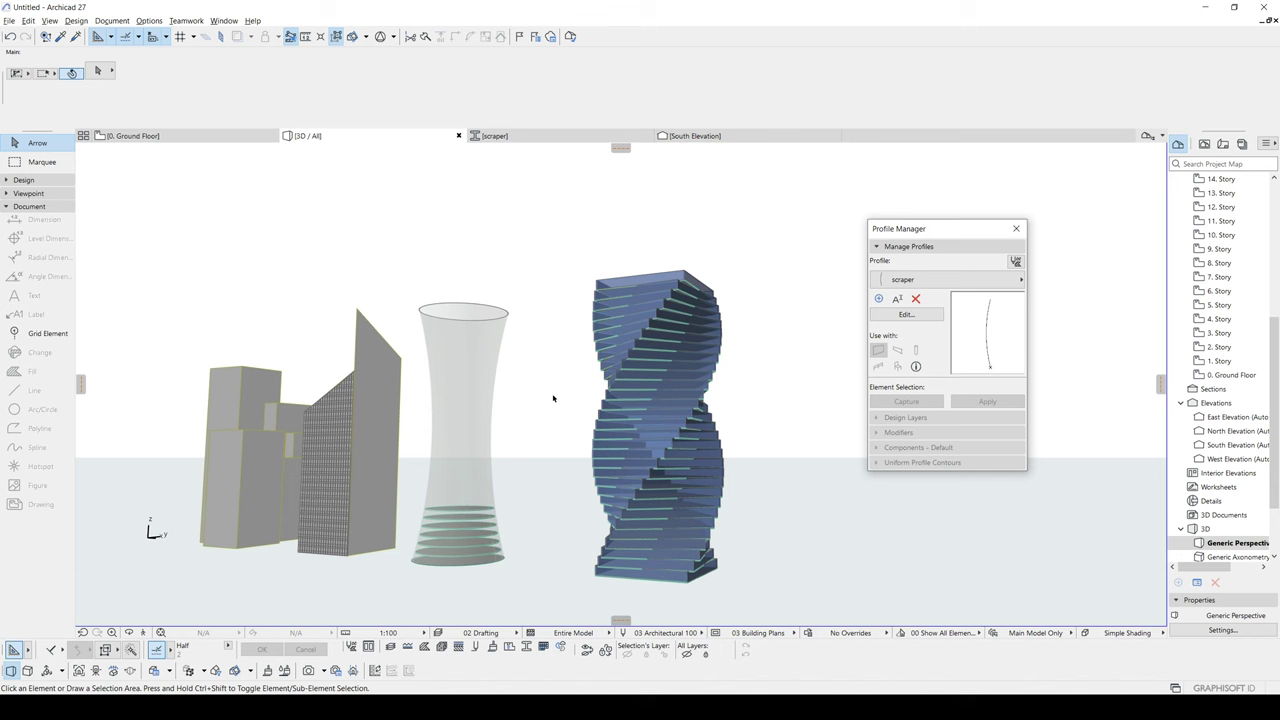
{"action": "scroll", "coordinate": [514, 402], "scroll_direction": "down", "scroll_amount": 2}
{"action": "middle_click_drag", "start_coordinate": [514, 402], "coordinate": [612, 411]}
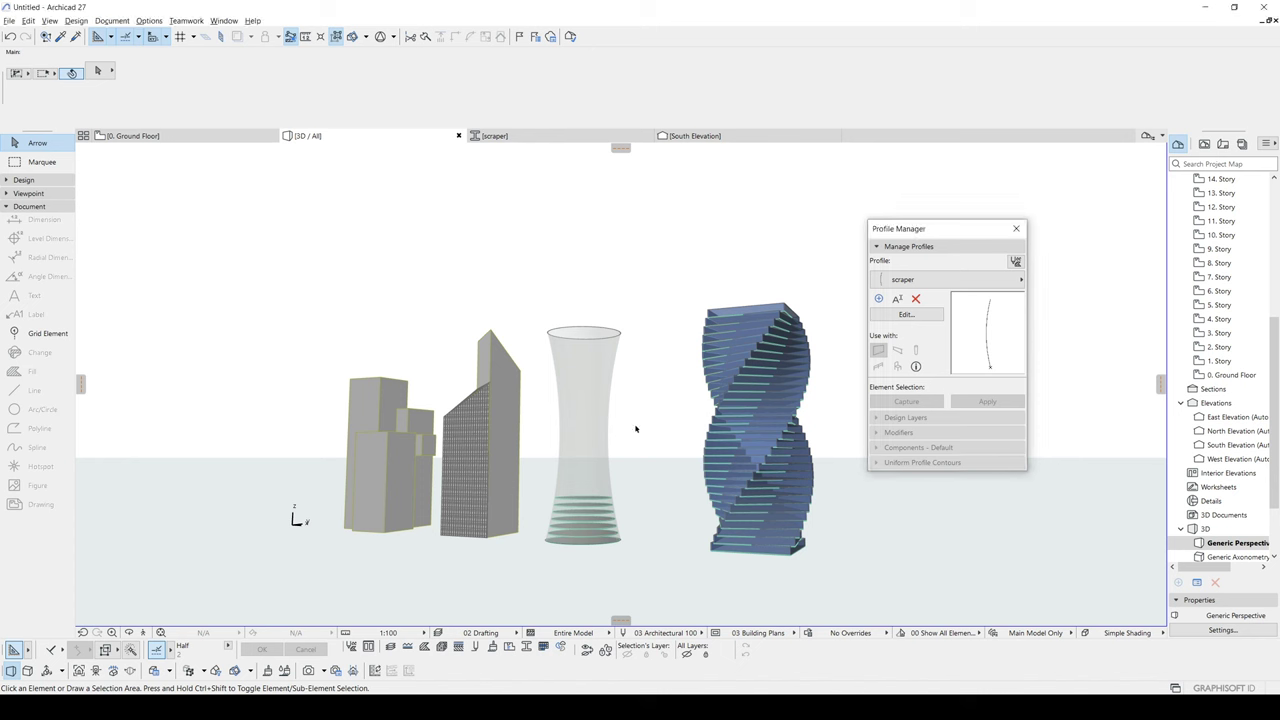
{"action": "middle_click_drag", "start_coordinate": [593, 430], "coordinate": [598, 462], "text": "shift"}
Step: Close the Profile Manager and the scraper profile editor, keeping all the towers in the 3D view
{"action": "left_click", "coordinate": [1018, 229]}
{"action": "left_click", "coordinate": [1016, 229]}
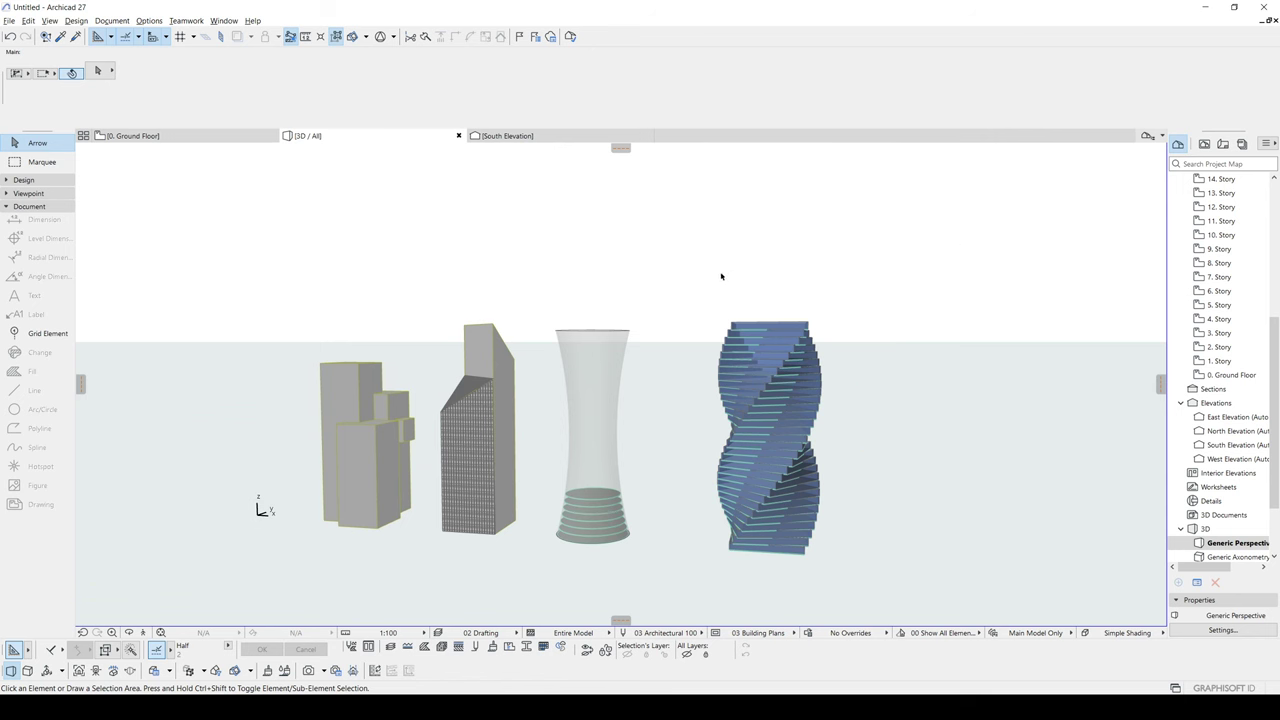
{"action": "middle_click_drag", "start_coordinate": [541, 322], "coordinate": [643, 295]}
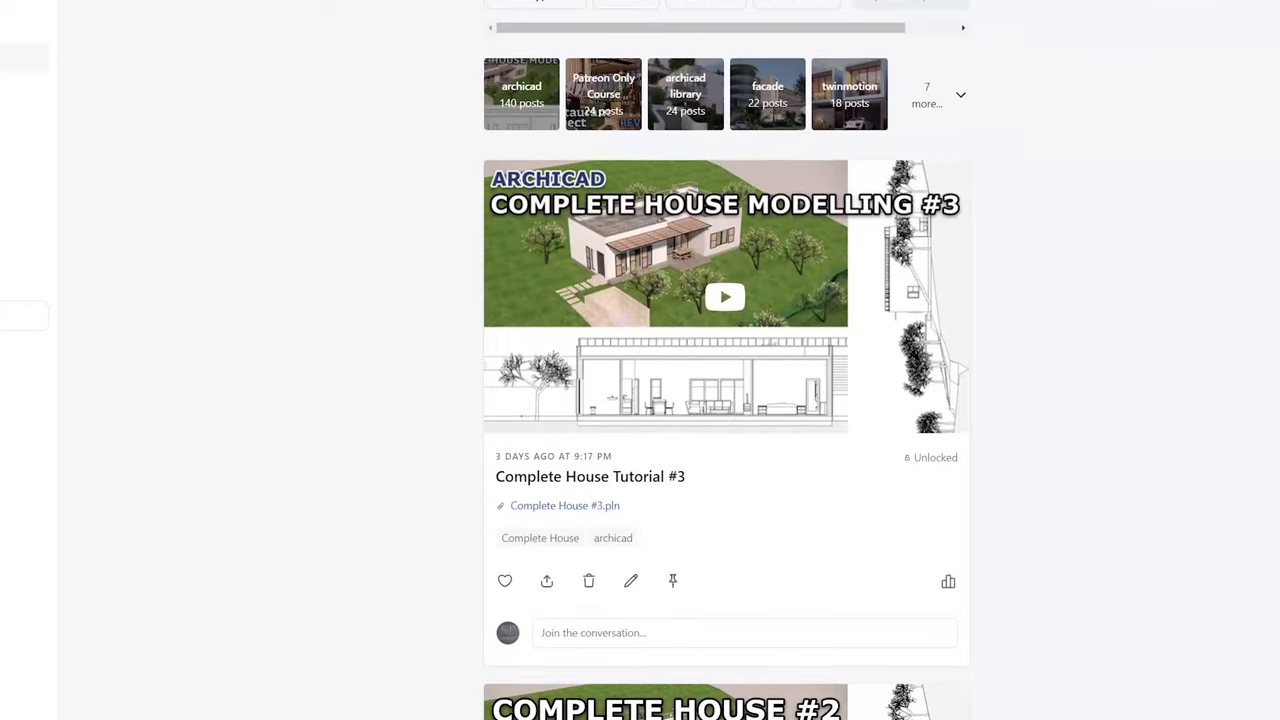
{"action": "scroll", "coordinate": [726, 360], "scroll_direction": "down", "scroll_amount": 3}
{"action": "scroll", "coordinate": [726, 360], "scroll_direction": "down", "scroll_amount": 2}
{"action": "scroll", "coordinate": [726, 360], "scroll_direction": "down", "scroll_amount": 5}
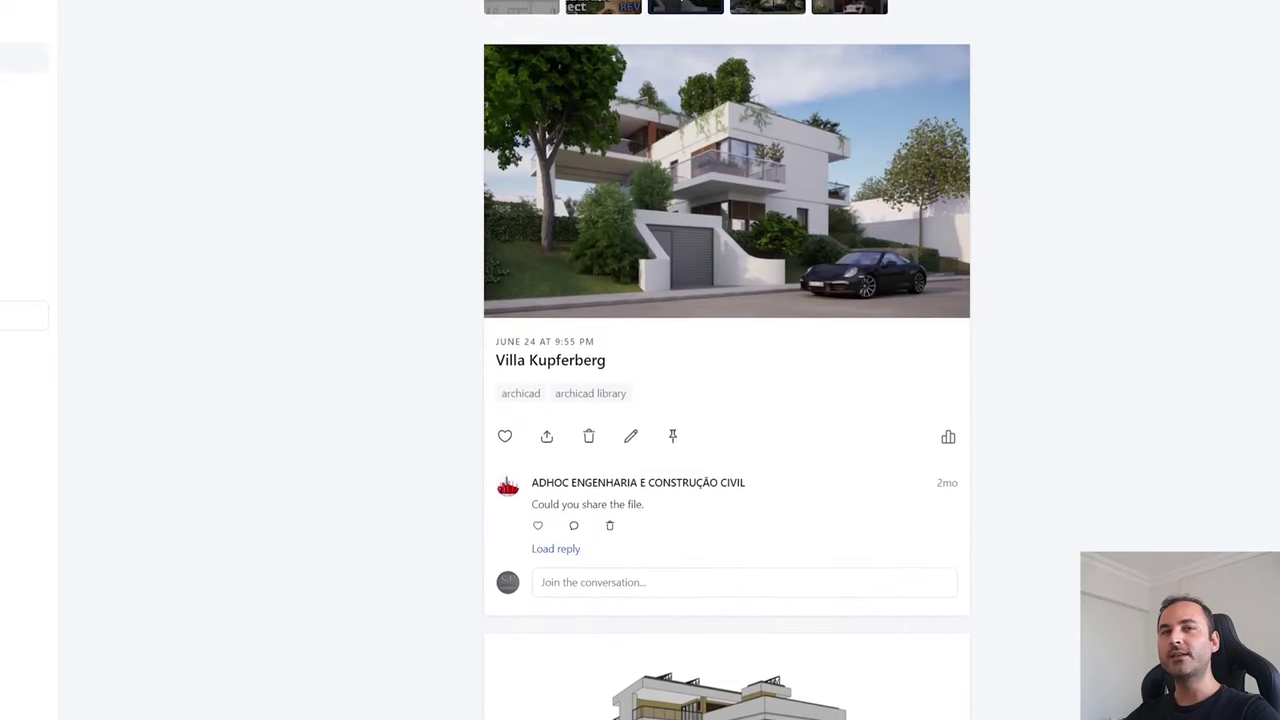